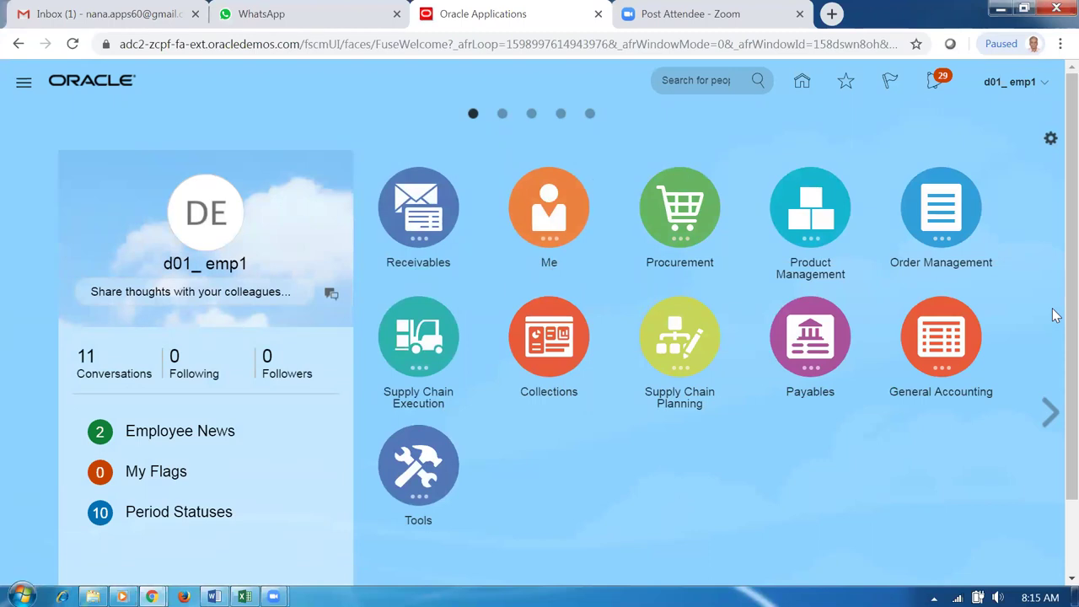
Open Setup and Maintenance and switch the setup offering to Procurement
left_click(1033, 88)
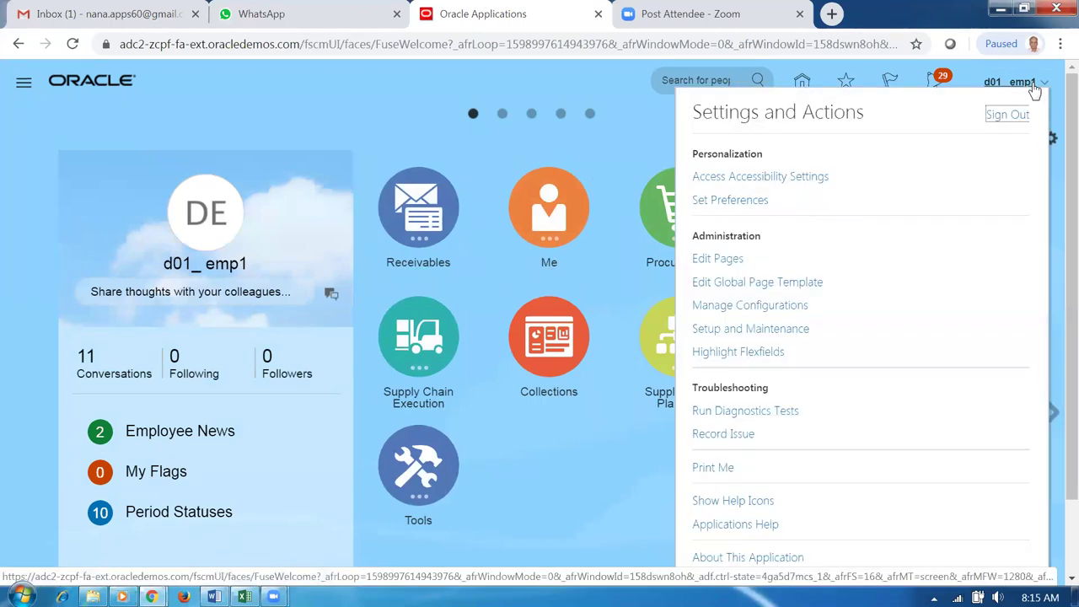
left_click(807, 329)
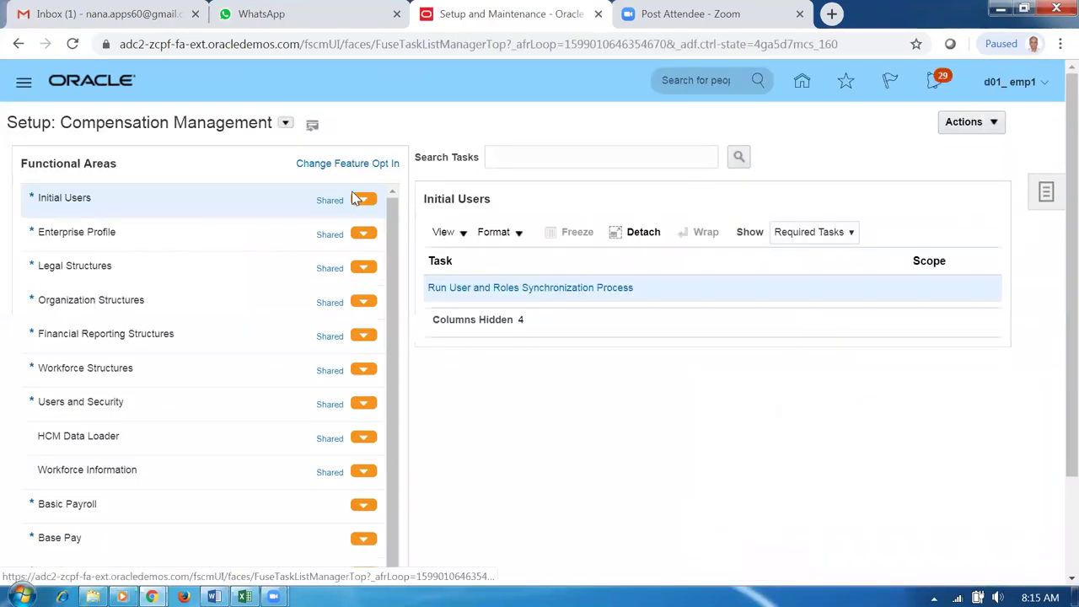
left_click(285, 123)
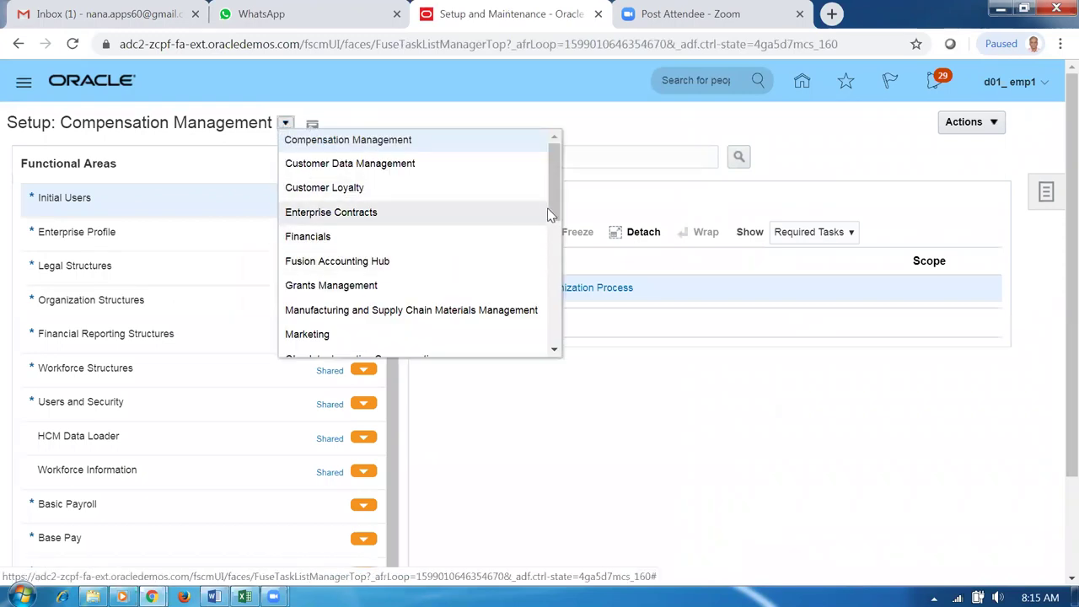
left_click_drag(555, 168, 578, 278)
left_click(310, 181)
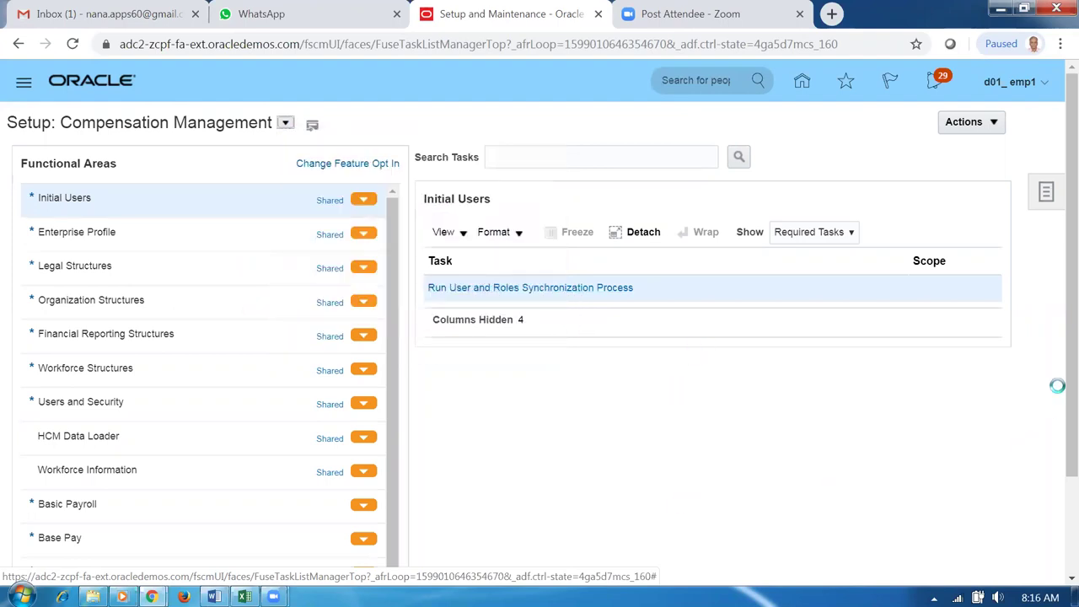
Open the feature selection of the Procurement offering, review which features are enabled, and close it
left_click(958, 130)
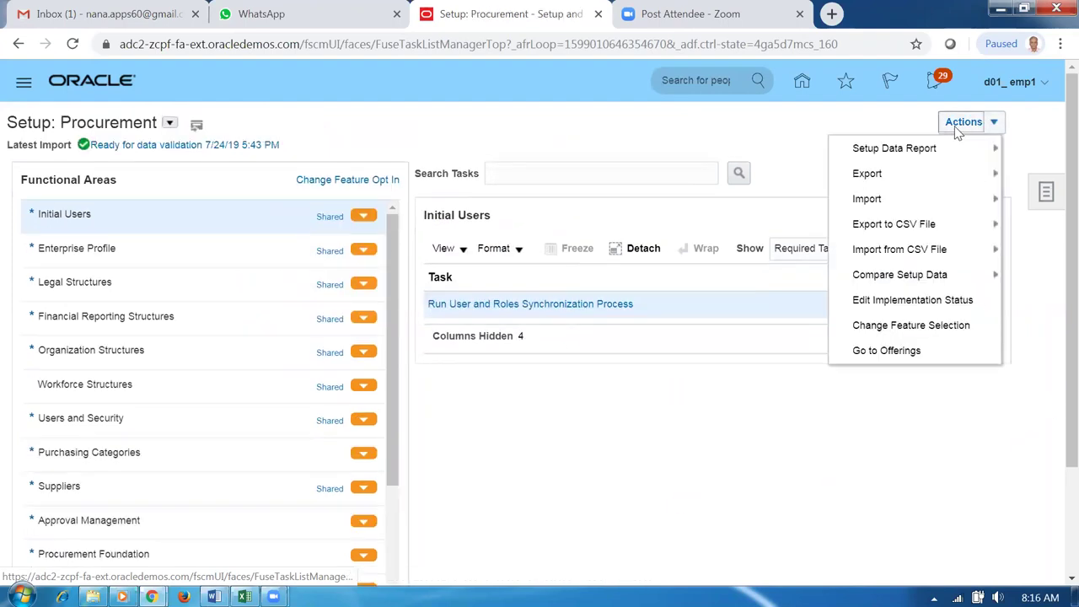
left_click(934, 330)
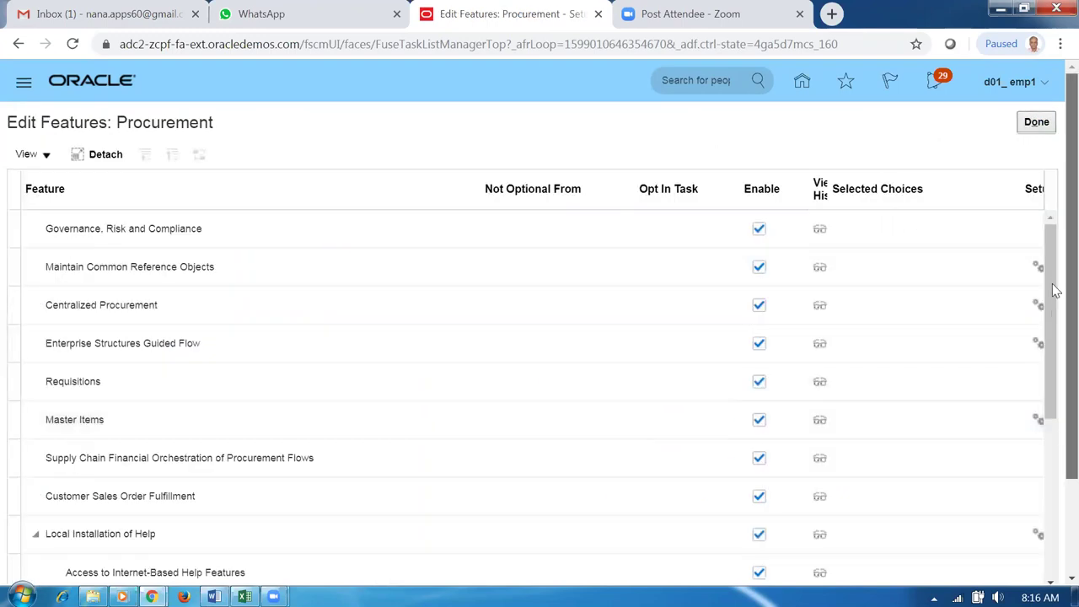
scroll(1050, 286, "down", 1)
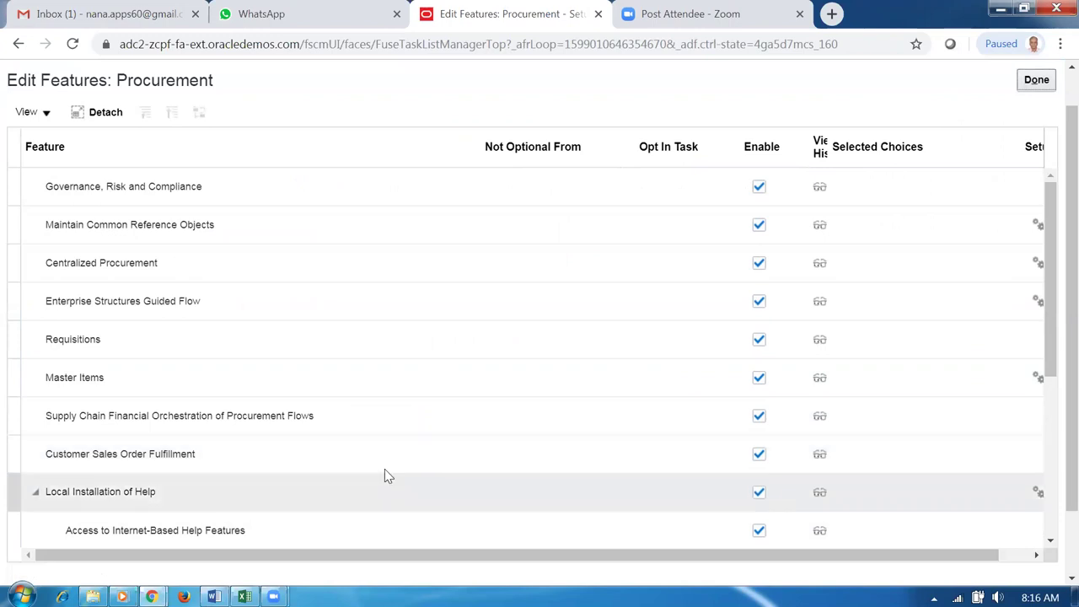
left_click(1036, 79)
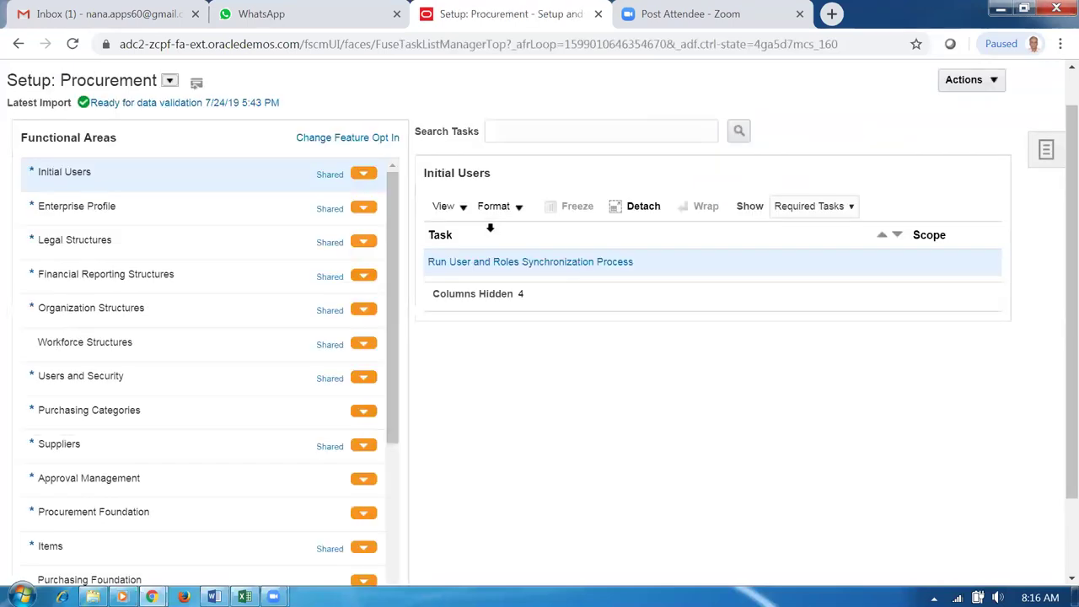
Switch the setup offering to Order Management and check in its feature selection whether Drop Ship is enabled
left_click(170, 81)
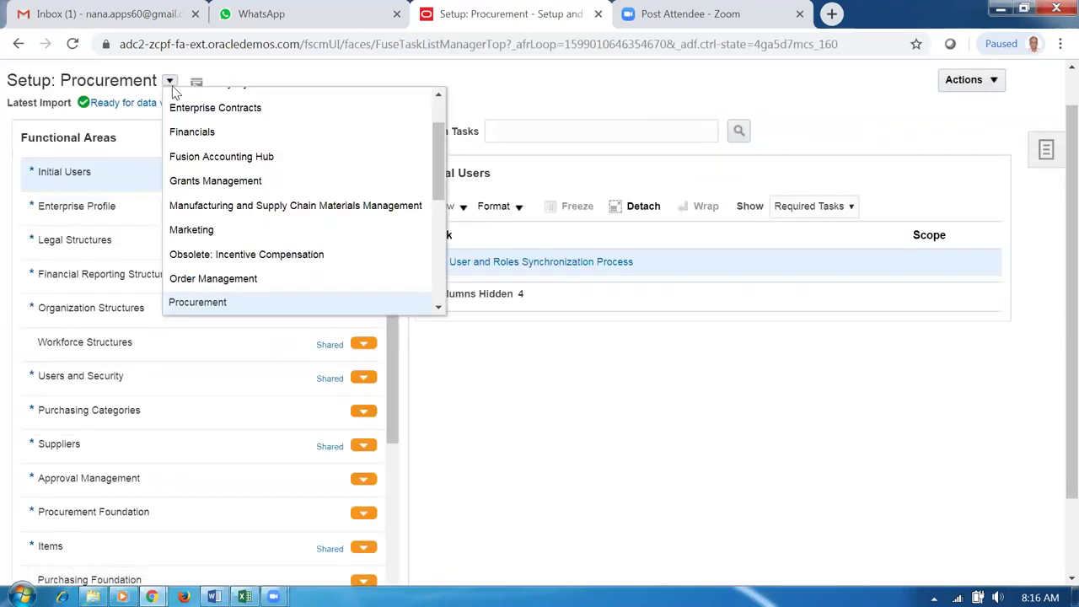
left_click(286, 279)
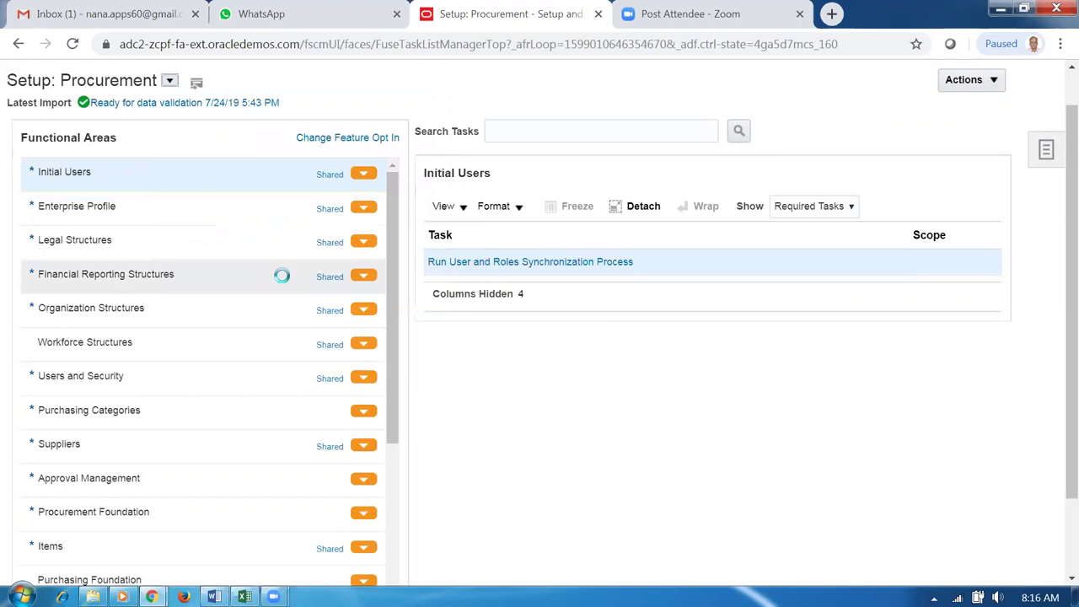
left_click(965, 79)
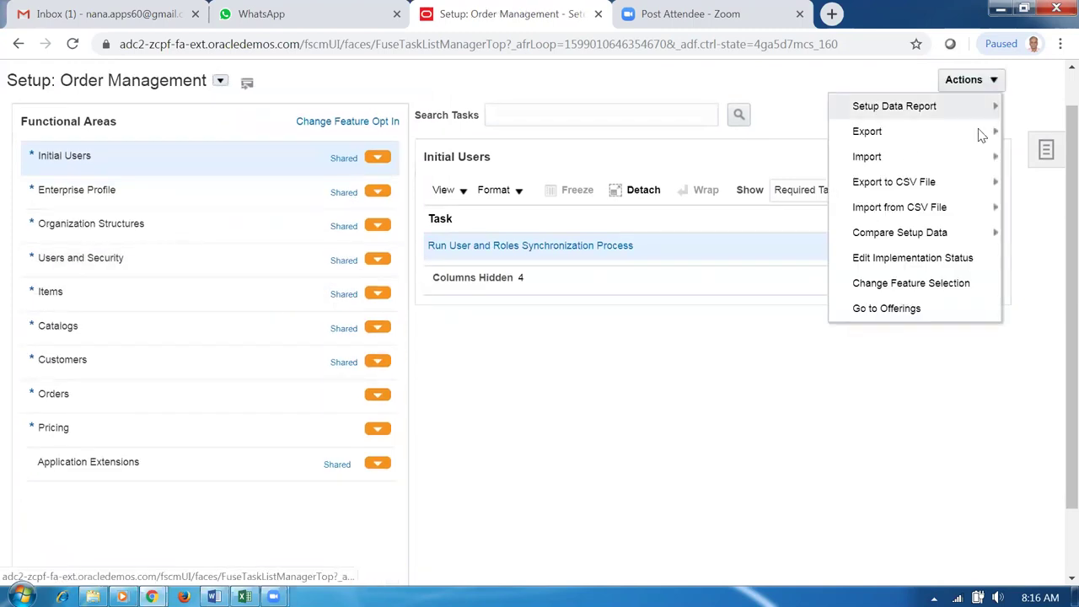
left_click(959, 285)
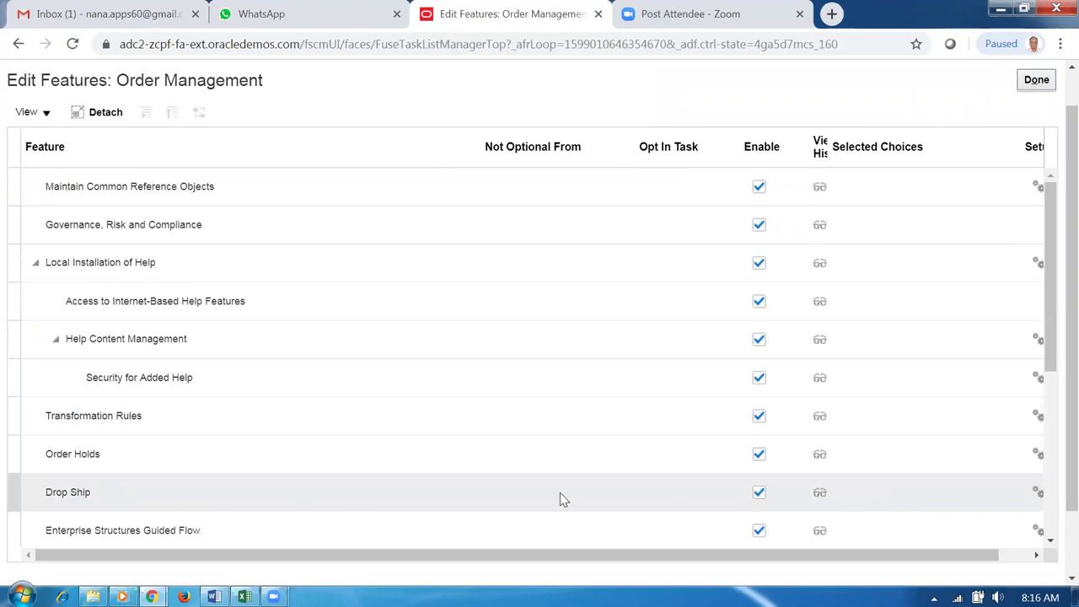
left_click(1036, 80)
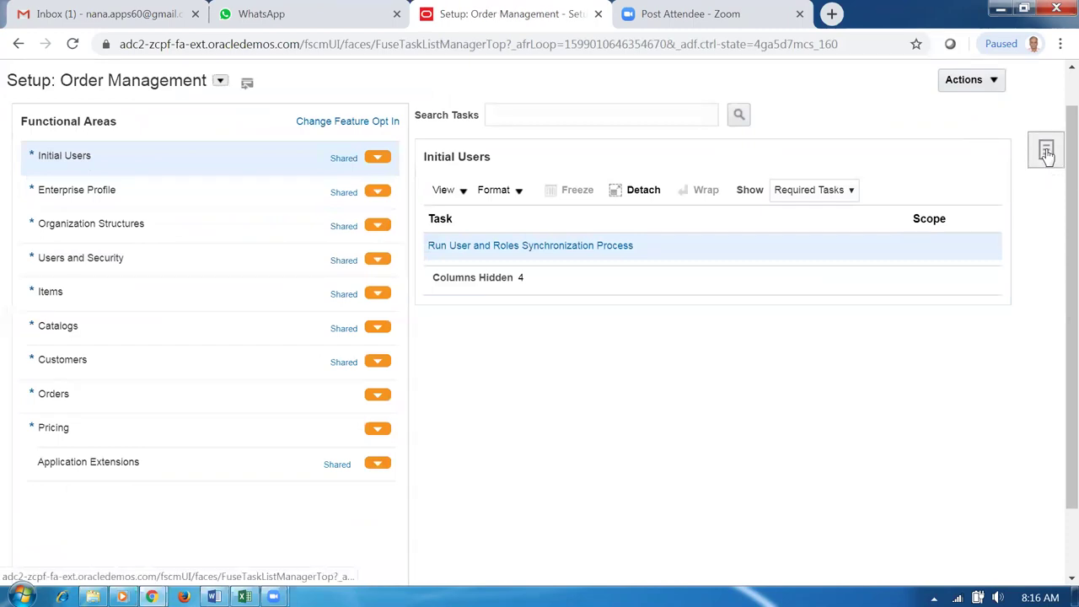
Find the Manage Drop Ship Financial Flows task with the search text "man%drop%ship%", open it, and list all existing flows
left_click(1046, 154)
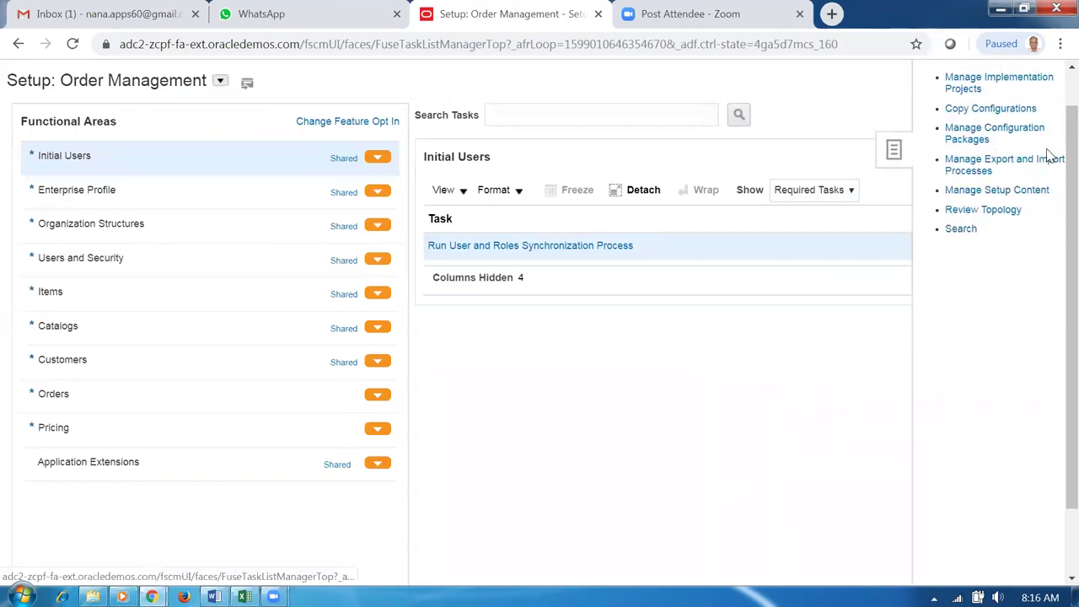
left_click(940, 230)
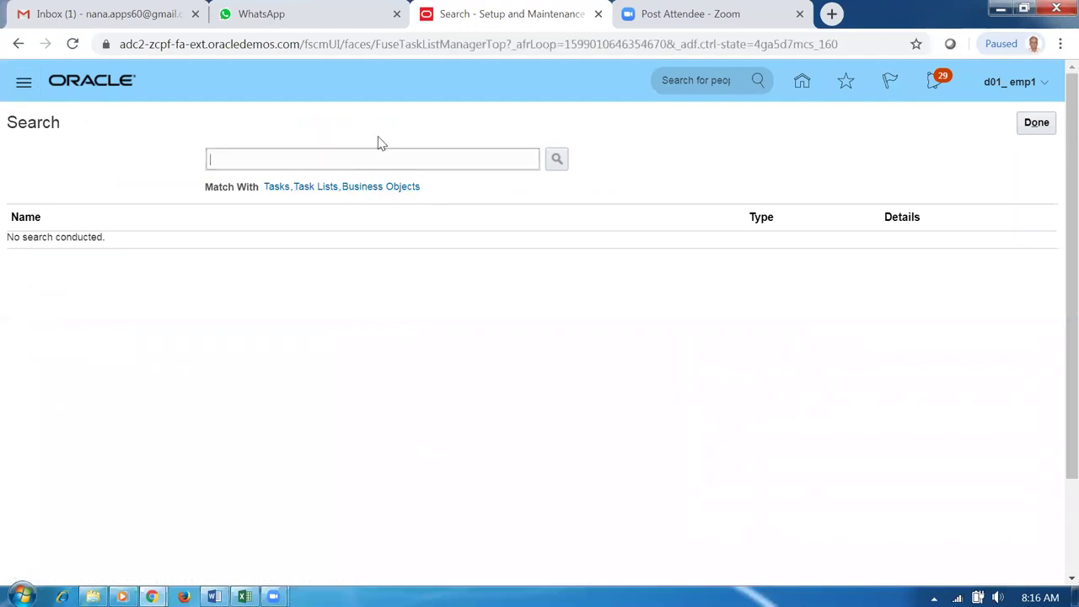
type("man%drop%ship%")
key("Return")
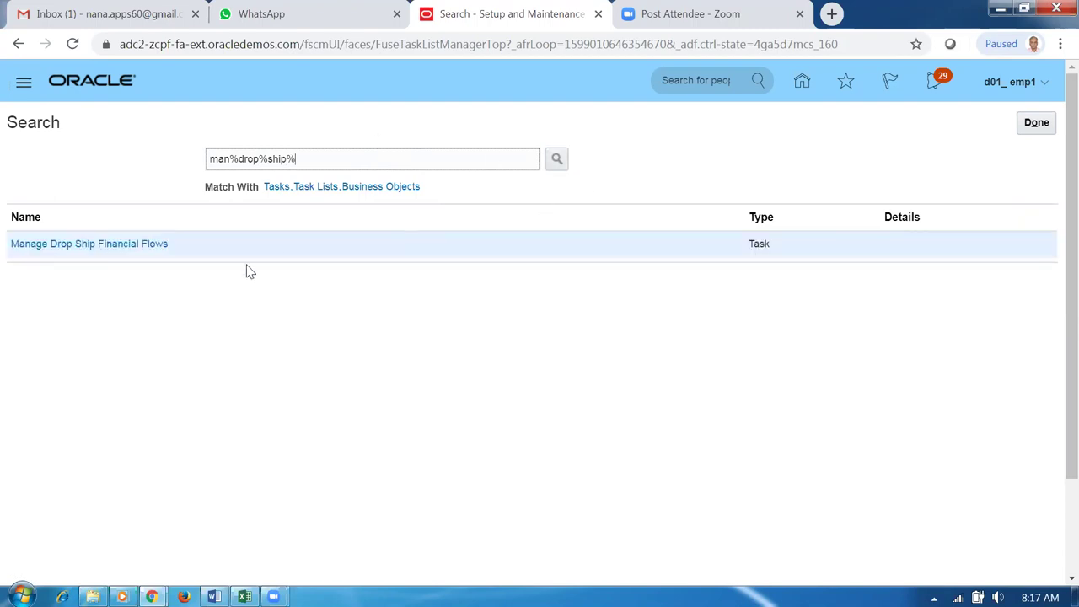
left_click(160, 246)
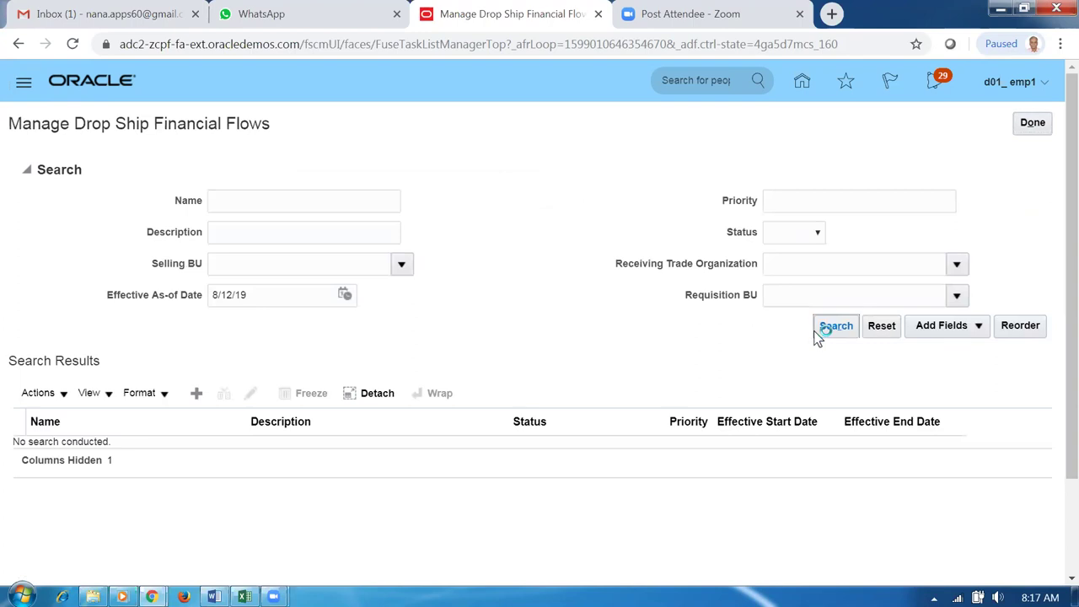
left_click(835, 326)
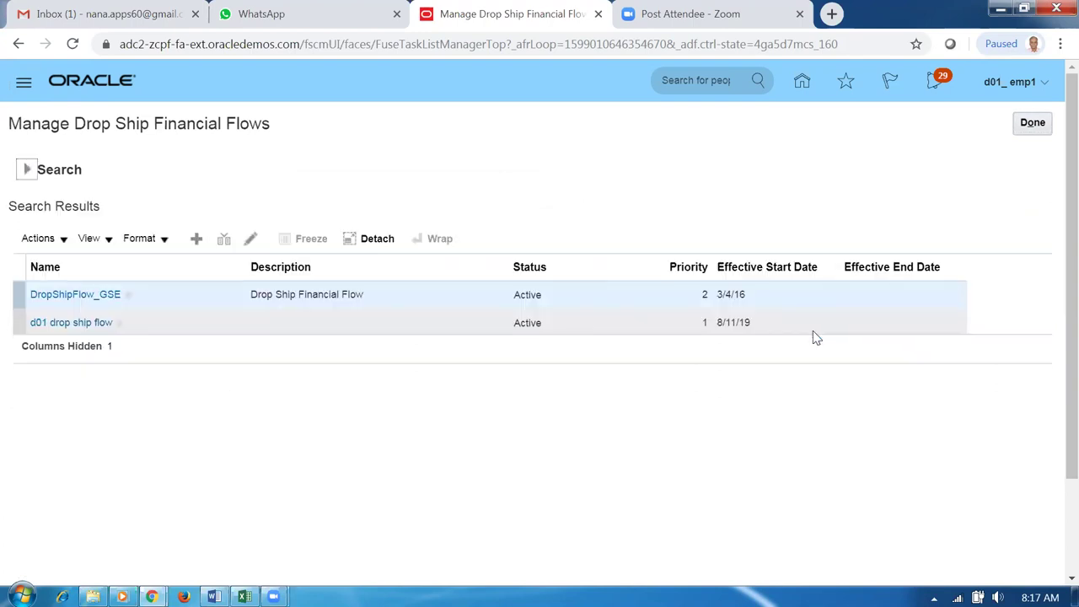
left_click(18, 322)
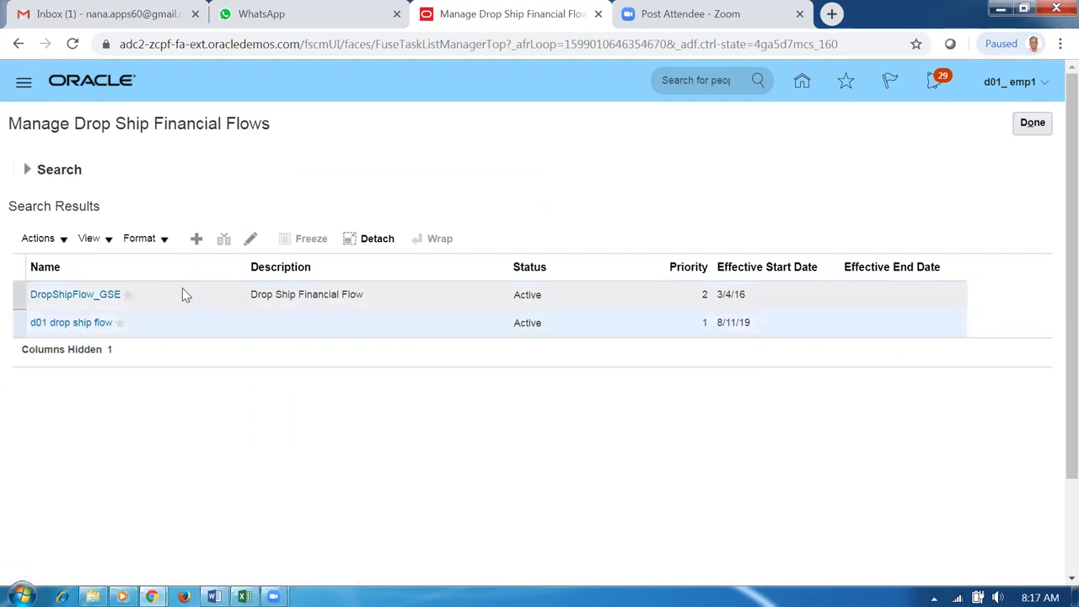
left_click(250, 240)
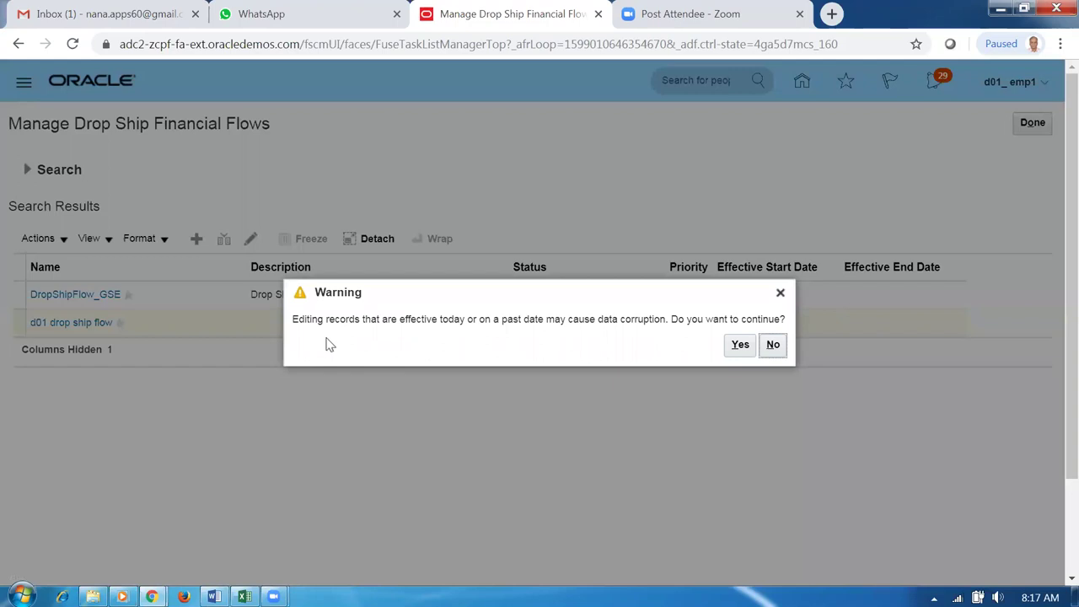
left_click(749, 347)
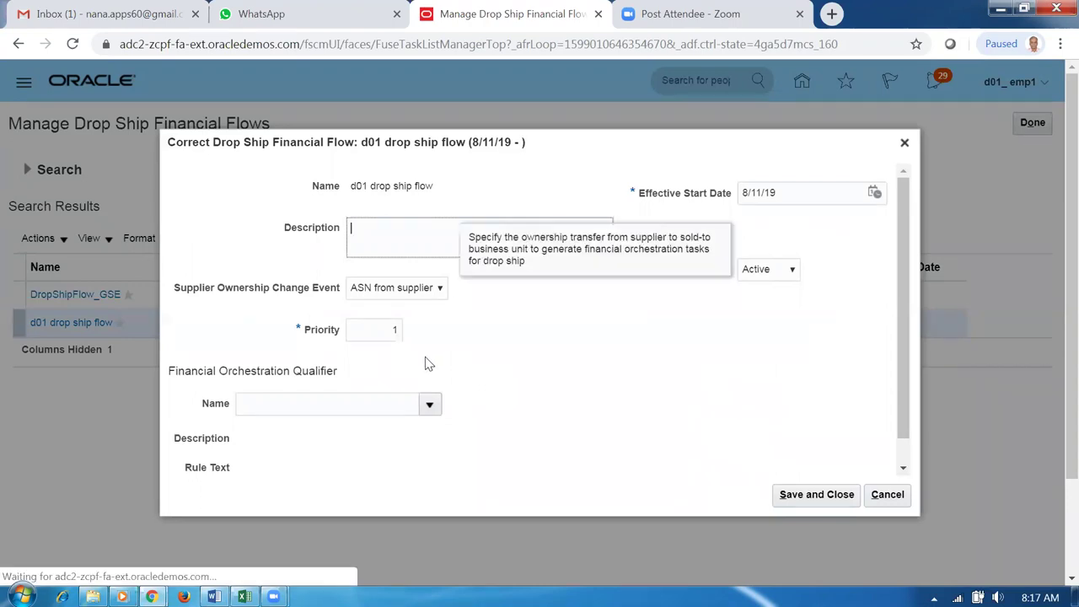
left_click(885, 496)
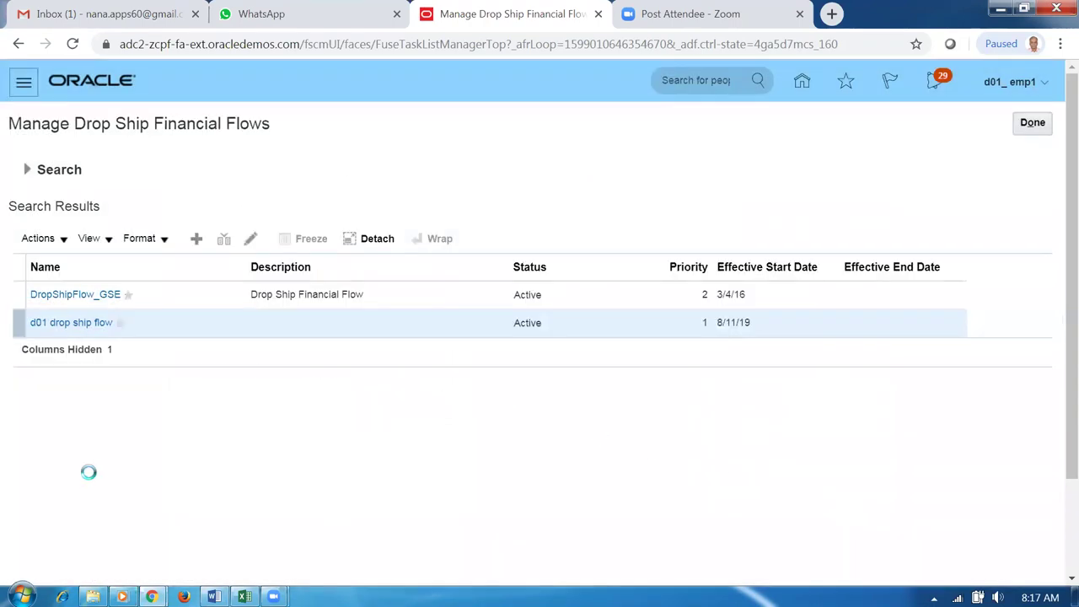
Open the d01 drop ship flow, examine its supplier ownership change event, and leave the flow and the task without saving
left_click(69, 322)
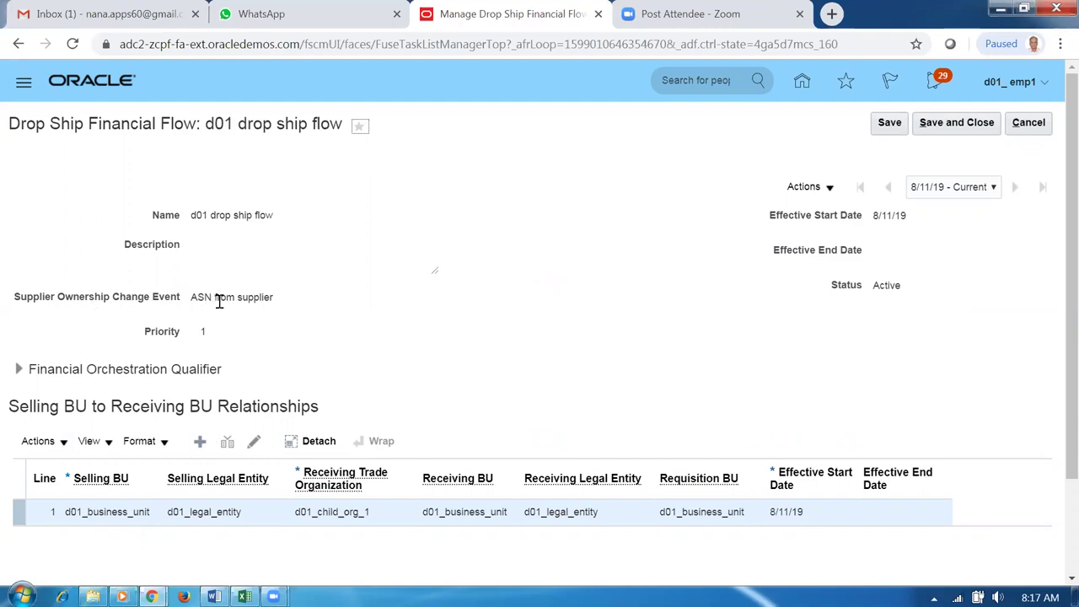
left_click_drag(193, 298, 285, 313)
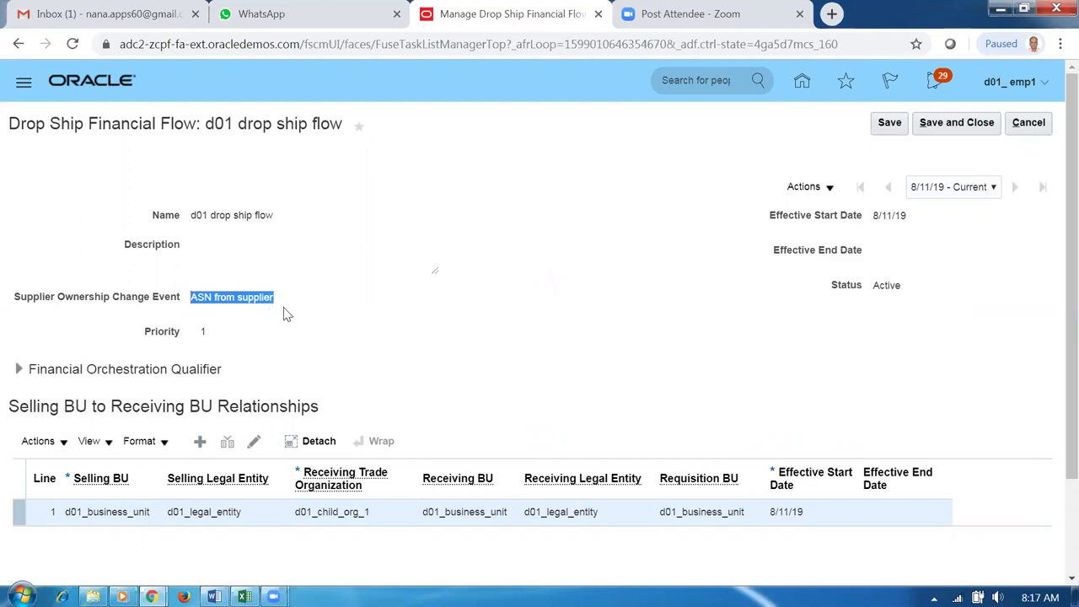
left_click(352, 351)
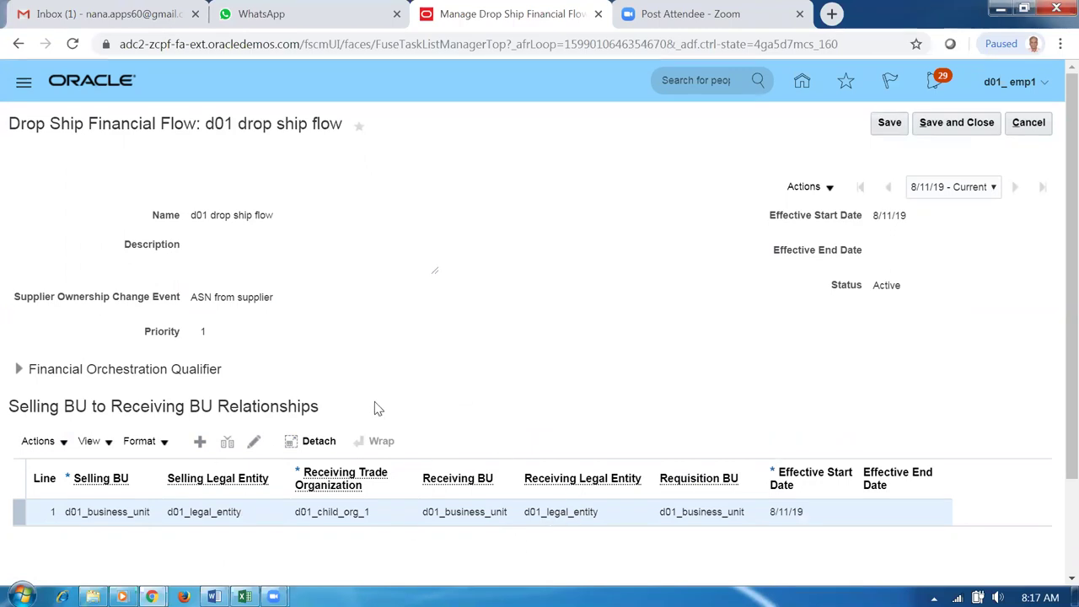
double_click(202, 297)
left_click_drag(214, 311, 268, 314)
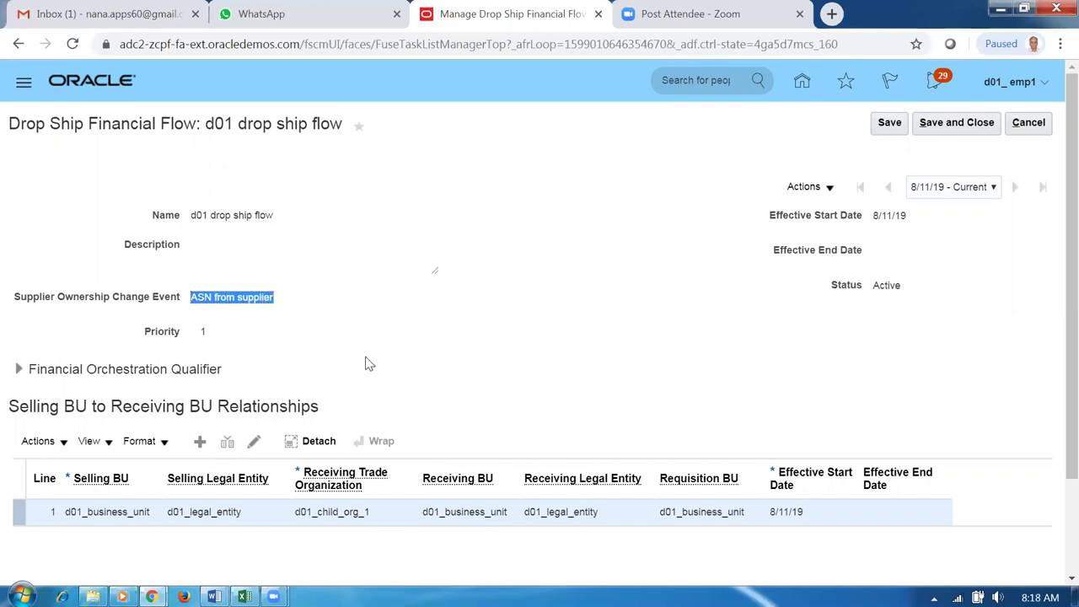
left_click(446, 370)
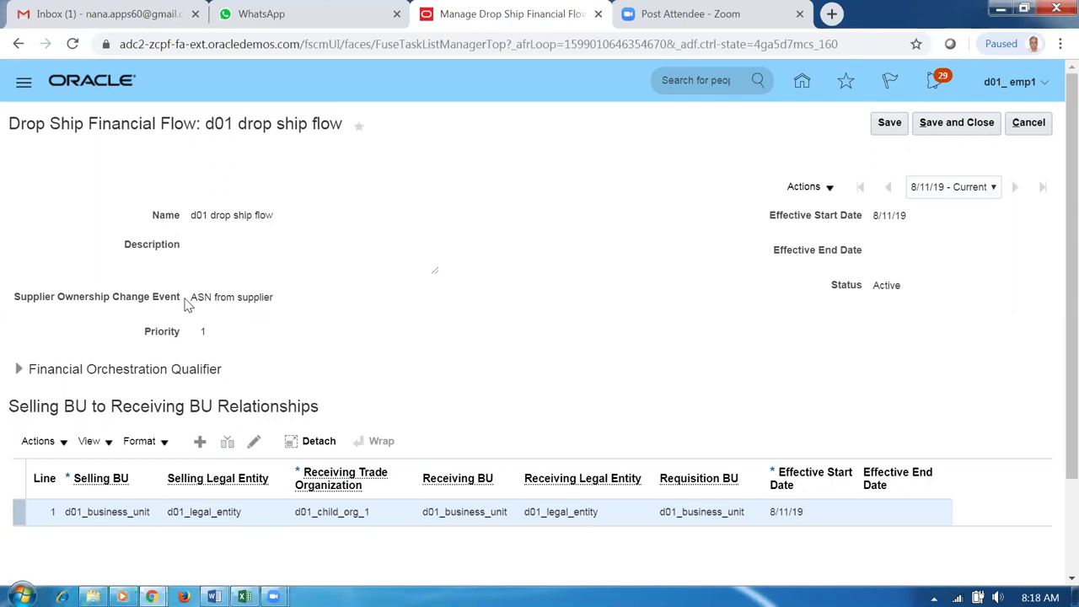
left_click_drag(191, 300, 464, 380)
left_click(469, 388)
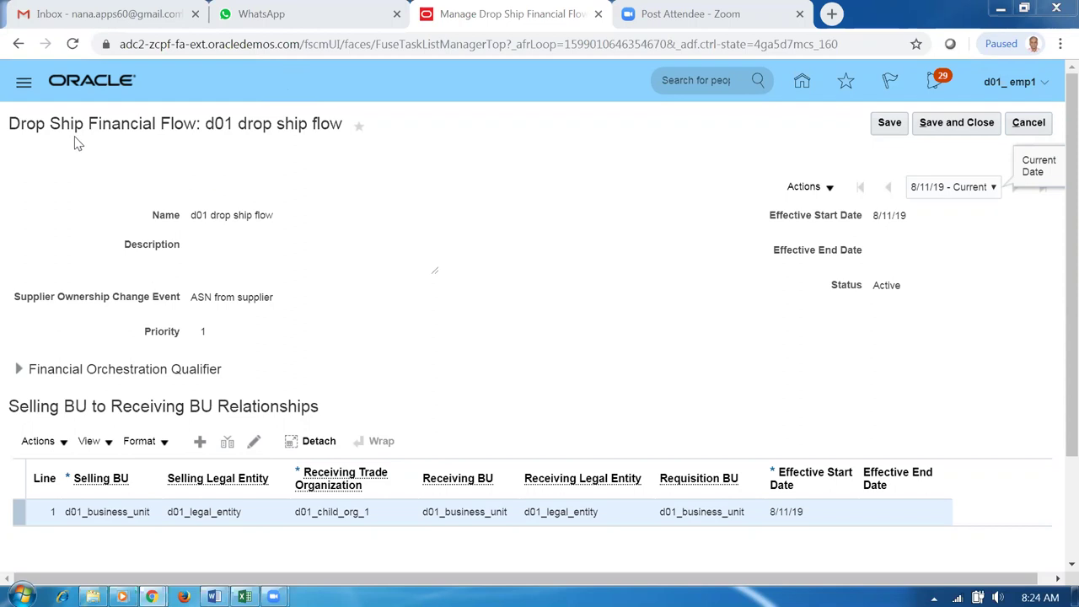
left_click_drag(25, 123, 159, 133)
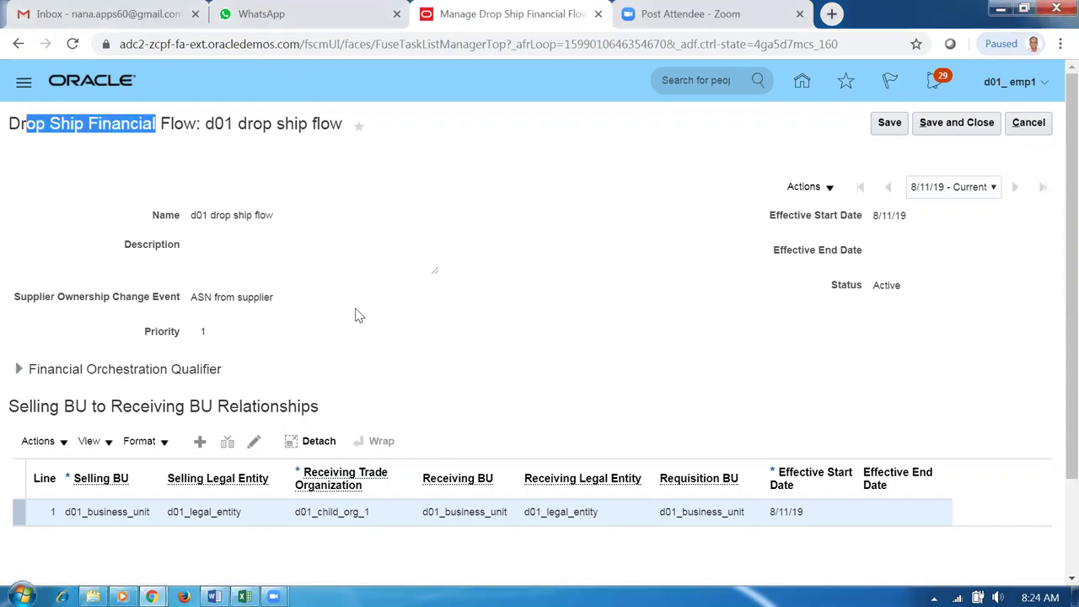
left_click(340, 354)
left_click_drag(192, 299, 247, 318)
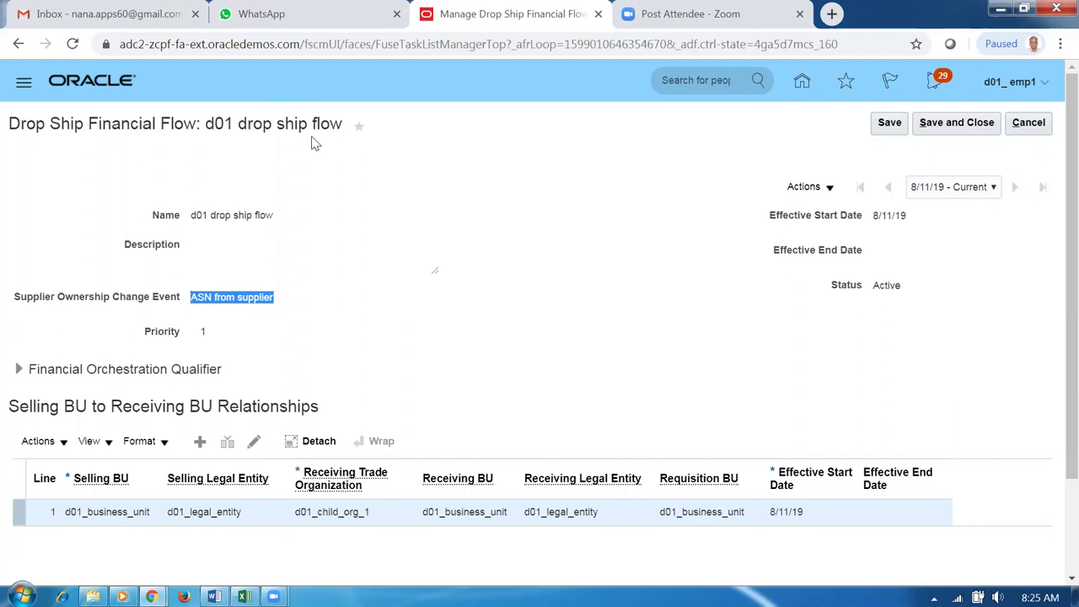
left_click(1028, 123)
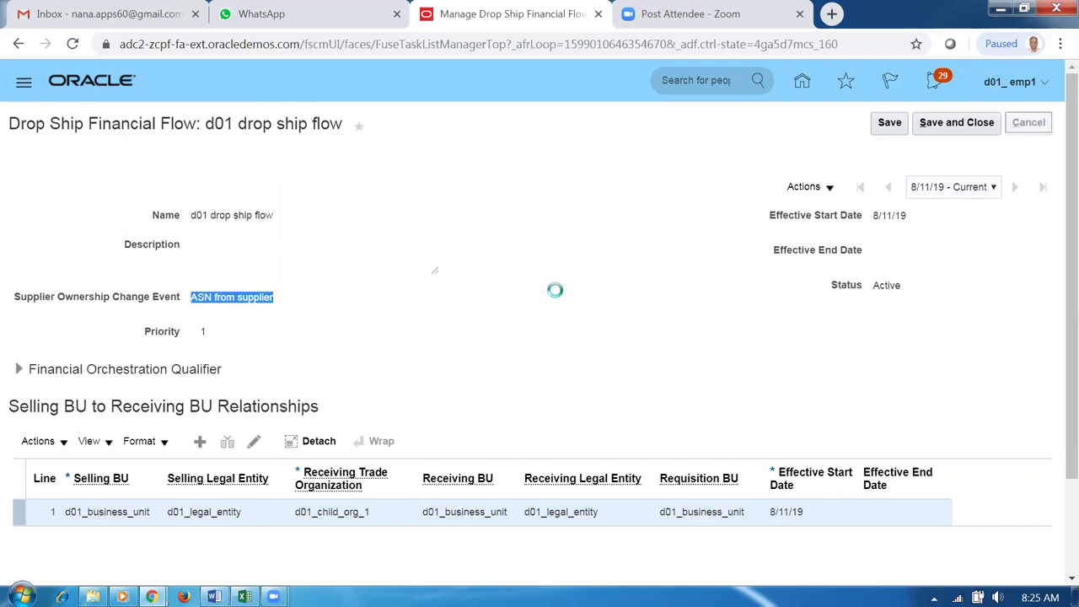
left_click(1024, 123)
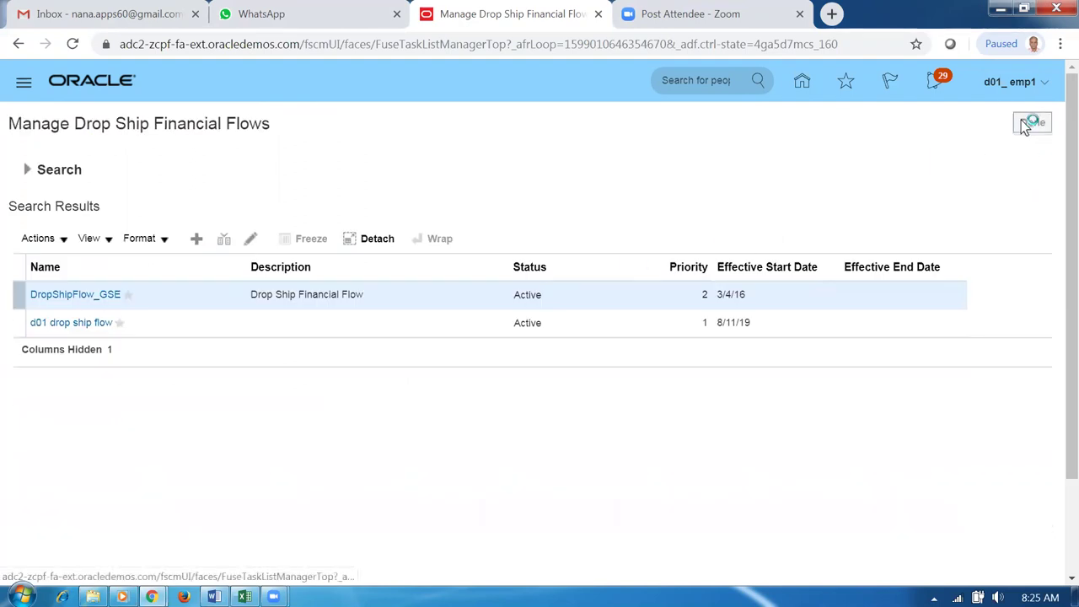
Search the setup tasks for "man%order%para%" and open Manage Order Management Parameters
left_click(367, 155)
left_click_drag(367, 155, 108, 181)
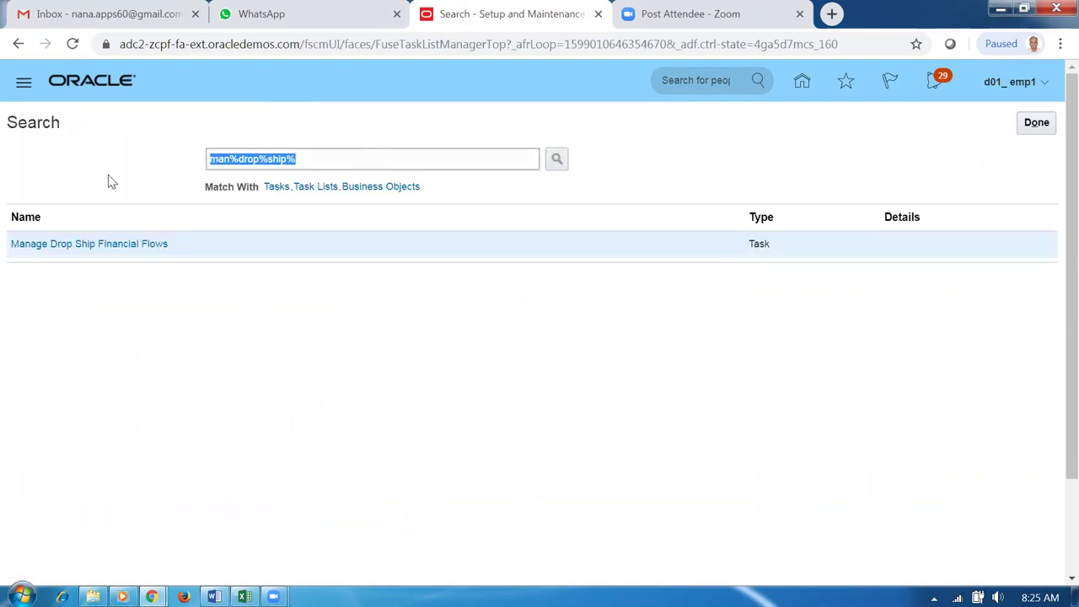
type("man%order%para%")
key("Return")
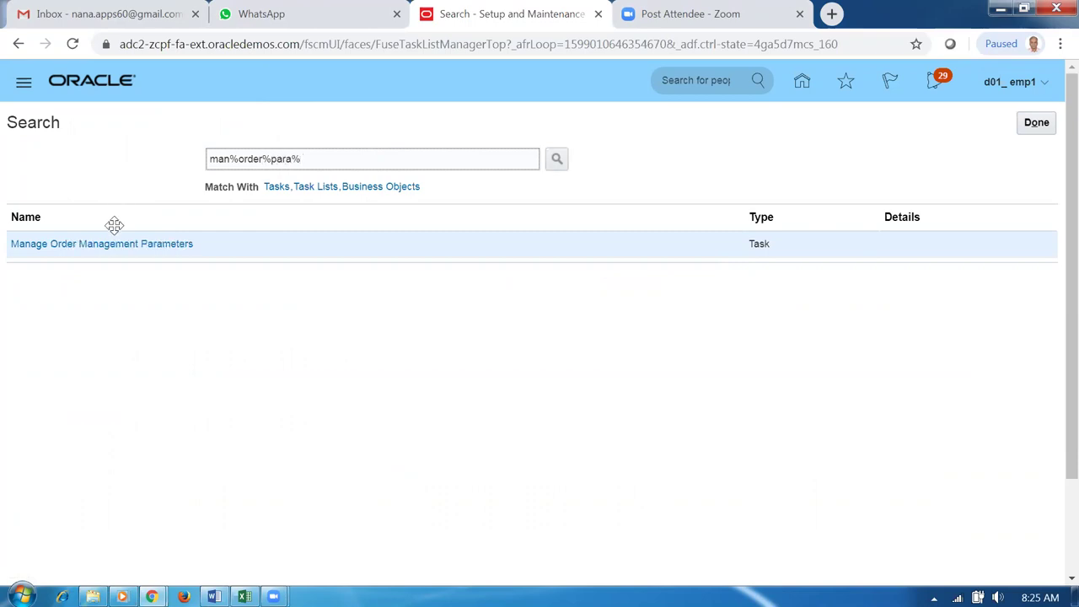
left_click(111, 245)
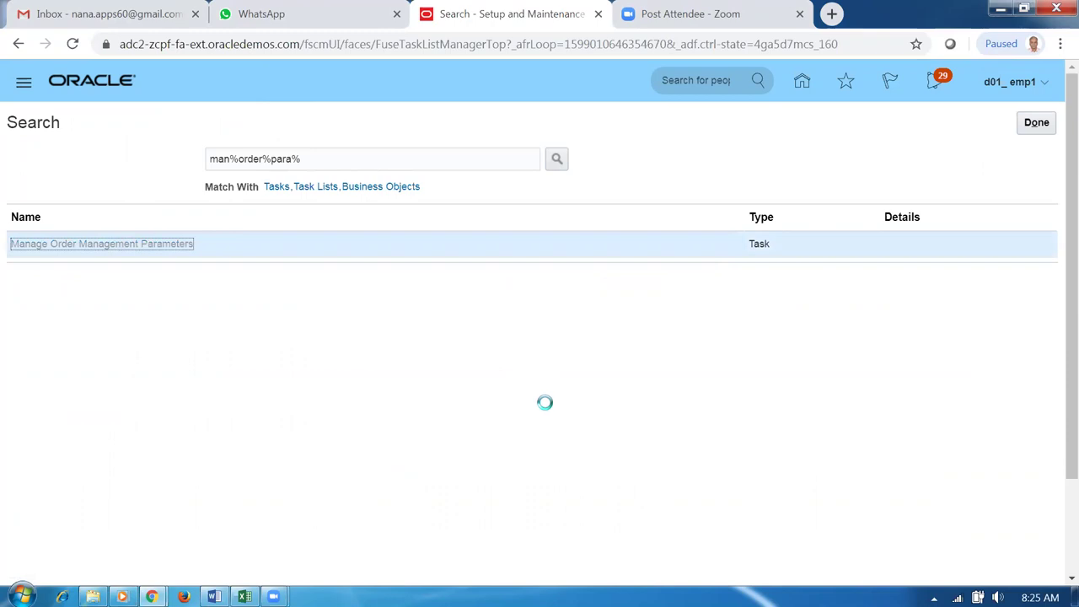
Examine which preparer each business unit has under the Preparer for Procurement parameter, and leave the parameters and the task search without saving
left_click_drag(1046, 315, 1045, 349)
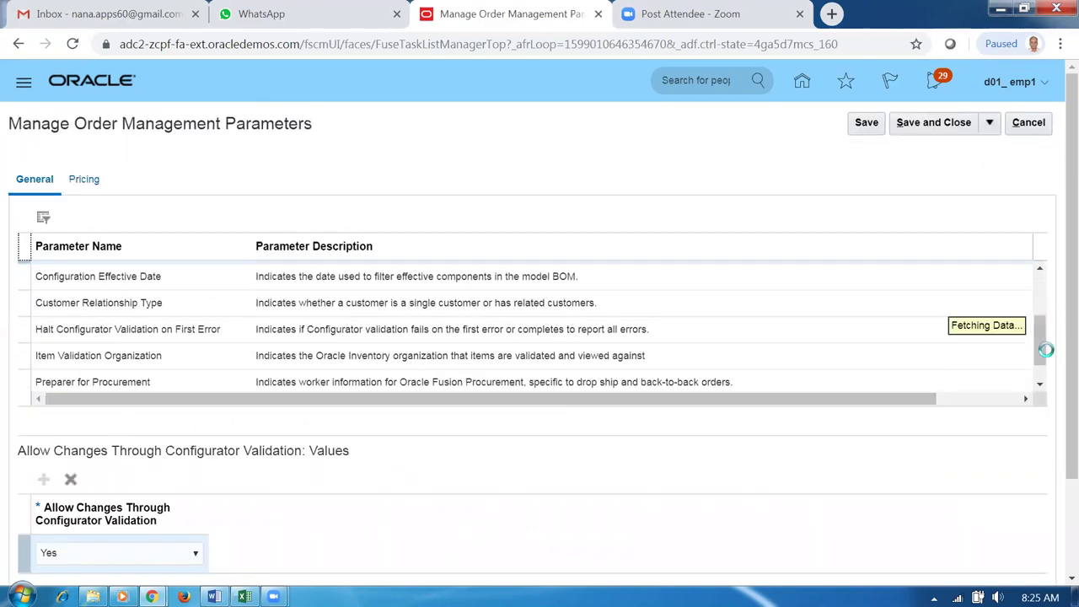
left_click(185, 299)
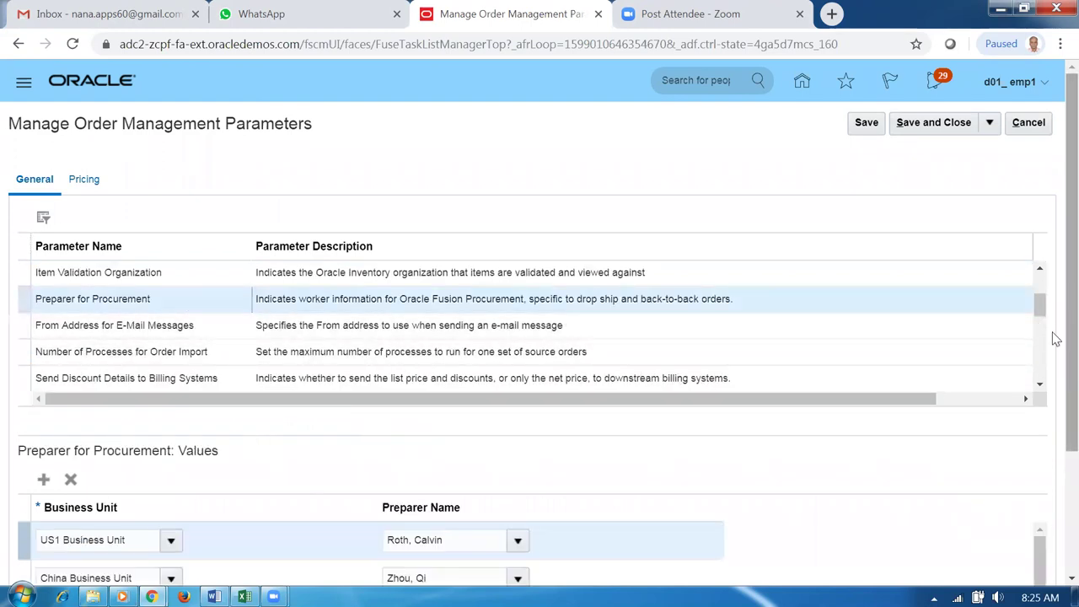
scroll(1052, 434, "down", 2)
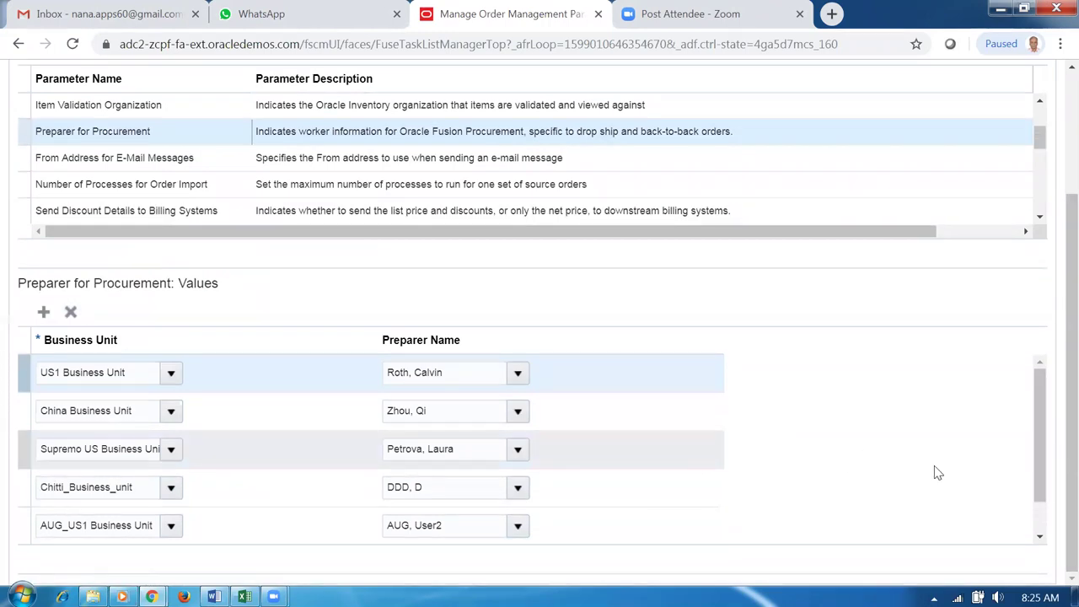
left_click_drag(1038, 463, 1052, 509)
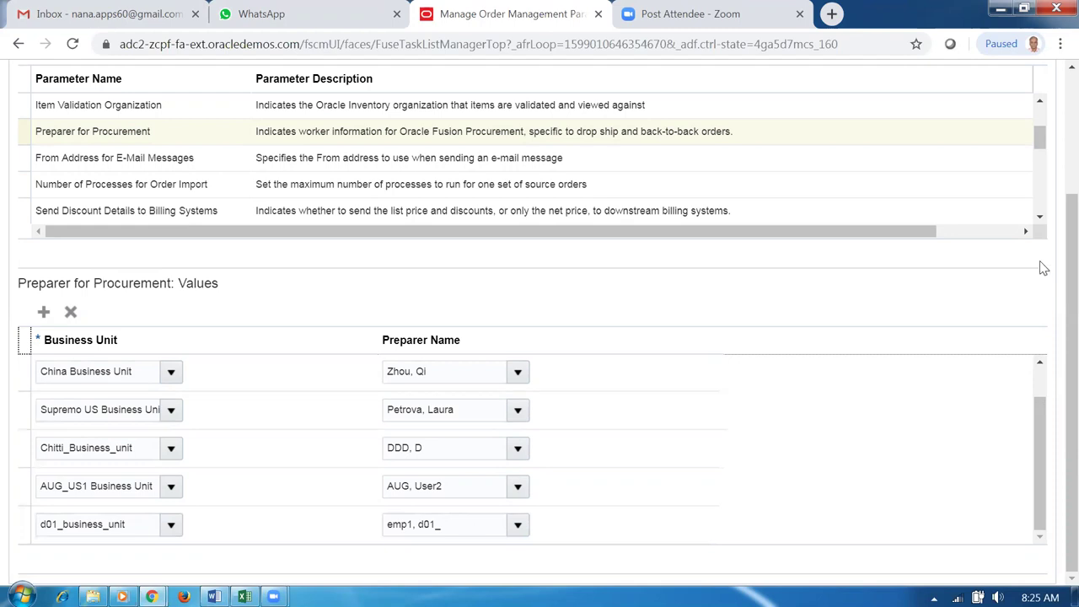
scroll(1055, 274, "up", 2)
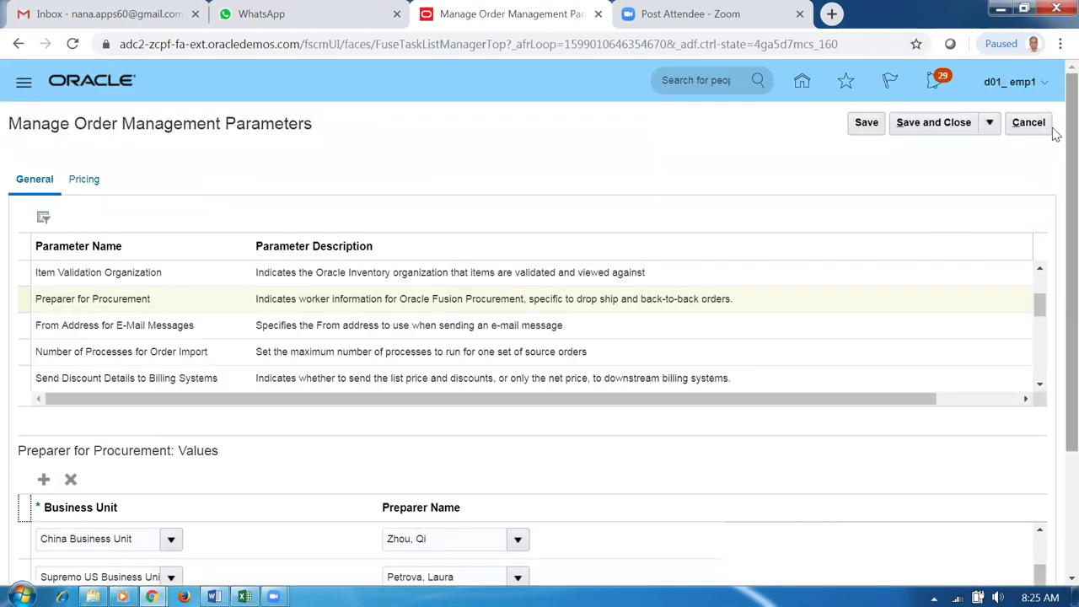
left_click(1028, 124)
left_click(710, 346)
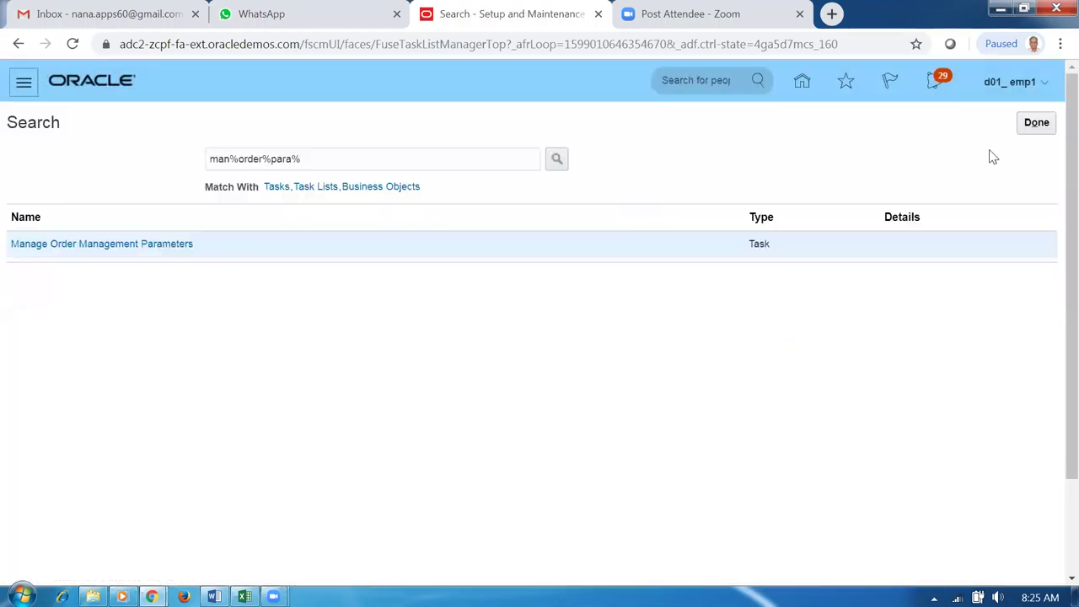
left_click(1049, 130)
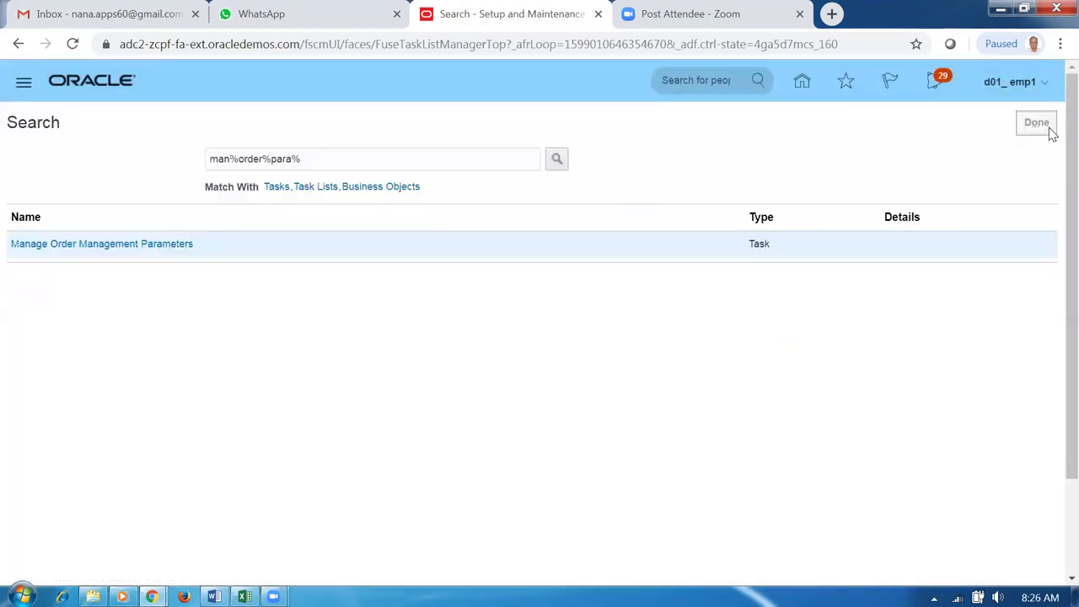
Go from the home page to the Purchase Orders work area under Procurement and open the Manage Agreements task
left_click(801, 85)
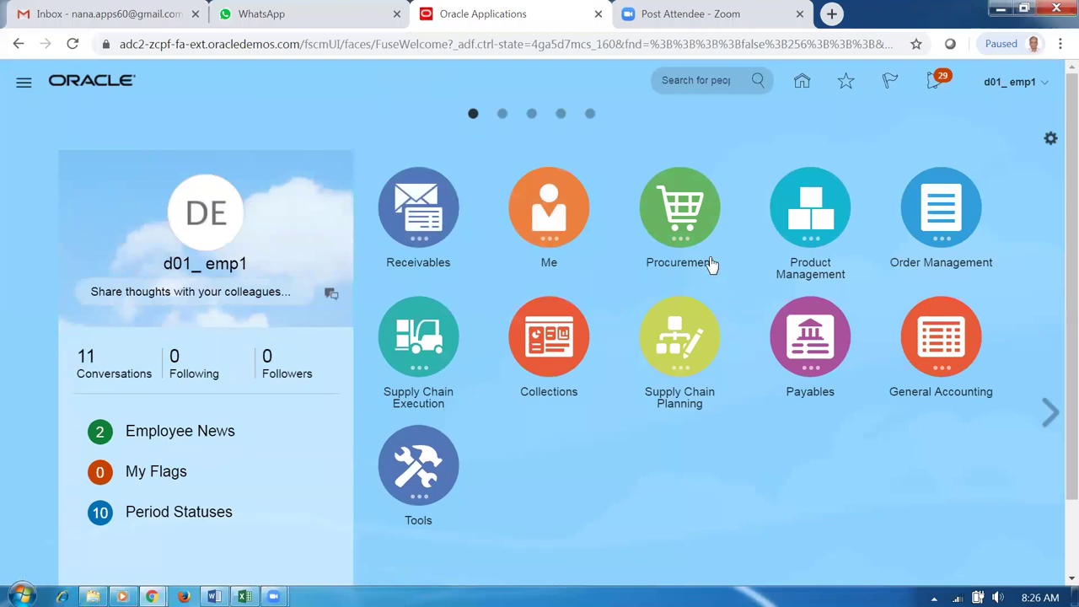
left_click(691, 221)
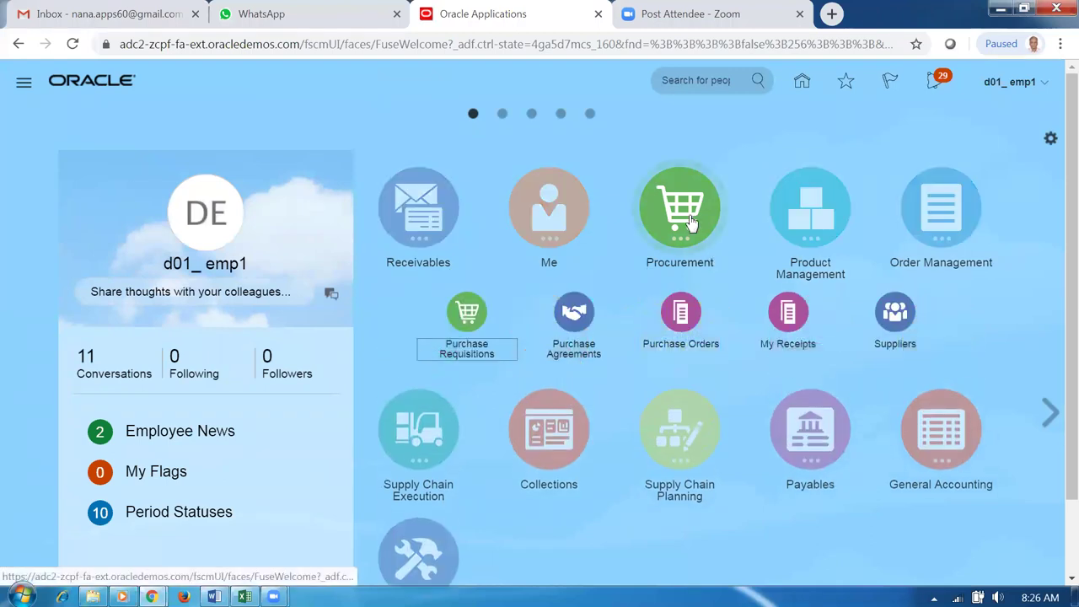
left_click(682, 317)
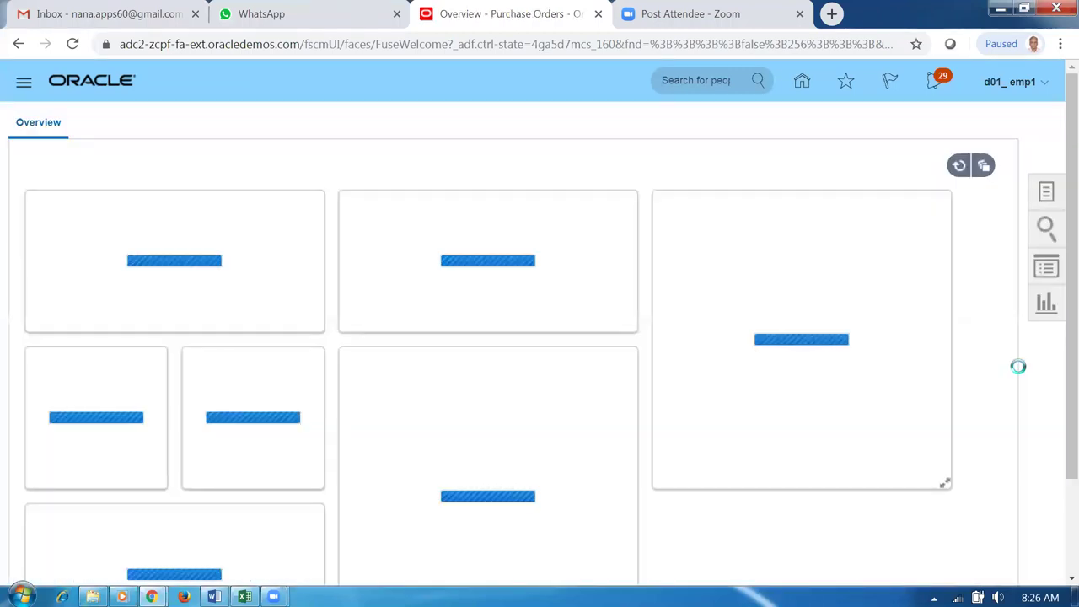
left_click(1047, 206)
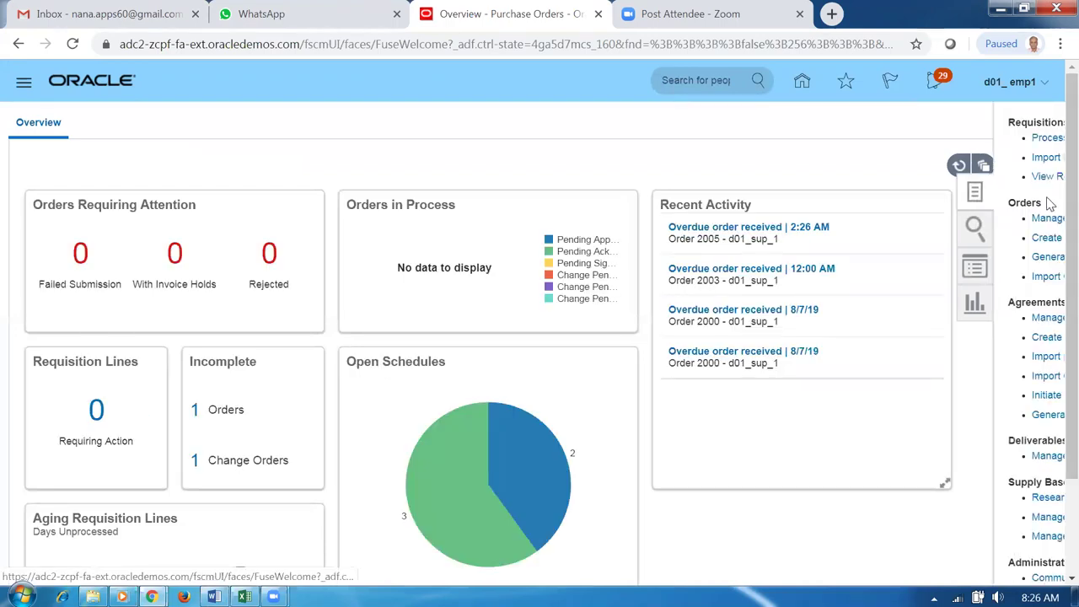
left_click_drag(1003, 330, 980, 325)
left_click(980, 325)
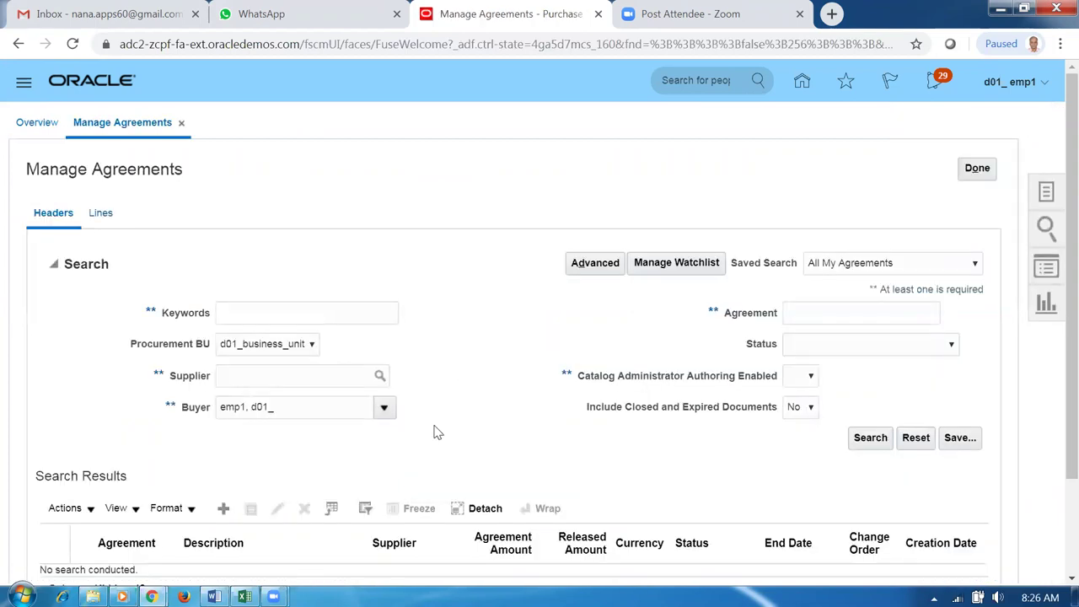
List the buyer's agreements in d01_business_unit, open the blanket purchase agreement created on 8/11/19, and review its general information, terms and lines
left_click(859, 434)
scroll(475, 336, "down", 2)
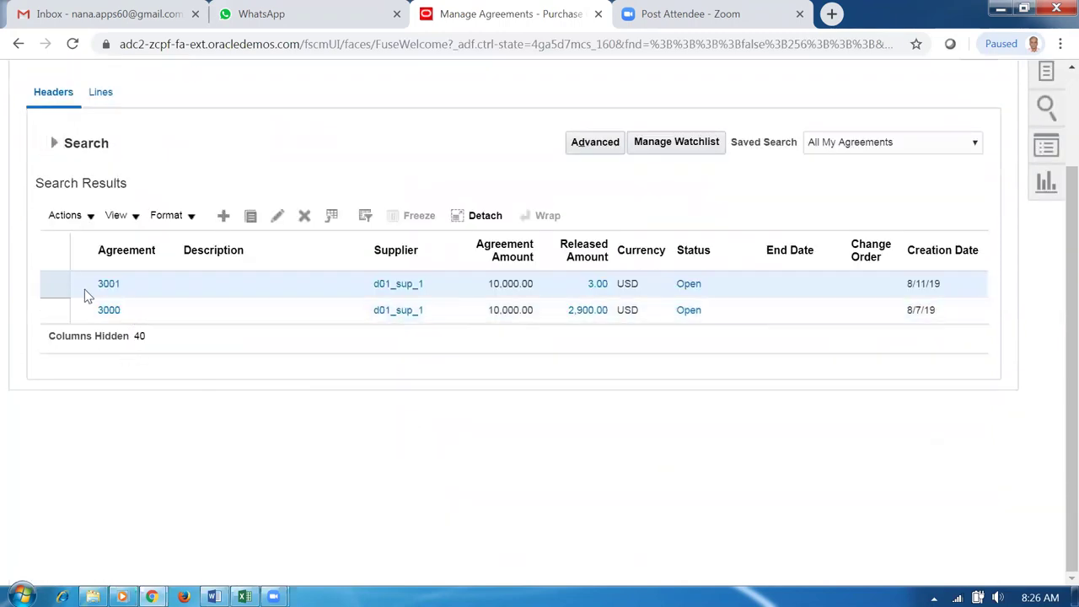
left_click(109, 283)
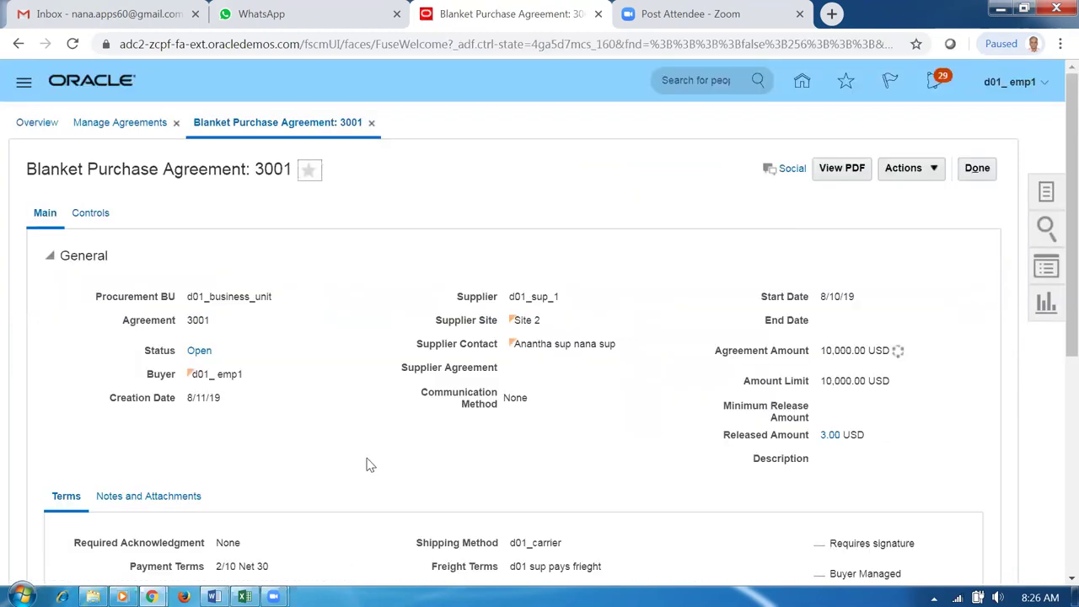
scroll(371, 464, "down", 5)
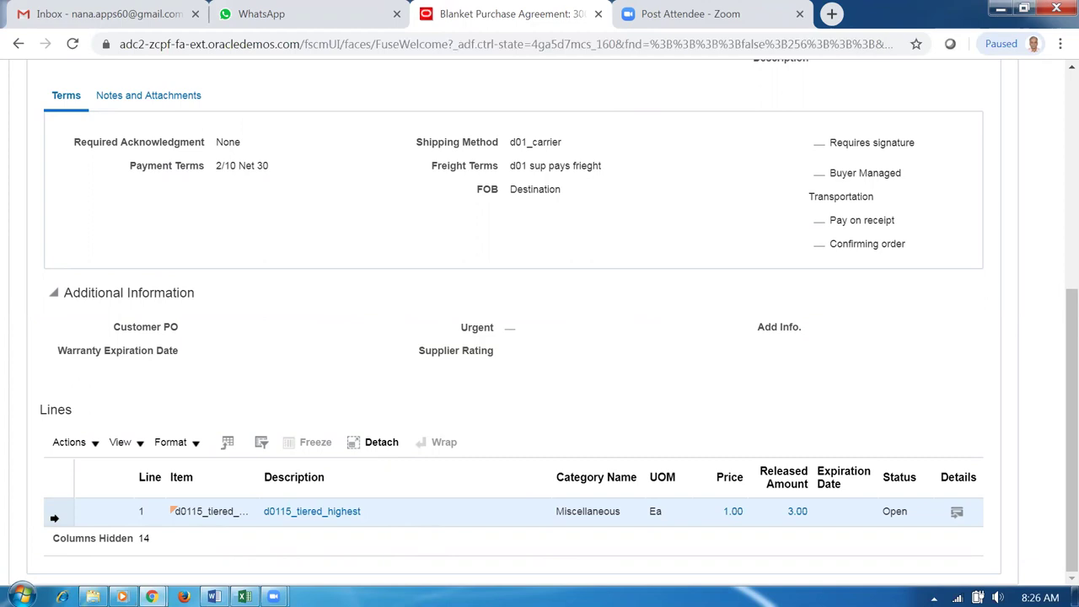
Examine the pricing details and price breaks of agreement line 1, and close the line, the agreement and the agreement search
left_click(956, 511)
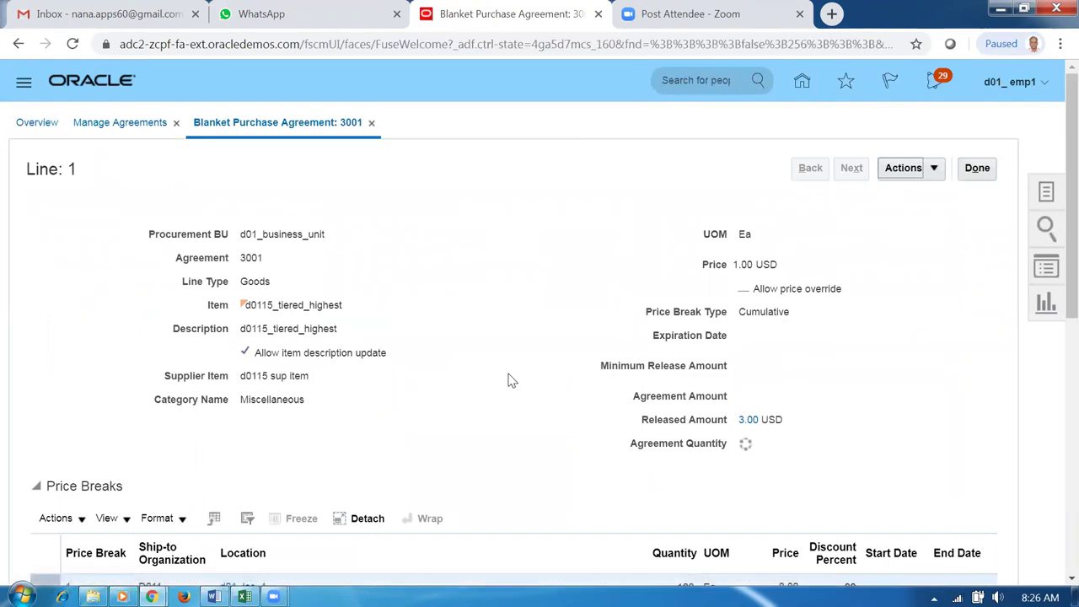
scroll(509, 381, "down", 4)
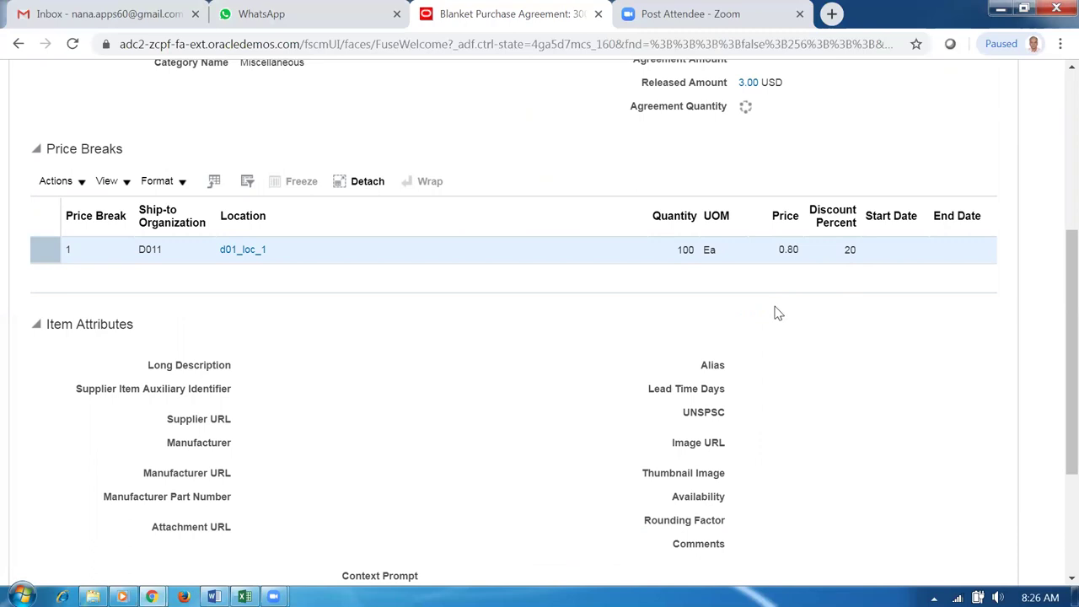
scroll(777, 312, "up", 3)
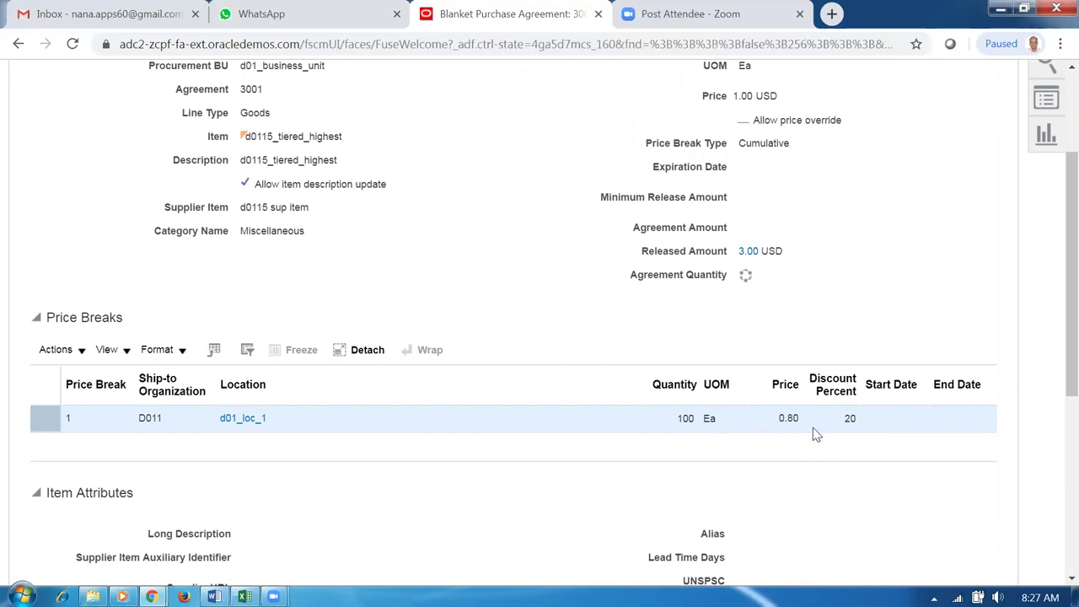
scroll(811, 436, "up", 3)
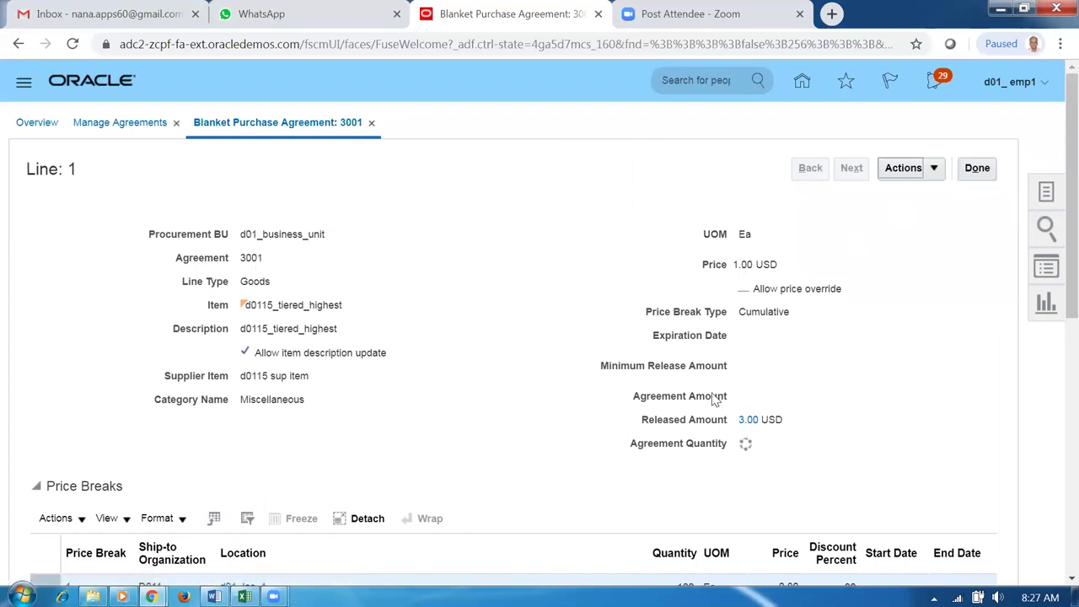
scroll(715, 397, "down", 2)
scroll(714, 393, "down", 1)
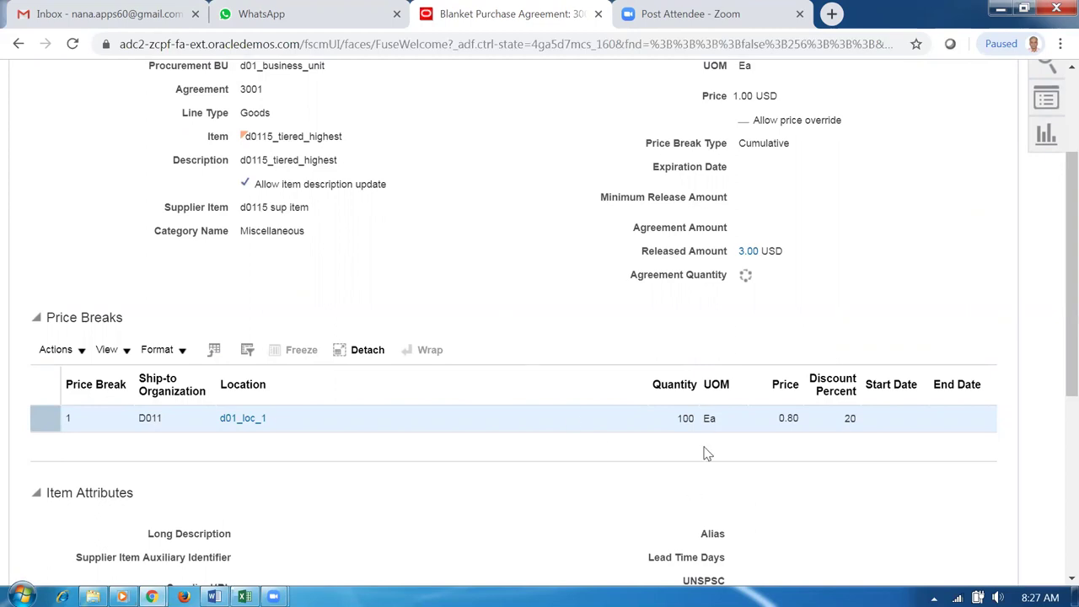
scroll(742, 319, "up", 2)
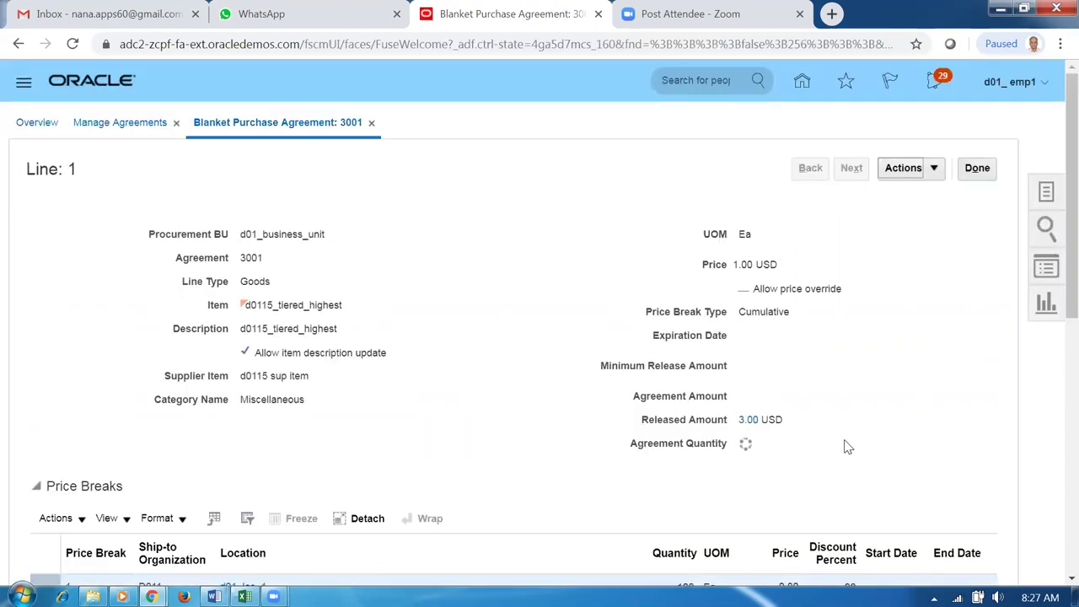
left_click(976, 168)
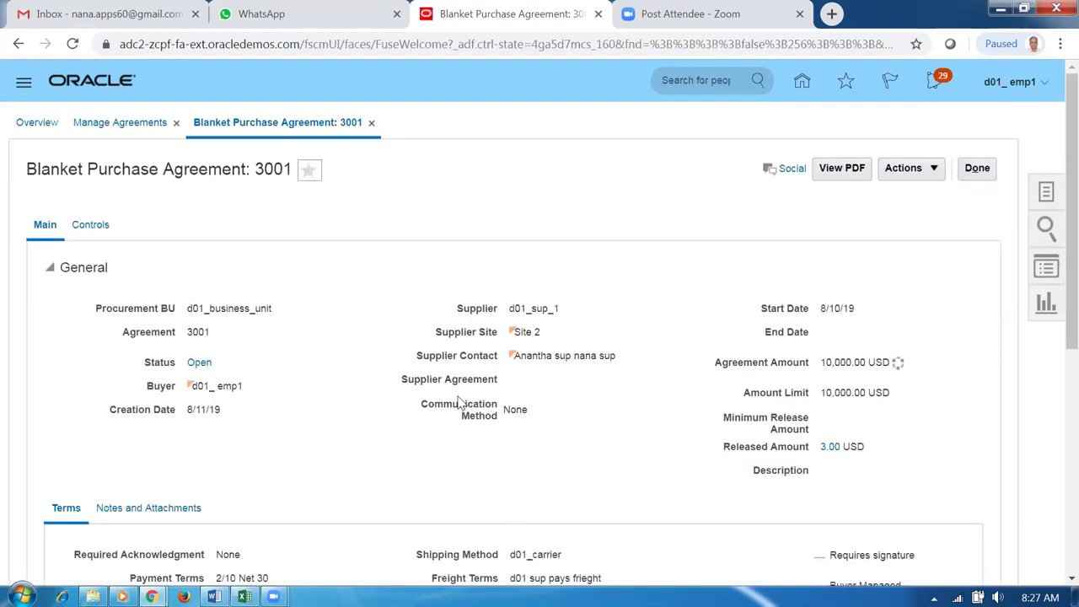
left_click(975, 168)
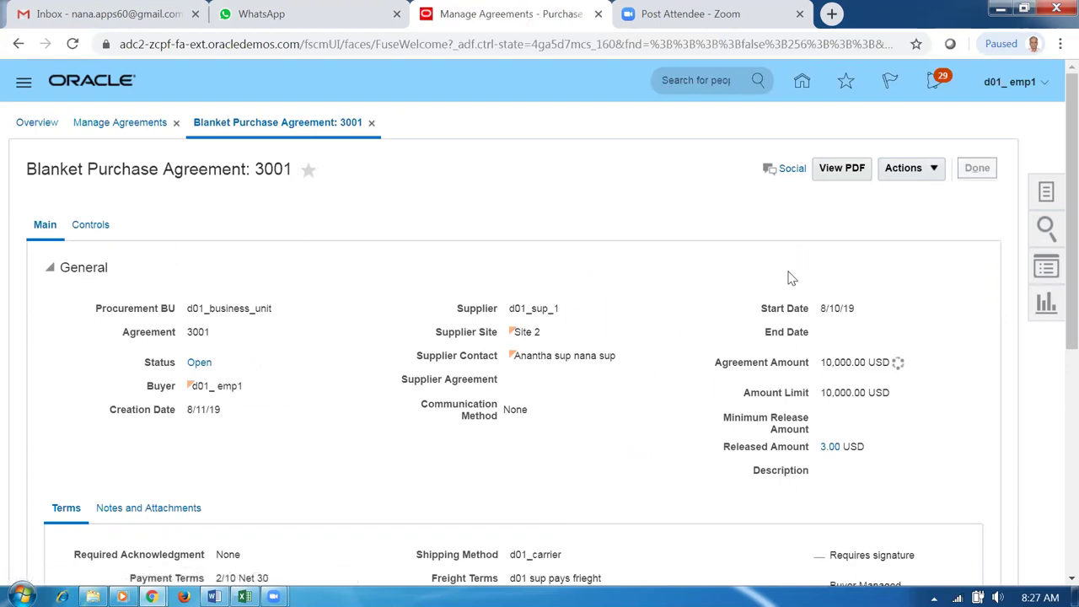
left_click(978, 171)
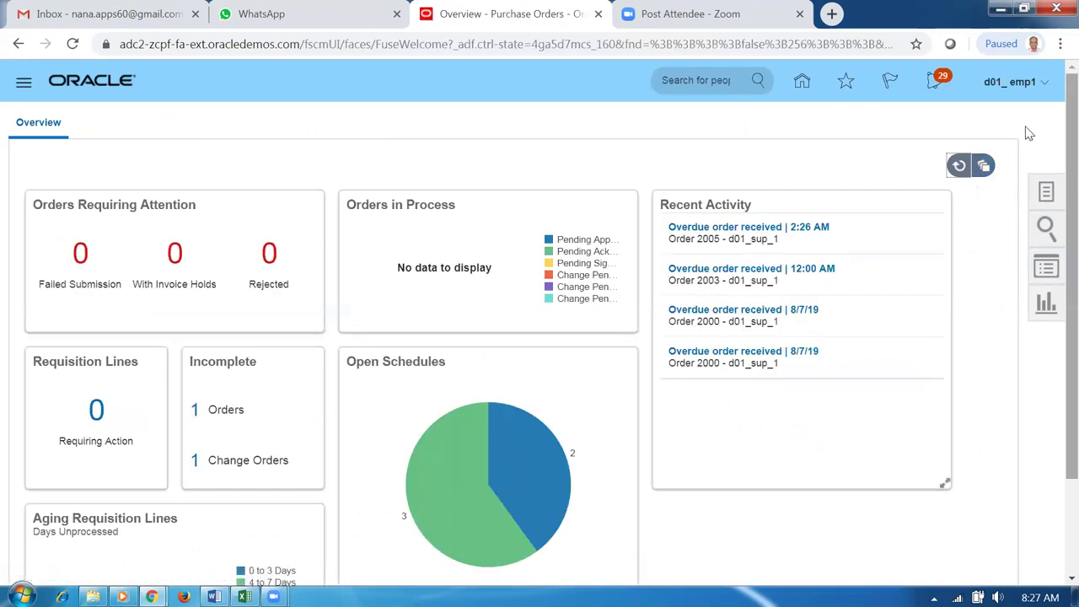
Go to Setup and Maintenance, search the setup tasks for "conf%proc%busi%", and open Configure Procurement Business Function
left_click(1011, 82)
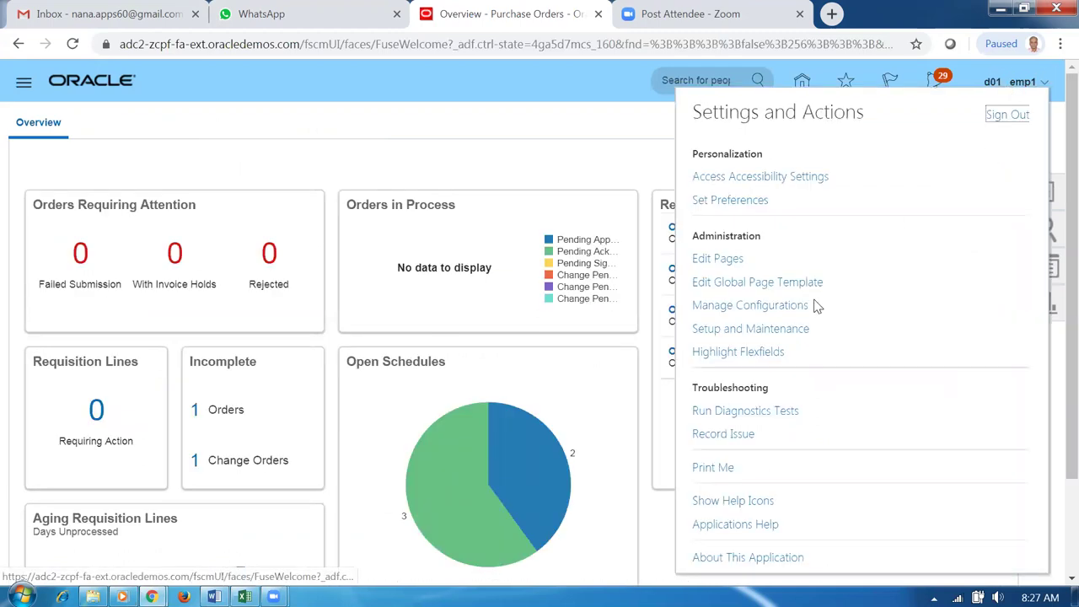
left_click(763, 329)
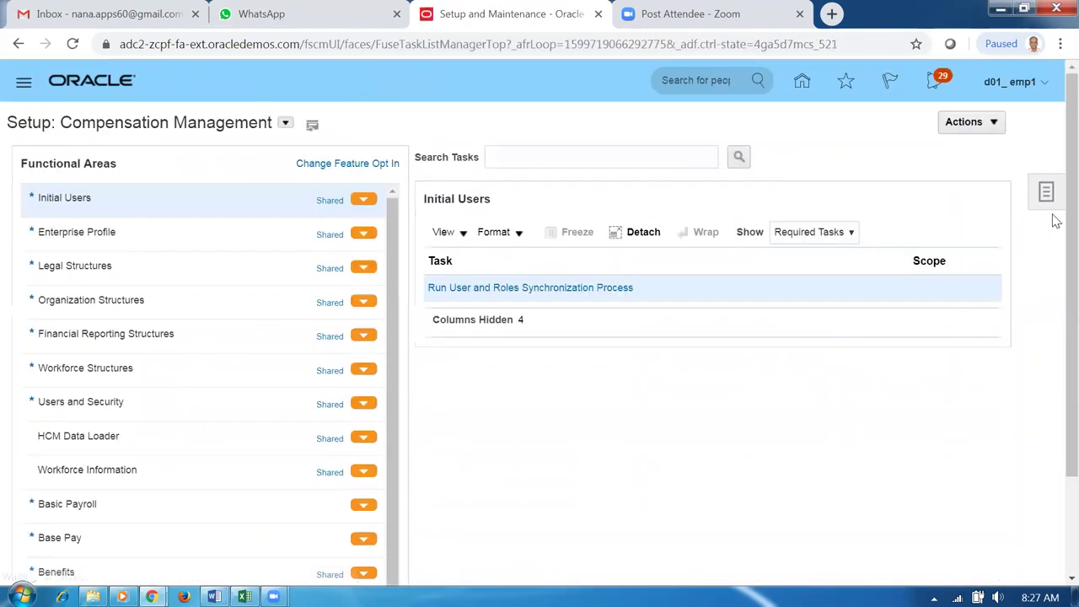
left_click(1047, 194)
left_click(939, 271)
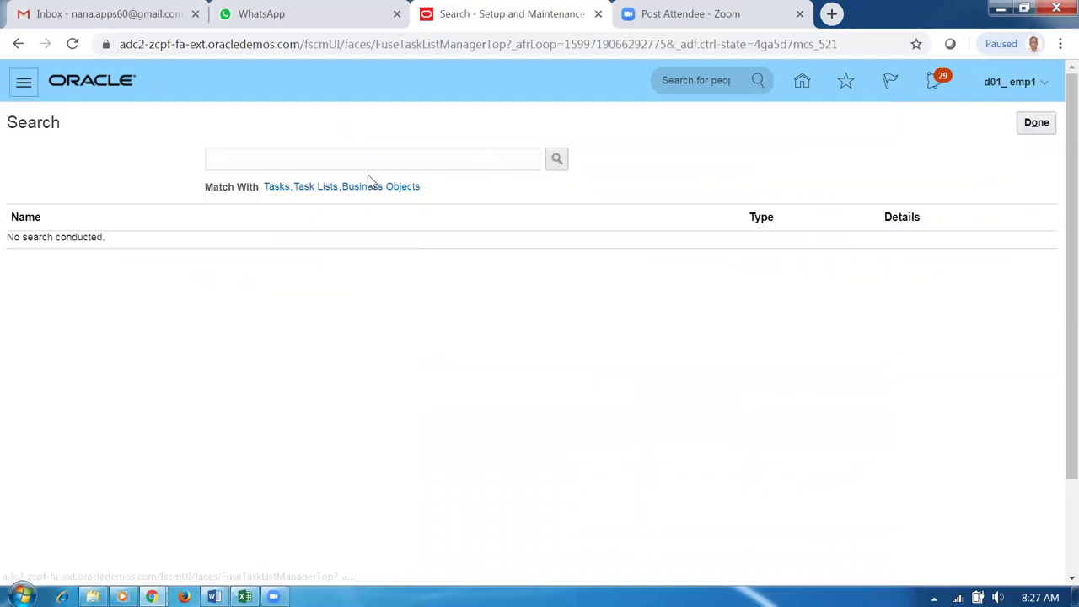
left_click(380, 159)
type("conf%proc%")
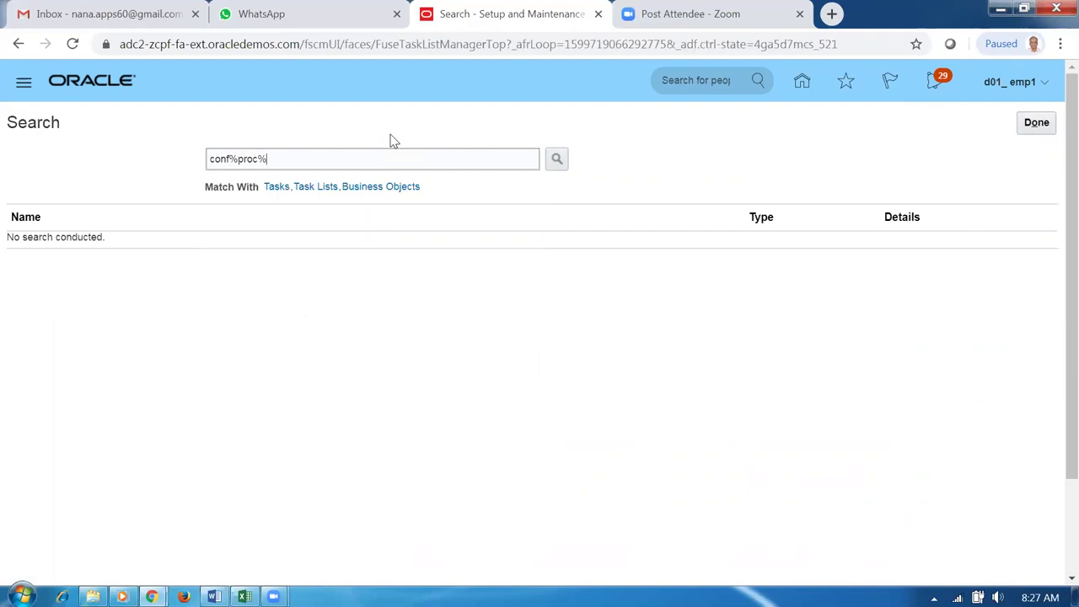
type("busi%")
key("Return")
left_click(137, 245)
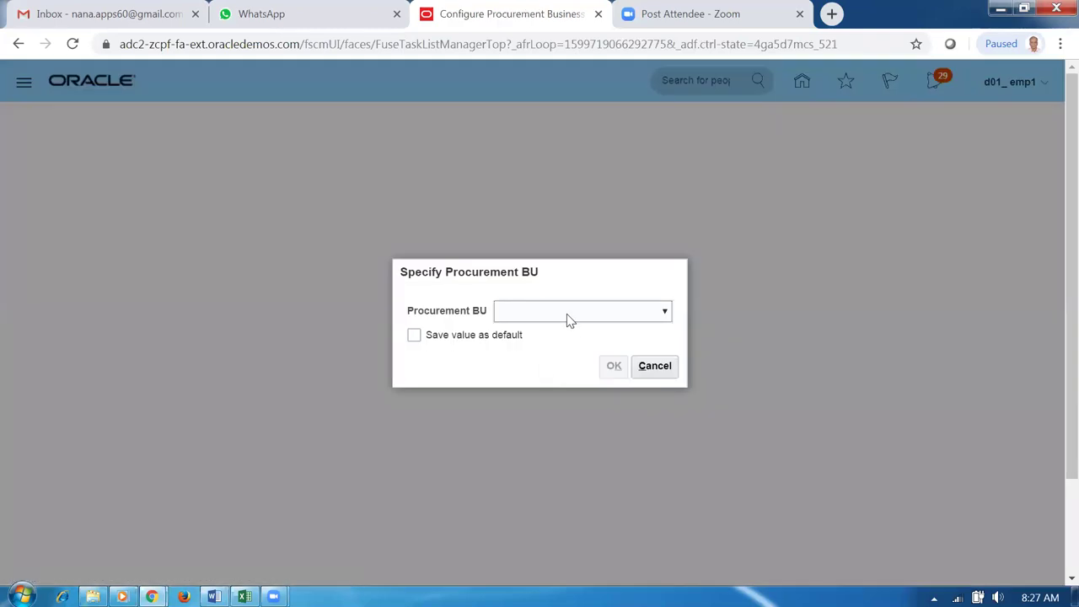
Specify d01_business_unit as the procurement BU and load its procurement business function settings
left_click(568, 315)
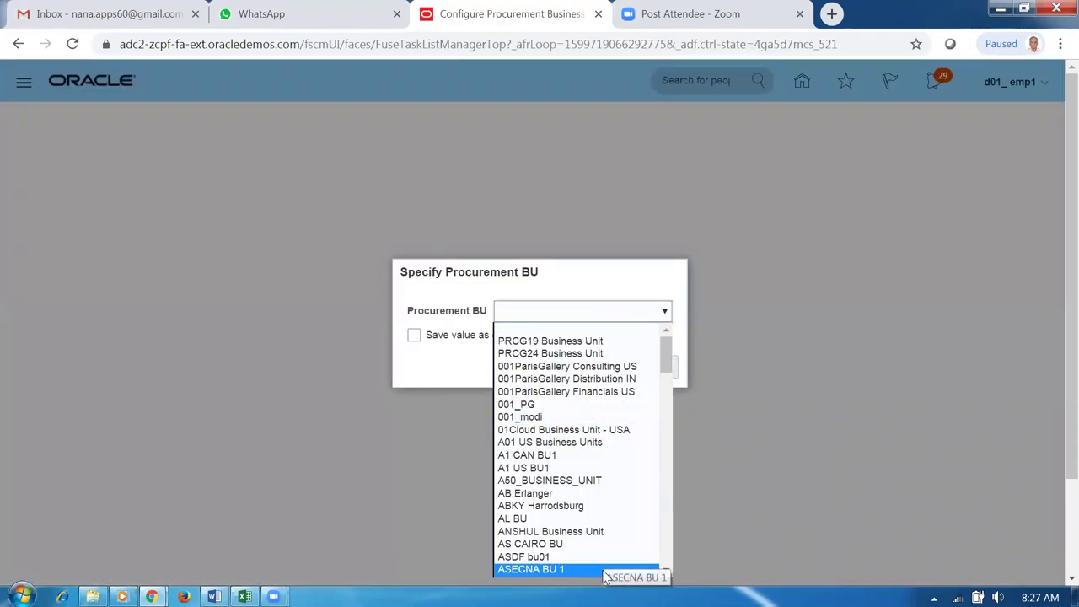
type("dem")
type("d01_business_unit")
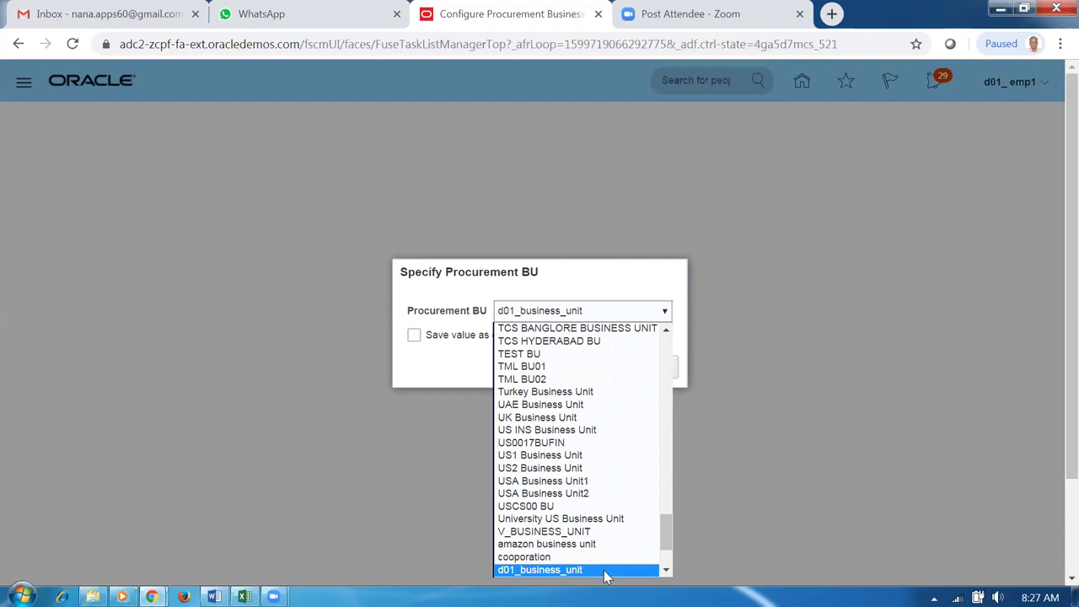
left_click(604, 570)
left_click(612, 367)
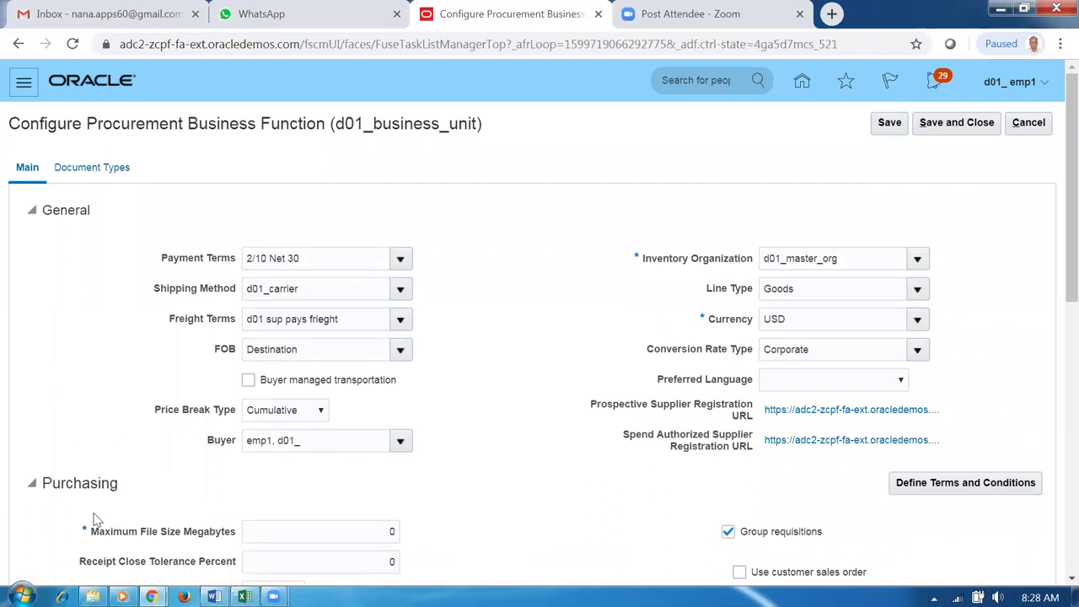
Review the default buyer in the general settings and the purchasing options for order generation and approvals
left_click_drag(325, 446, 251, 452)
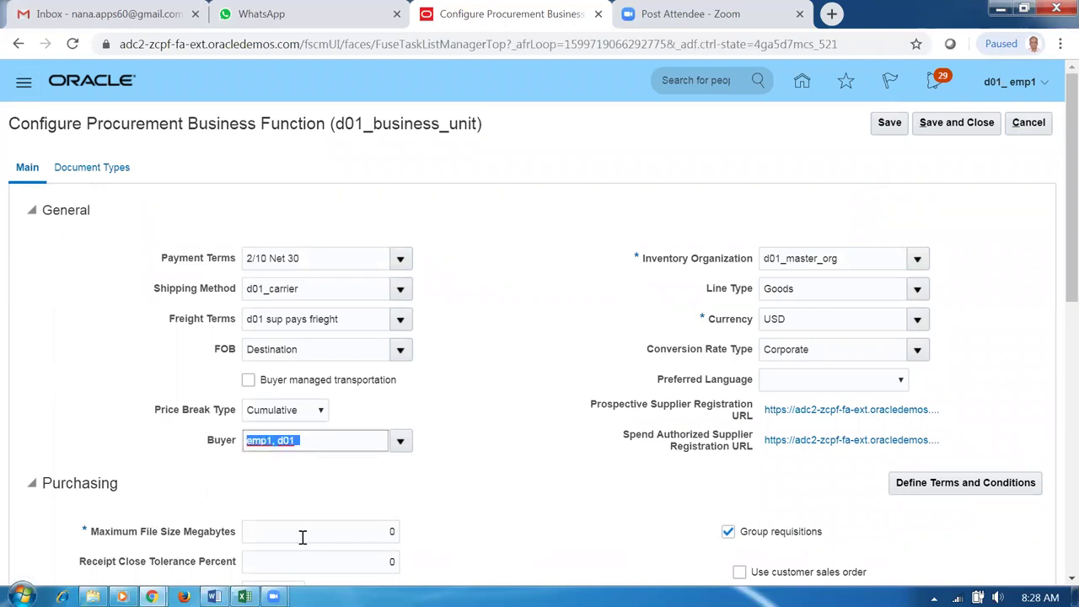
left_click(475, 362)
scroll(1055, 340, "down", 1)
scroll(1055, 340, "down", 4)
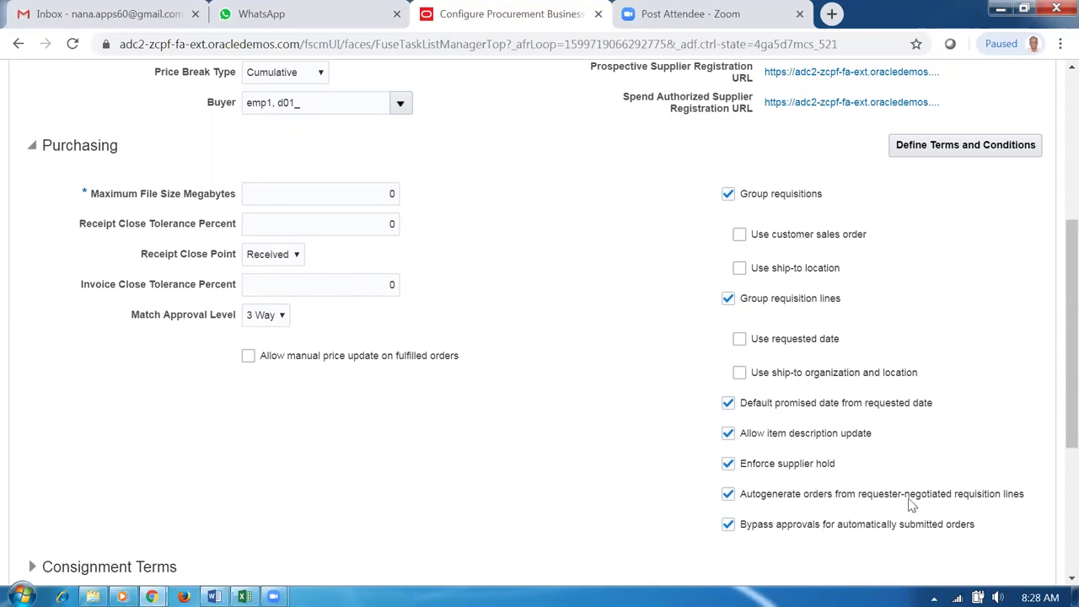
scroll(912, 504, "up", 5)
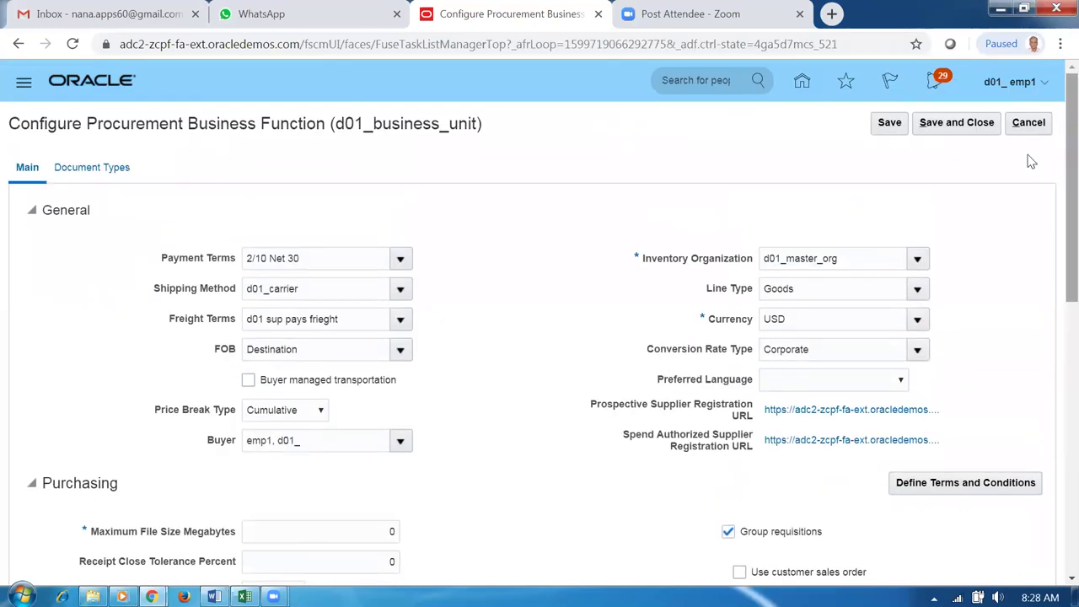
Leave the procurement business function without saving, finish the setup task search, and return to the home page
left_click(1028, 127)
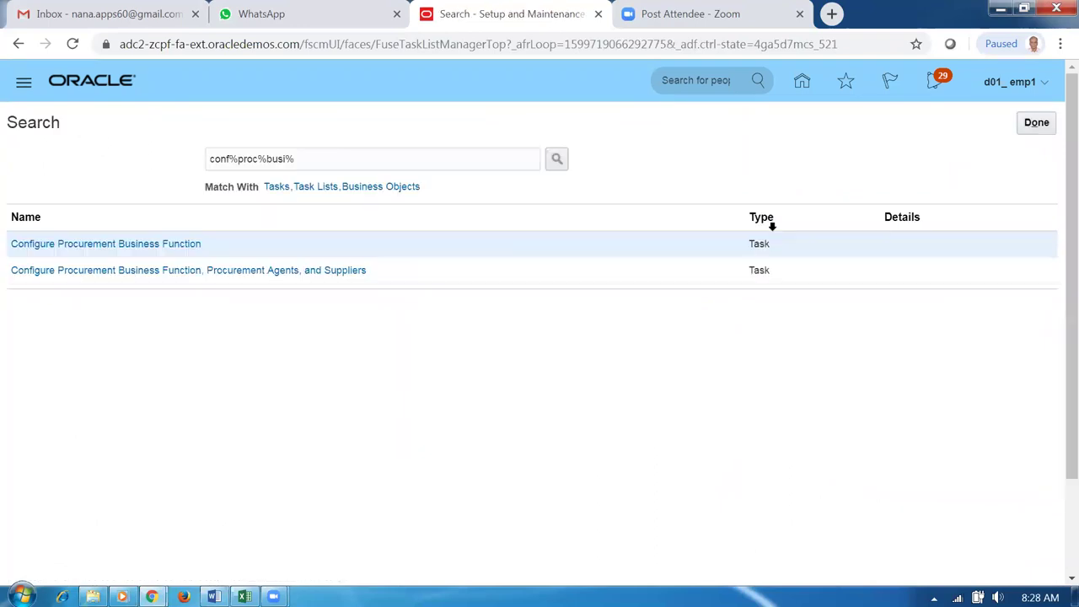
left_click(1038, 126)
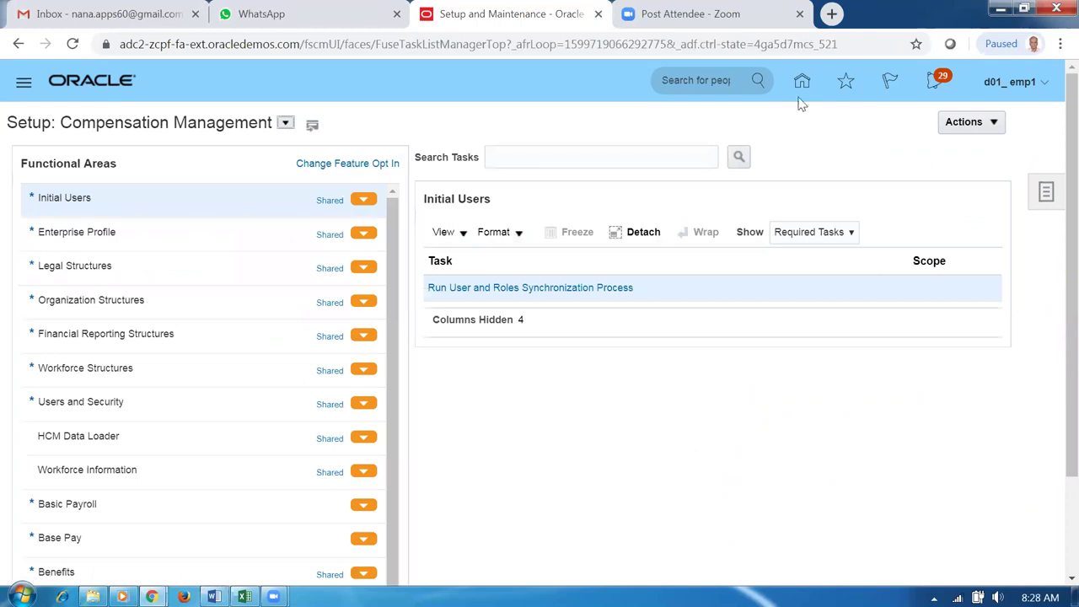
left_click(805, 88)
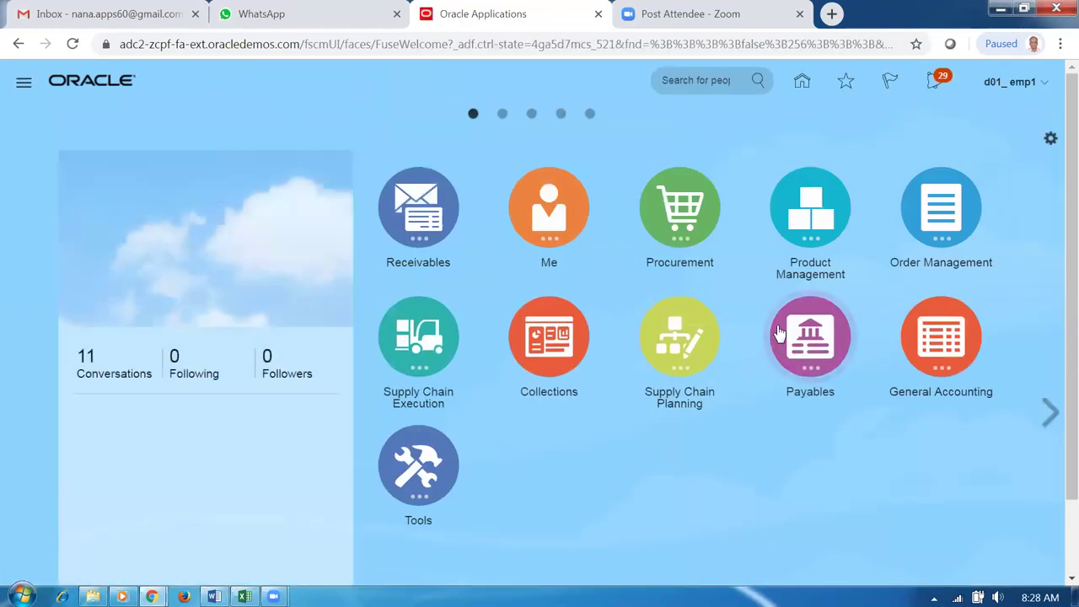
Create a new sales order in Order Management for customer d01_cust_1
left_click(937, 192)
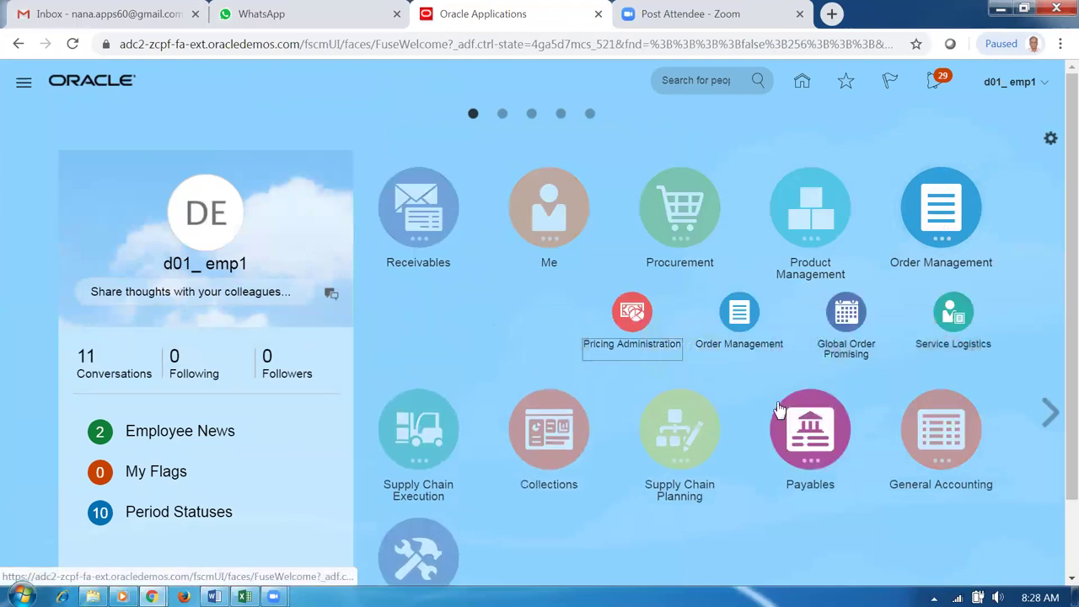
left_click(740, 323)
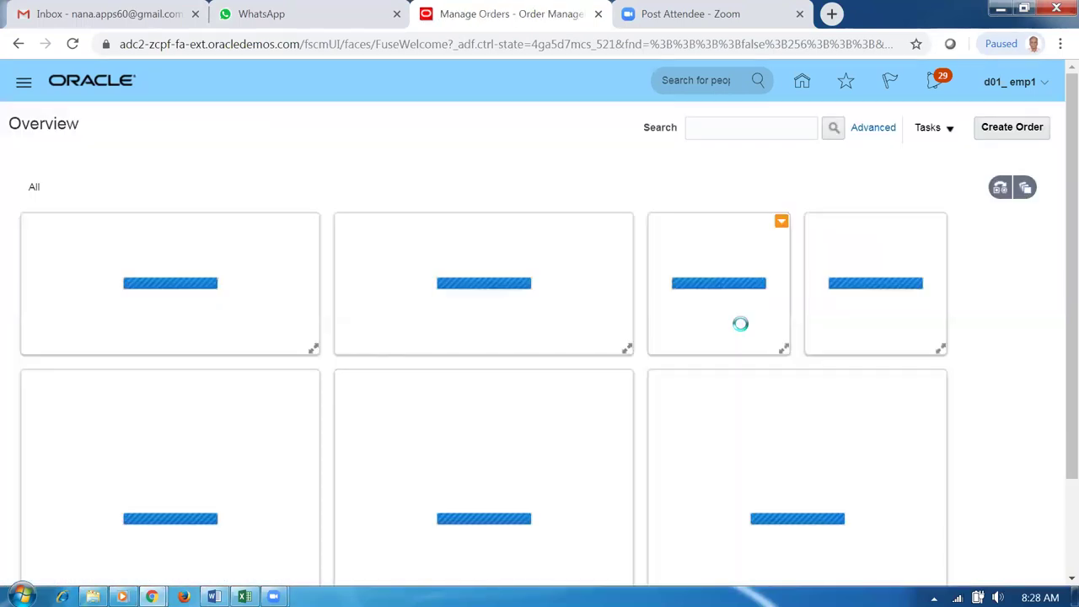
left_click(1011, 128)
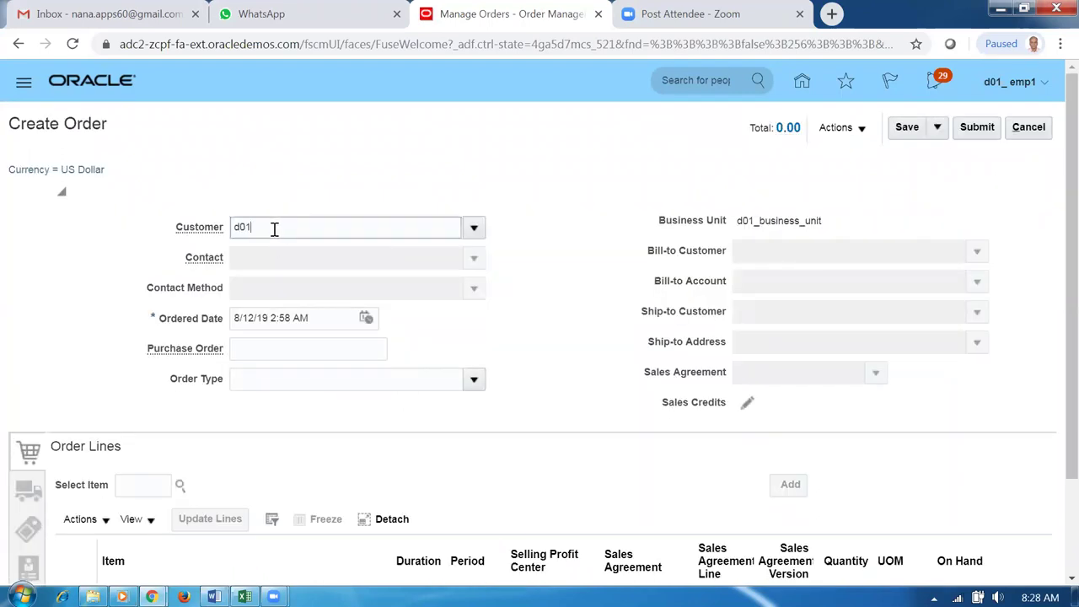
type("d01")
left_click(326, 258)
Add an order line for item d0115_tiered_highest with a quantity of 5 Ea
left_click(148, 484)
type("d0115")
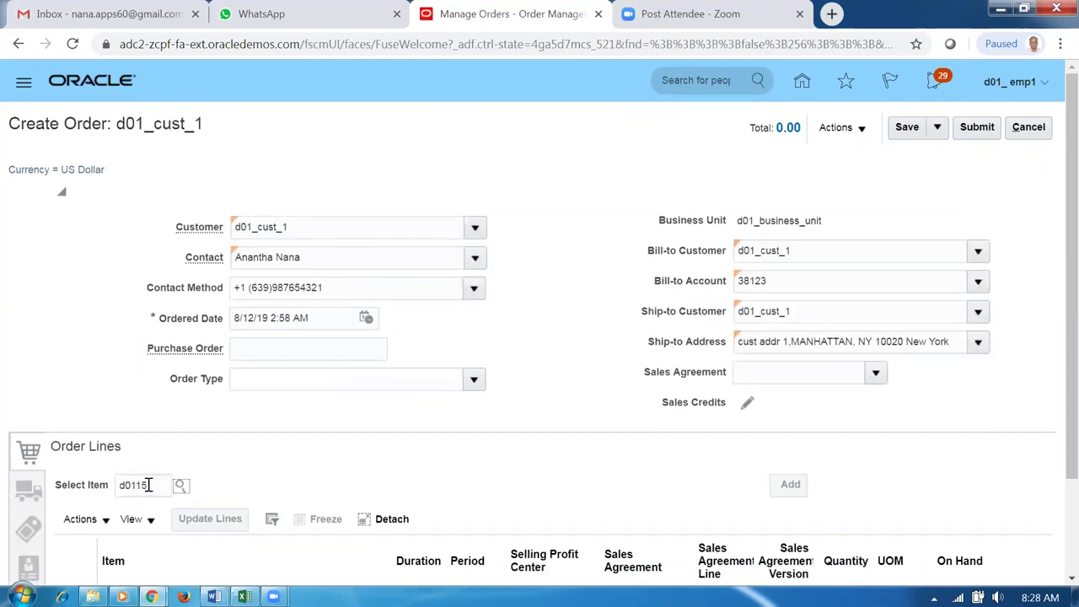
key("Tab")
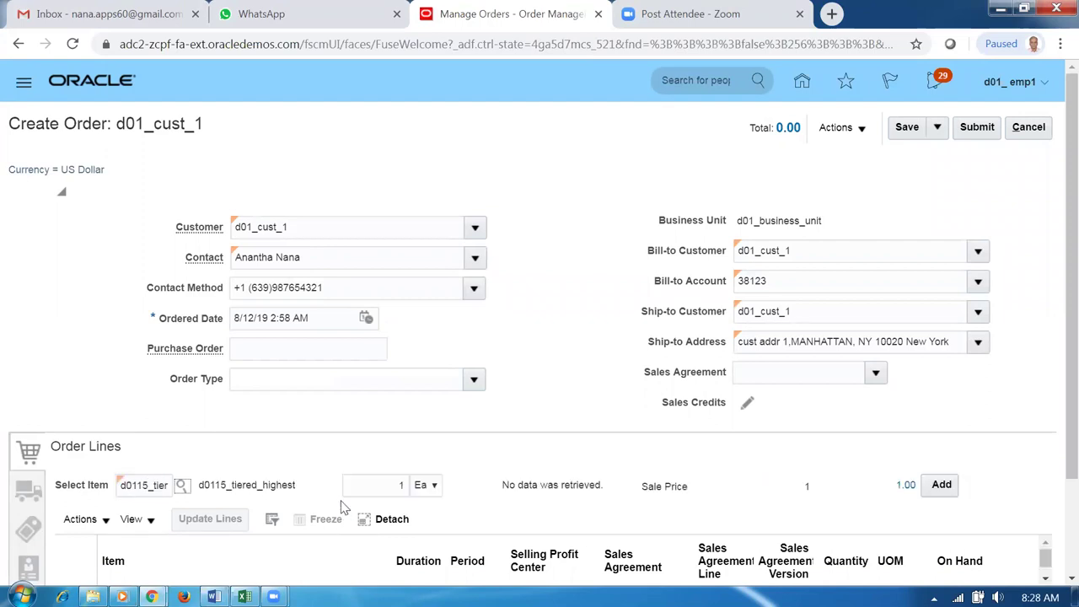
type("5")
key("Tab")
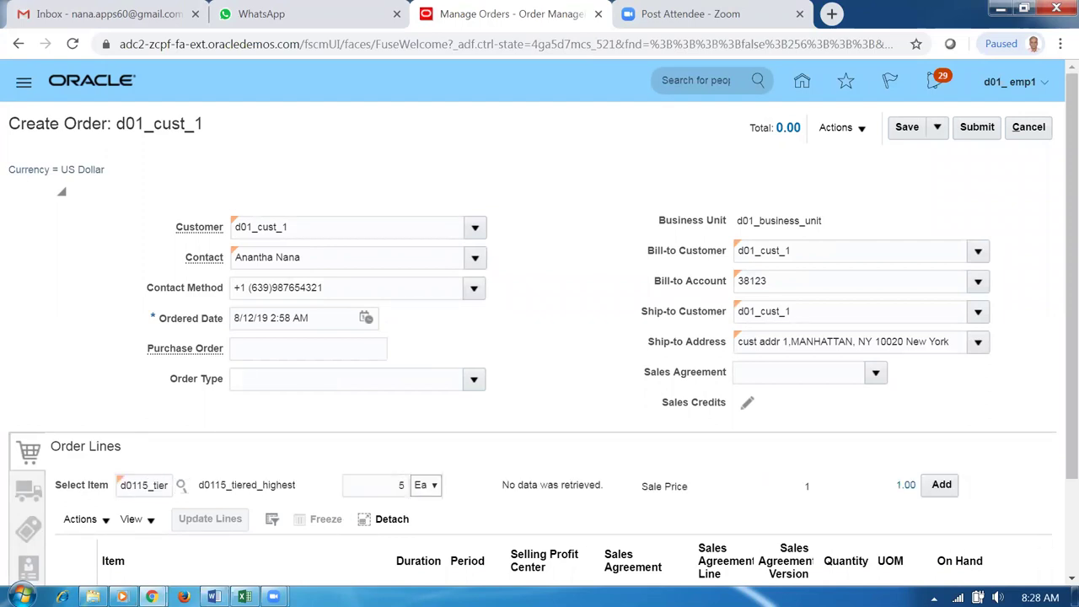
left_click(941, 484)
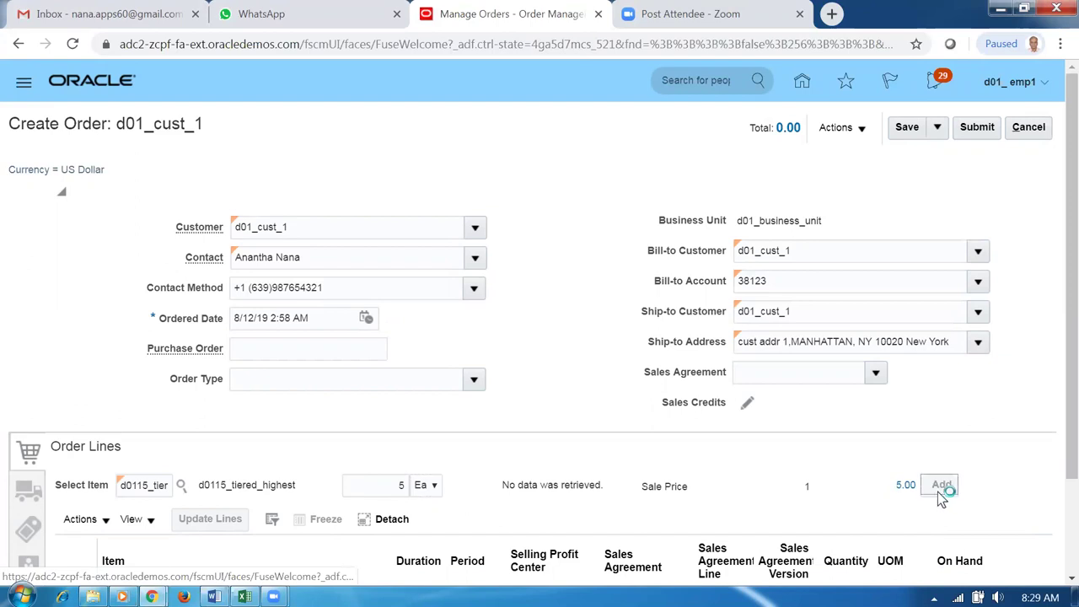
In the shipment supply details, set the supplier to d01_sup_1 and the supplier site to Site 2 for drop shipment
left_click(24, 493)
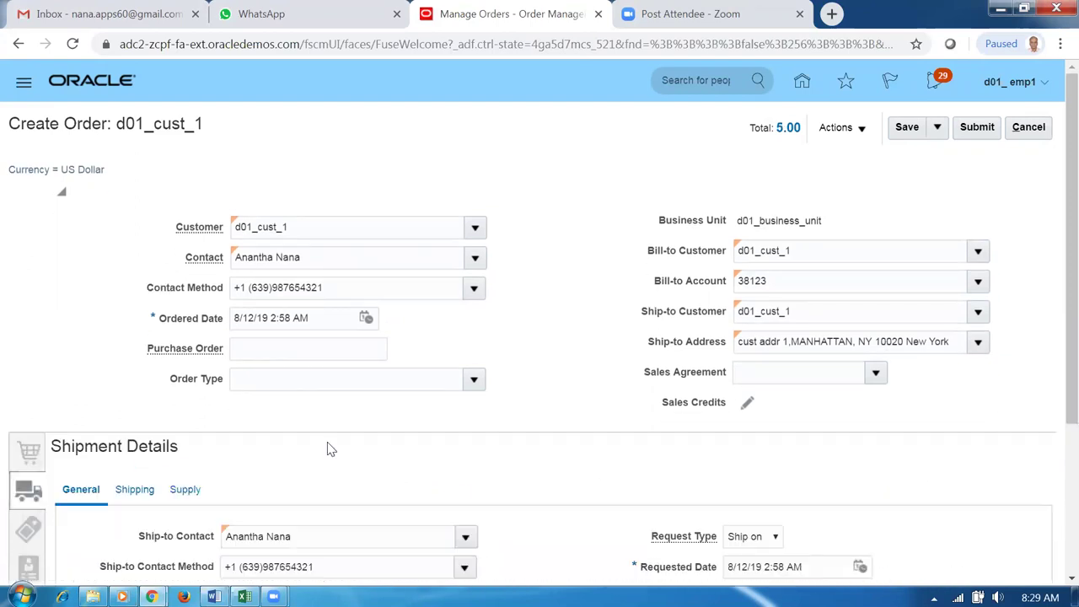
left_click(182, 489)
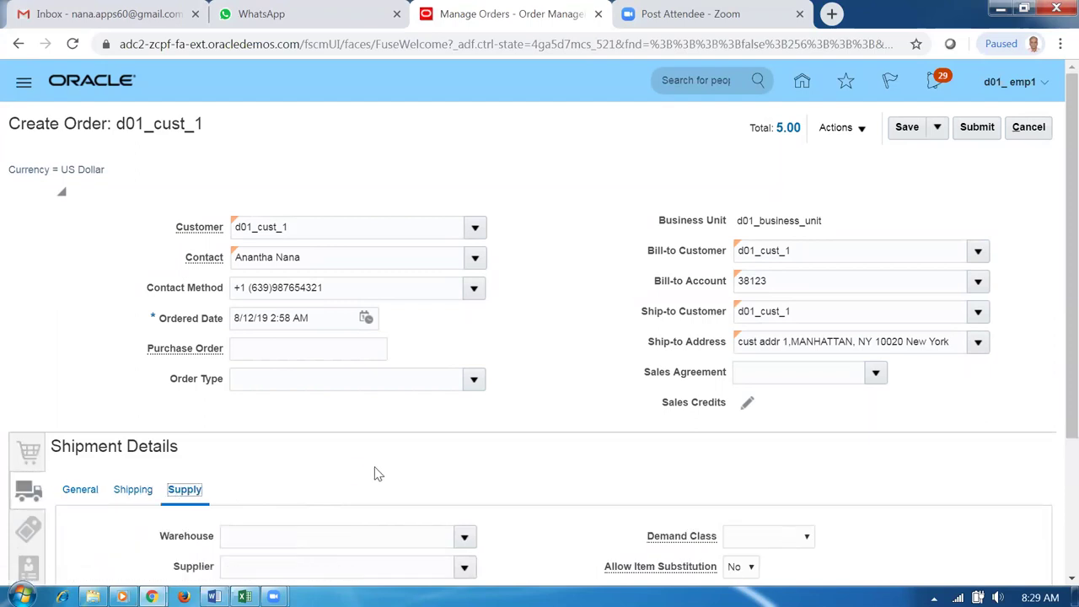
scroll(375, 477, "down", 1)
scroll(375, 477, "down", 1)
left_click(287, 390)
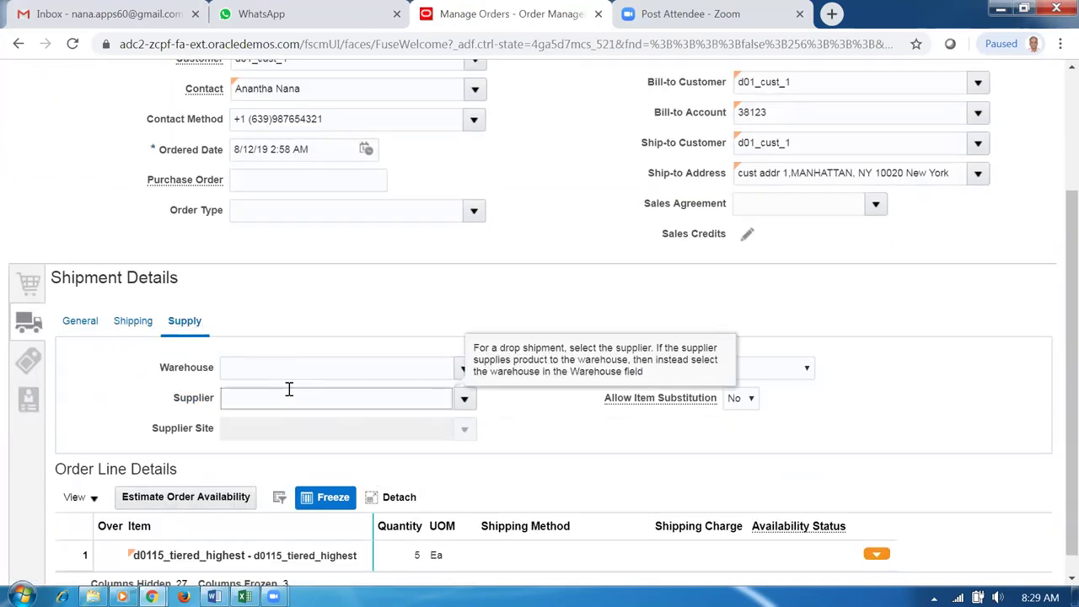
type("d01")
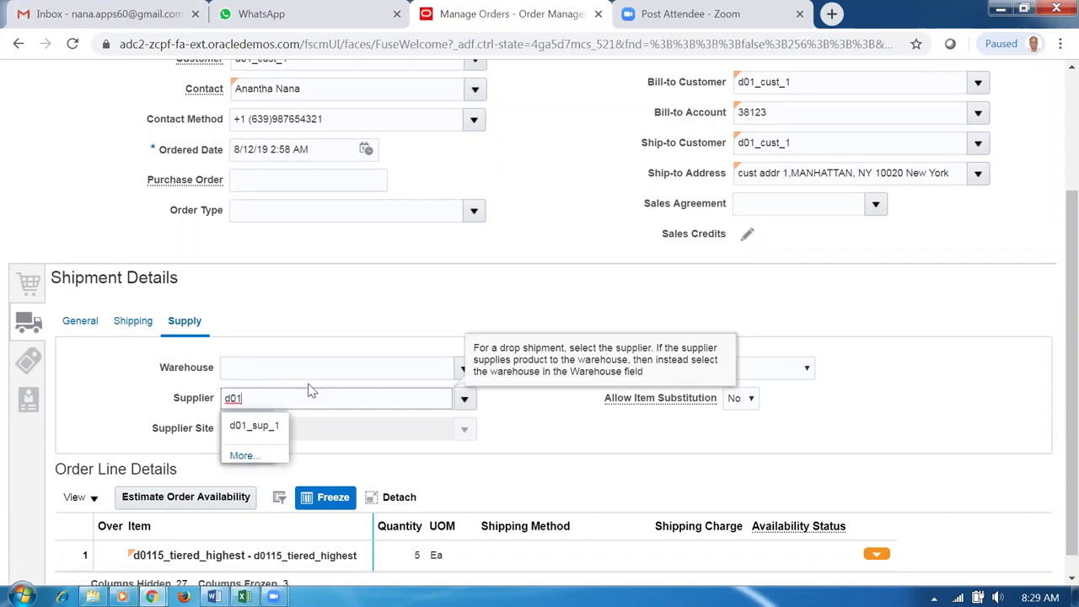
left_click(268, 424)
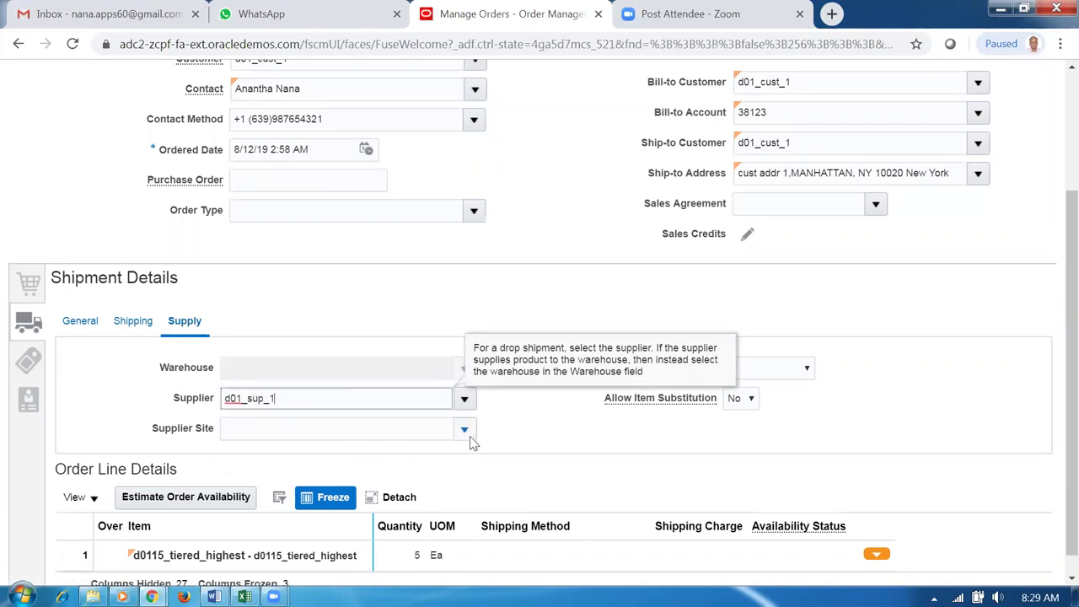
left_click(466, 431)
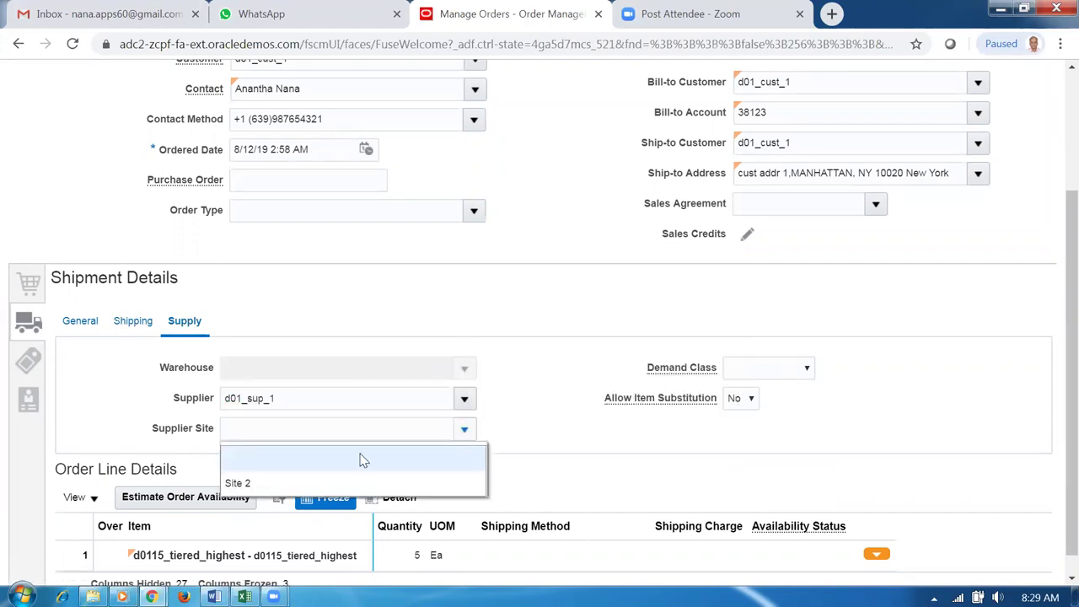
left_click(230, 478)
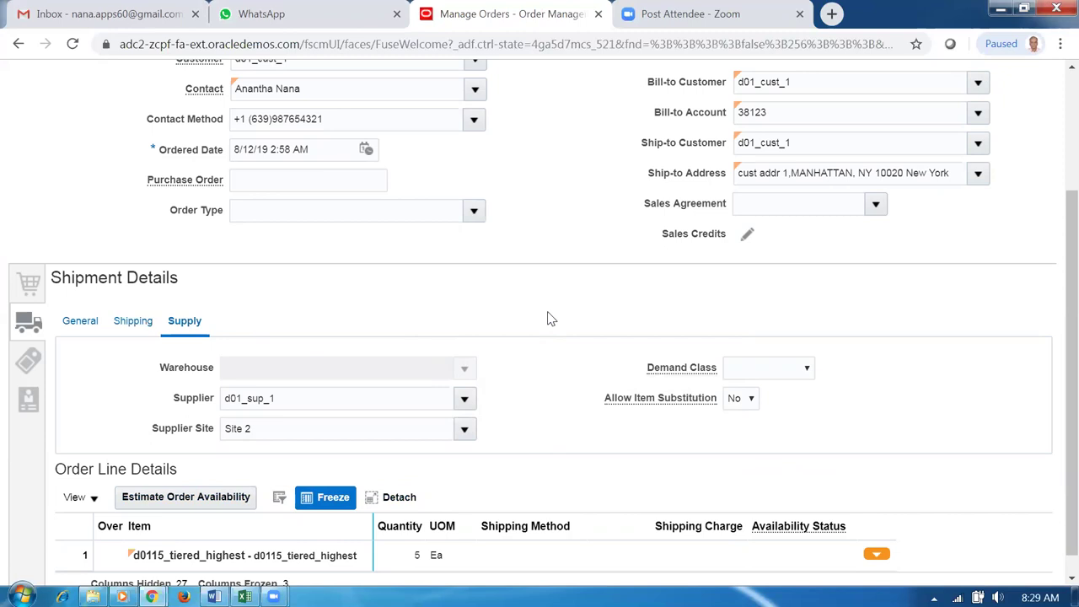
Check the order header and supply details, submit the sales order, and acknowledge the confirmation
scroll(547, 319, "up", 3)
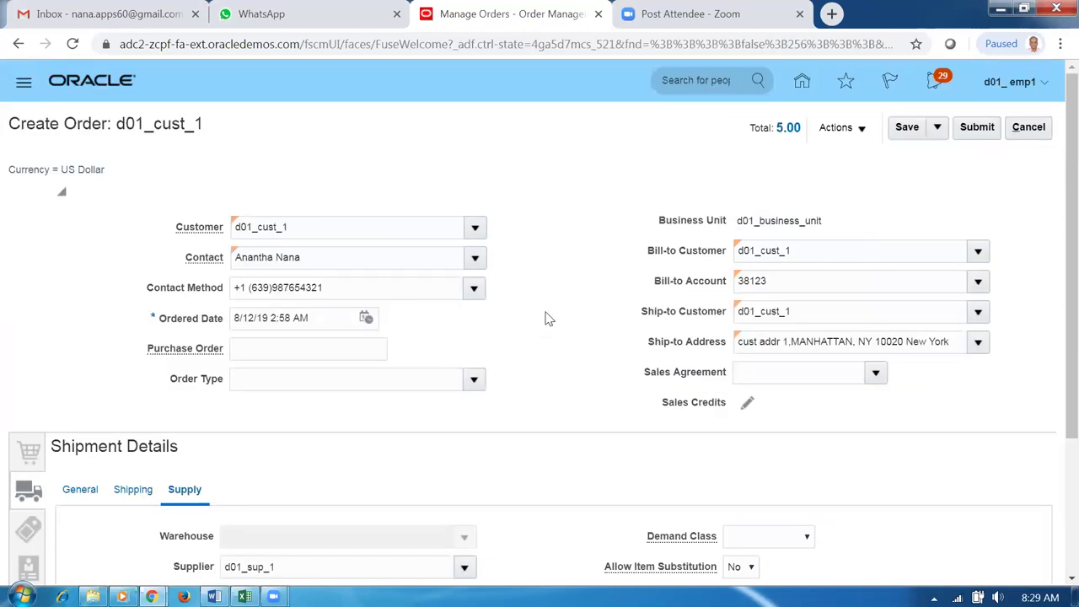
scroll(548, 318, "down", 2)
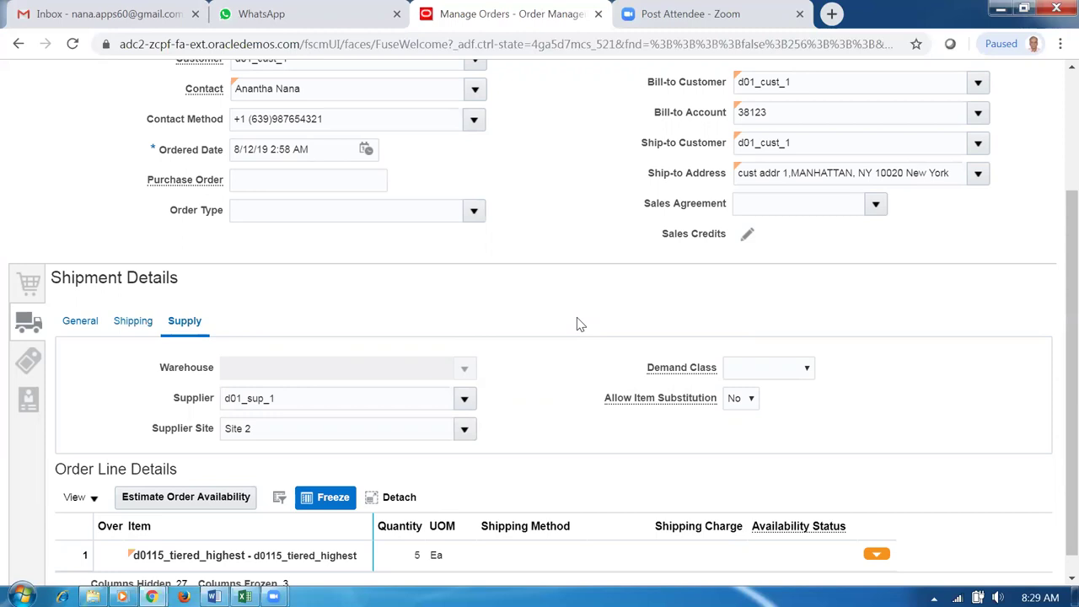
scroll(505, 335, "up", 2)
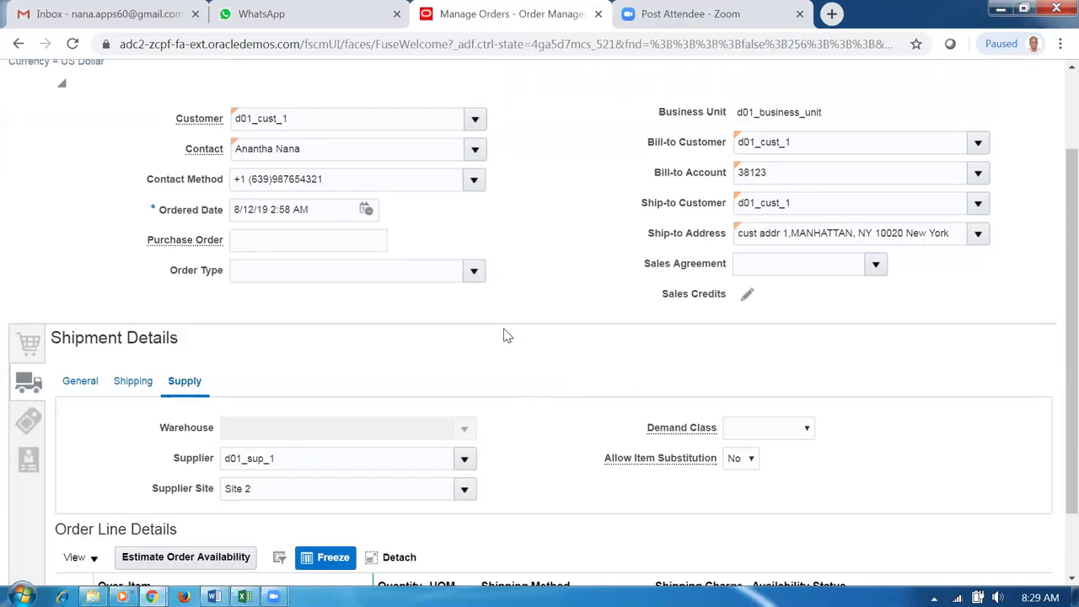
scroll(505, 336, "down", 2)
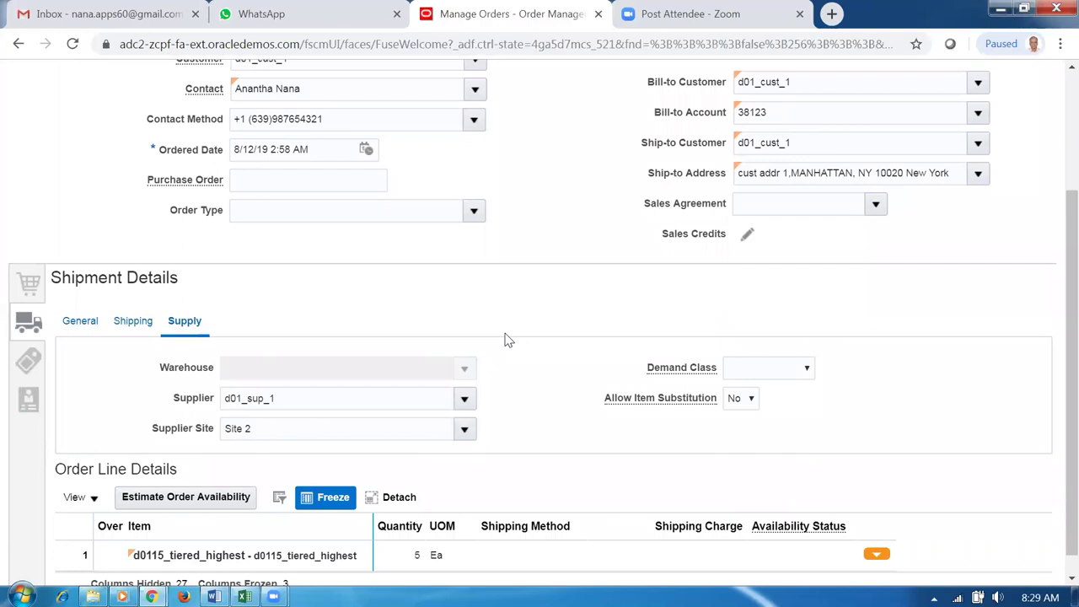
scroll(505, 337, "up", 2)
scroll(506, 337, "down", 2)
scroll(643, 346, "up", 2)
left_click(978, 127)
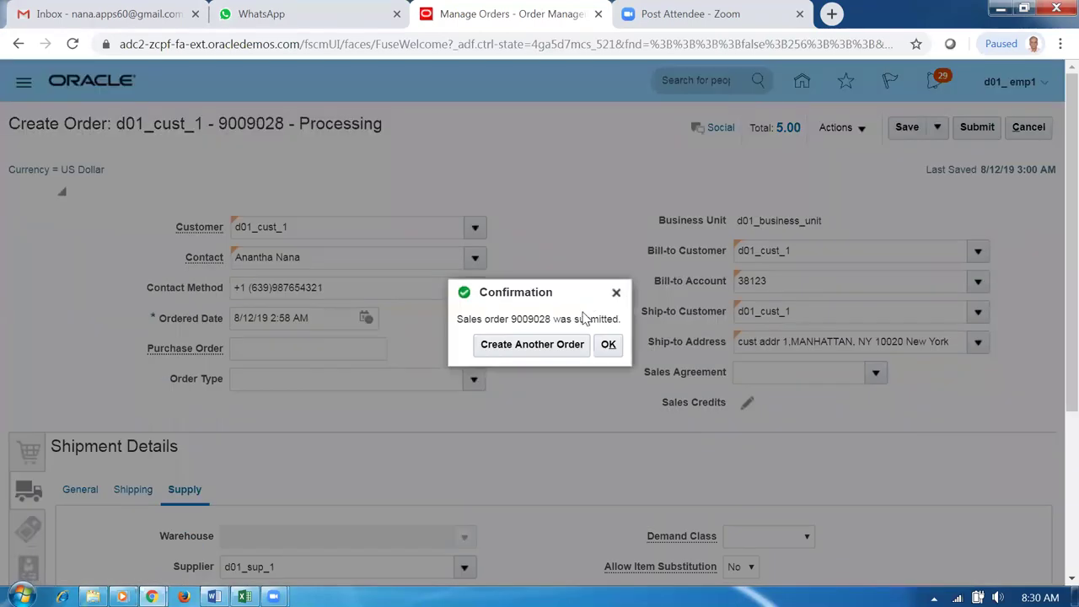
left_click(609, 345)
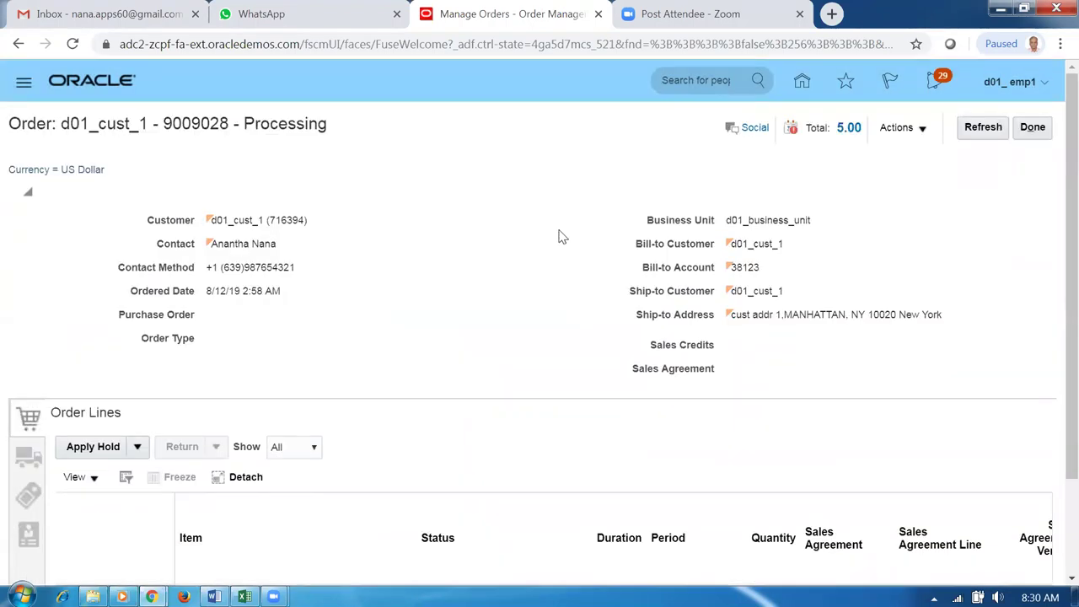
Switch the order to the fulfillment view and open the orchestration process of fulfillment line 1-1
left_click(905, 129)
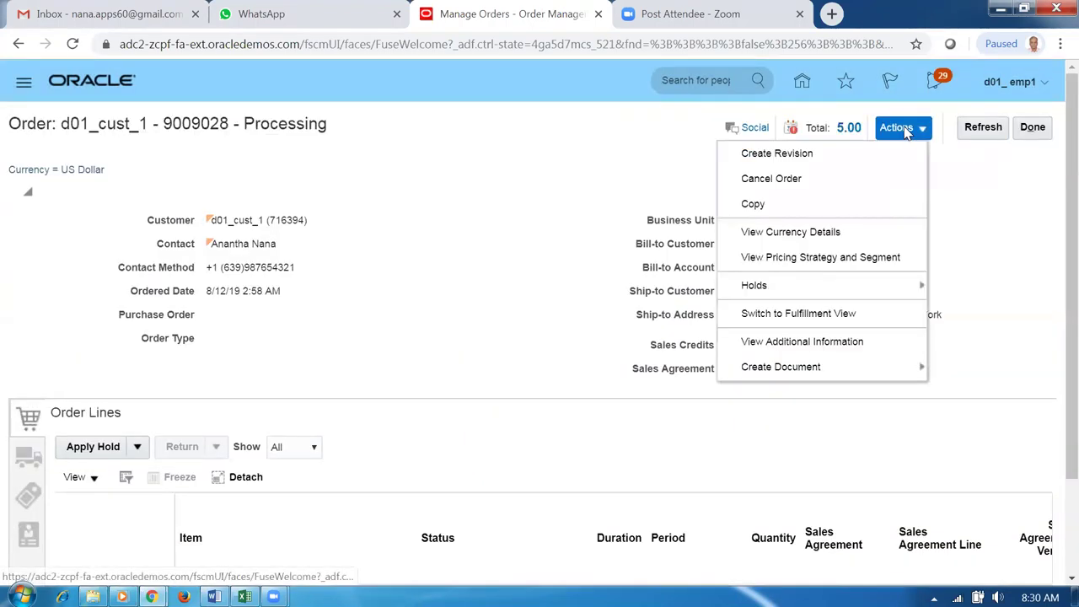
left_click(818, 313)
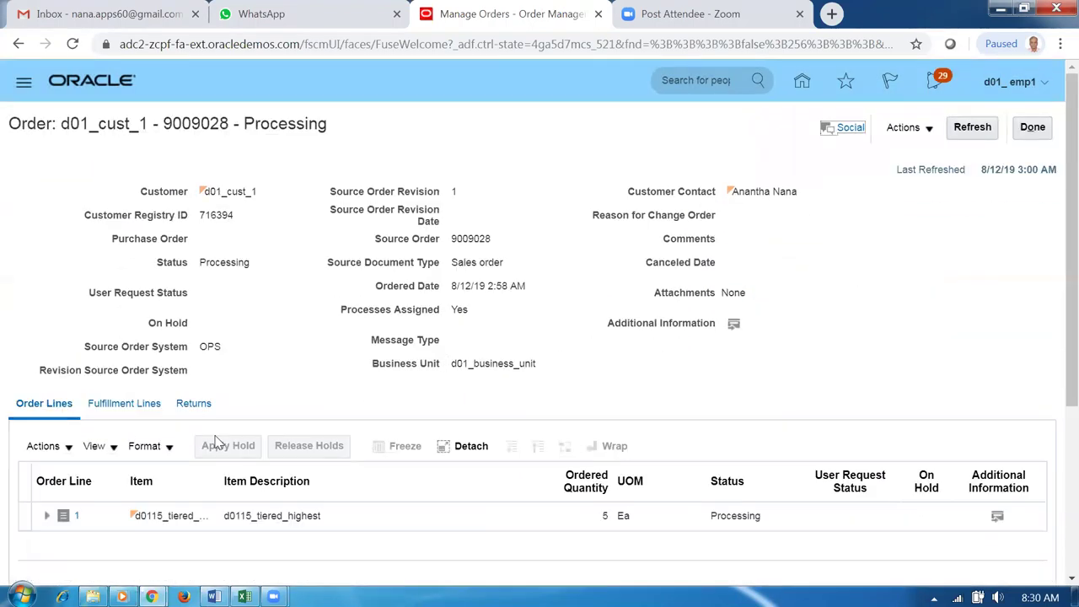
left_click(124, 404)
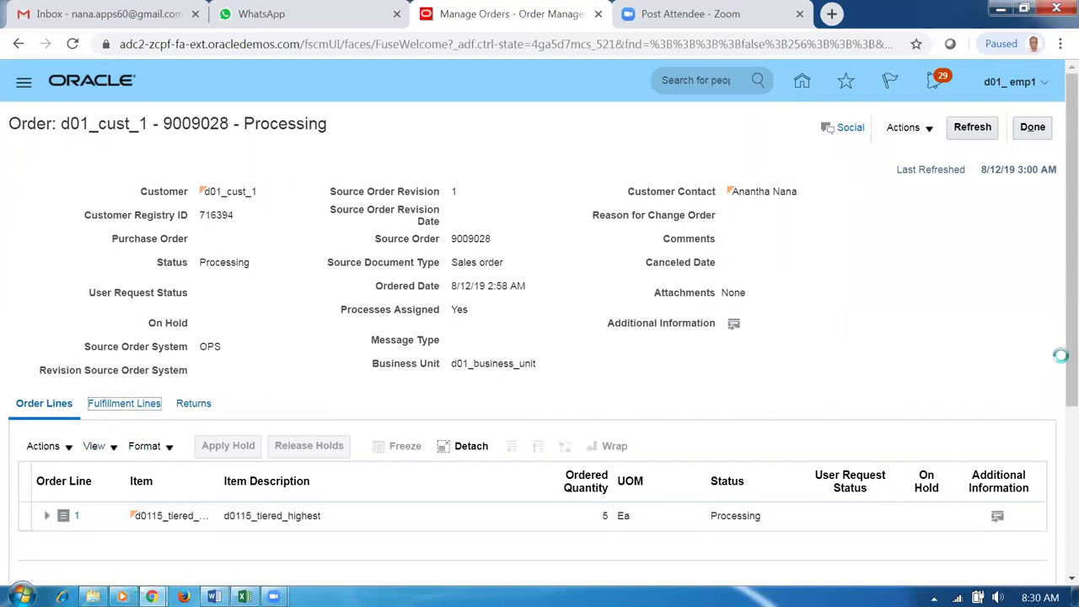
scroll(1057, 388, "down", 1)
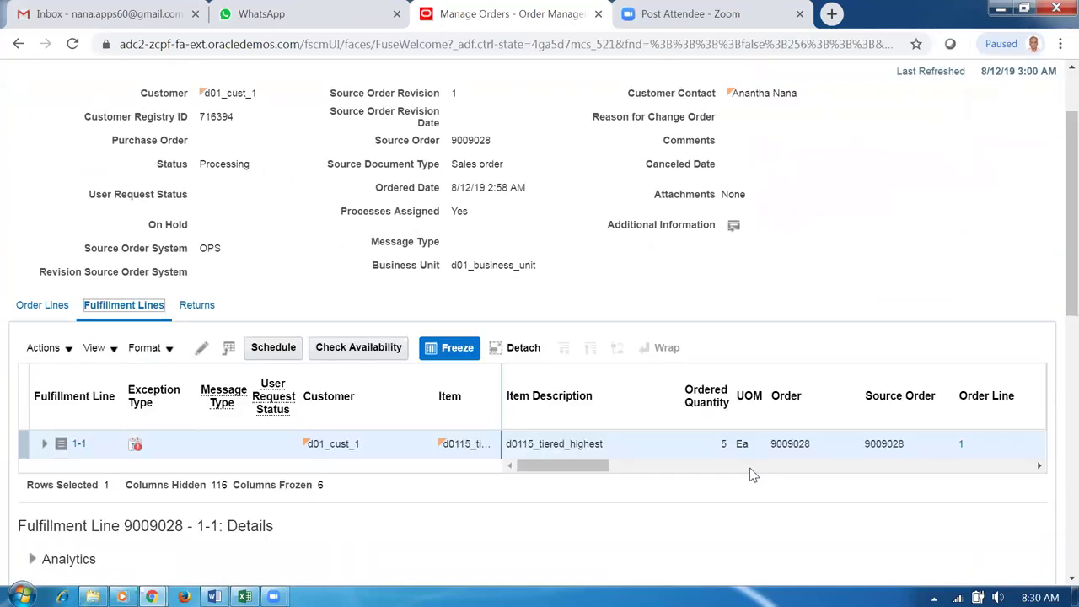
left_click_drag(601, 470, 672, 469)
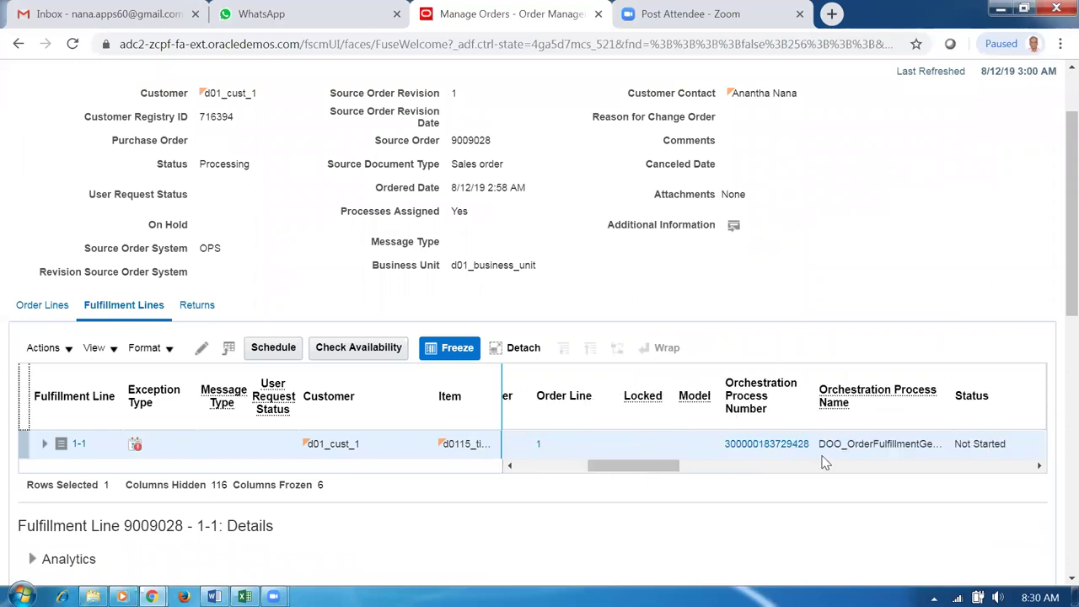
left_click(793, 450)
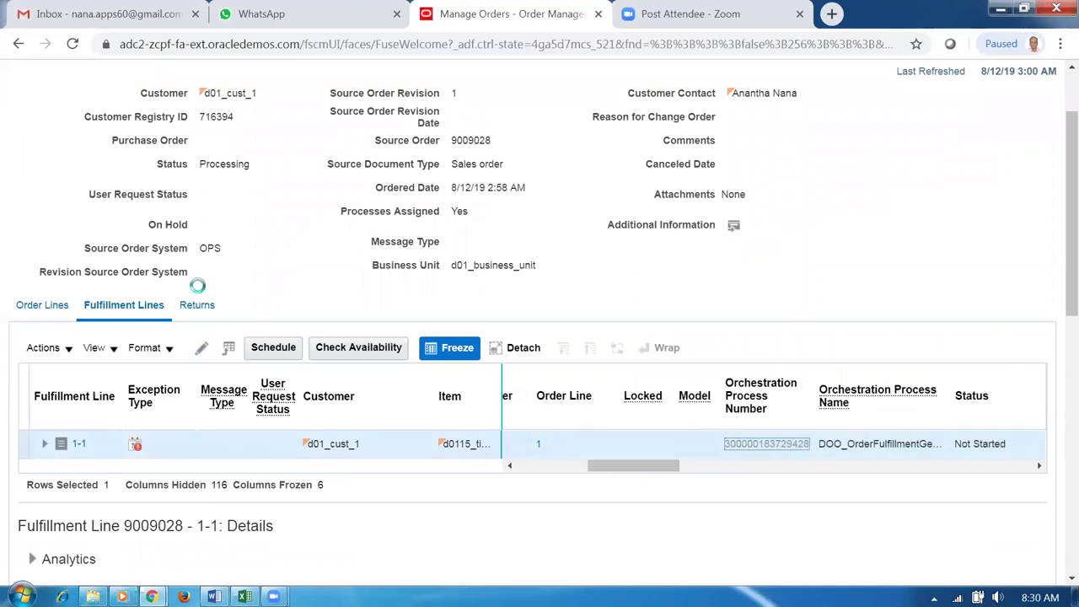
Refresh the orchestration process and examine the error messages reported for its Schedule task
left_click_drag(209, 123, 438, 127)
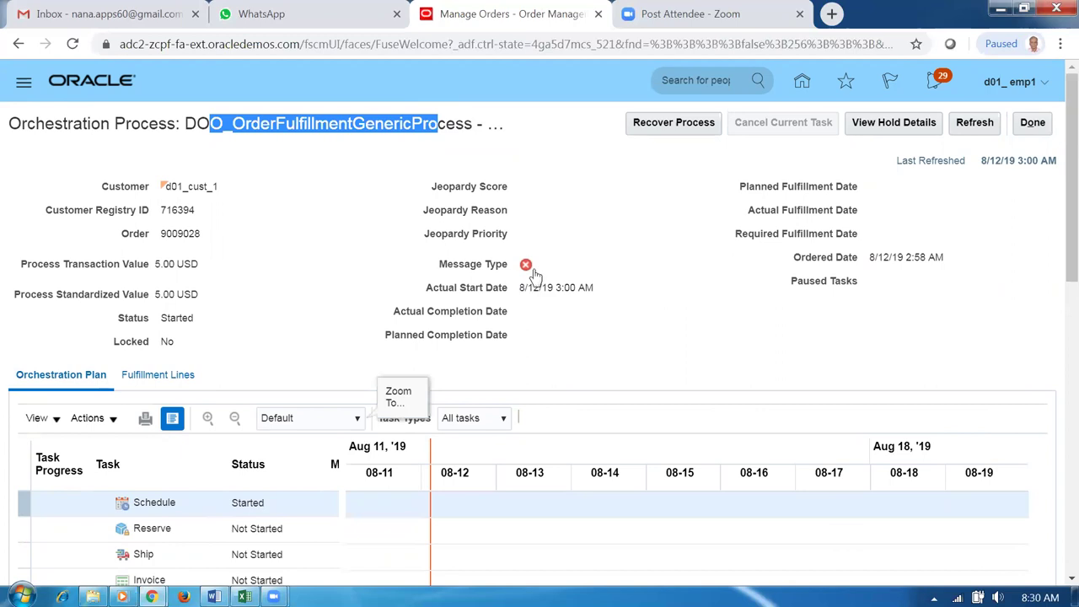
left_click(971, 128)
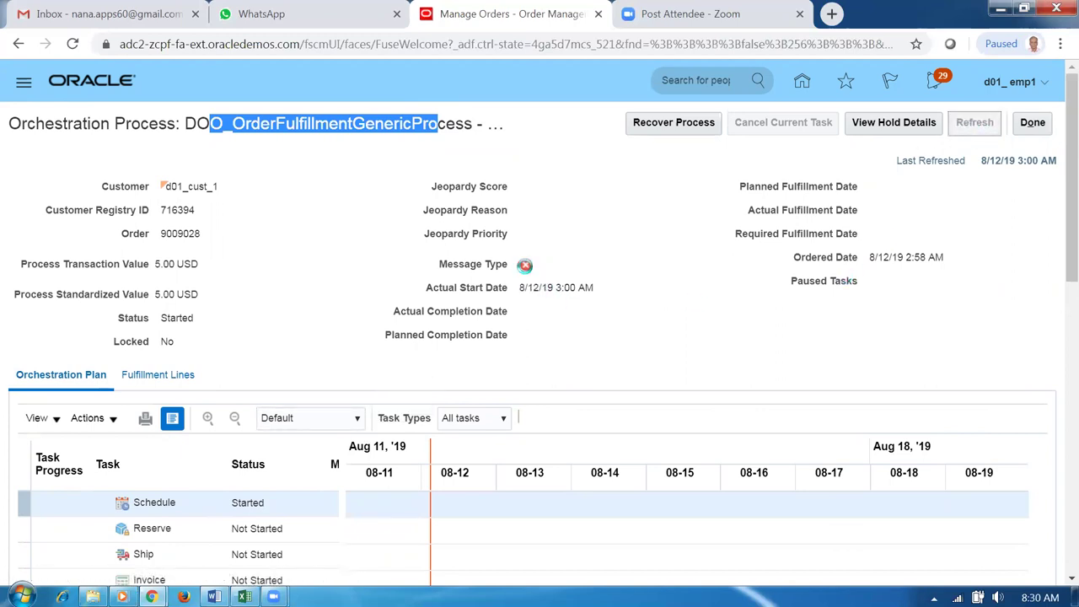
left_click(525, 266)
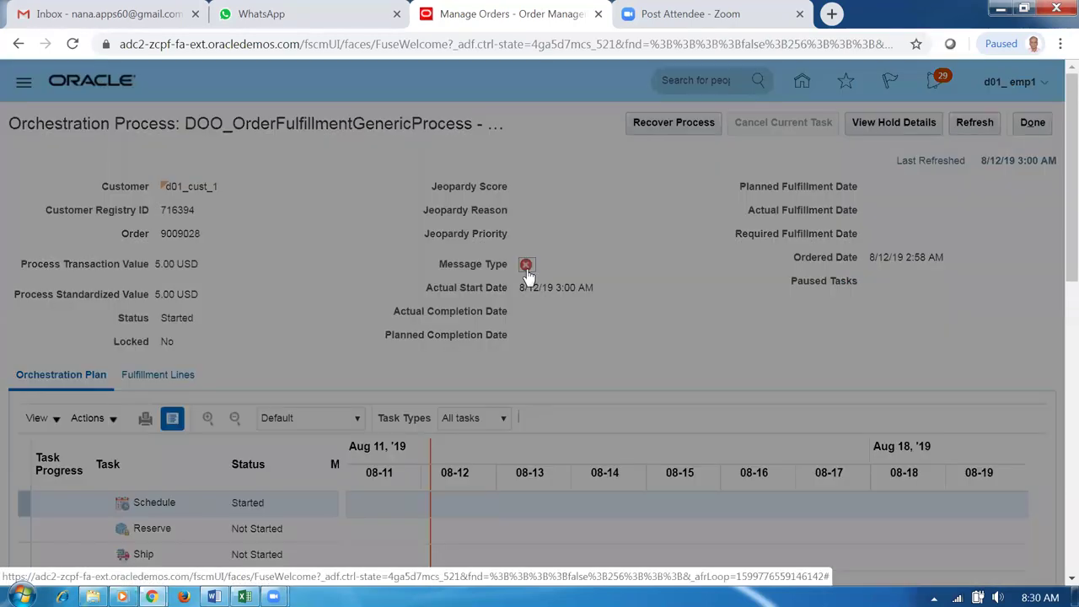
left_click(428, 271)
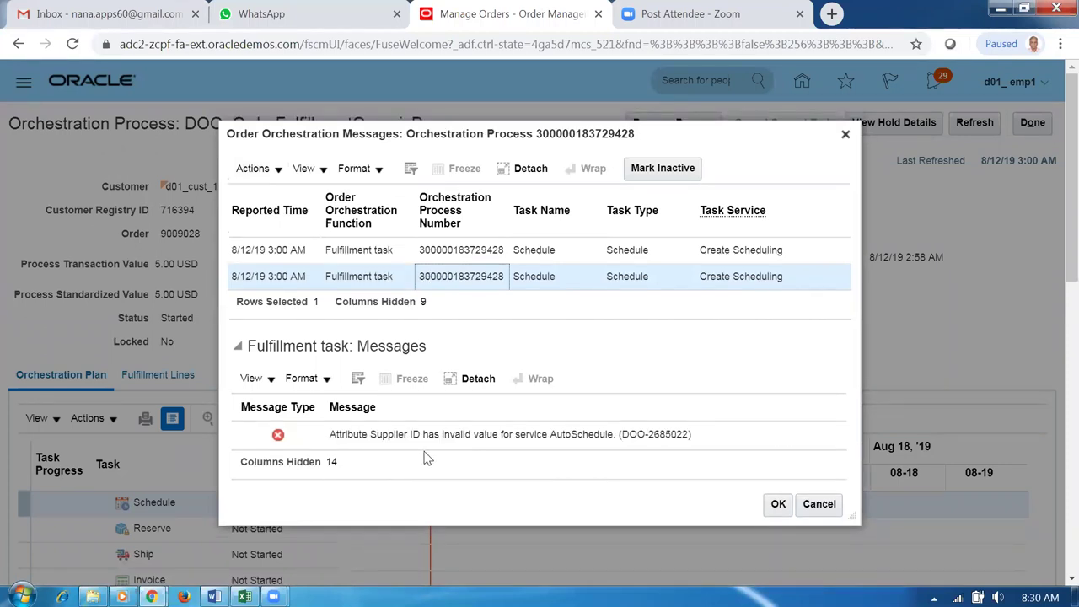
left_click_drag(341, 434, 511, 437)
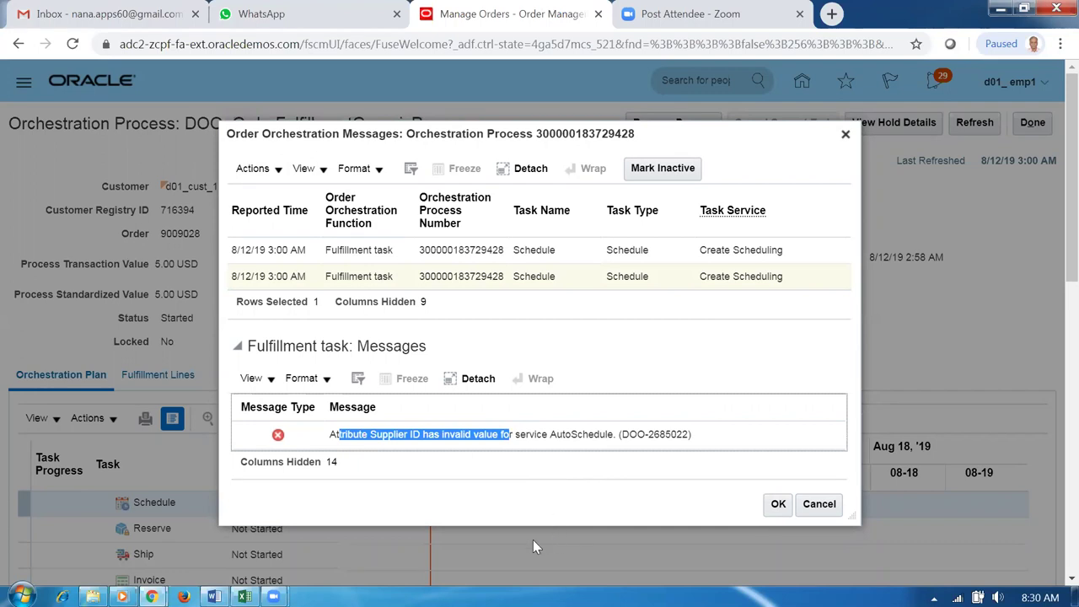
left_click(504, 514)
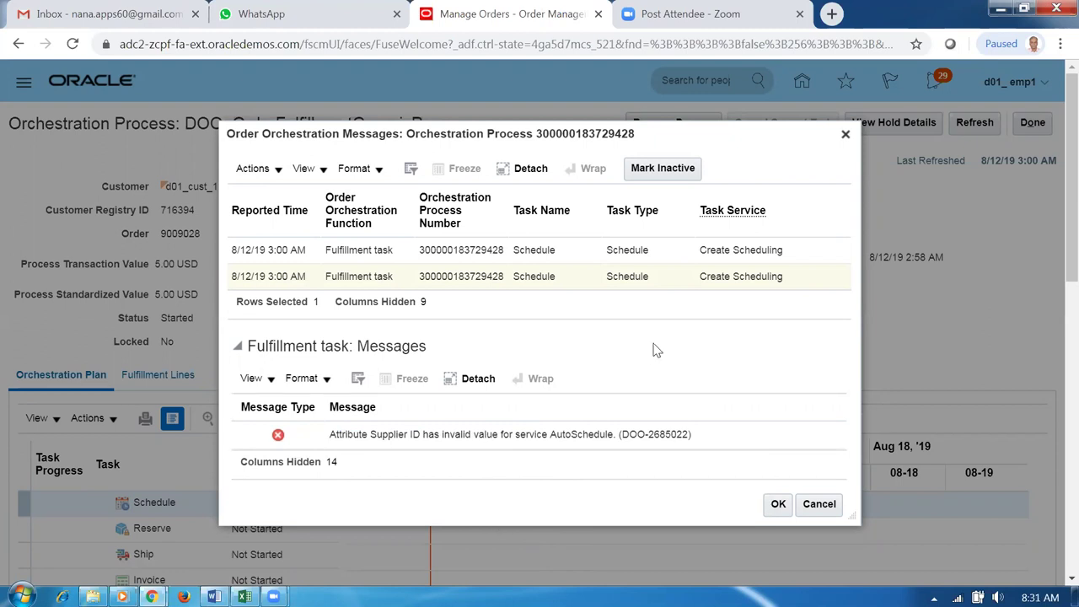
Read the Schedule task's error message, close the messages, and leave the orchestration process and the order for the overview
left_click_drag(336, 438, 531, 435)
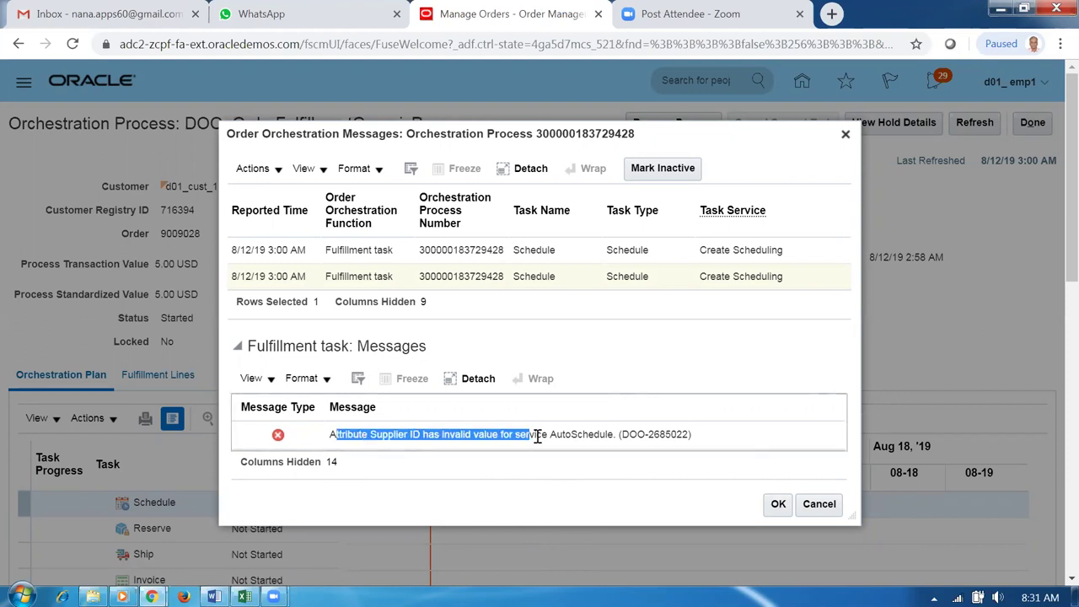
left_click(770, 511)
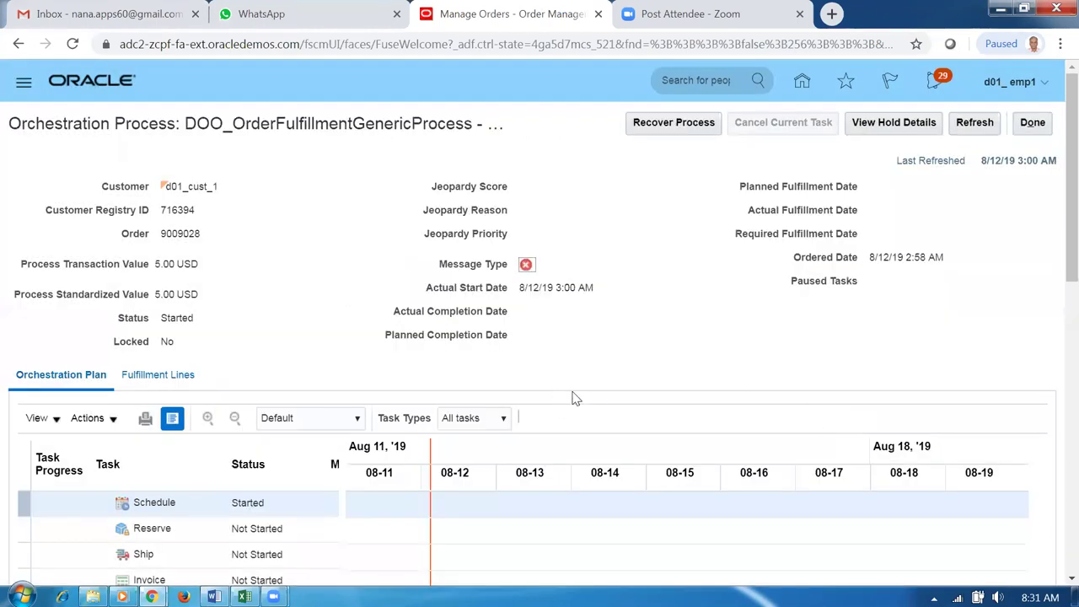
left_click(1031, 122)
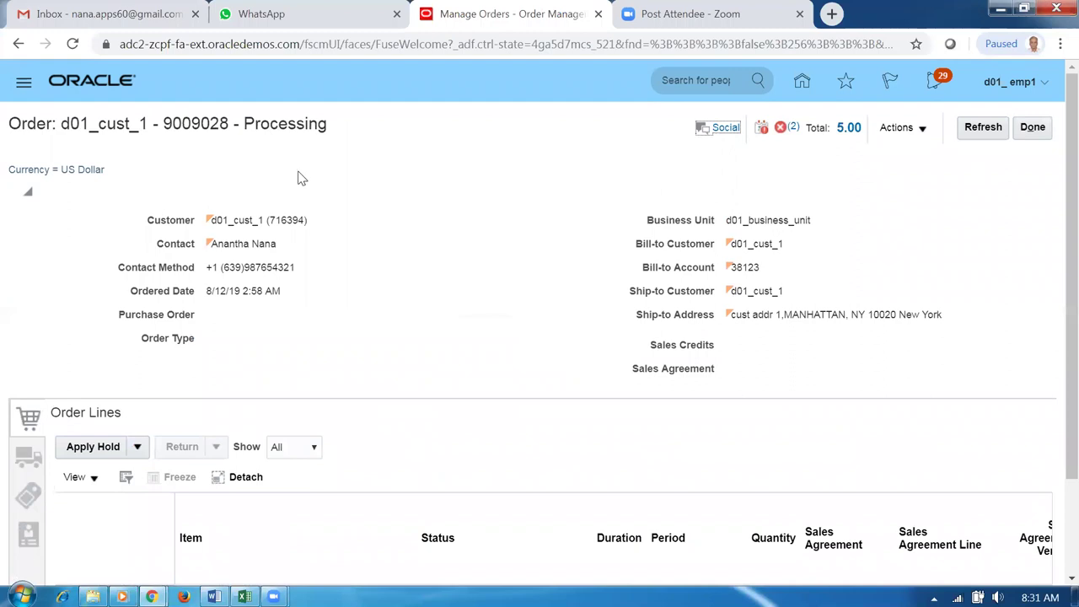
left_click(1032, 127)
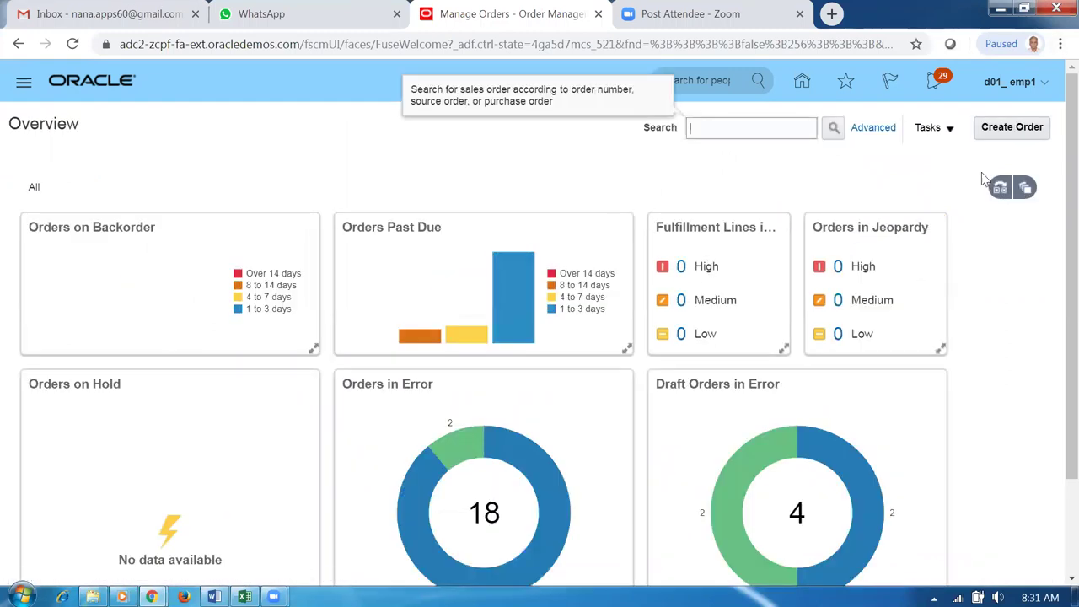
Start a new sales order for the customer d01_cust_1
left_click(1020, 130)
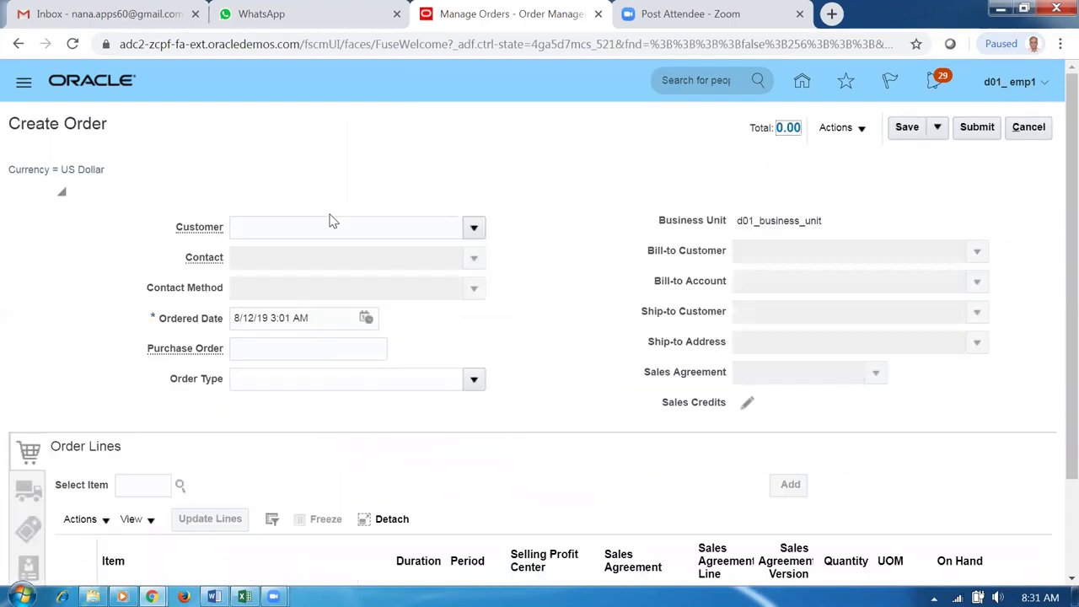
left_click(304, 229)
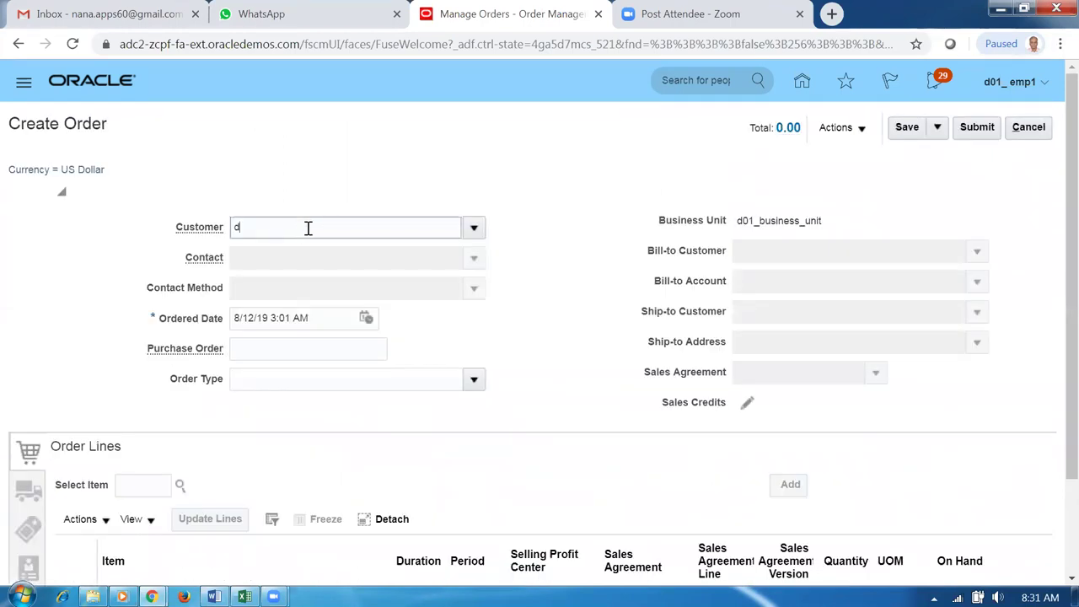
type("d01")
left_click(309, 248)
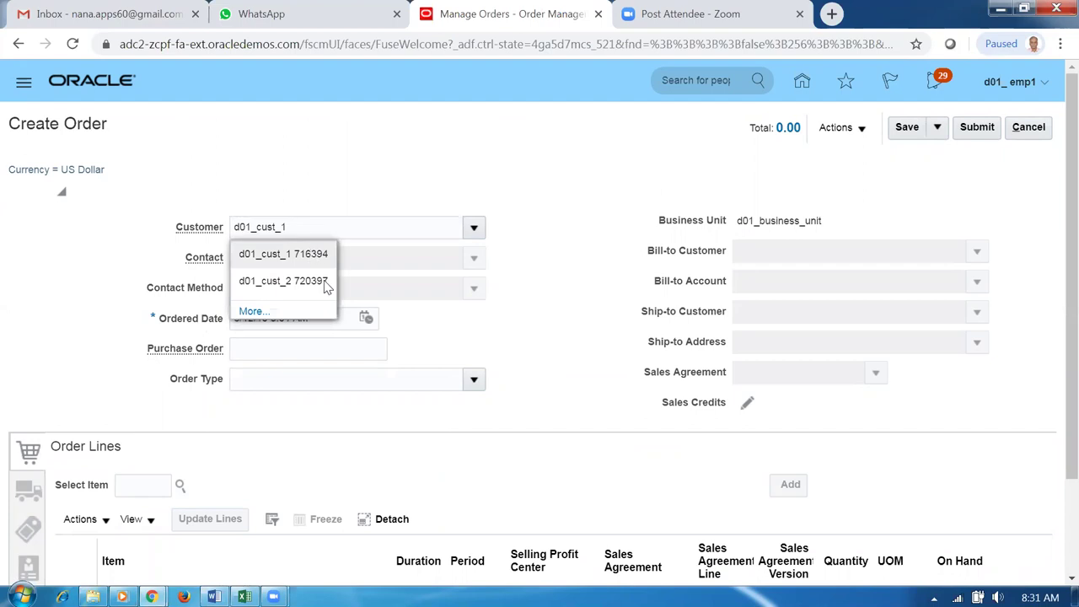
Select the item d0115_tiered_highest, set the order type to d01_No_Schedule, and add the item to the order lines
left_click(151, 484)
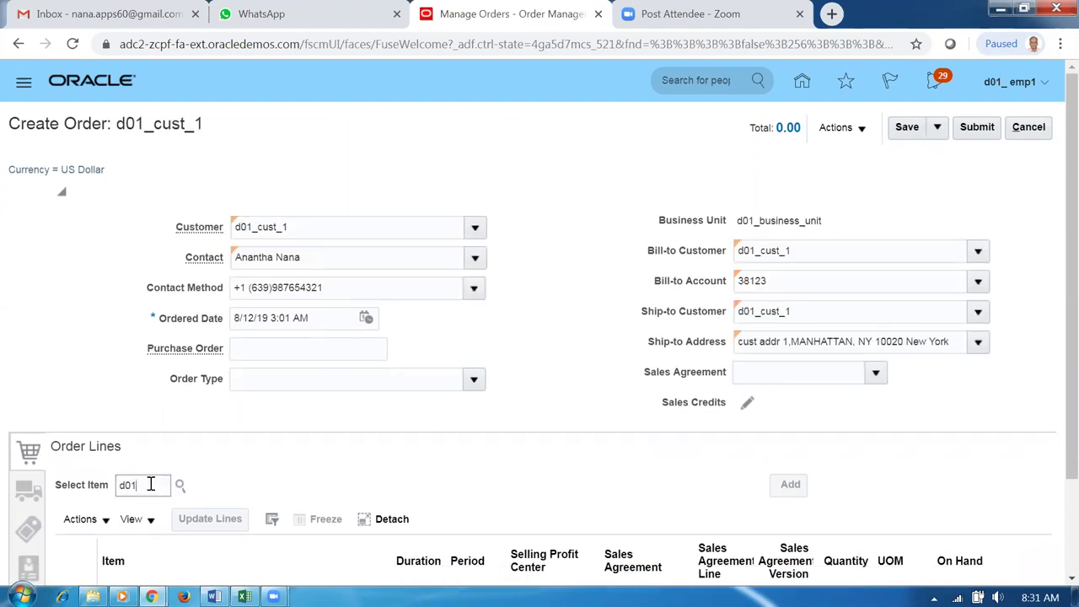
type("d0115")
key("Tab")
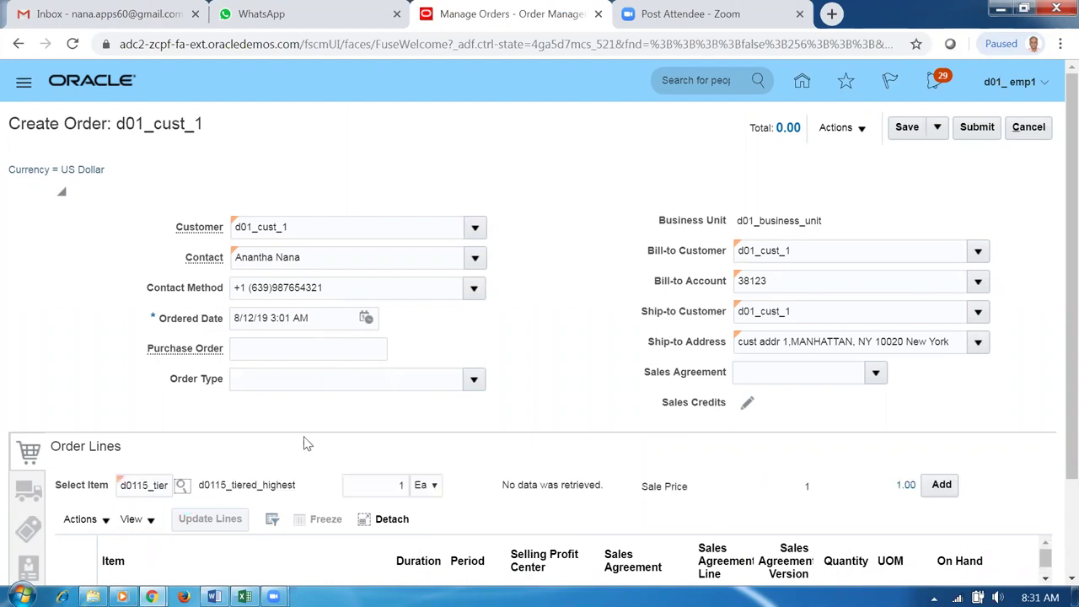
left_click(477, 380)
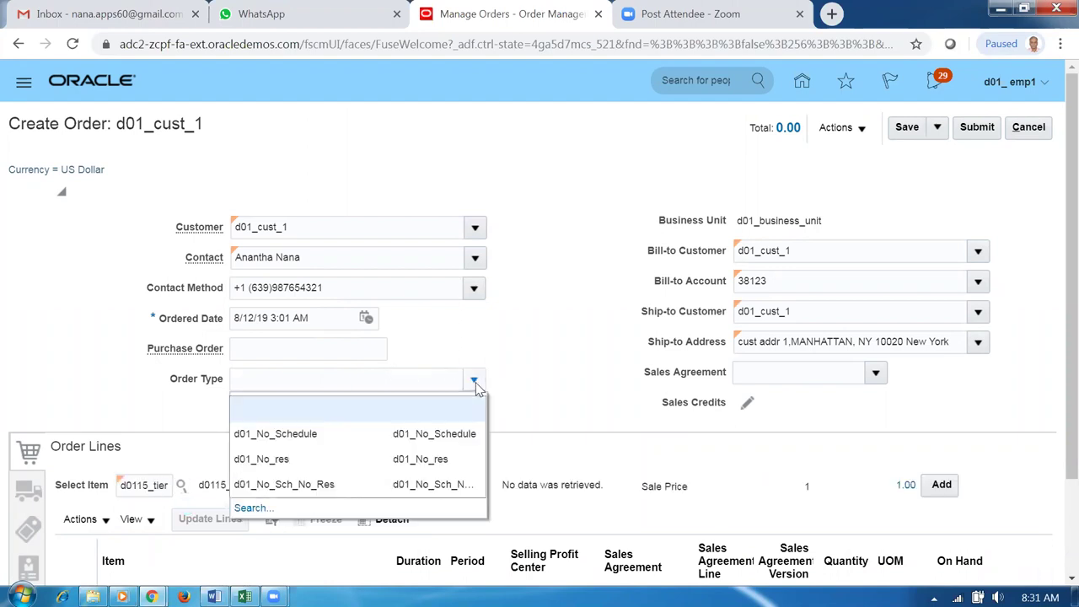
left_click(356, 447)
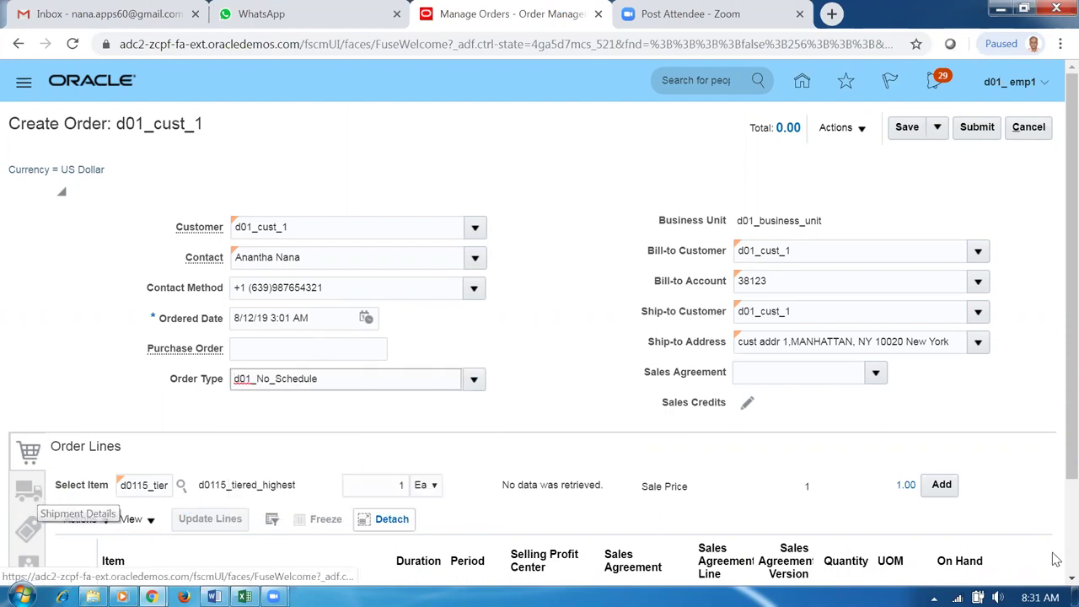
left_click(941, 485)
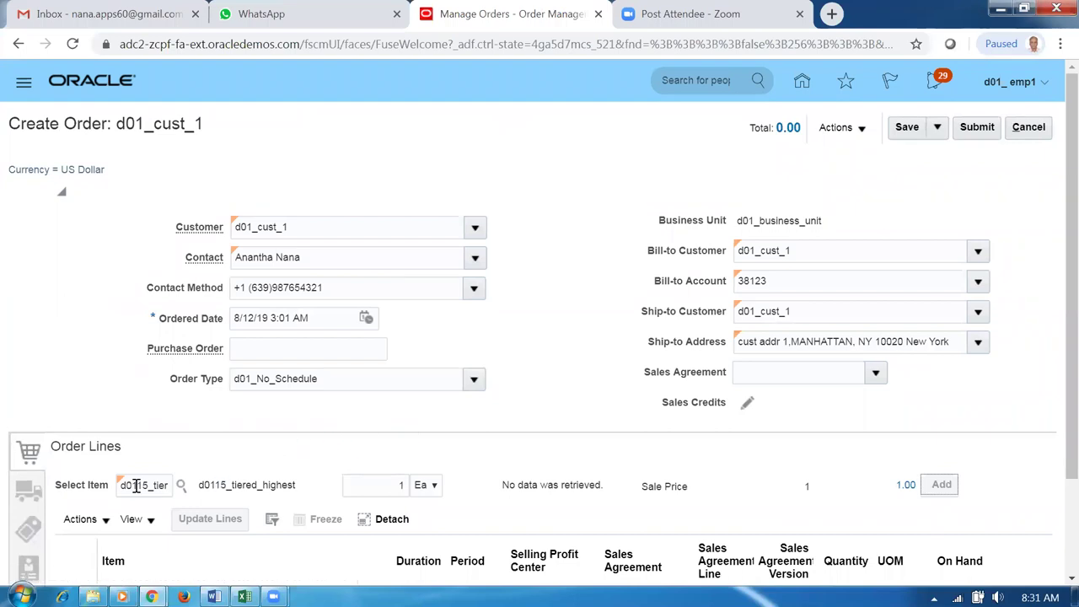
In the shipment supply details of the new order, set the supplier to d01_sup_1 and the supplier site to Site 2
left_click(28, 496)
scroll(236, 476, "down", 3)
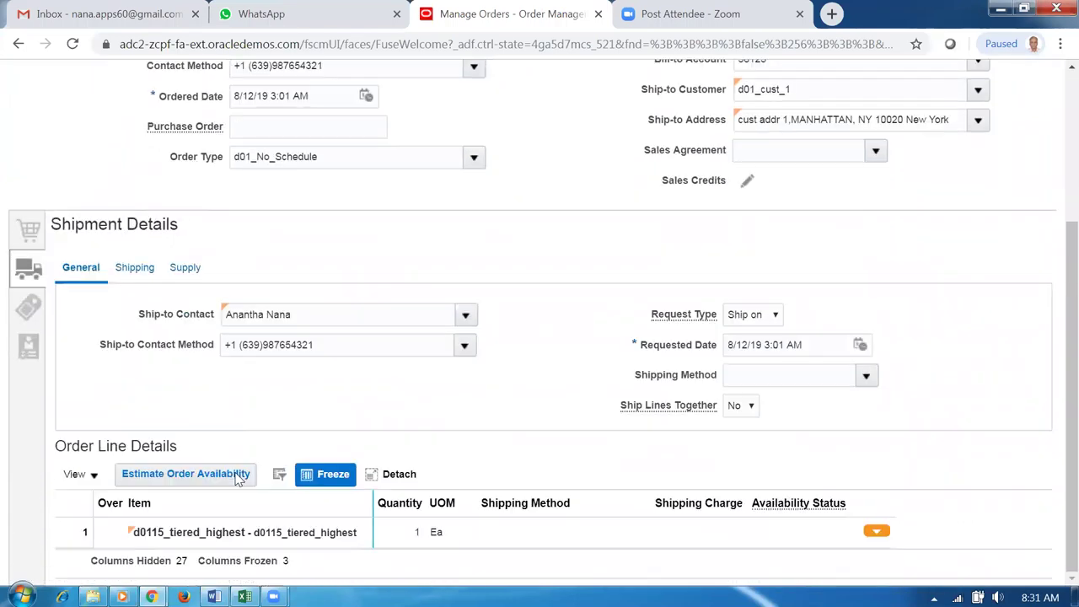
left_click(191, 270)
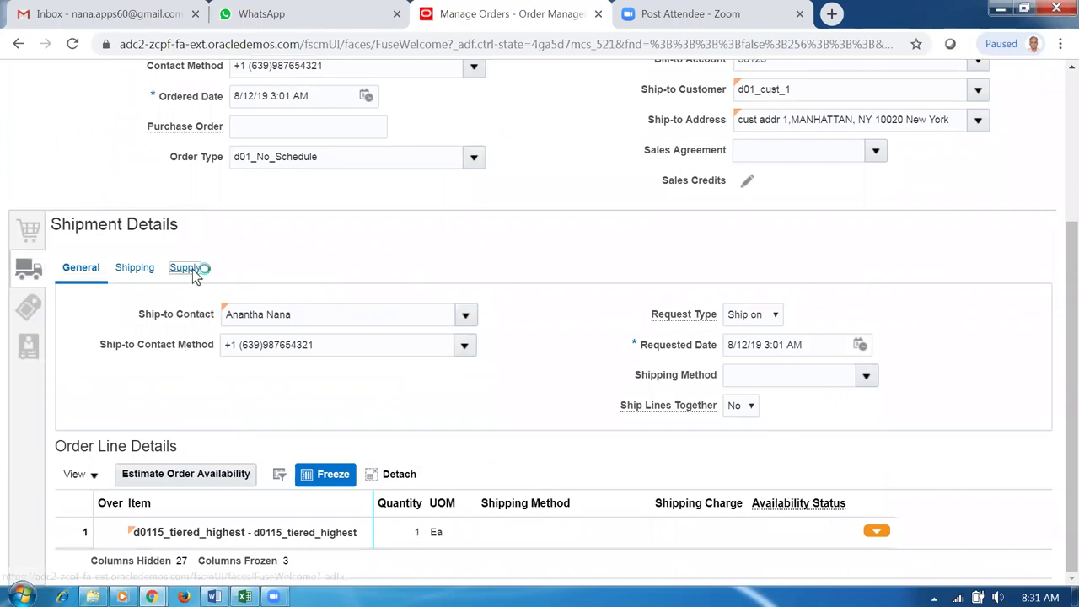
left_click(303, 368)
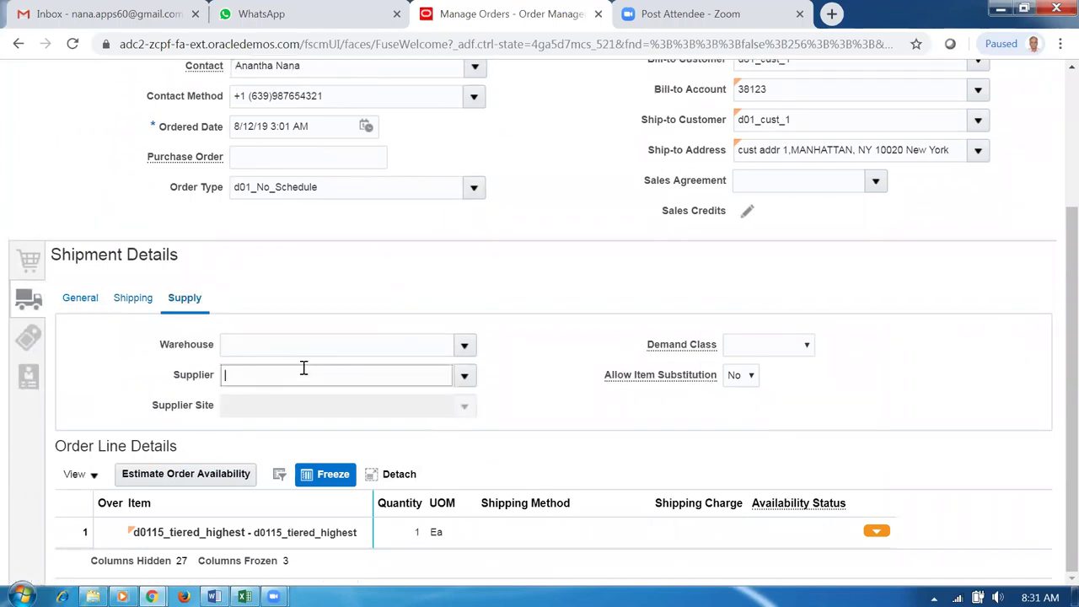
type("d01")
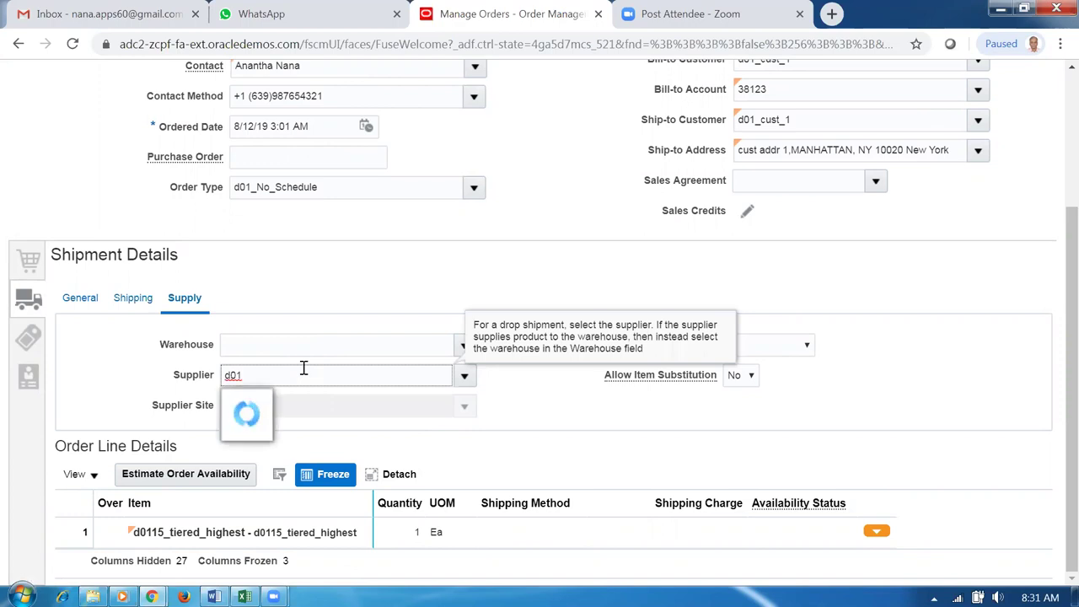
left_click(278, 405)
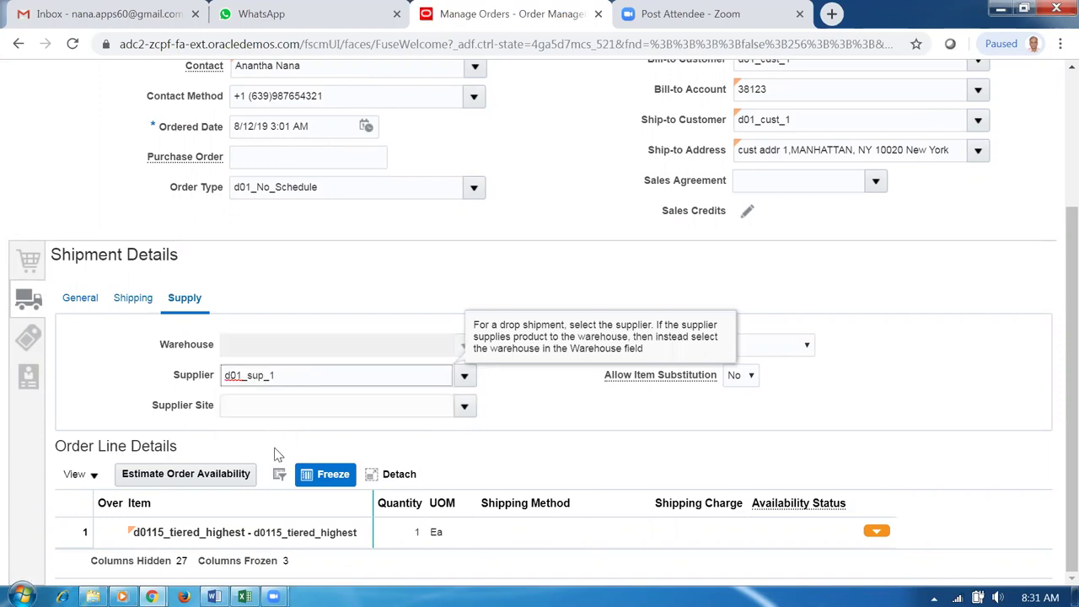
left_click(459, 404)
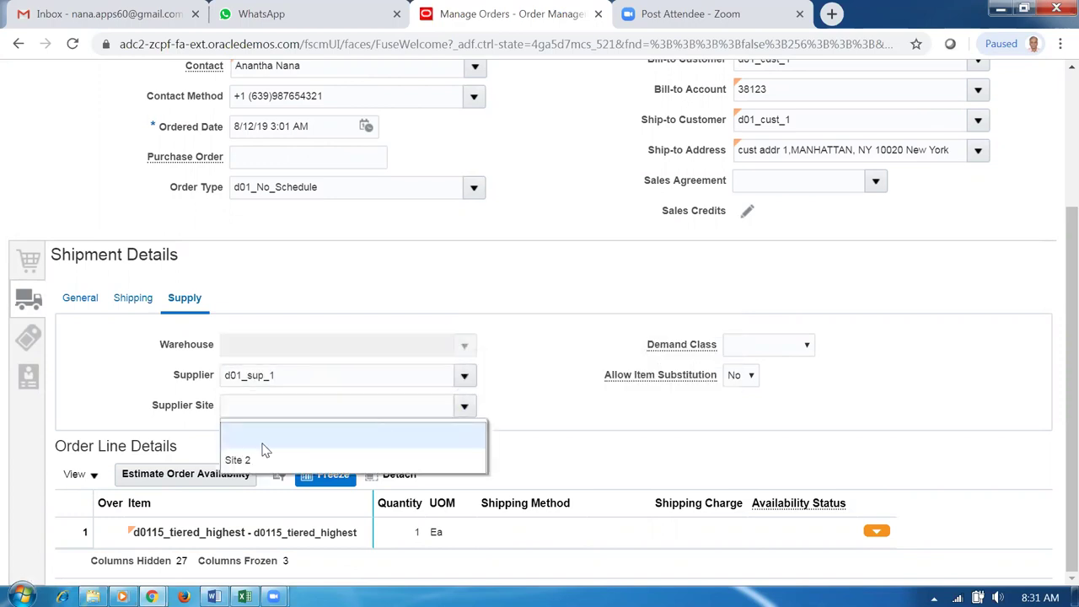
left_click(248, 458)
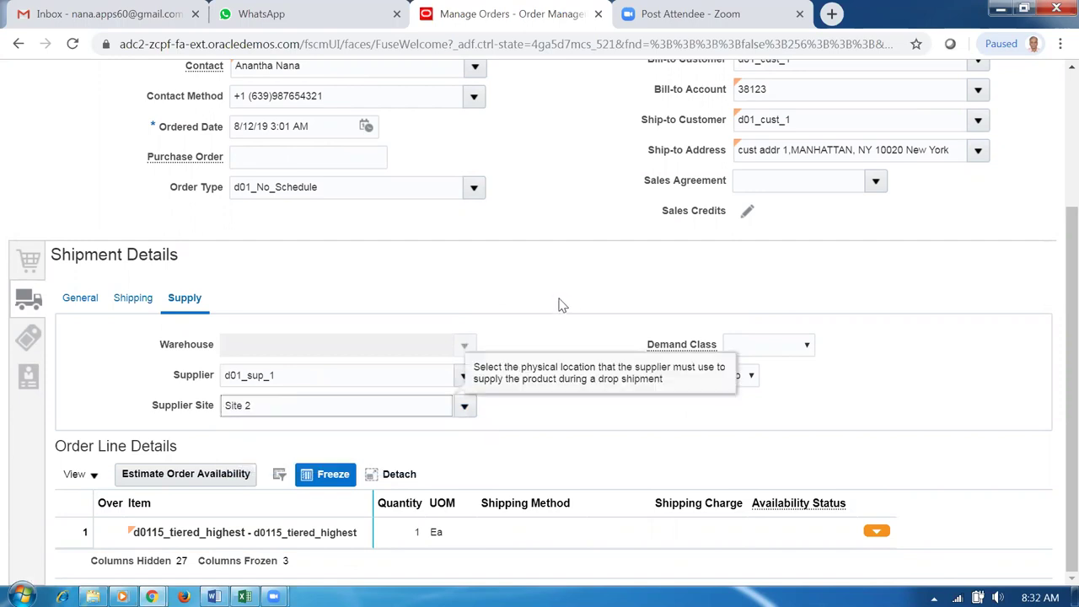
Submit the d01_No_Schedule sales order and acknowledge the confirmation
scroll(565, 310, "up", 3)
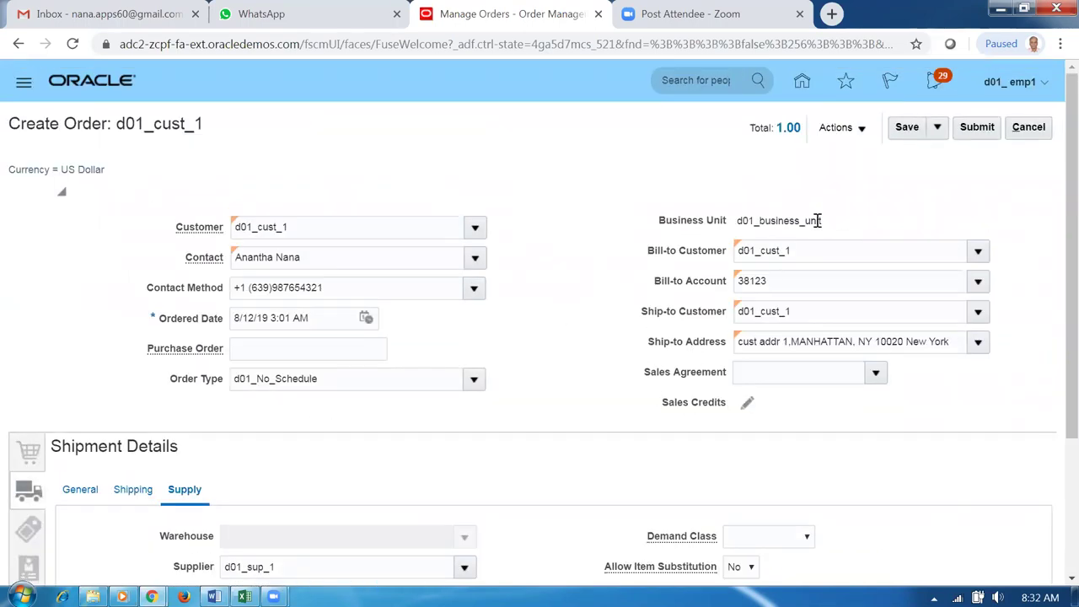
left_click(976, 127)
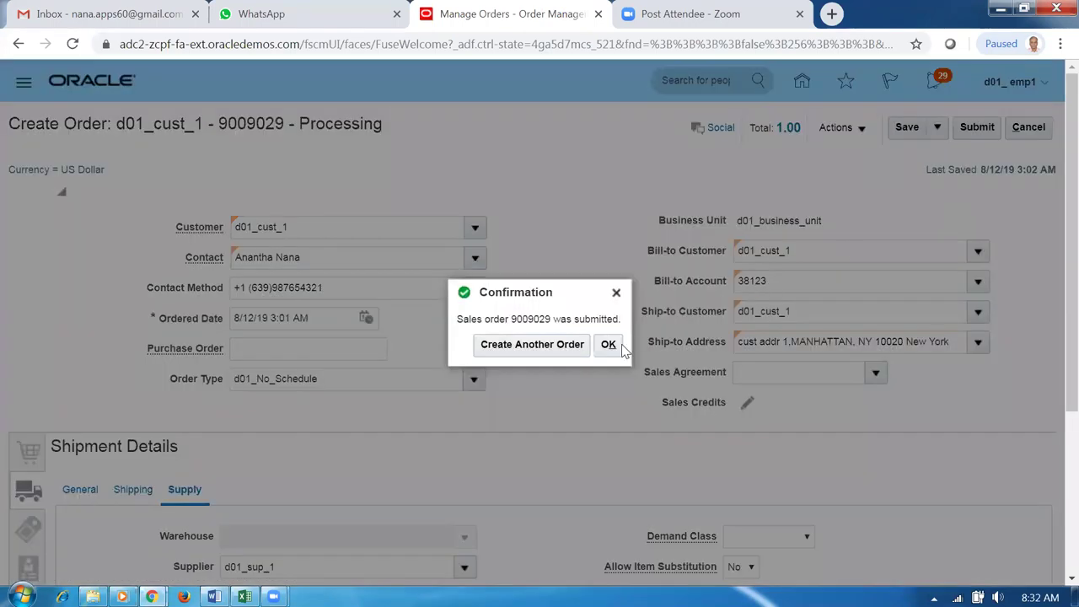
left_click(616, 351)
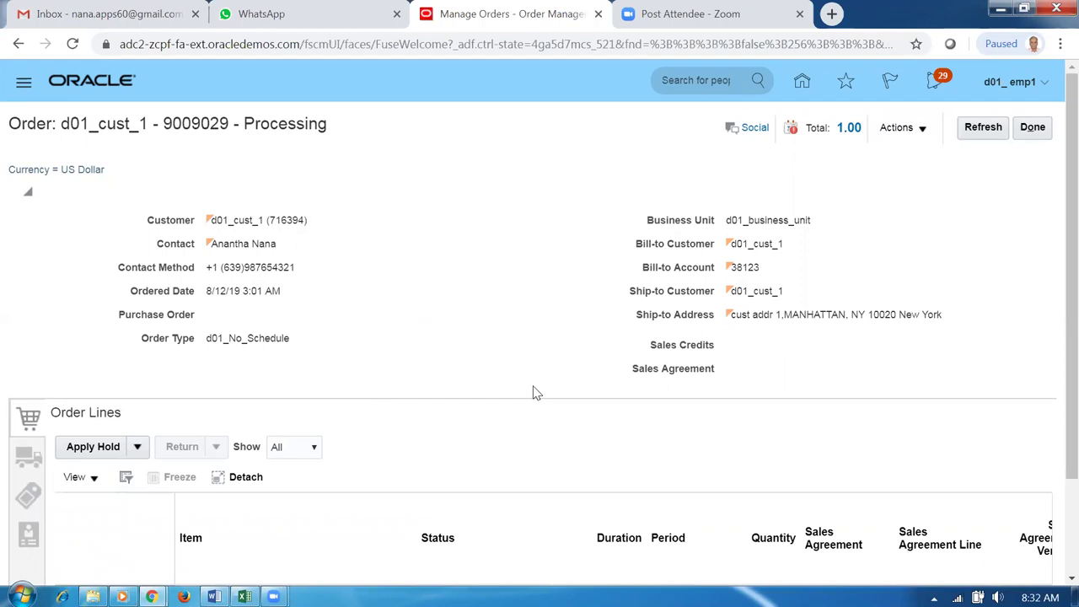
Switch the order to the fulfillment view and examine both orchestration messages reported for its Reserve task
left_click(881, 133)
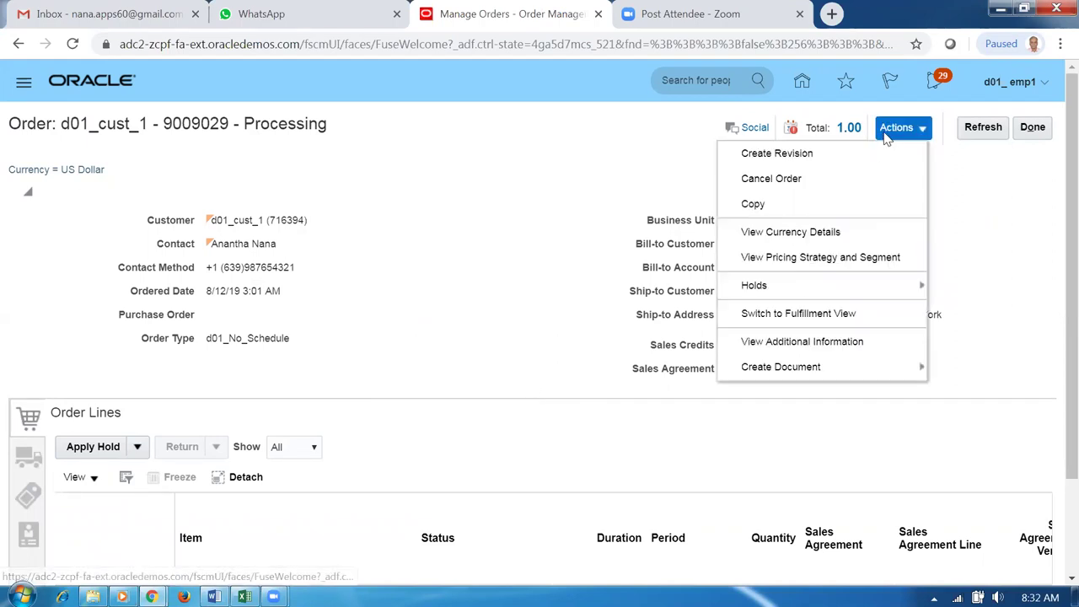
left_click(796, 313)
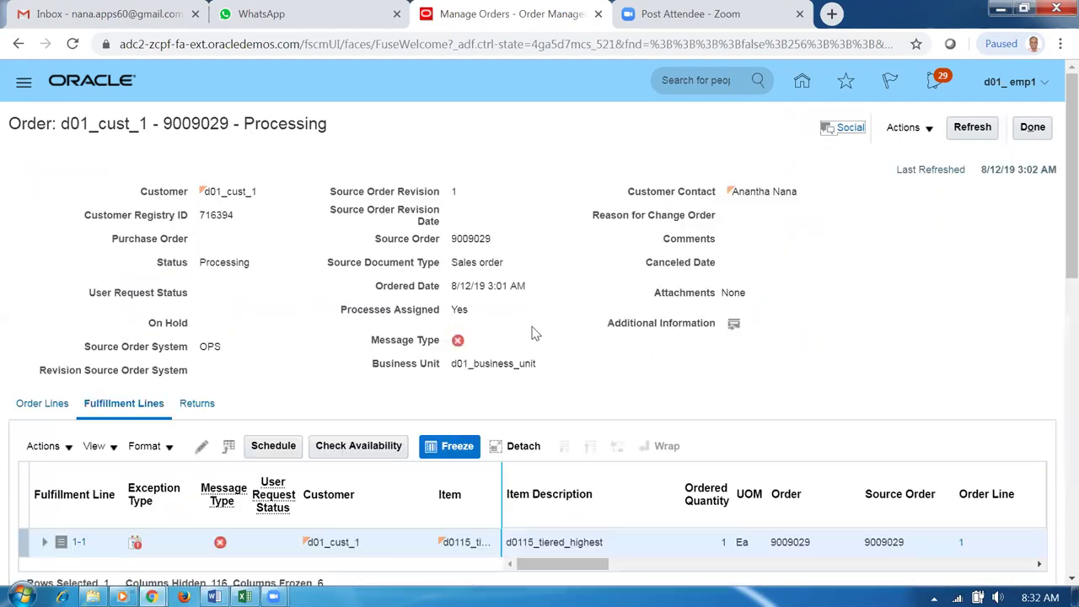
left_click(457, 341)
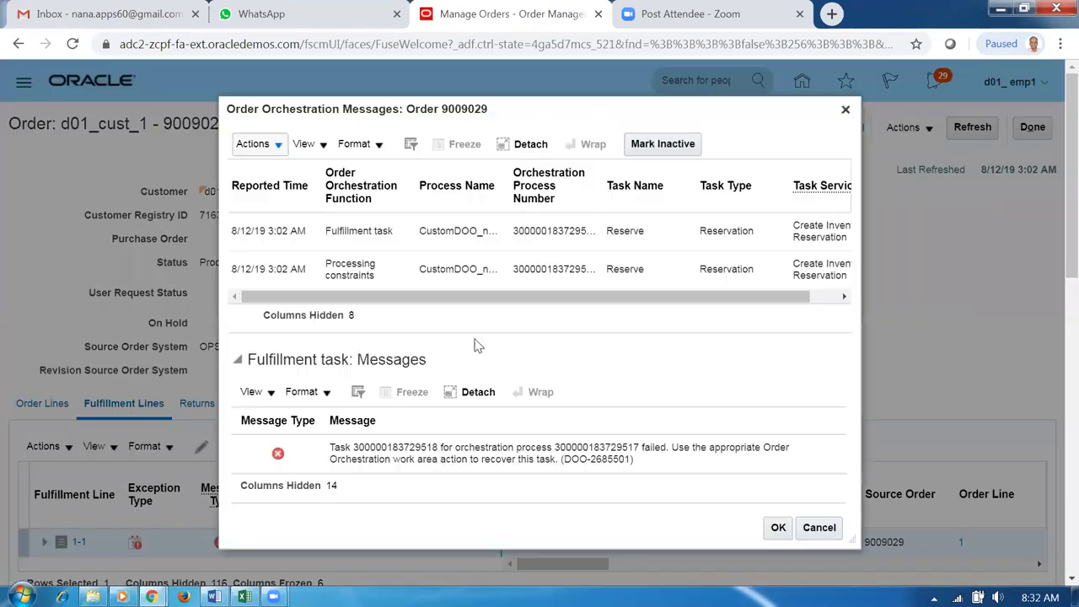
left_click_drag(715, 295, 814, 313)
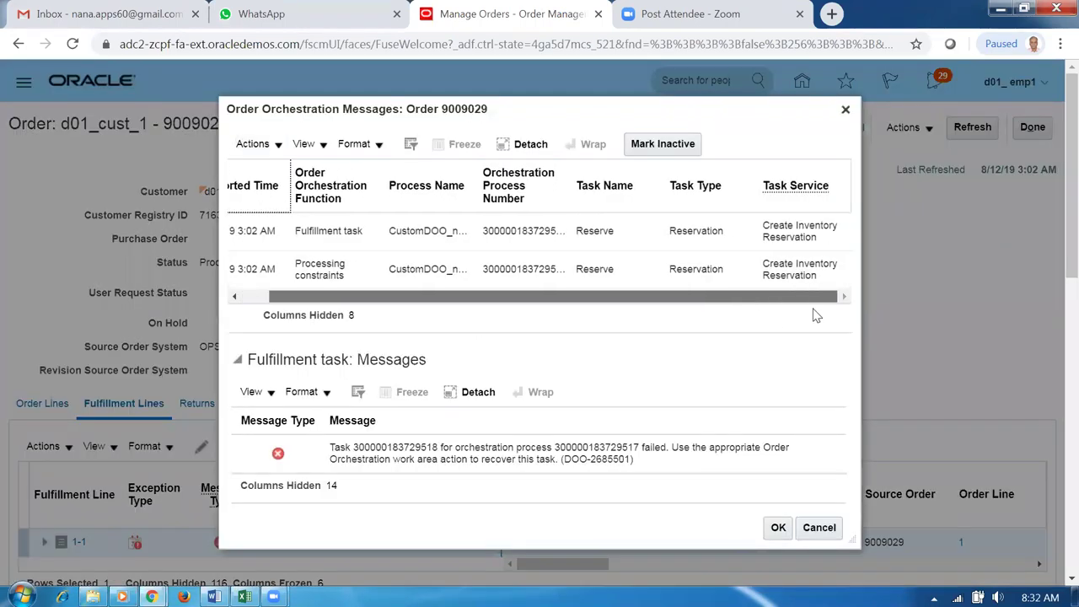
left_click(819, 241)
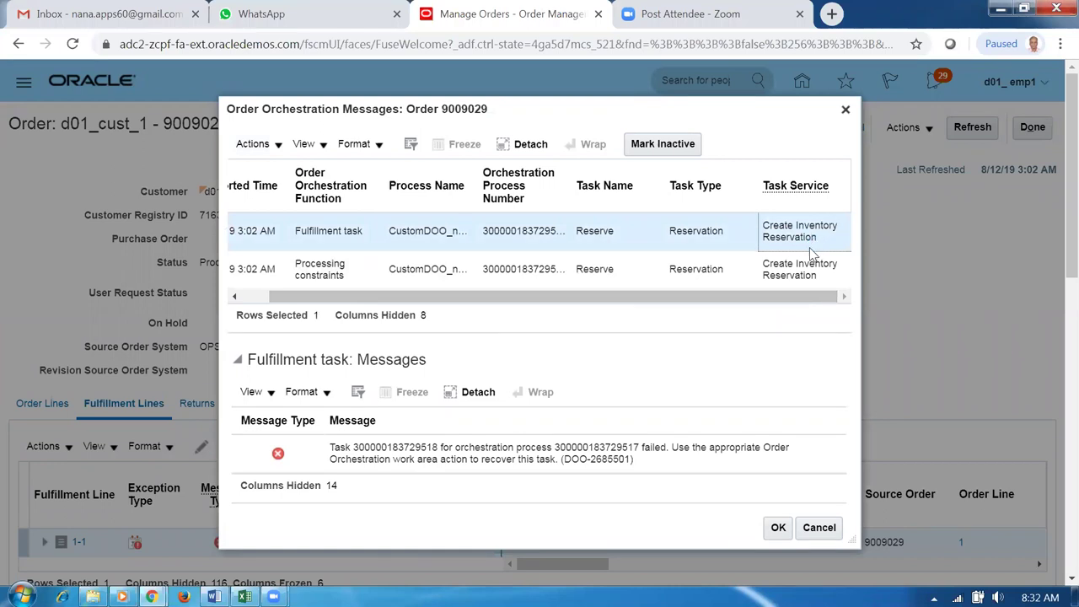
left_click(810, 270)
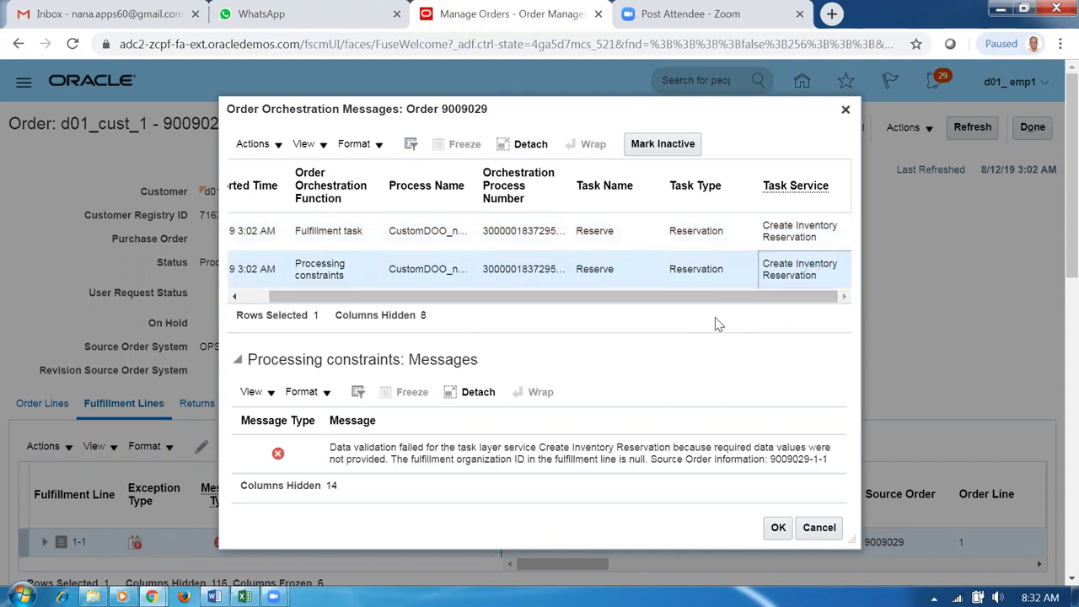
left_click(818, 528)
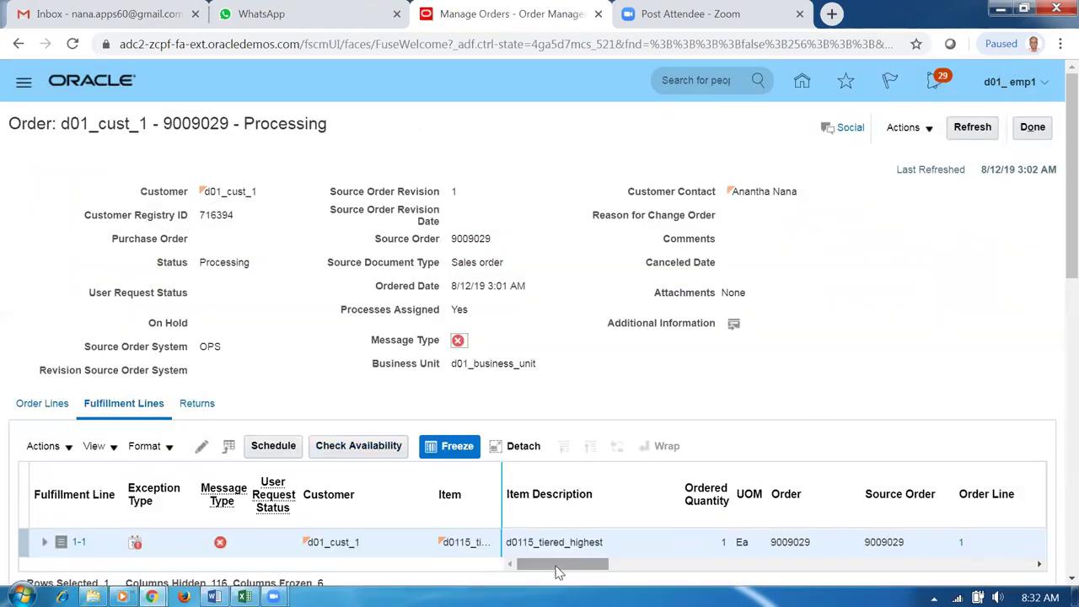
Open the orchestration process of fulfillment line 1-1, check its process name and task plan, and leave the process and the order
left_click_drag(530, 570, 576, 570)
left_click(908, 543)
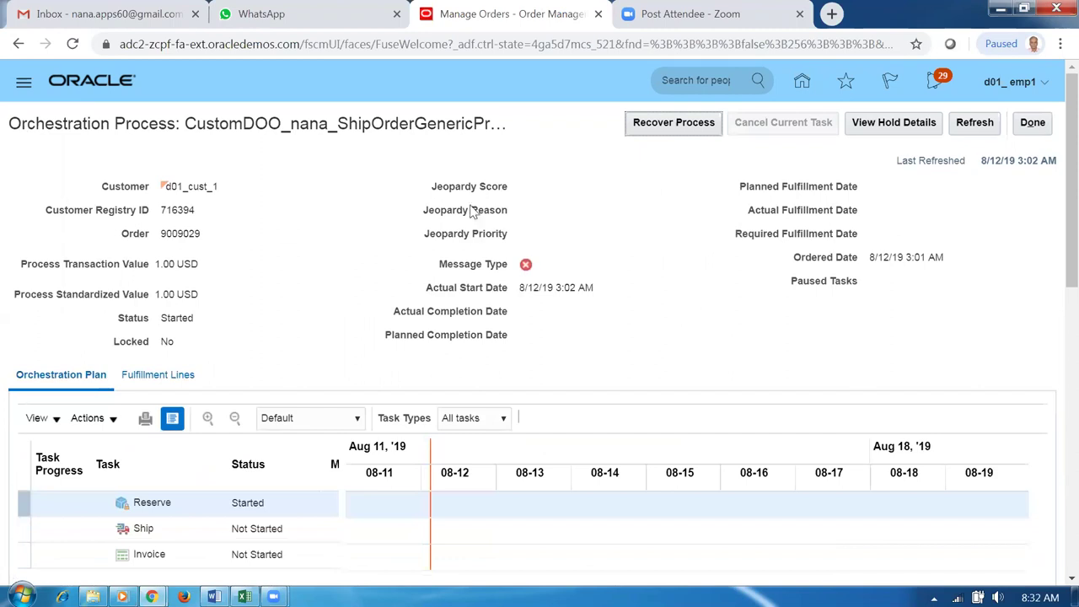
left_click_drag(290, 125, 330, 131)
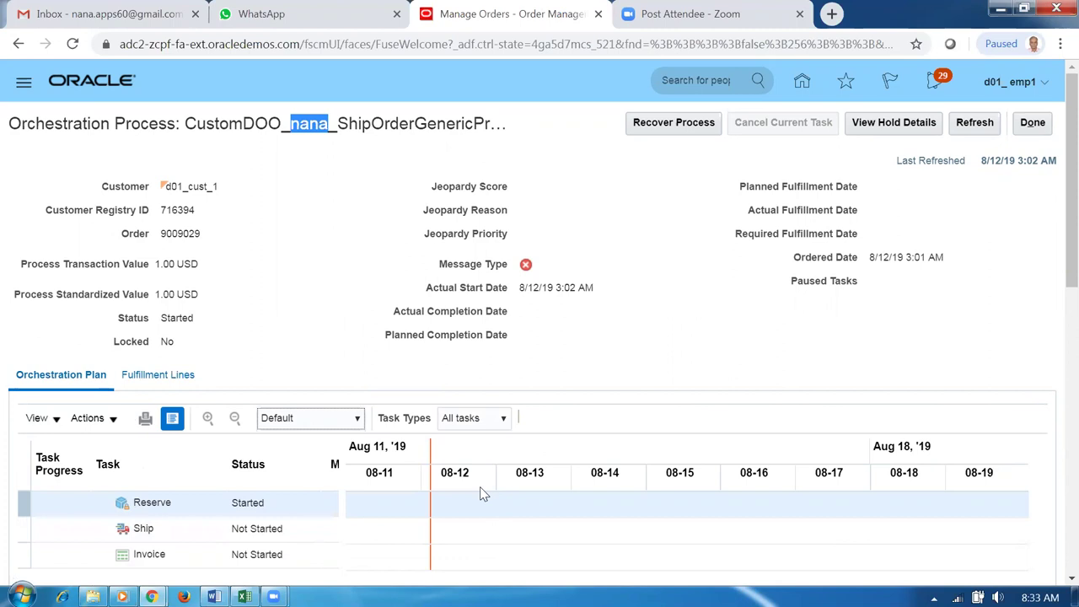
left_click(1033, 128)
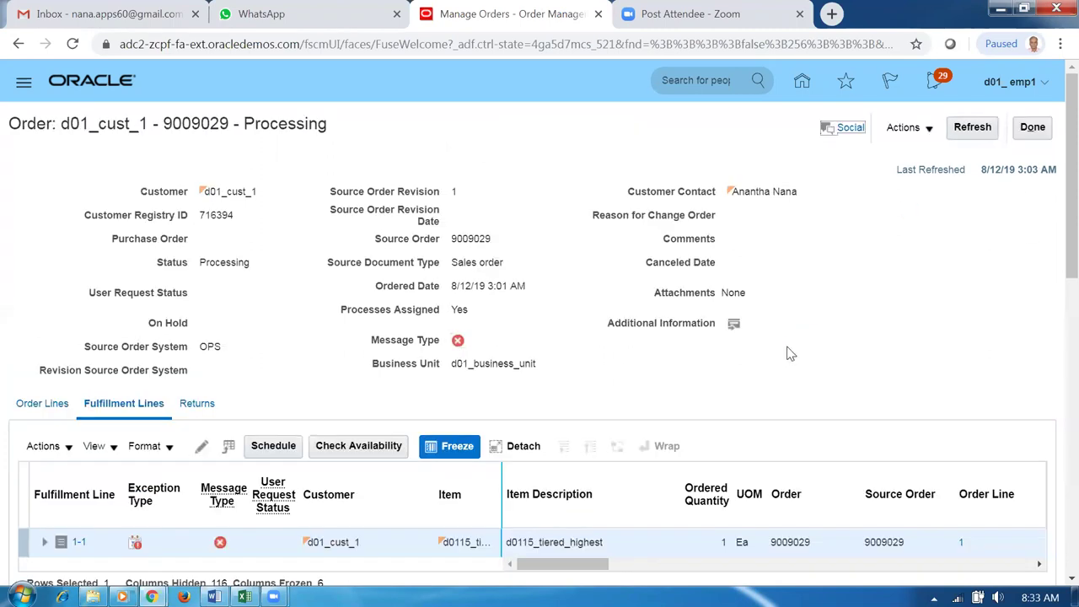
left_click(1034, 128)
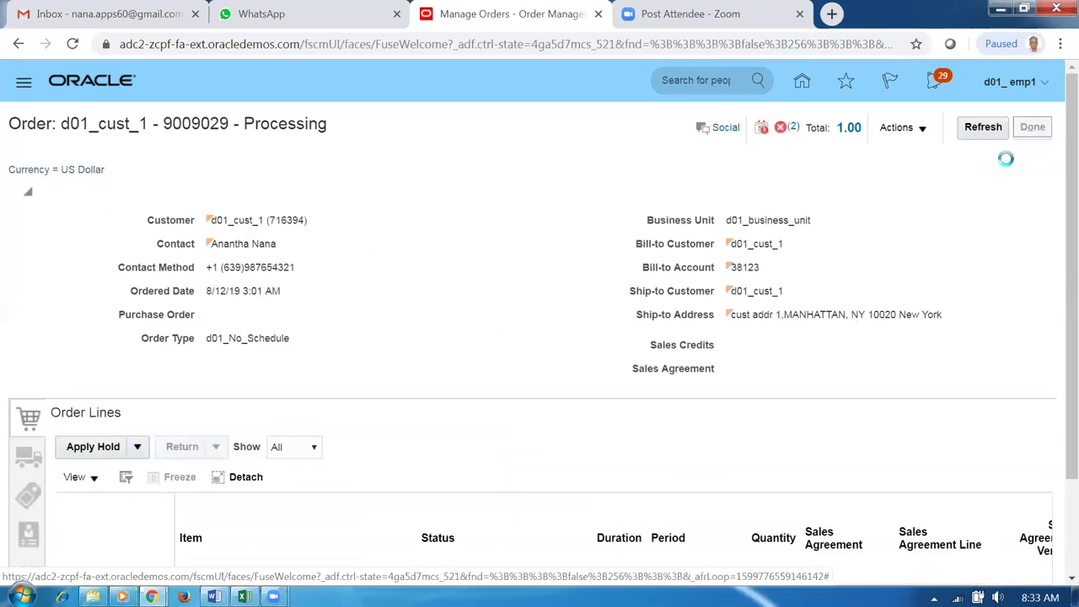
Go to Setup and Maintenance and open its task search page
left_click(1016, 85)
left_click(762, 331)
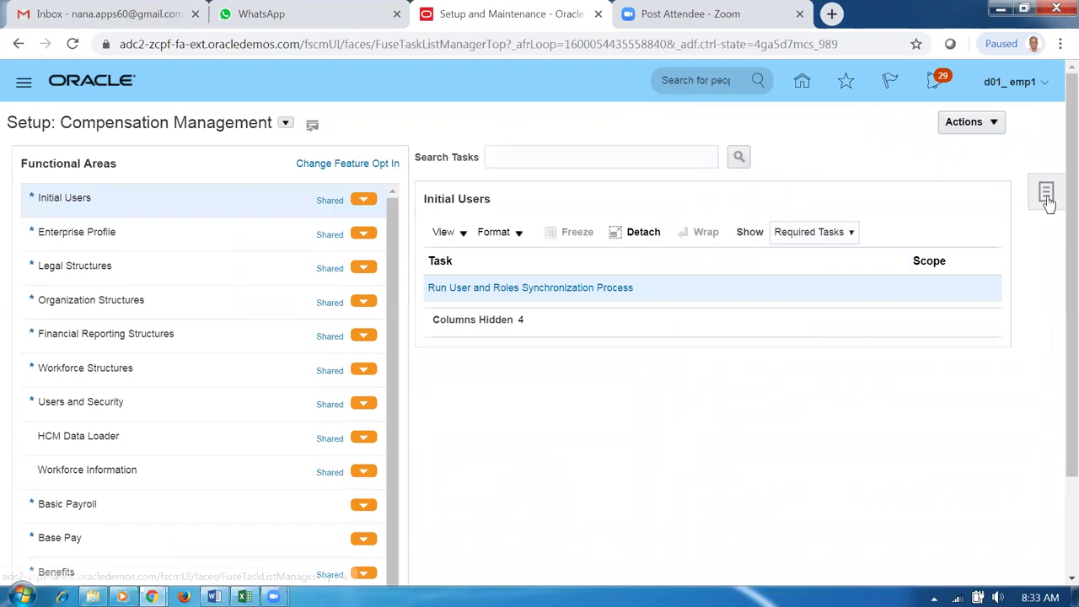
left_click(1046, 194)
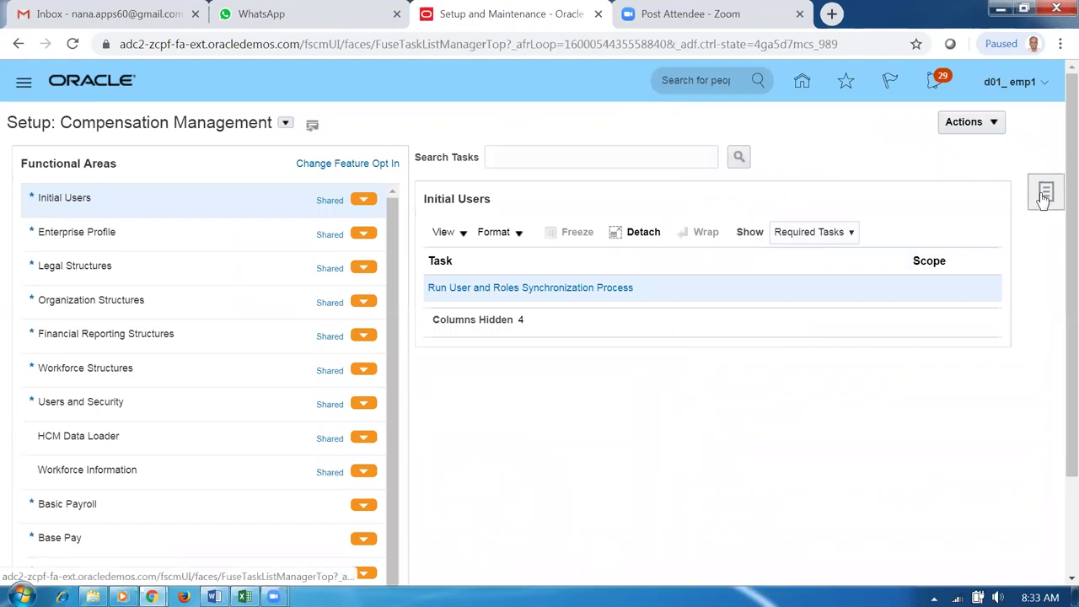
left_click(939, 271)
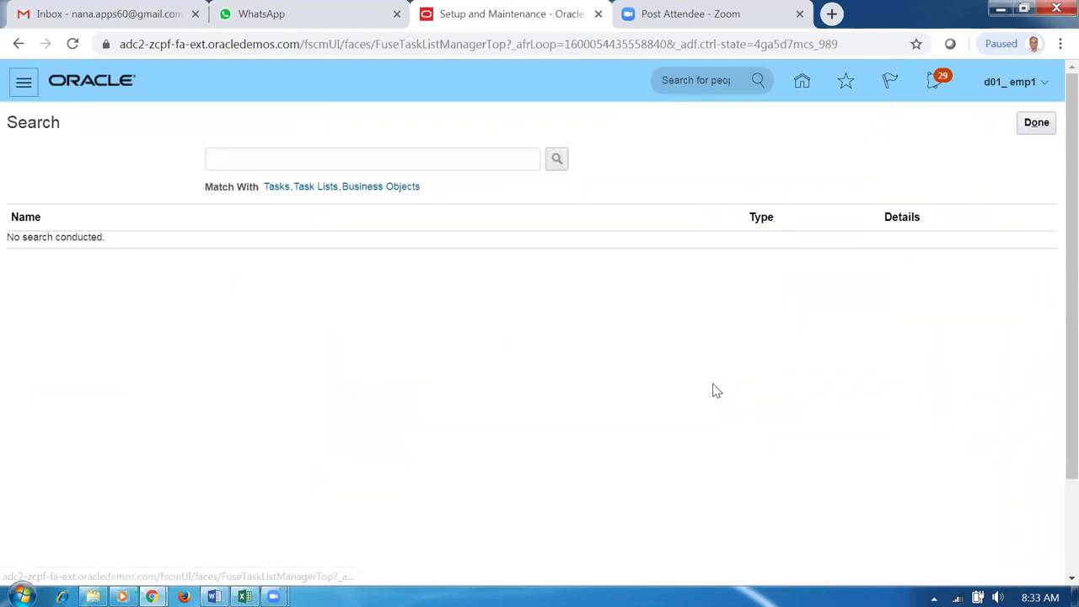
Search the setup tasks for man%process%def% and open Manage Orchestration Process Definitions
left_click(333, 161)
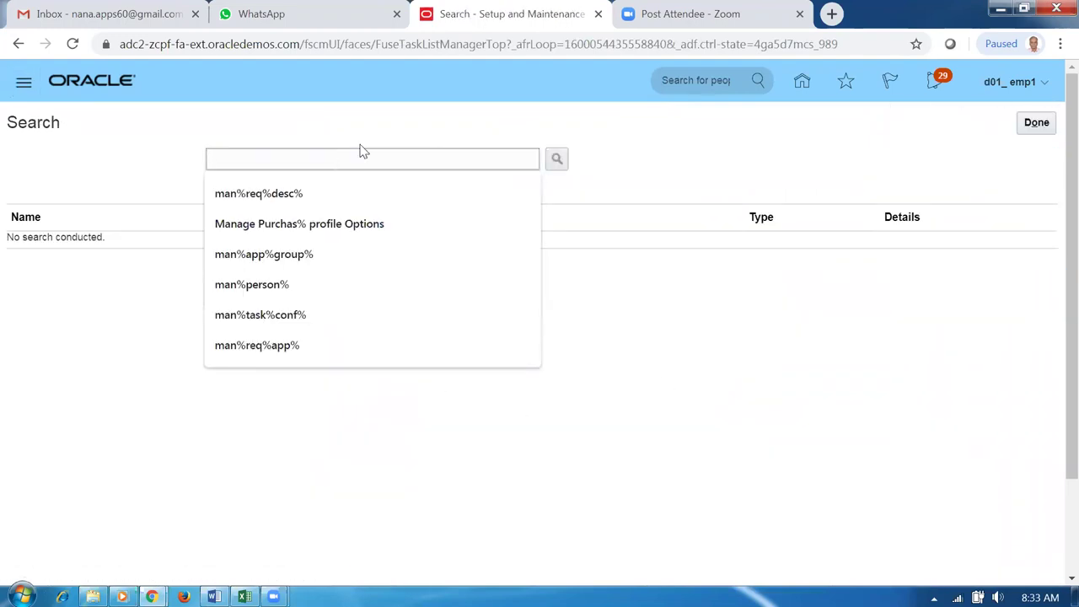
type("man%process5")
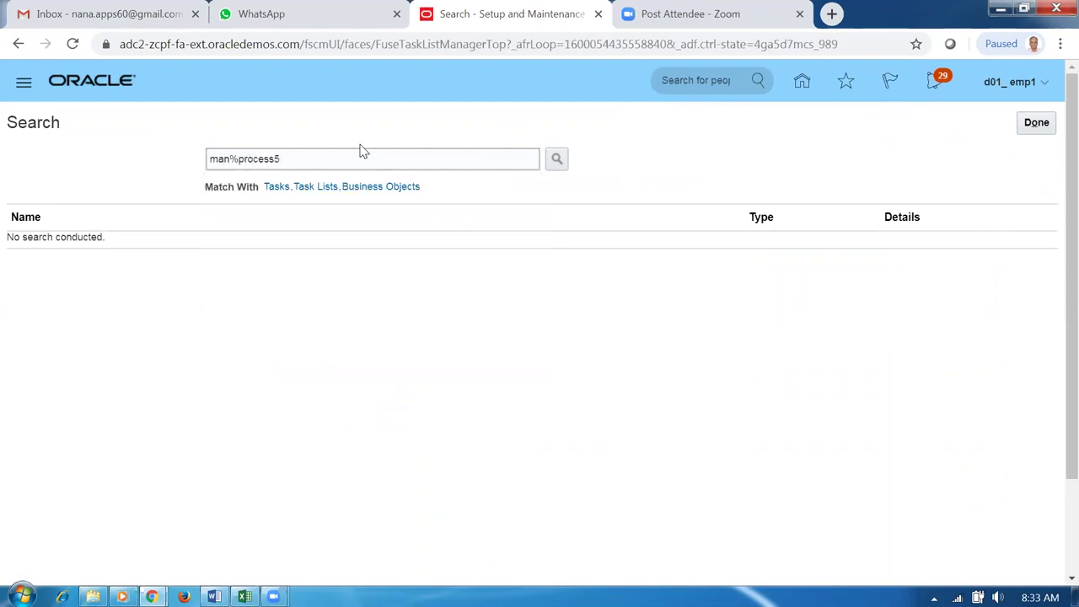
key("BackSpace")
key("BackSpace")
type("f%")
key("Return")
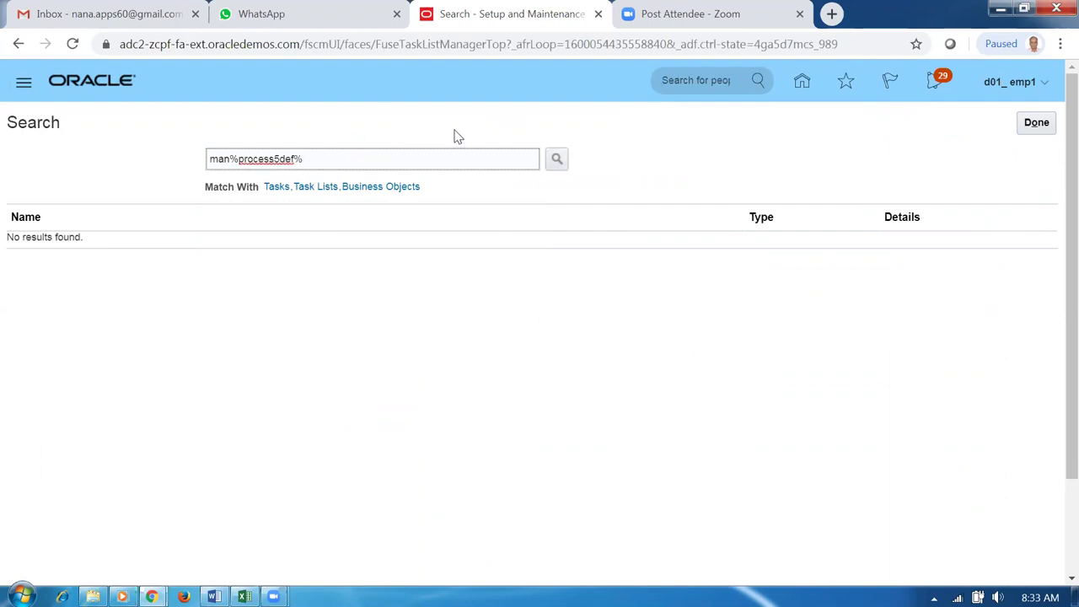
key("BackSpace")
key("BackSpace")
type("f%")
key("Return")
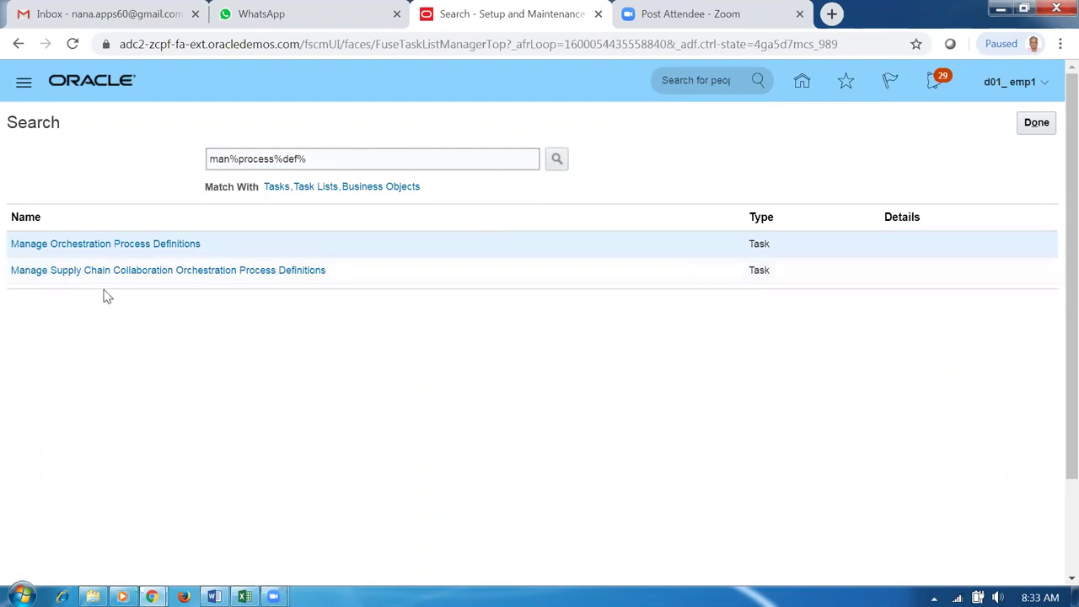
left_click(87, 246)
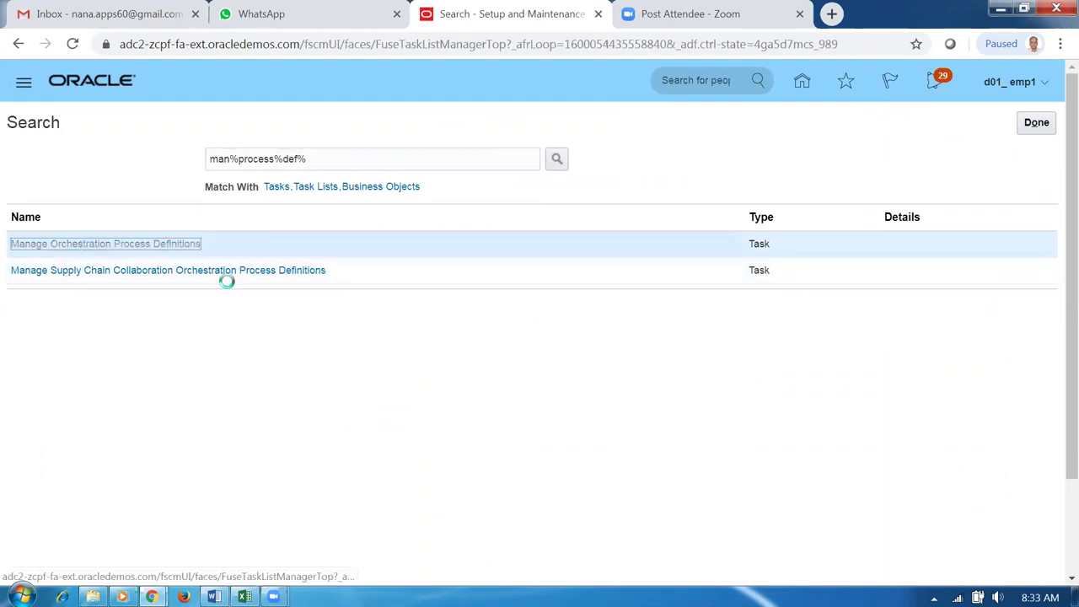
Search for process definitions whose name starts with DOO and duplicate DOO_OrderFulfillmentGenericProcess
left_click(184, 218)
type("DOO")
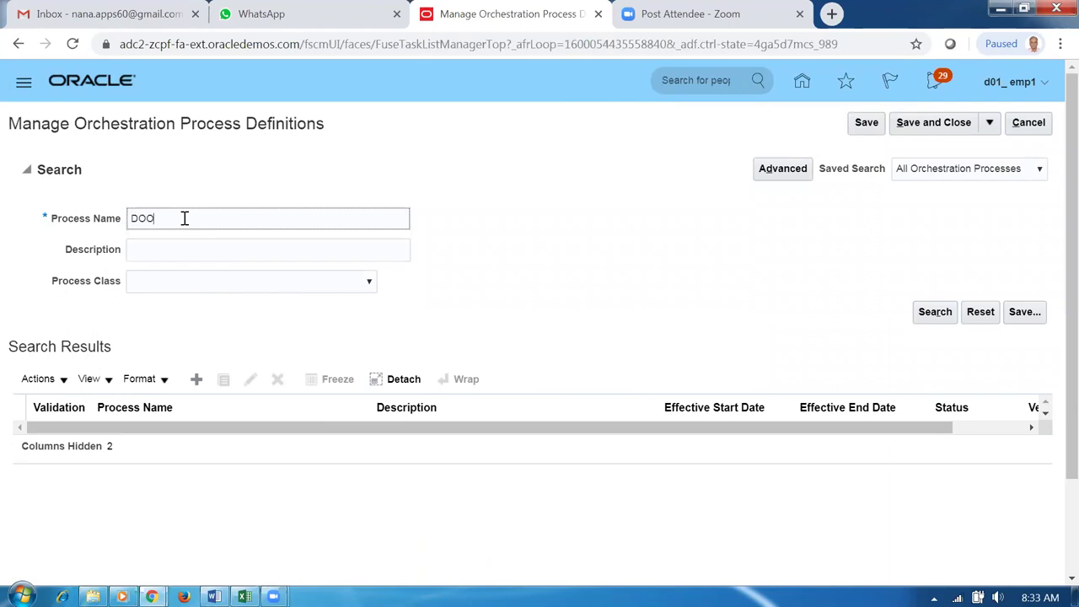
left_click(918, 317)
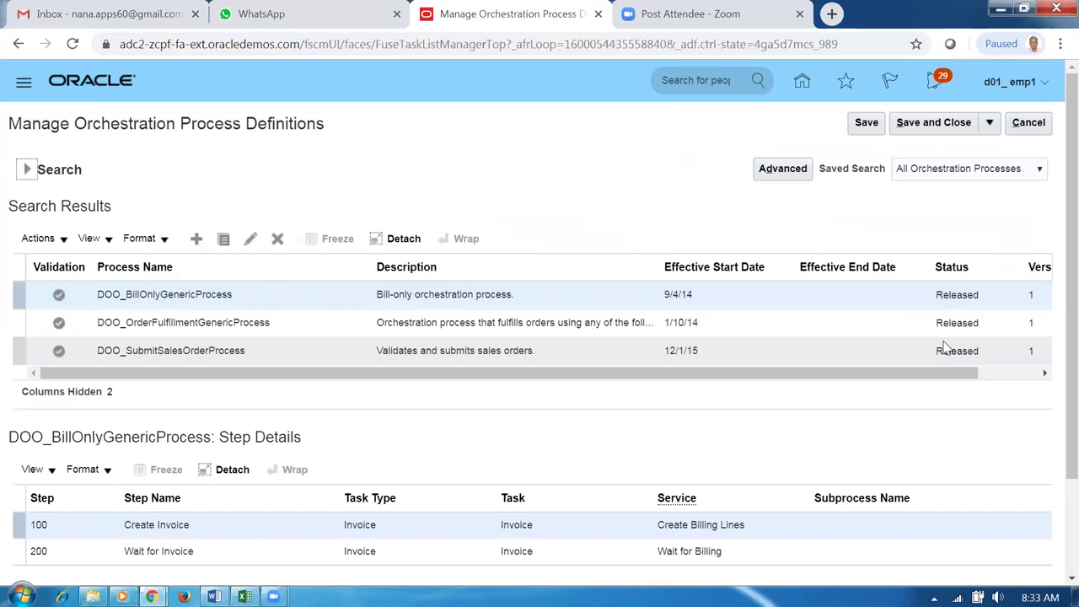
left_click(288, 327)
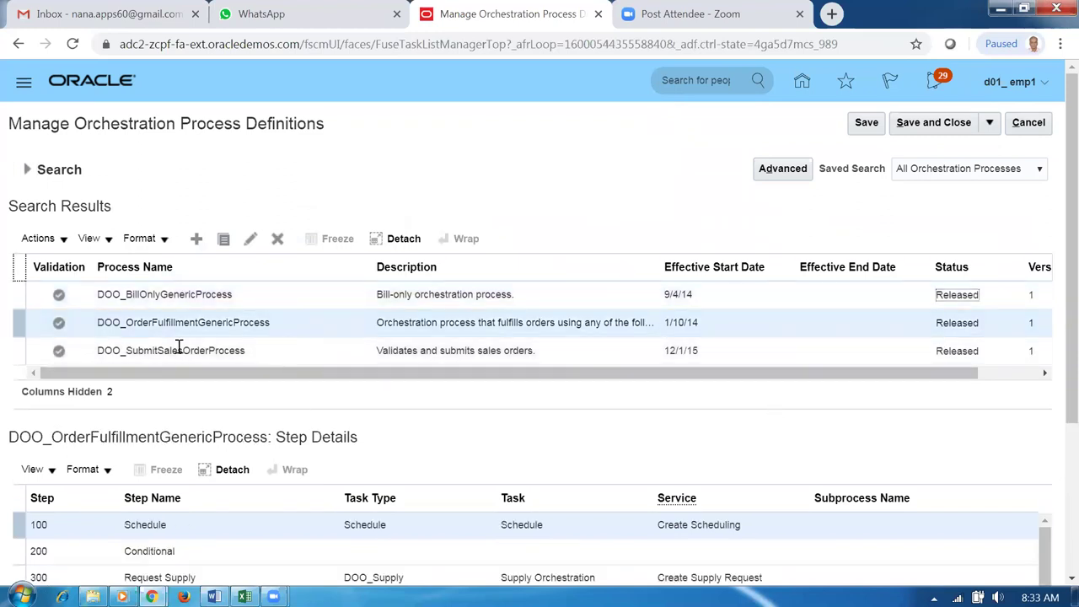
left_click(42, 241)
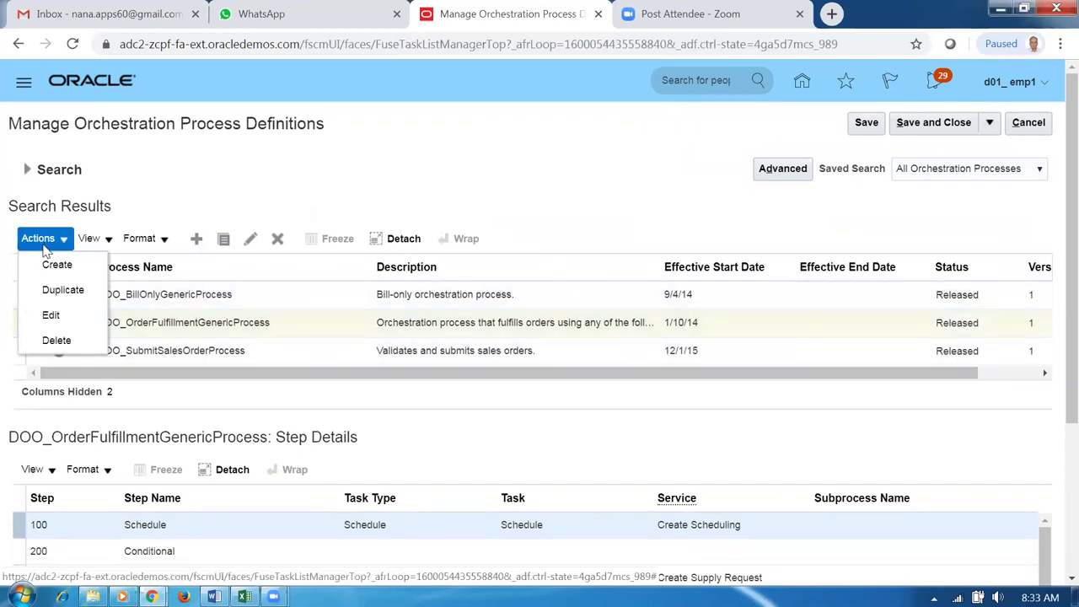
left_click(63, 291)
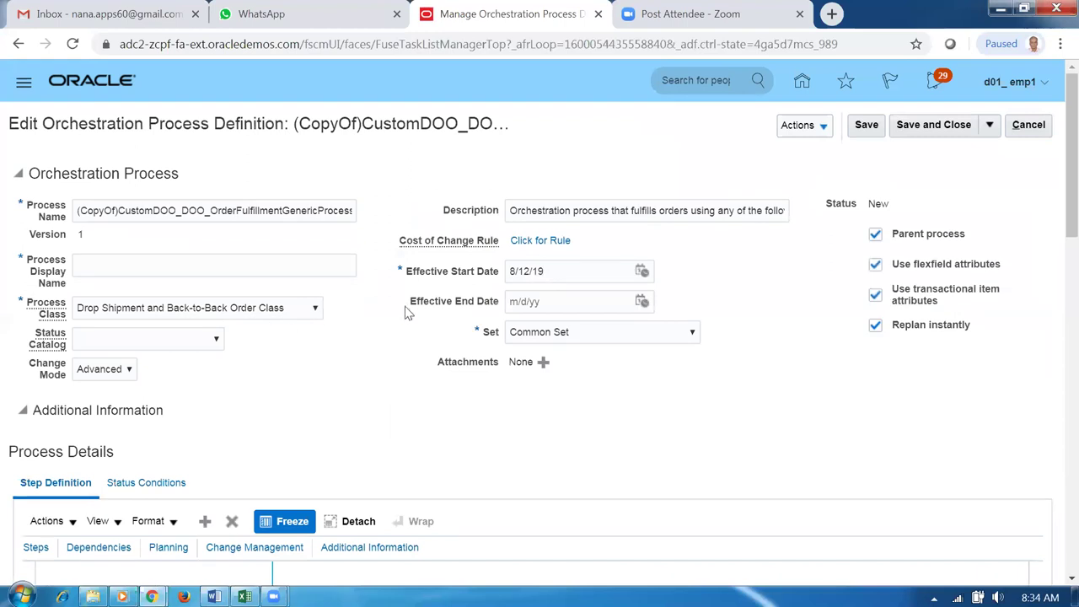
Rename the duplicated orchestration process as CustomDOO_DOO_No_Sch_No_Res
left_click(75, 213)
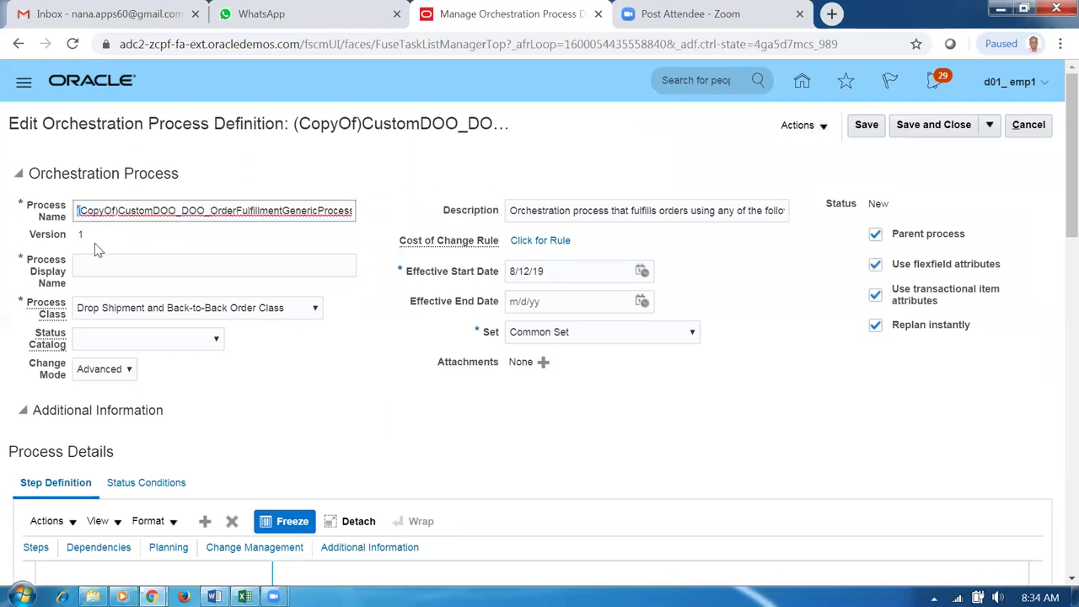
key("Delete")
key("Delete")
key("Delete")
key("Delete")
key("Delete")
key("Delete")
key("Delete")
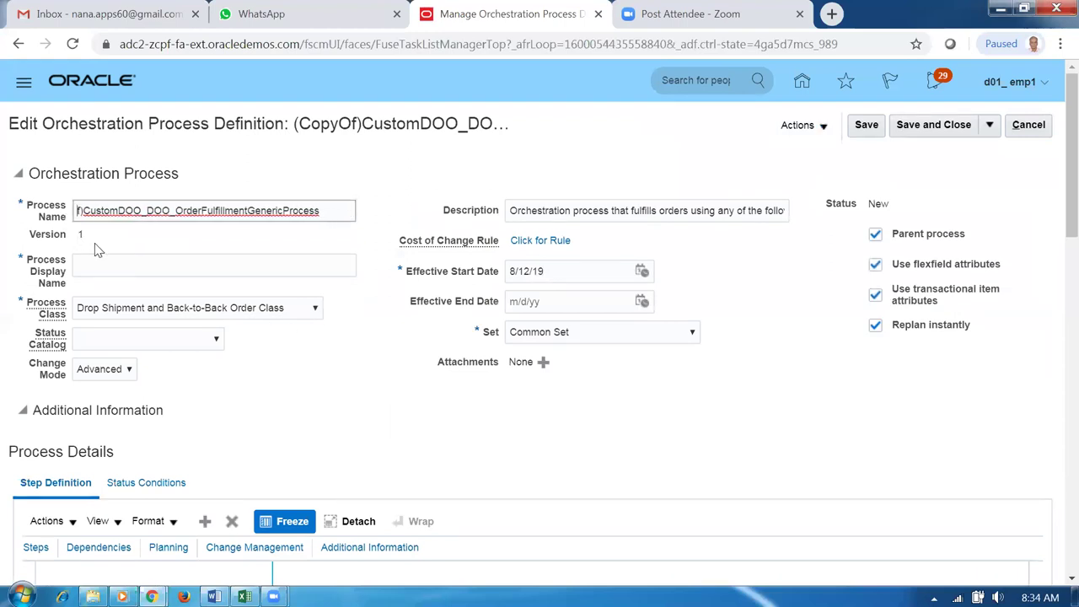
key("Delete")
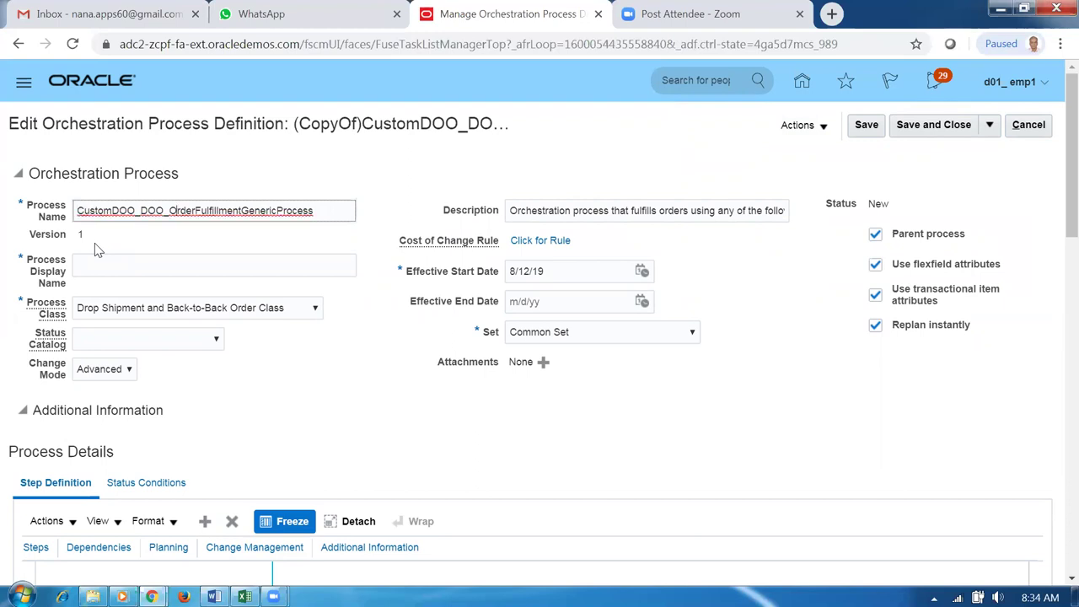
type("No_S")
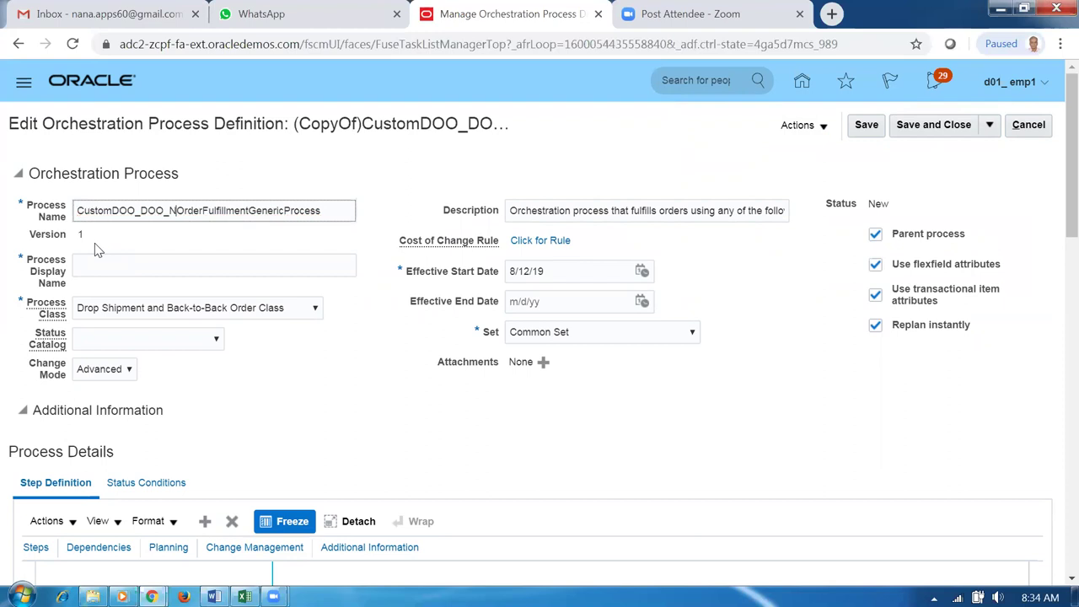
type("ch_No")
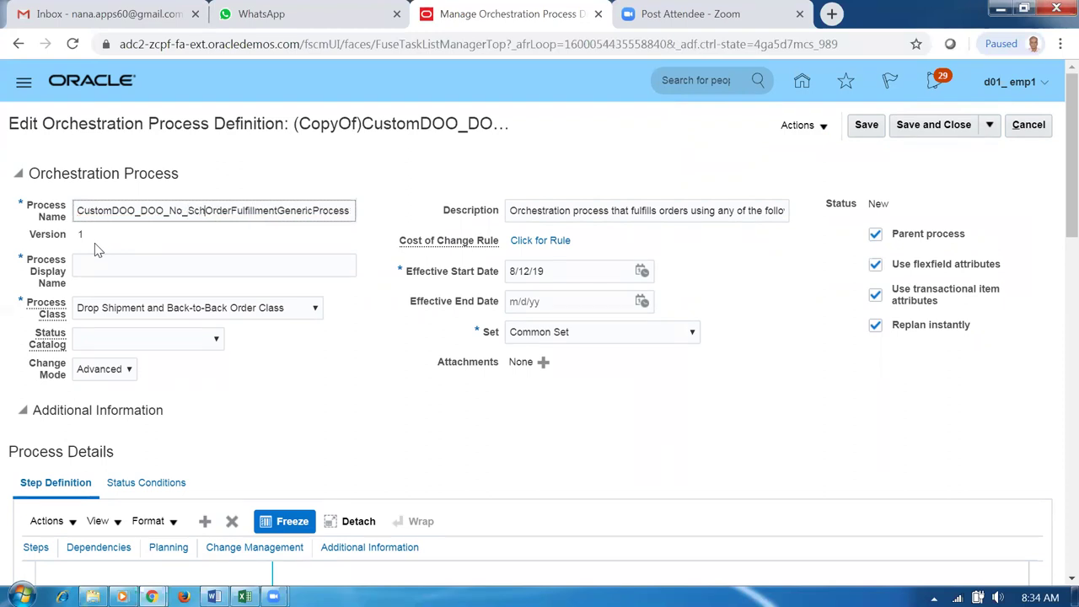
type("_Res")
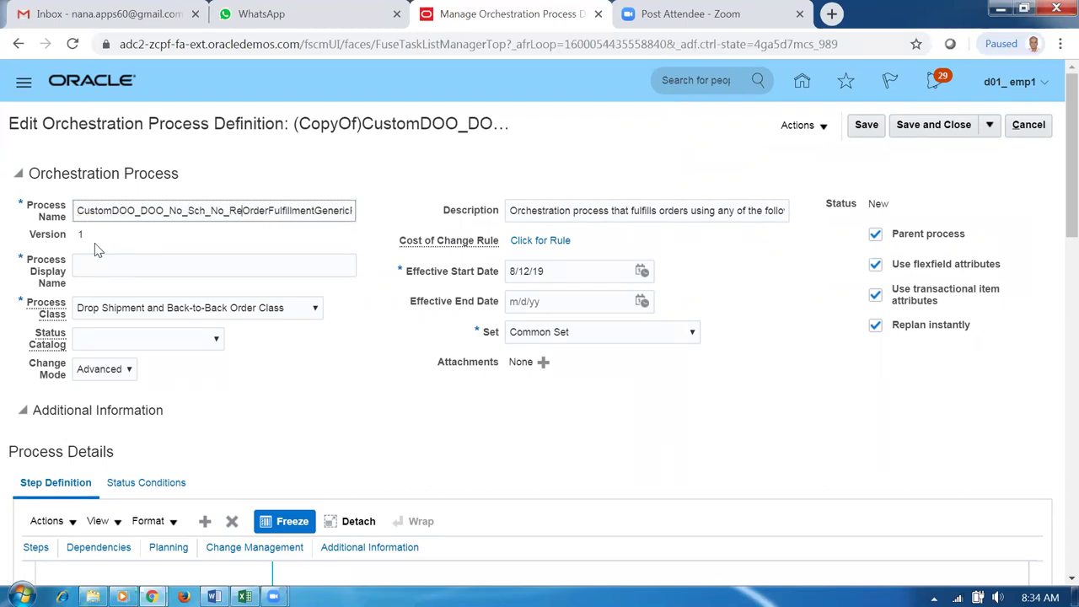
key("Delete")
key("Delete")
key("Delete")
key("Delete")
key("Delete")
key("Delete")
key("Delete")
key("Delete")
key("Delete")
key("Delete")
key("Delete")
key("Delete")
key("Delete")
key("Delete")
key("Delete")
key("Delete")
key("Delete")
key("Delete")
key("Delete")
key("Delete")
key("Delete")
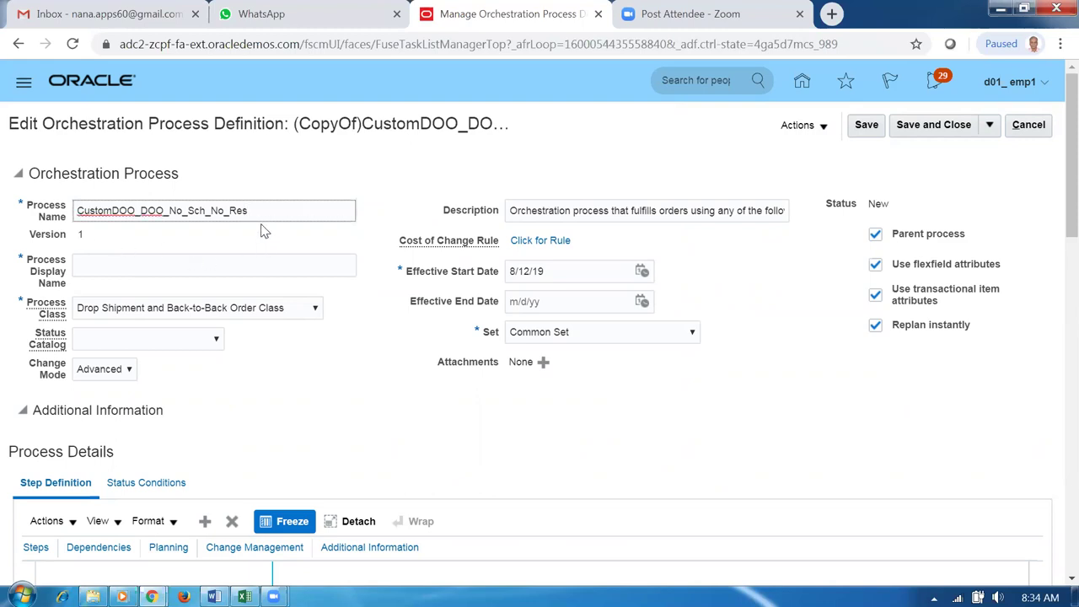
Copy the process name CustomDOO_DOO_No_Sch_No_Res into the process display name
left_click_drag(250, 211, 75, 239)
key("ctrl+c")
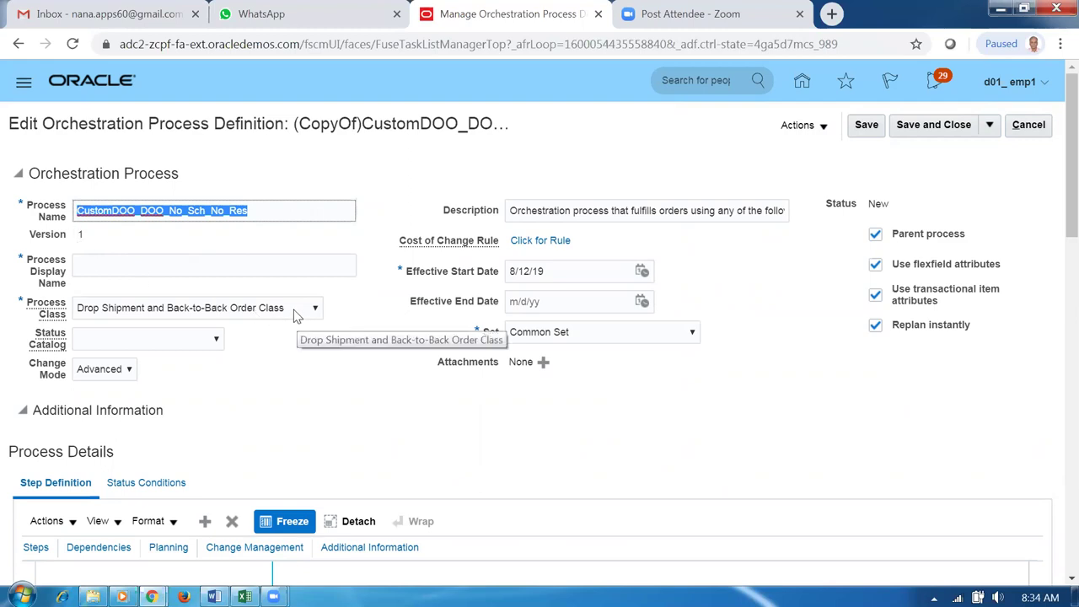
left_click(117, 264)
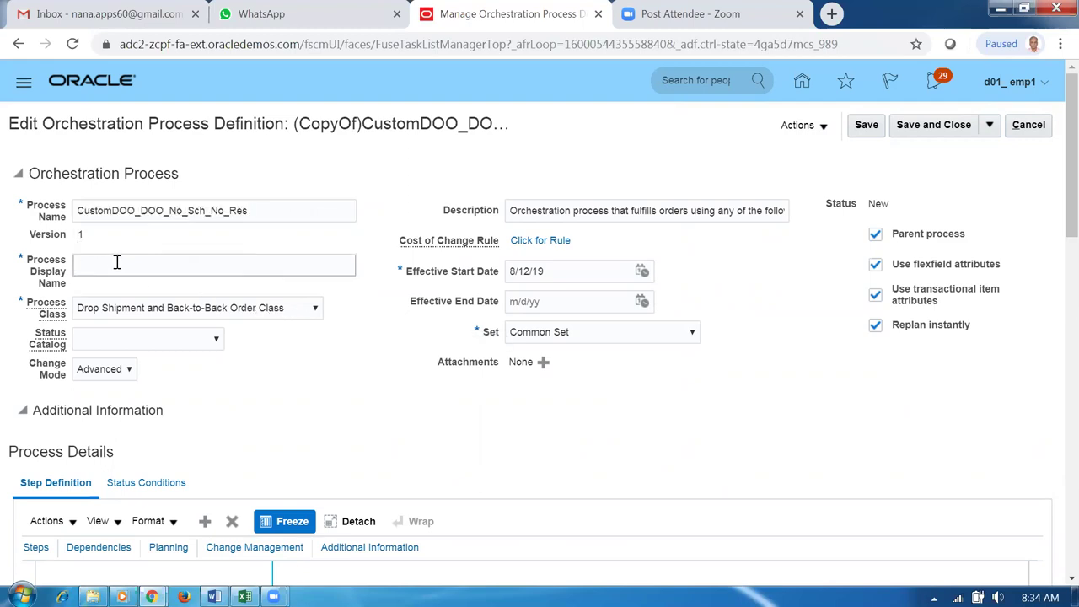
key("ctrl+v")
left_click(346, 396)
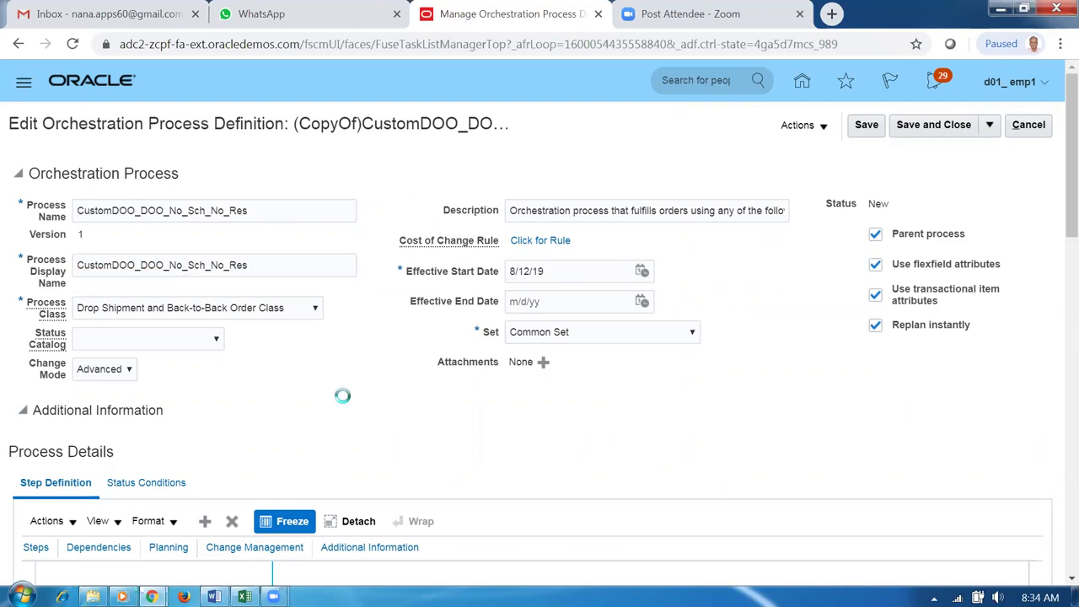
Delete the Schedule step, number 100, from the process's step definition and check the remaining steps
scroll(279, 431, "down", 5)
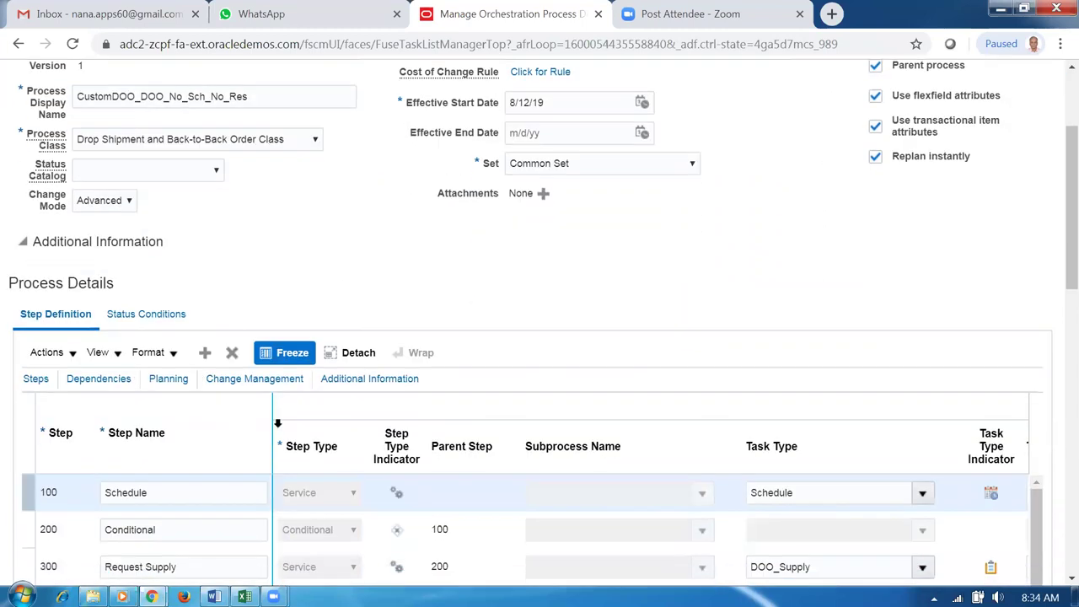
left_click(24, 242)
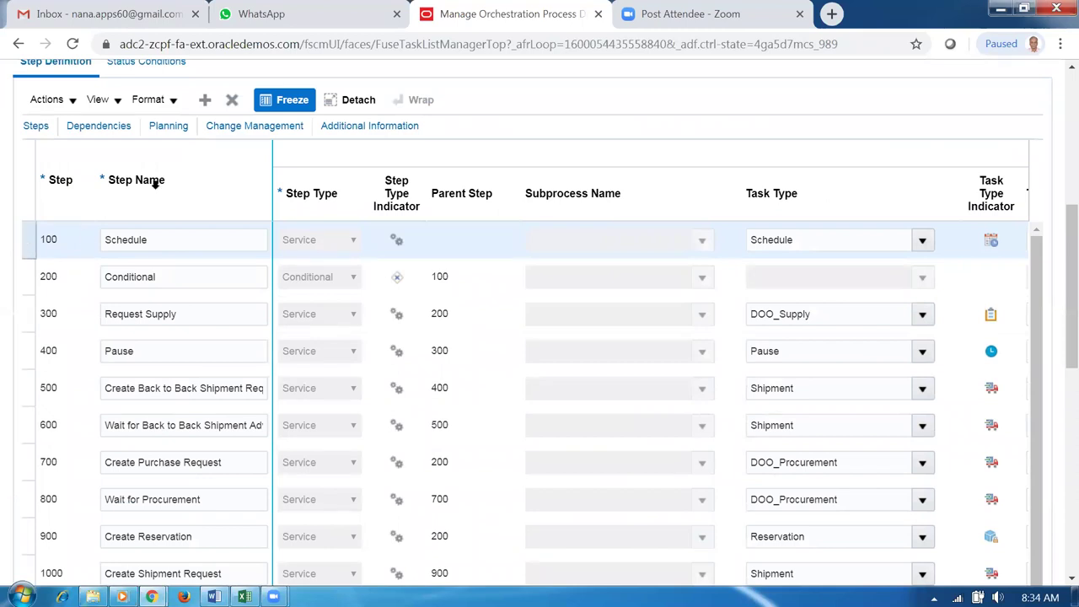
left_click(232, 100)
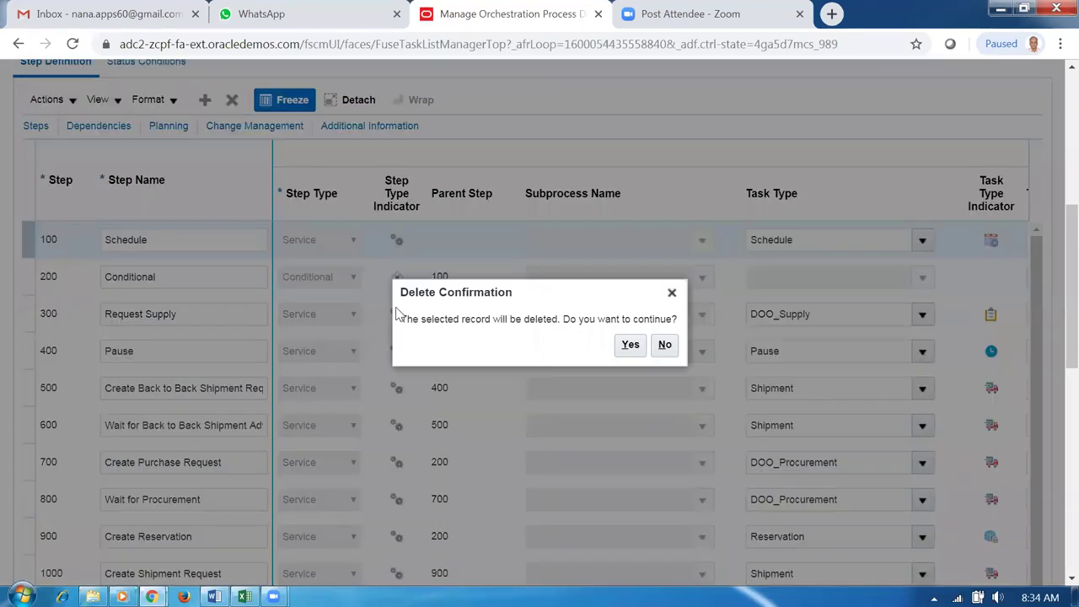
left_click(632, 354)
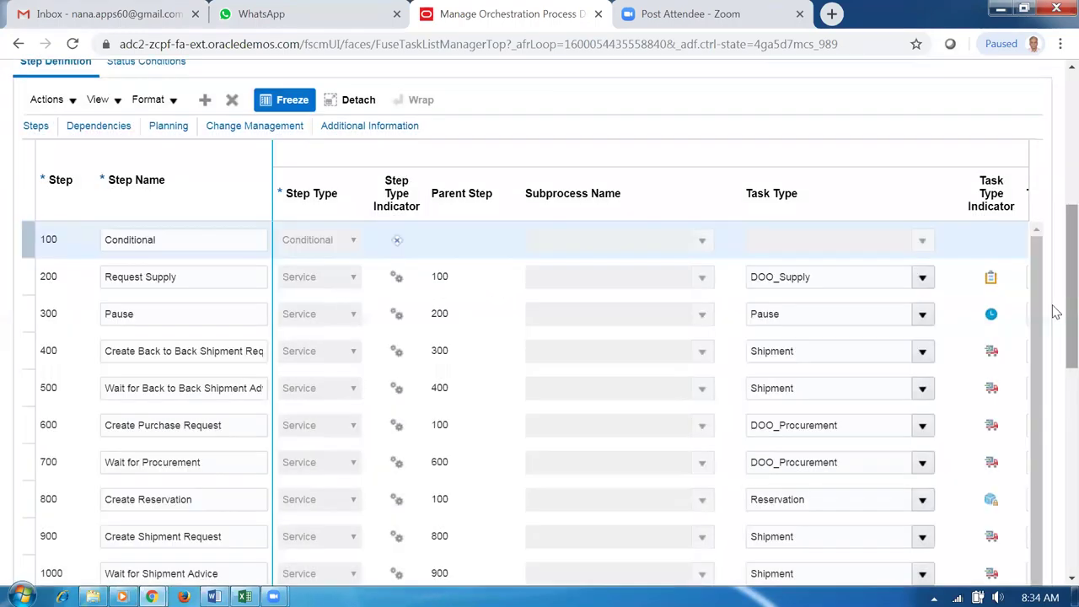
scroll(1055, 312, "down", 3)
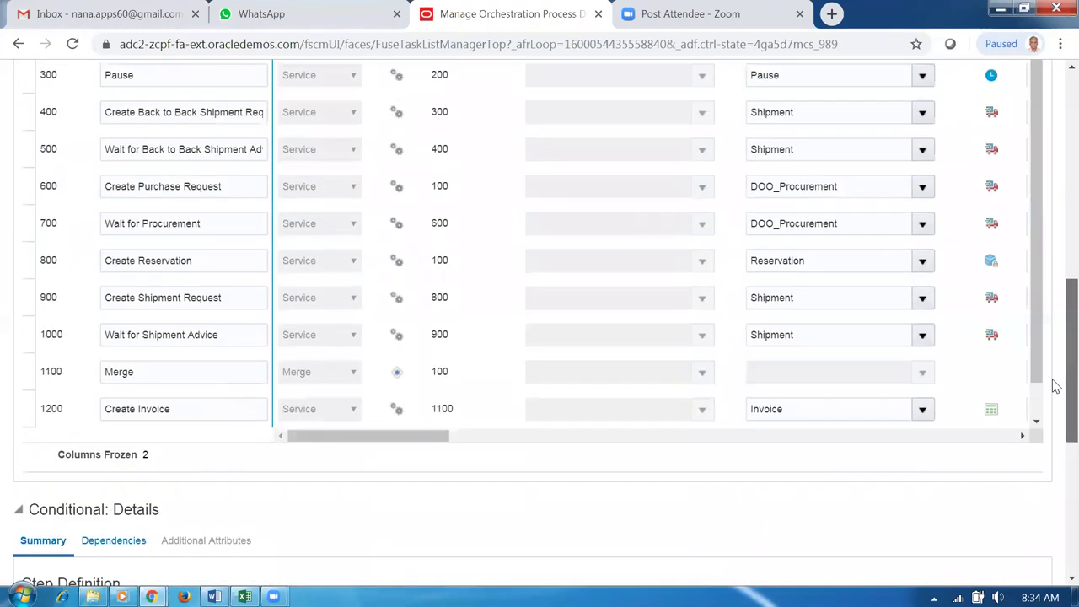
left_click_drag(1033, 352, 1048, 417)
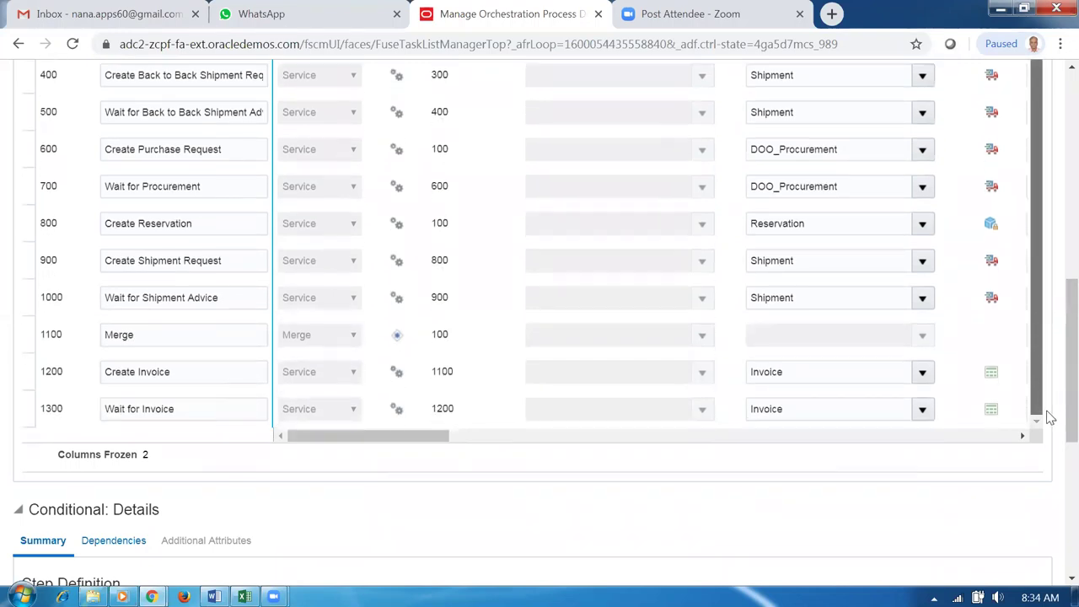
Delete the Scheduled condition, sequence 100, from the orchestration process status values and look through the remaining conditions
scroll(1048, 330, "up", 1)
scroll(1053, 330, "up", 6)
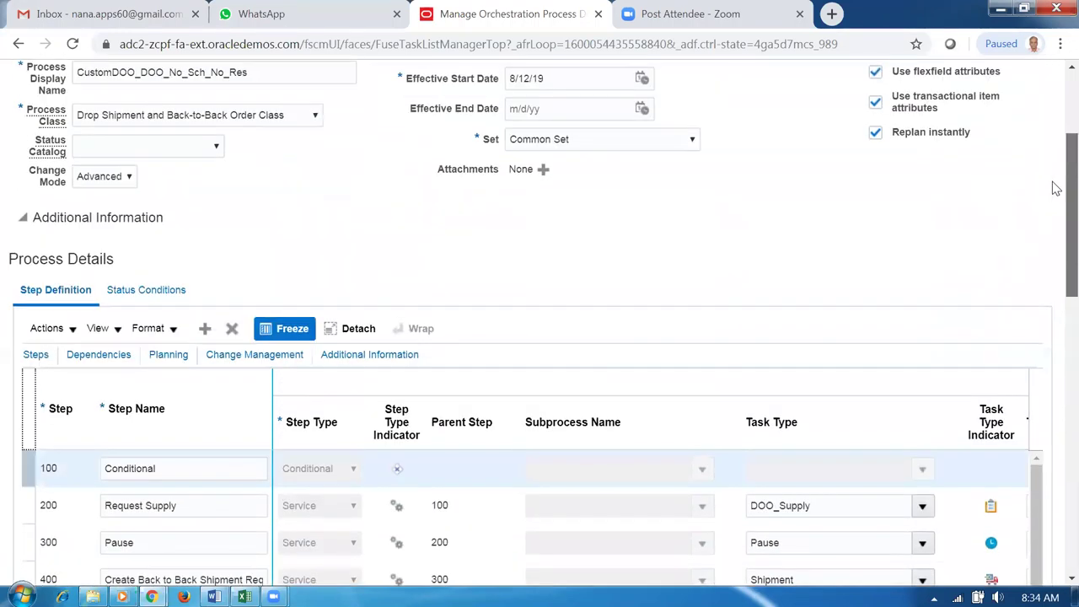
left_click(126, 291)
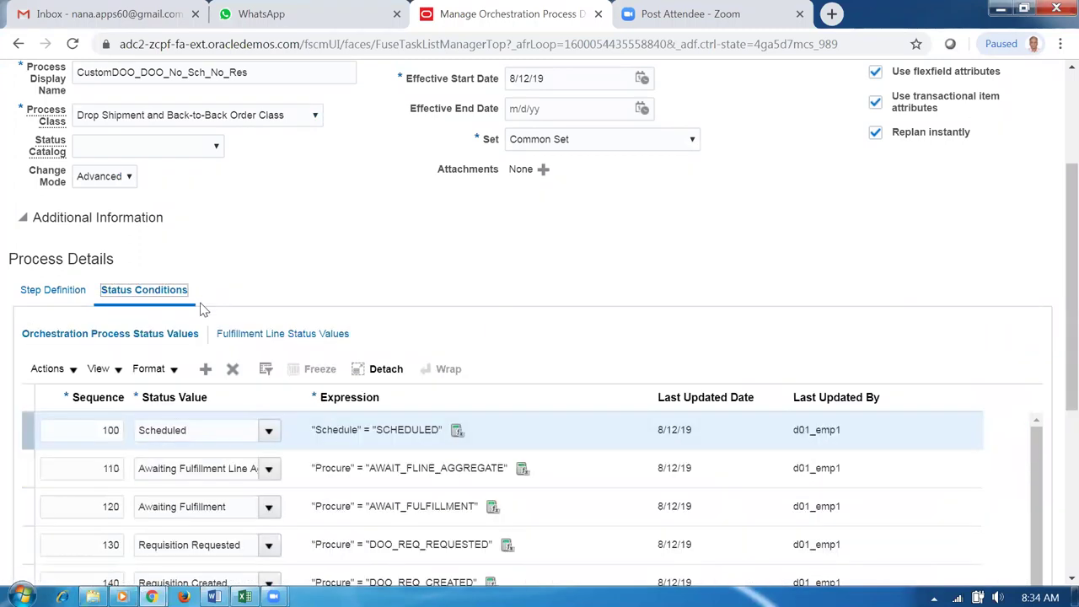
left_click(31, 434)
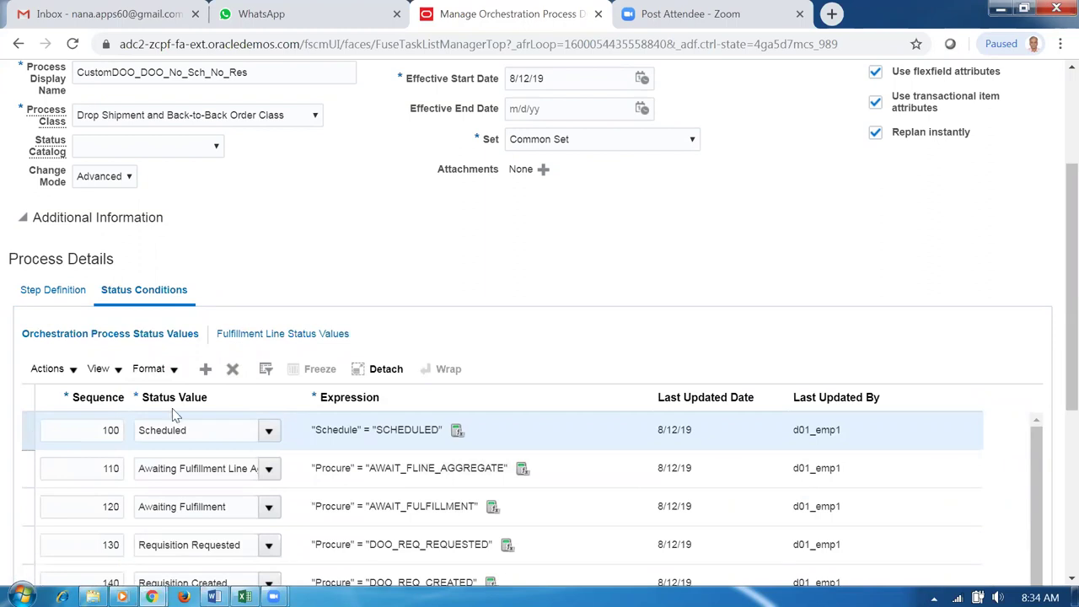
left_click(232, 368)
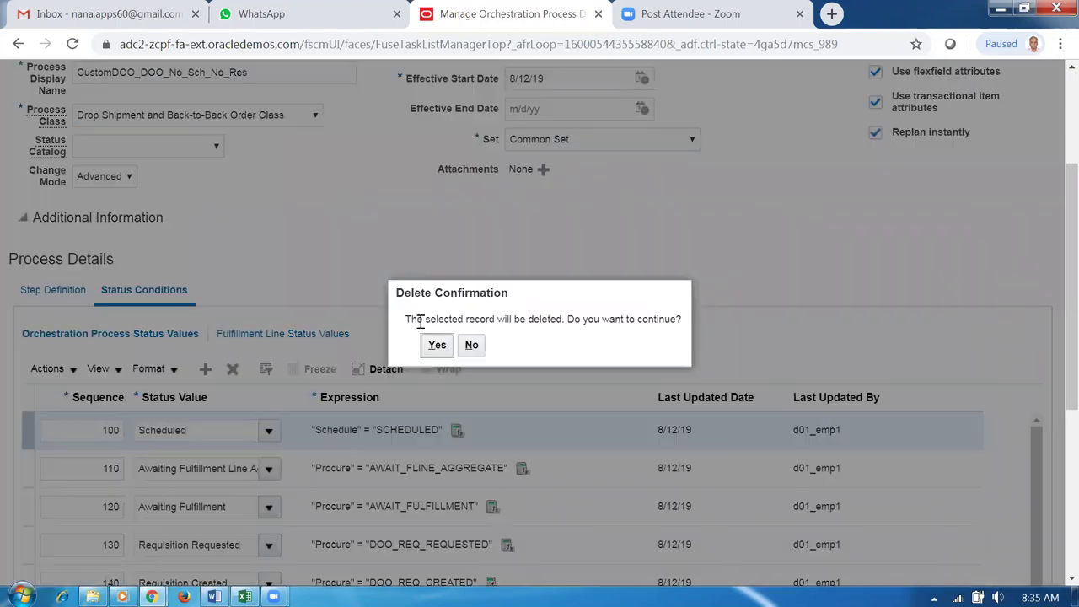
left_click(435, 349)
scroll(1055, 393, "down", 1)
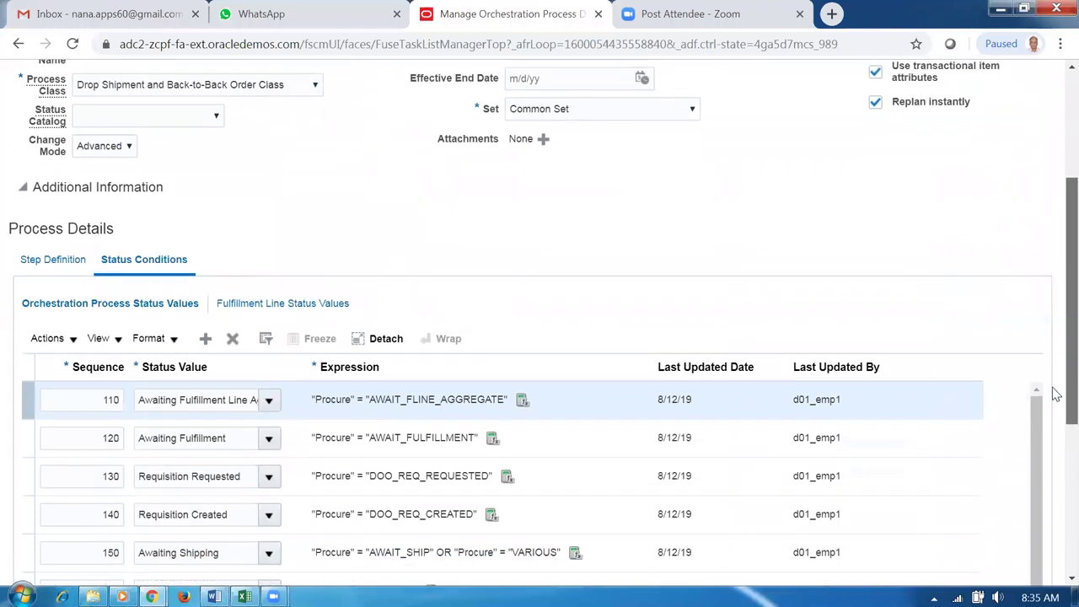
scroll(1055, 393, "down", 4)
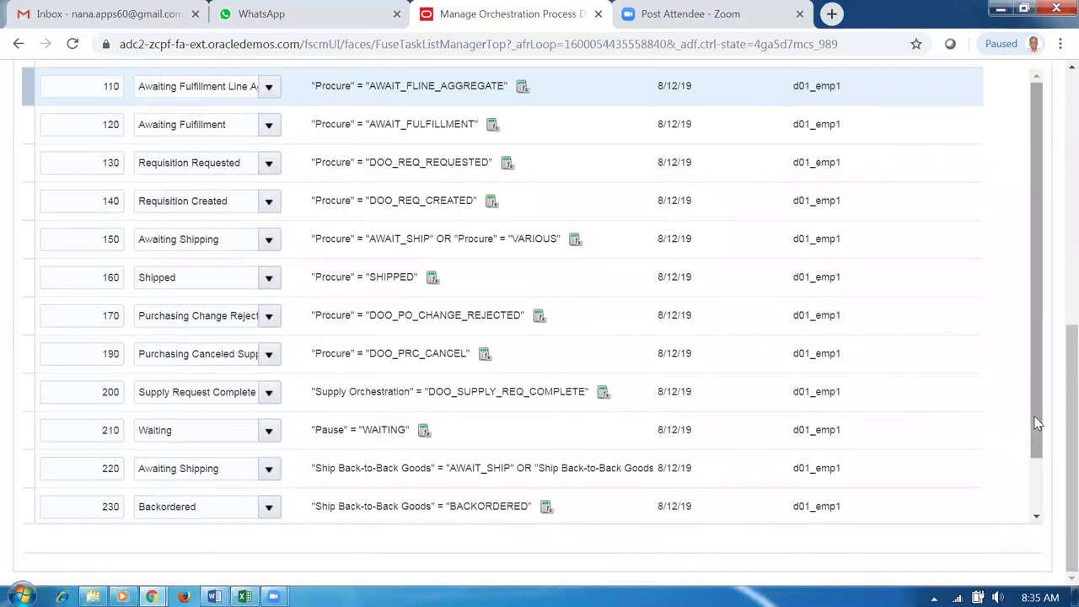
Delete the Manual Scheduling Required condition, sequence 1,400, from the orchestration process status values
scroll(1037, 424, "down", 4)
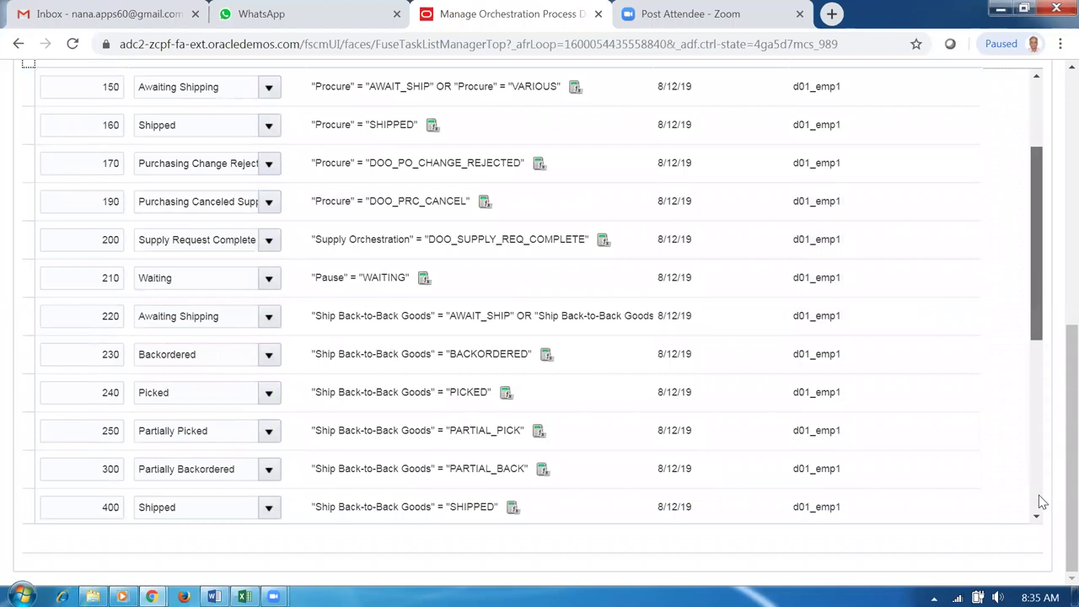
left_click_drag(1043, 313, 1040, 358)
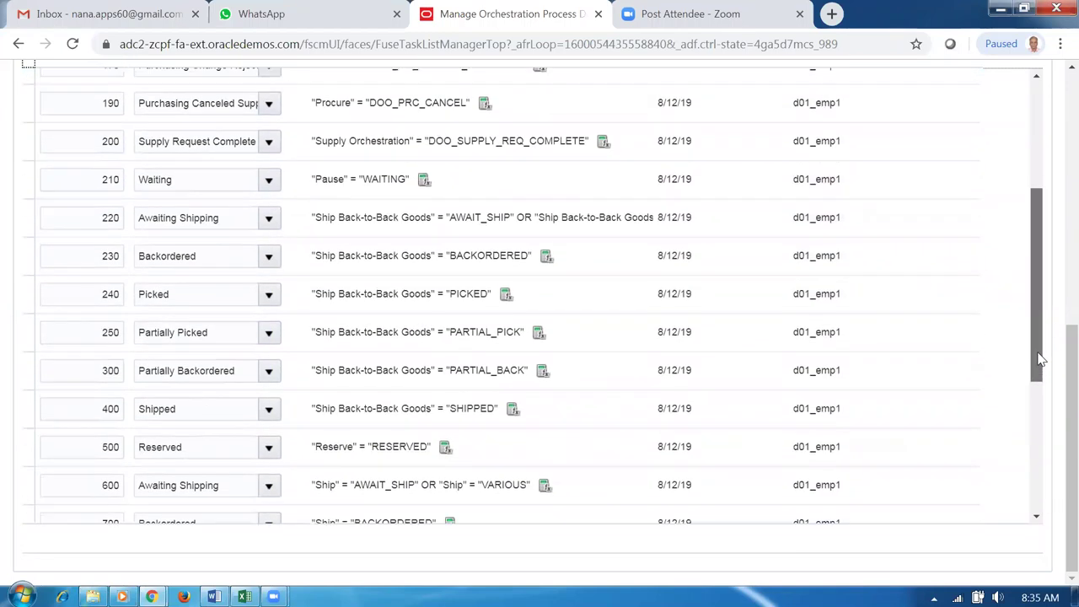
scroll(1040, 358, "down", 5)
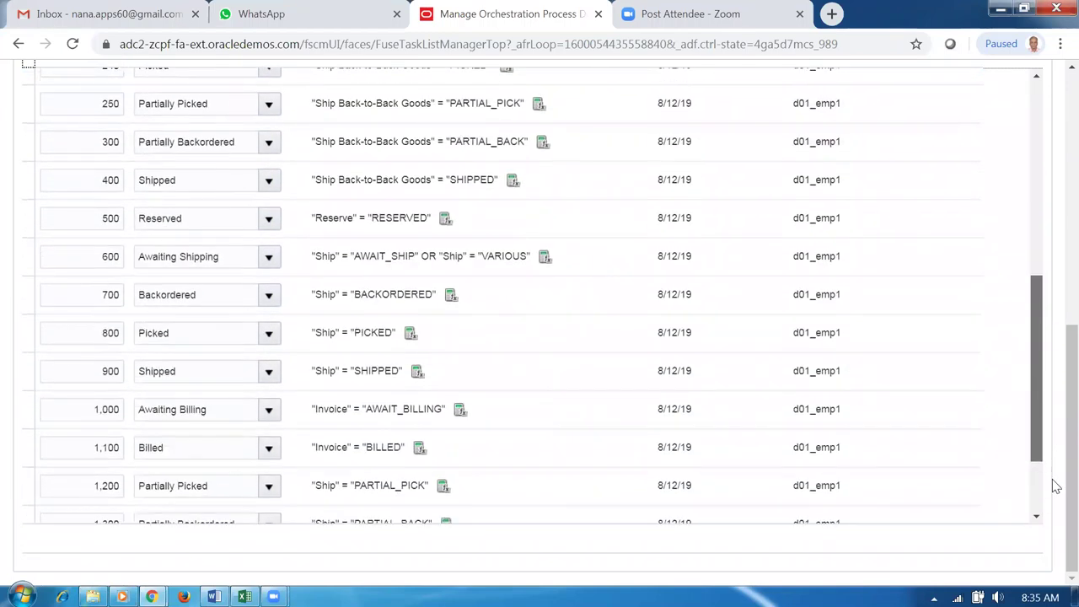
left_click_drag(1053, 486, 1054, 524)
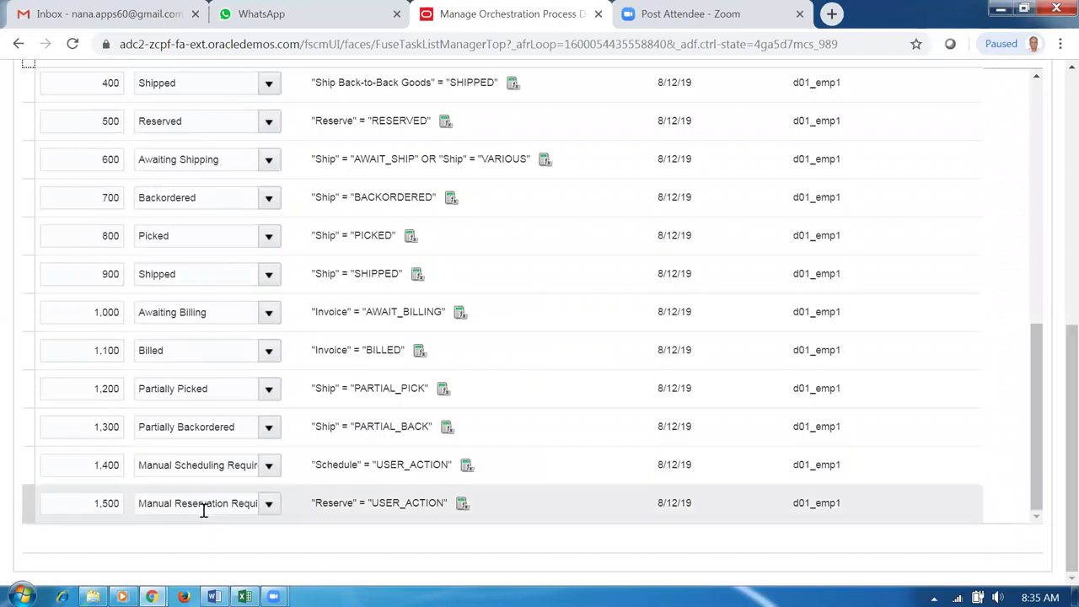
left_click(18, 474)
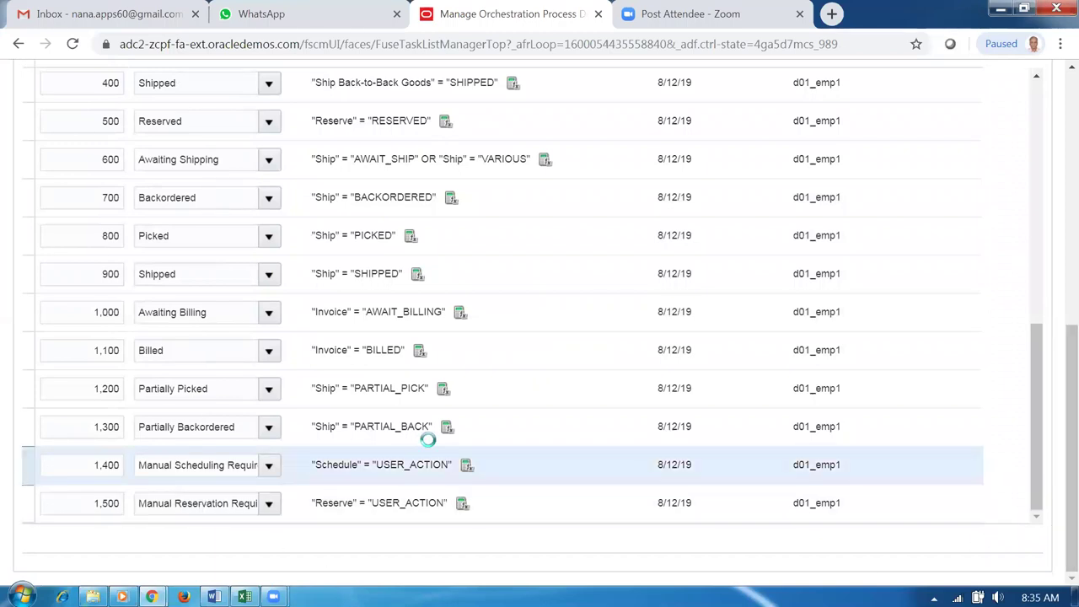
scroll(1055, 266, "up", 3)
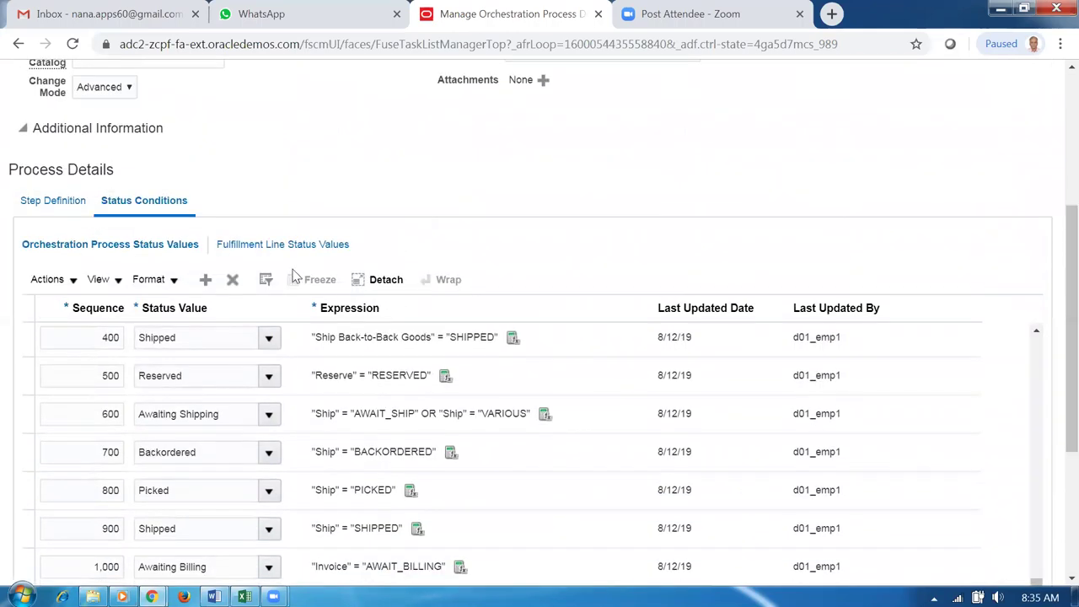
left_click(233, 281)
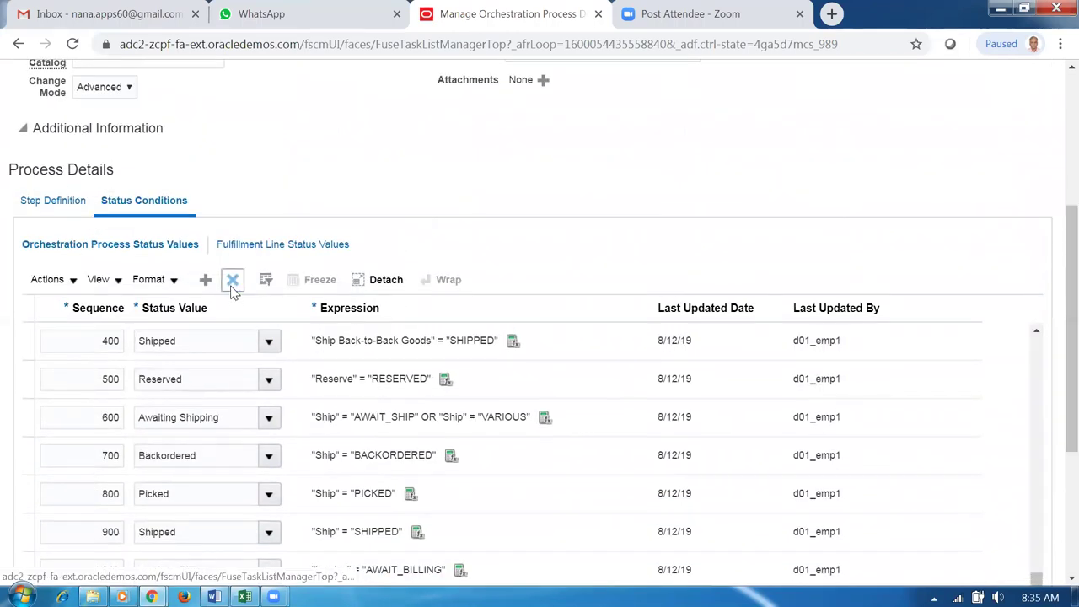
left_click(437, 353)
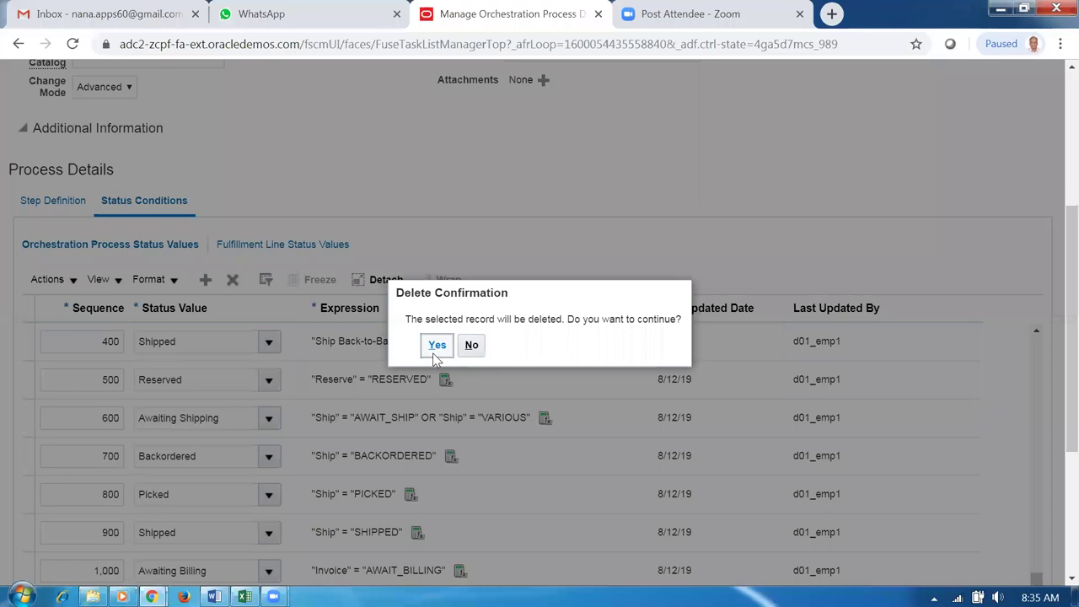
Delete the Manual Reservation Required condition, sequence 1,500, from the orchestration process status values
scroll(1053, 397, "down", 3)
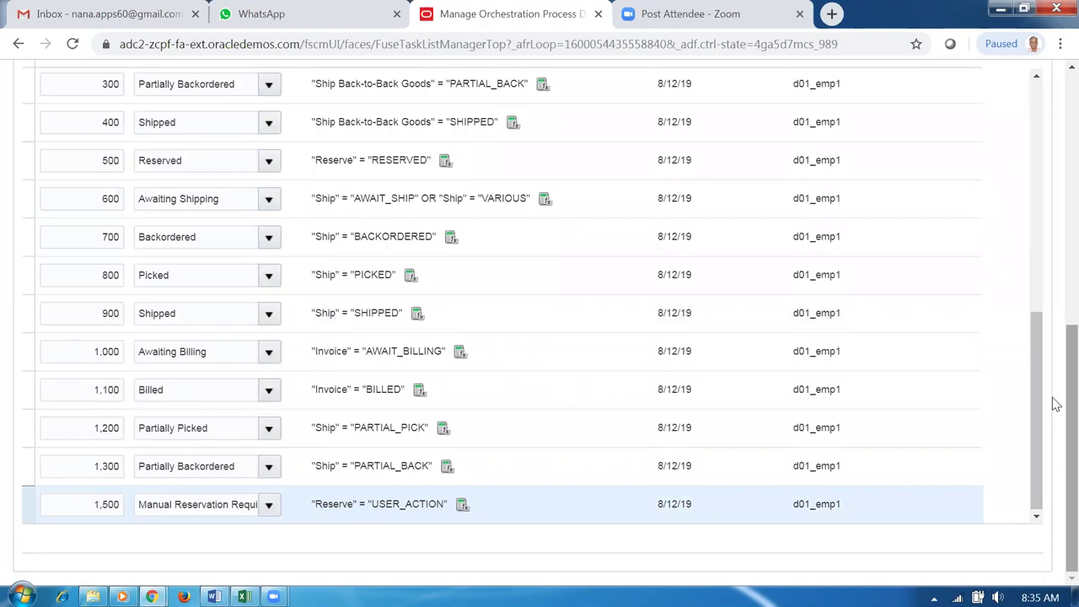
scroll(1055, 405, "up", 4)
left_click(233, 313)
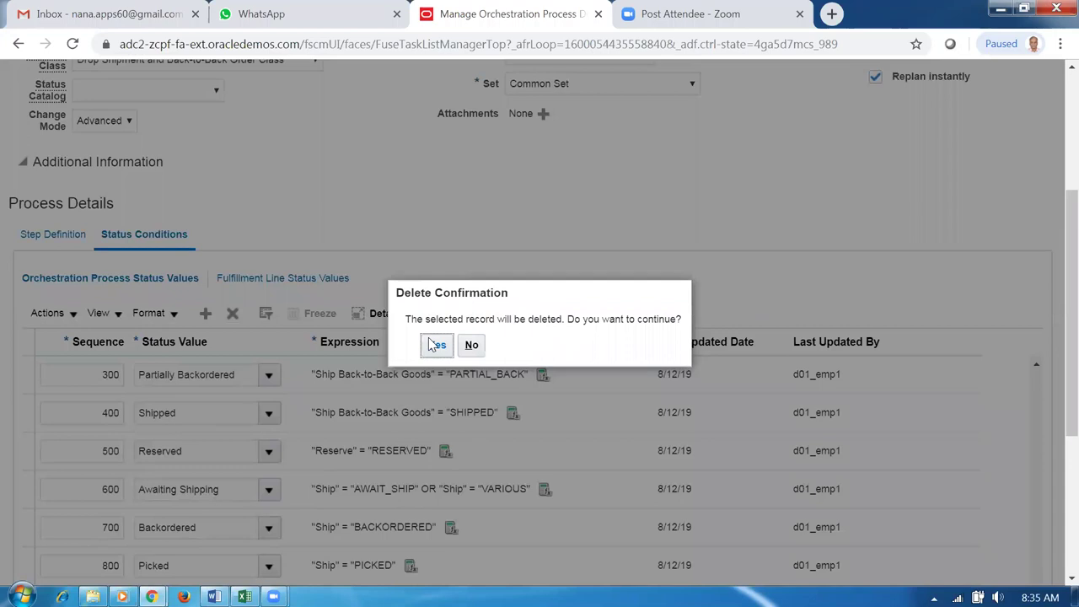
left_click(436, 344)
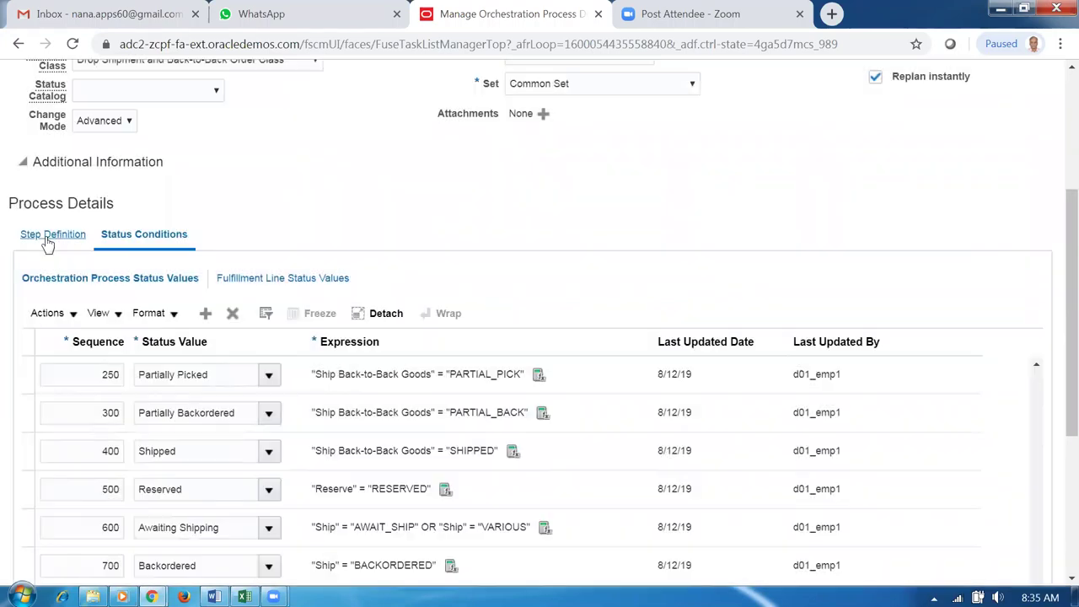
Return to the process's step definition and select the Create Reservation step, number 800
left_click(44, 236)
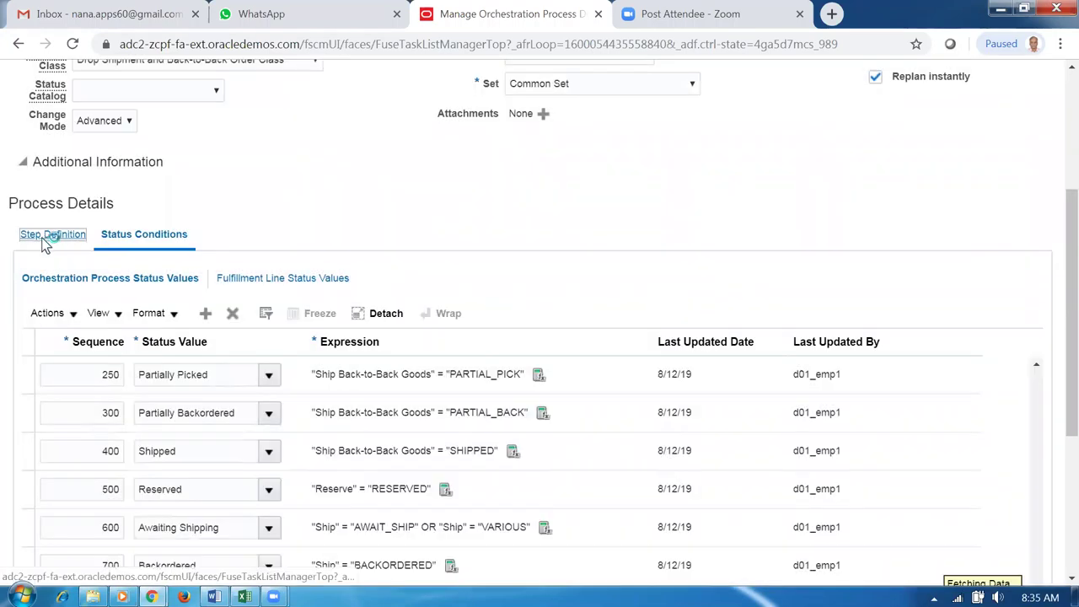
left_click(47, 239)
left_click_drag(1055, 299, 1055, 406)
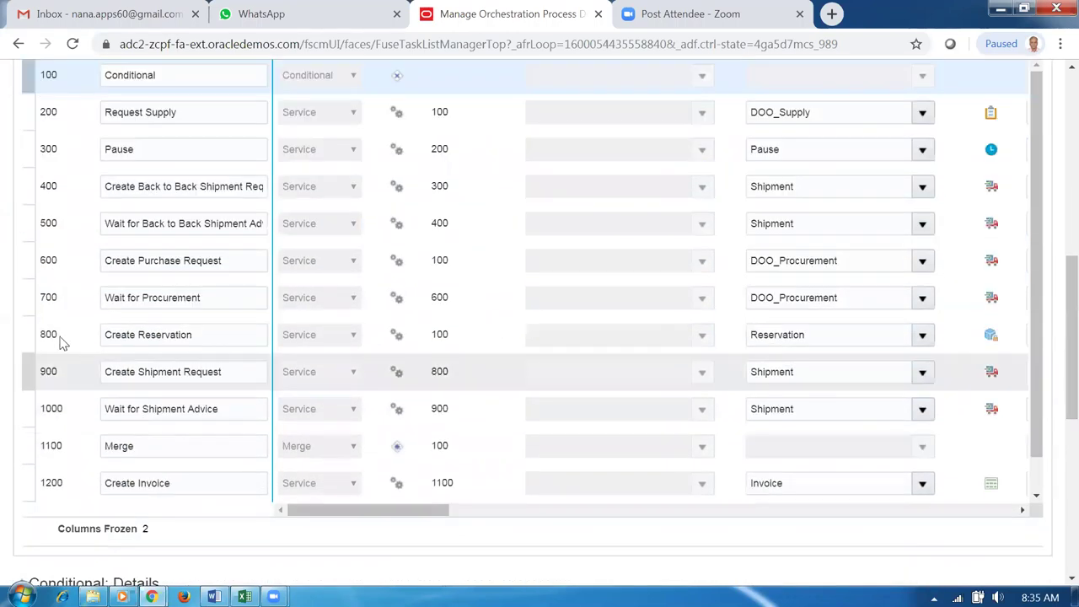
left_click(30, 329)
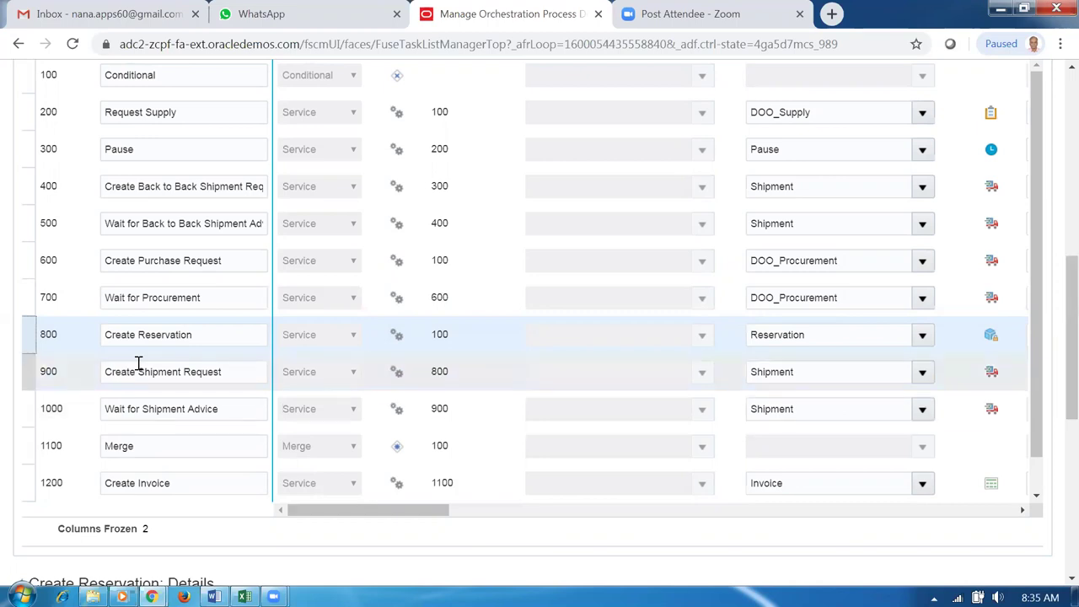
Change the service of the Create Reservation step to Cancel Inventory Reservation
left_click_drag(379, 508, 543, 507)
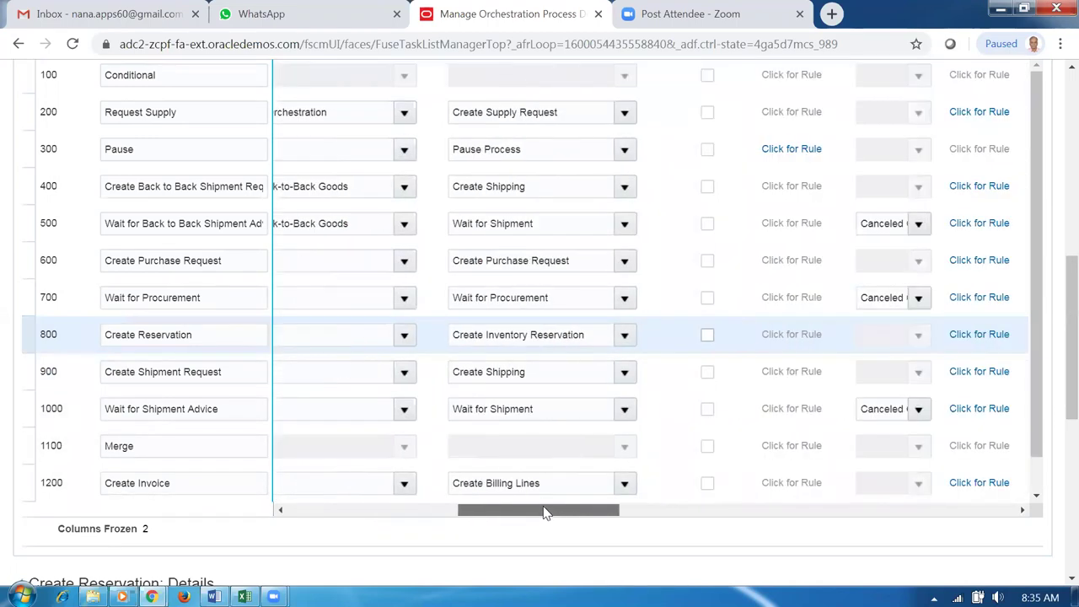
left_click(622, 337)
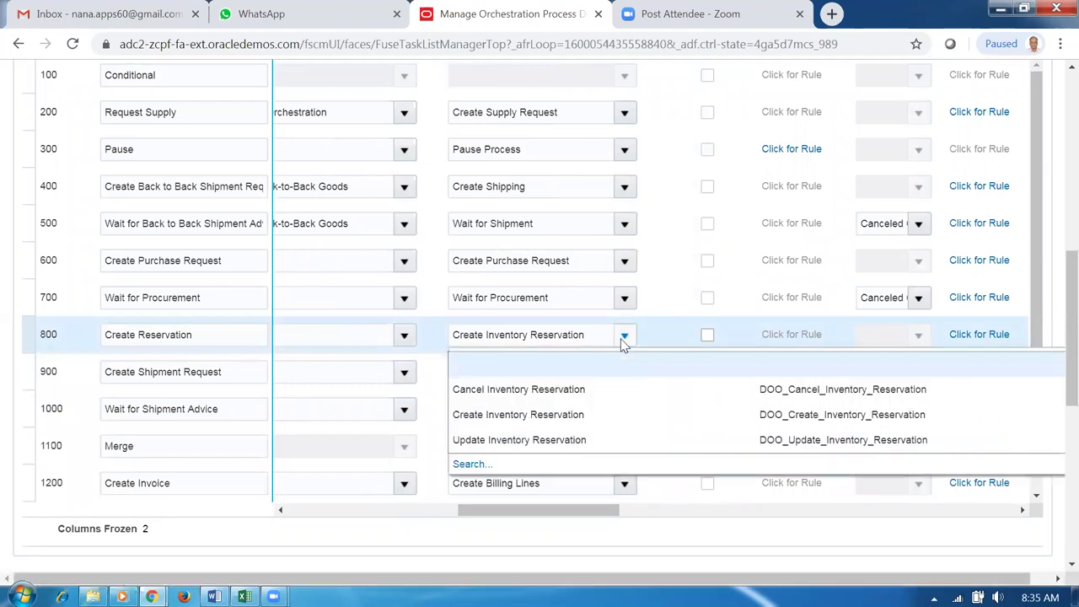
left_click(525, 401)
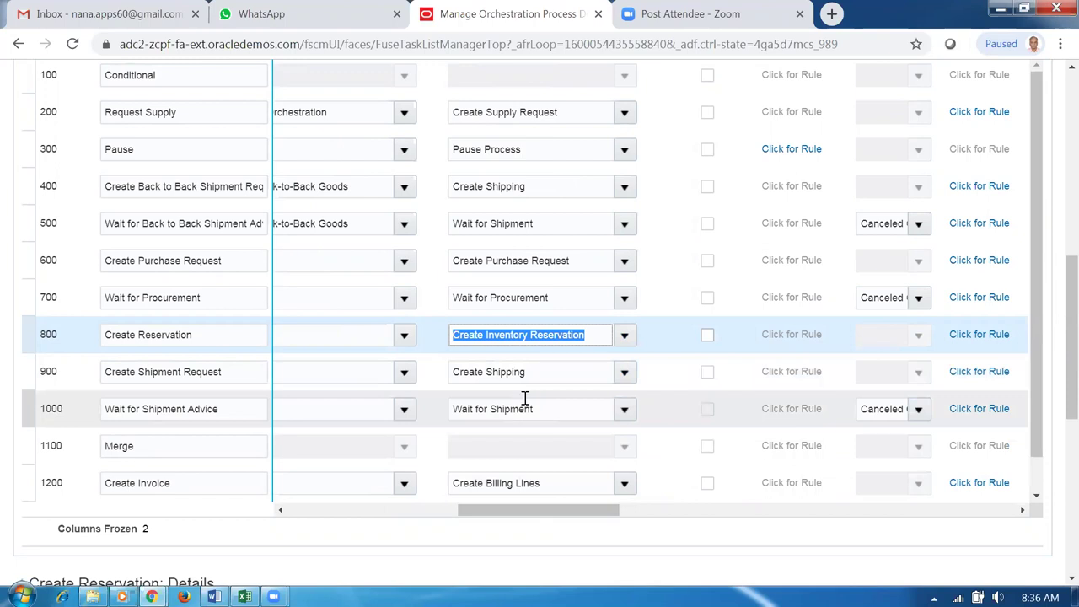
key("Up")
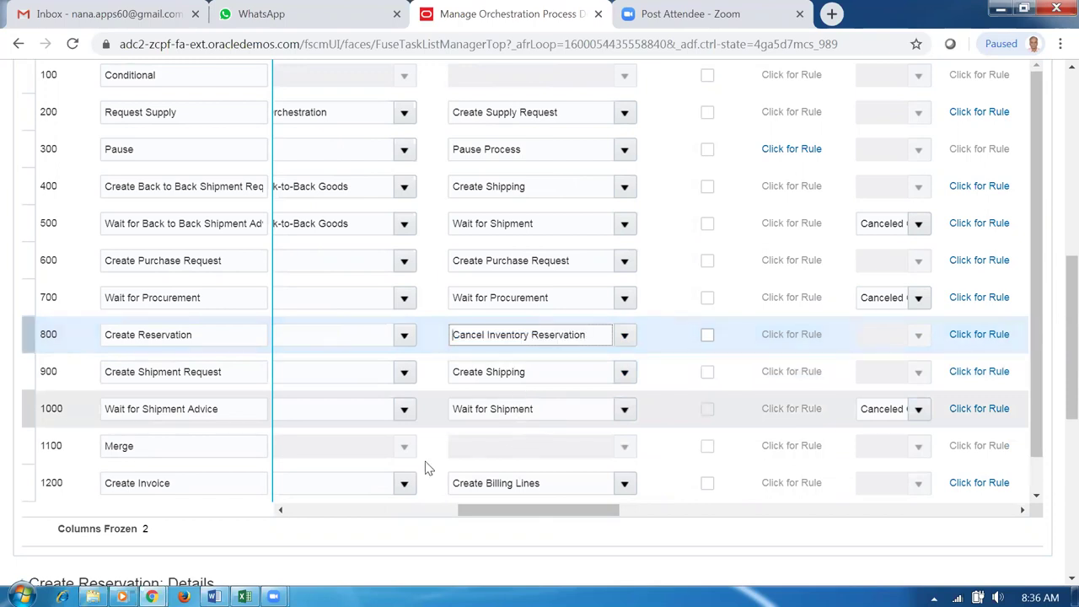
Delete the Create Reservation step, number 800, from the process's step definition
left_click(22, 335)
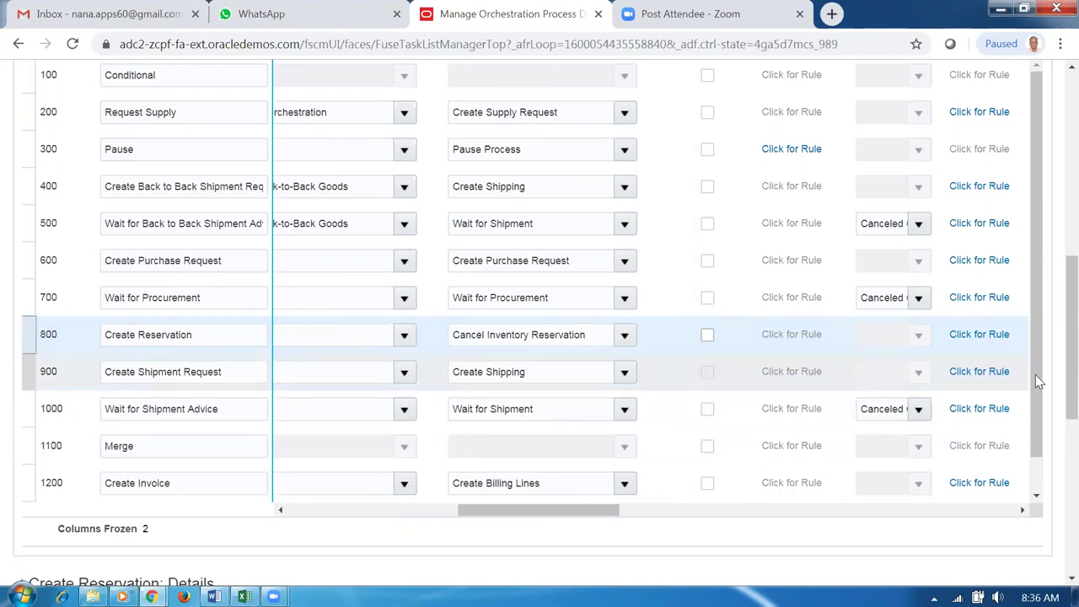
scroll(1055, 325, "up", 3)
scroll(1055, 324, "up", 1)
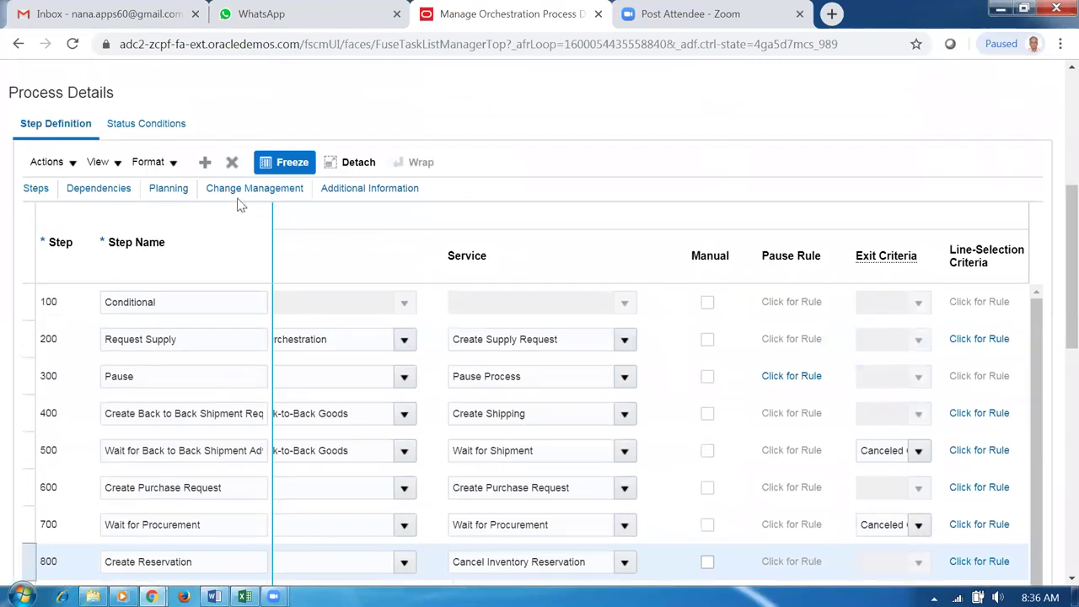
left_click(232, 162)
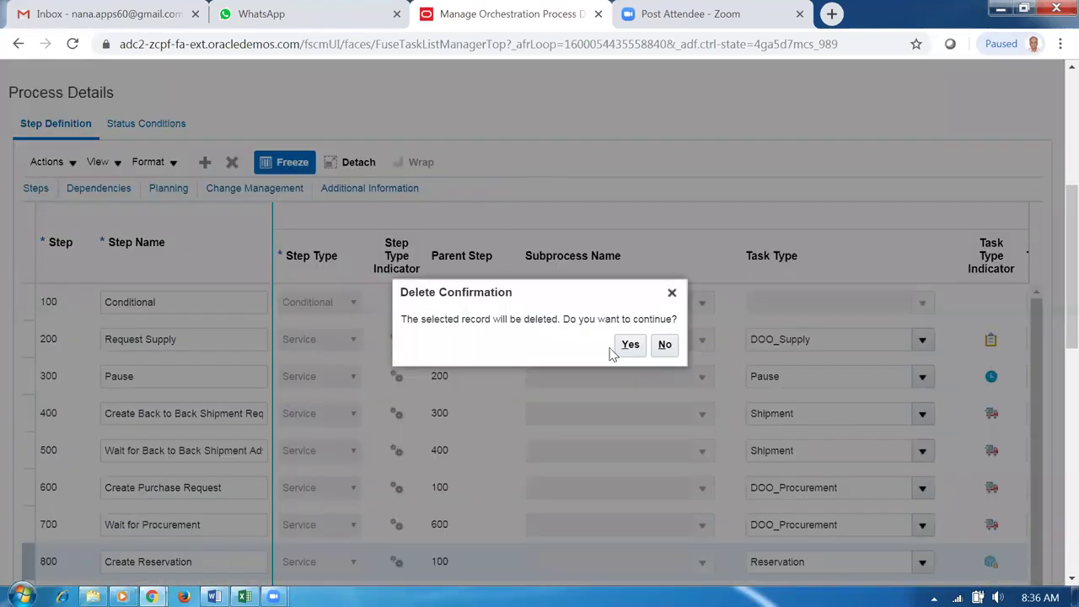
left_click(630, 346)
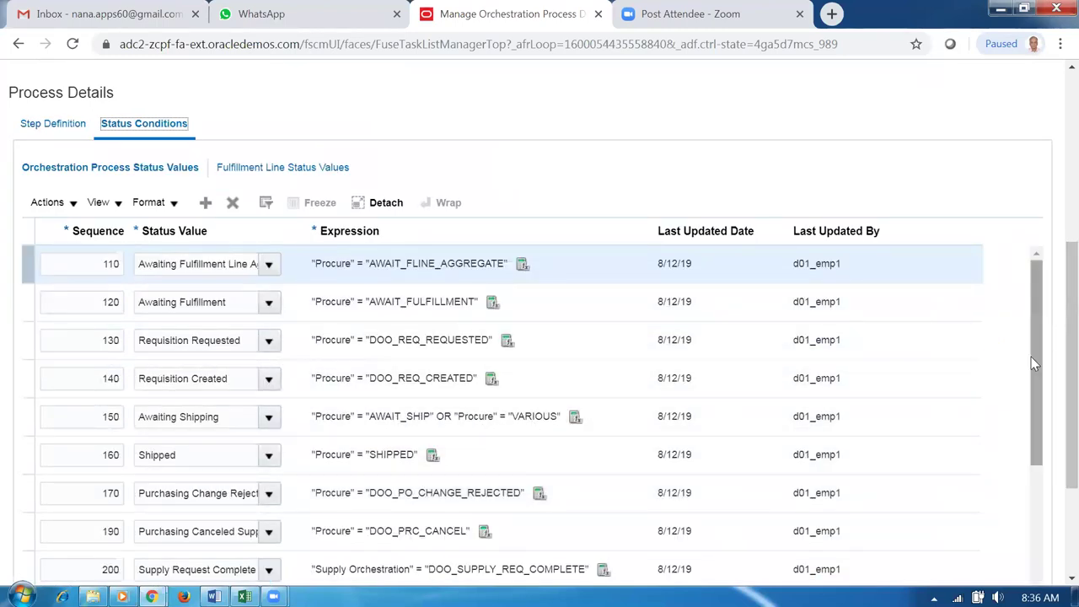
Delete the Reserved condition, sequence 500, from the orchestration process status values
left_click_drag(1031, 356, 1056, 538)
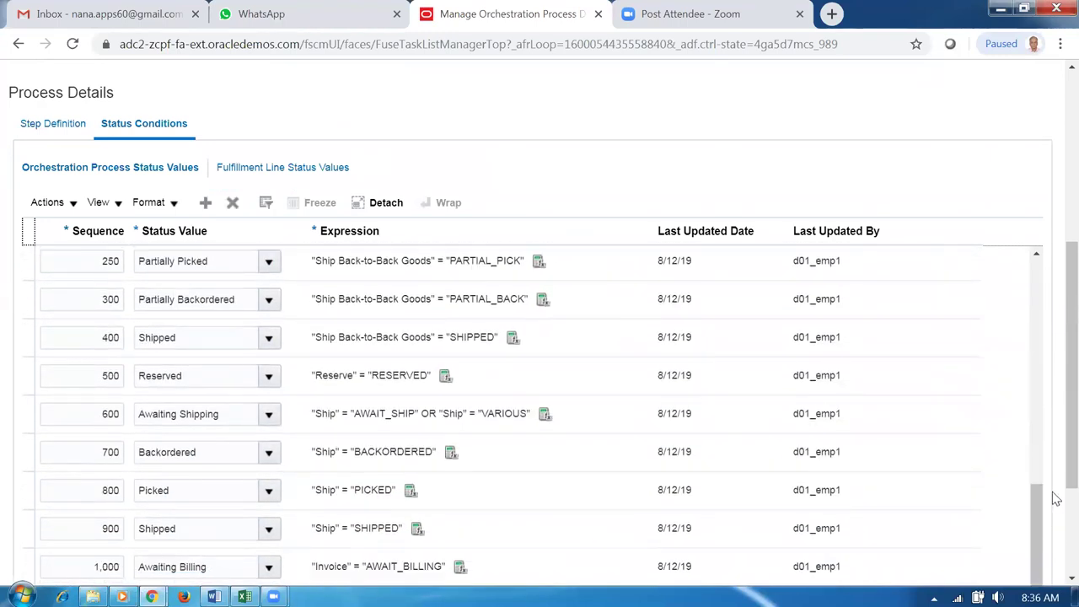
scroll(1056, 393, "down", 2)
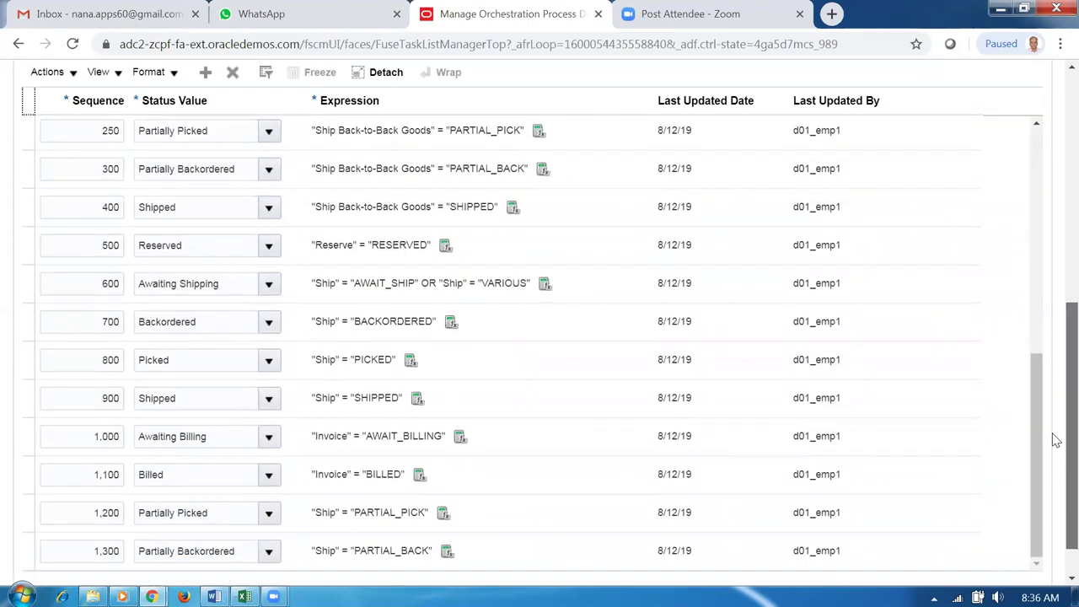
left_click_drag(1035, 456, 1037, 434)
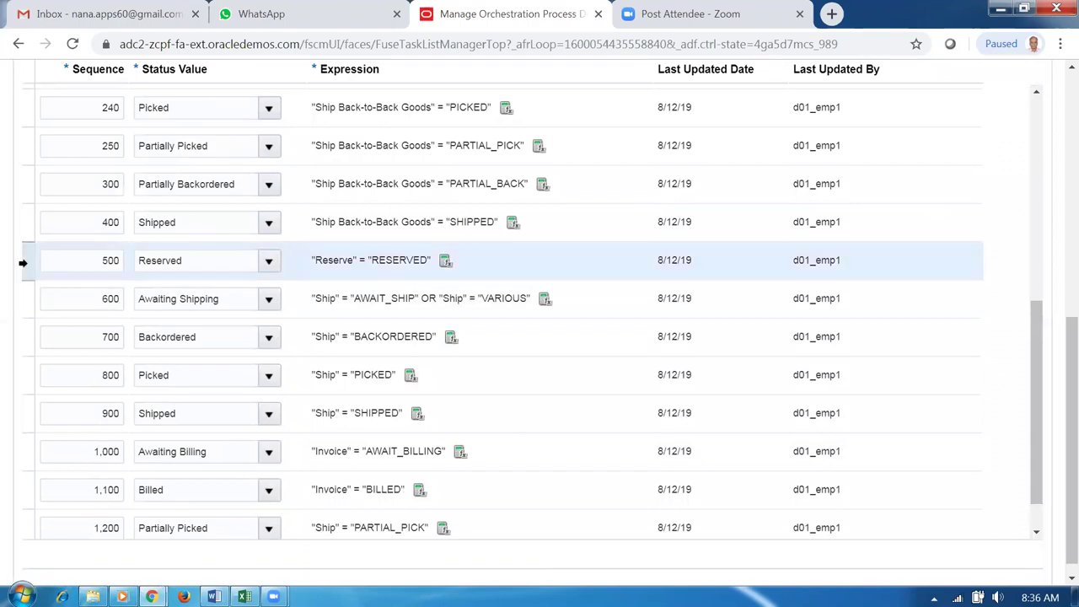
left_click_drag(1055, 318, 1055, 160)
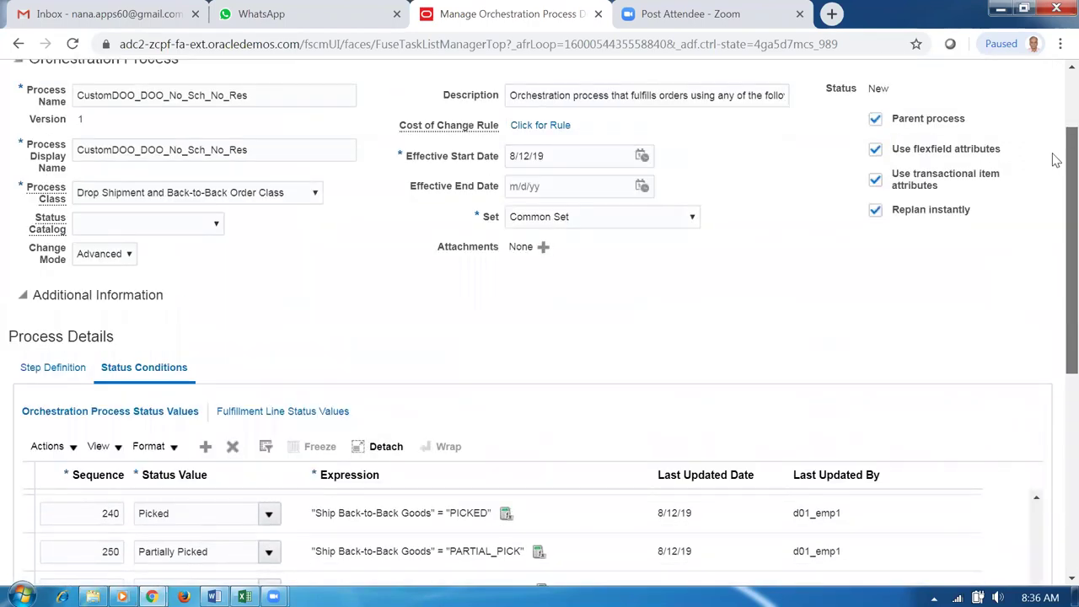
left_click(233, 449)
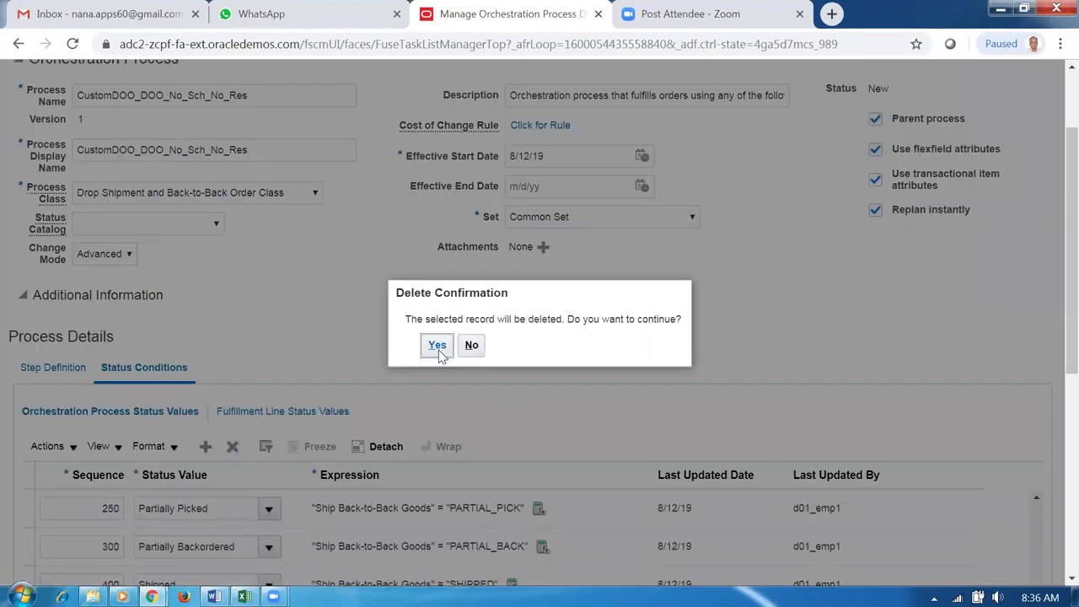
left_click(438, 347)
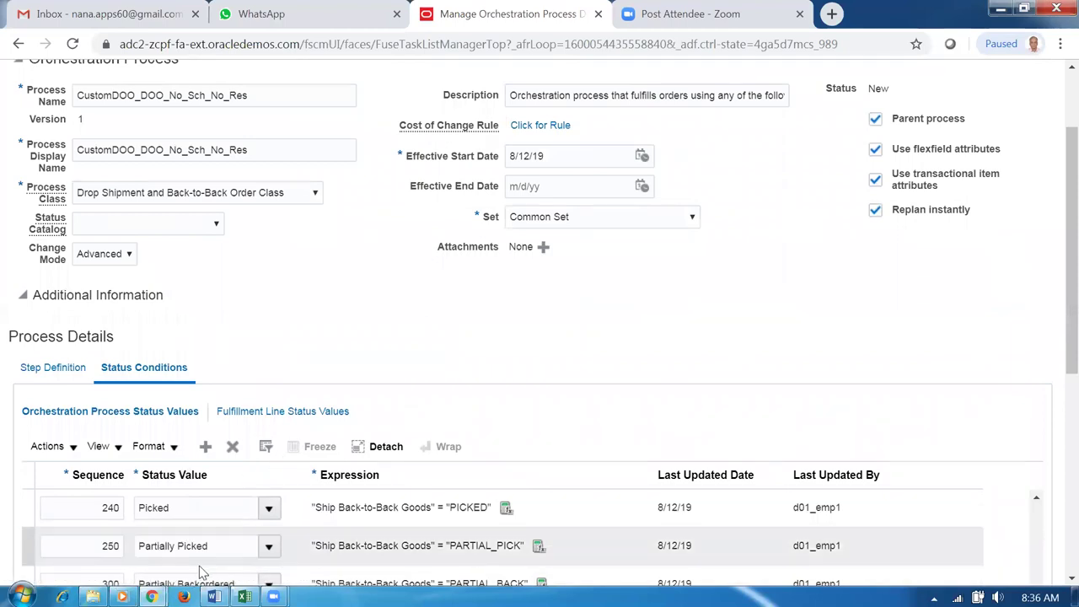
Open the Default fulfillment line status rule set for editing, saving the process changes, and delete its Scheduled condition, sequence 100
left_click(257, 414)
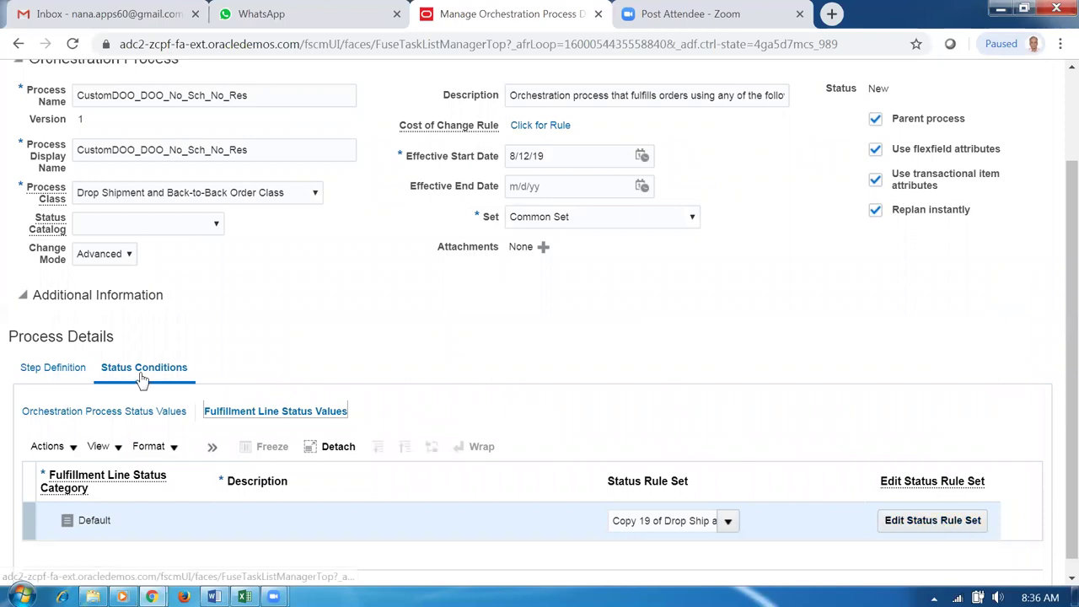
left_click(945, 520)
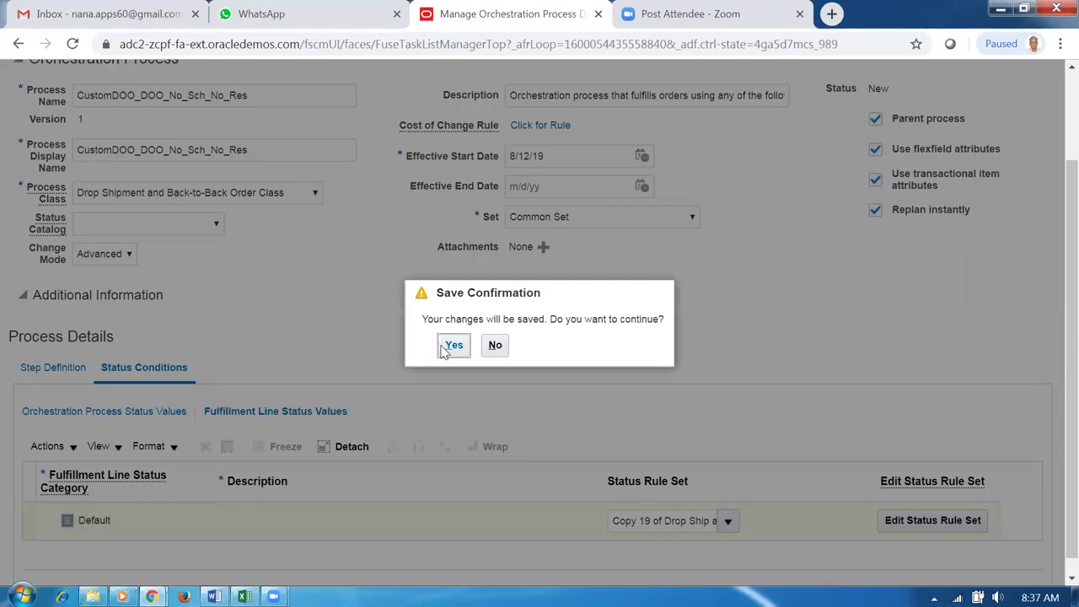
left_click(452, 351)
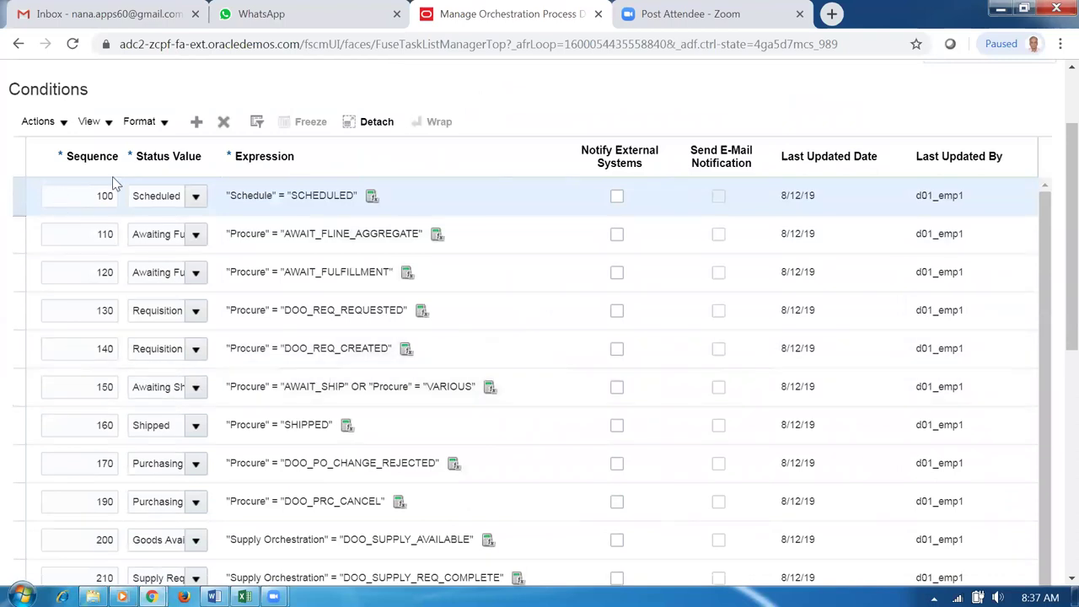
left_click(223, 123)
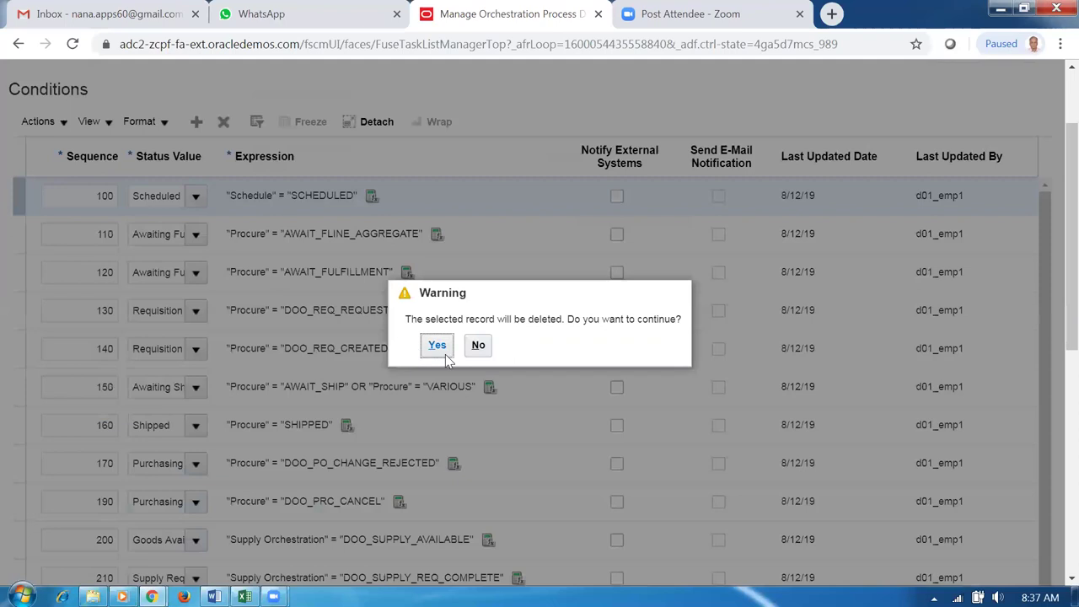
left_click(440, 352)
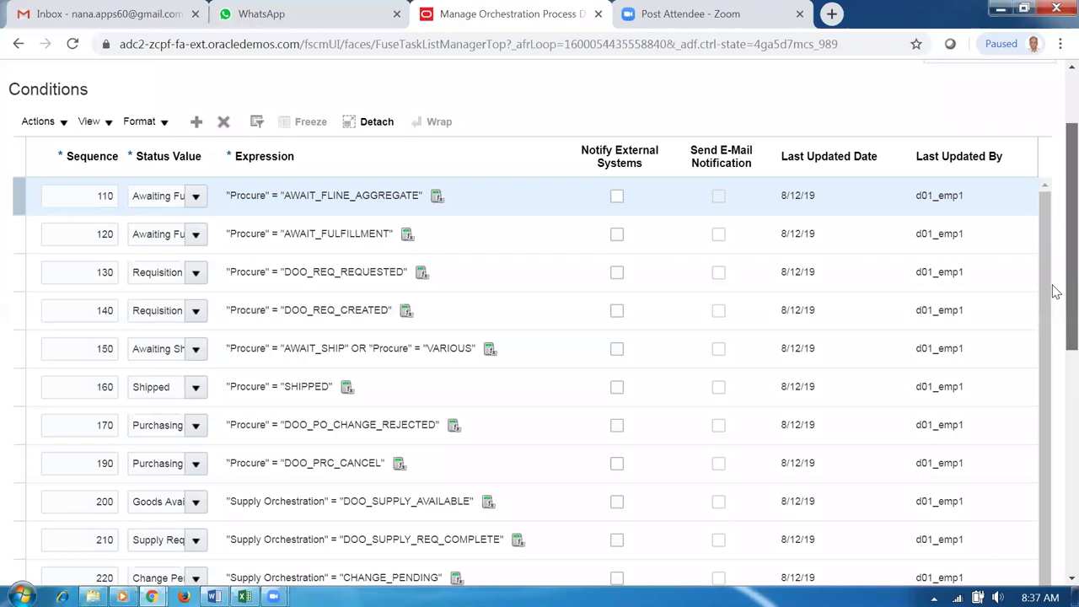
Delete the Reserved condition, sequence 1,100, from the fulfillment line status rule set
left_click_drag(1055, 323, 1052, 500)
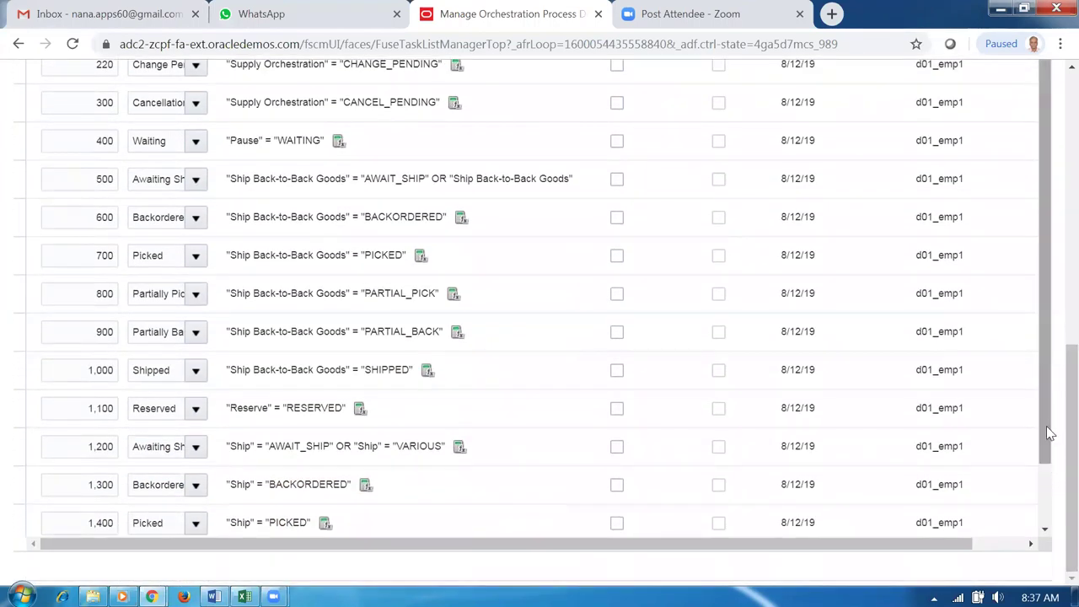
left_click(19, 414)
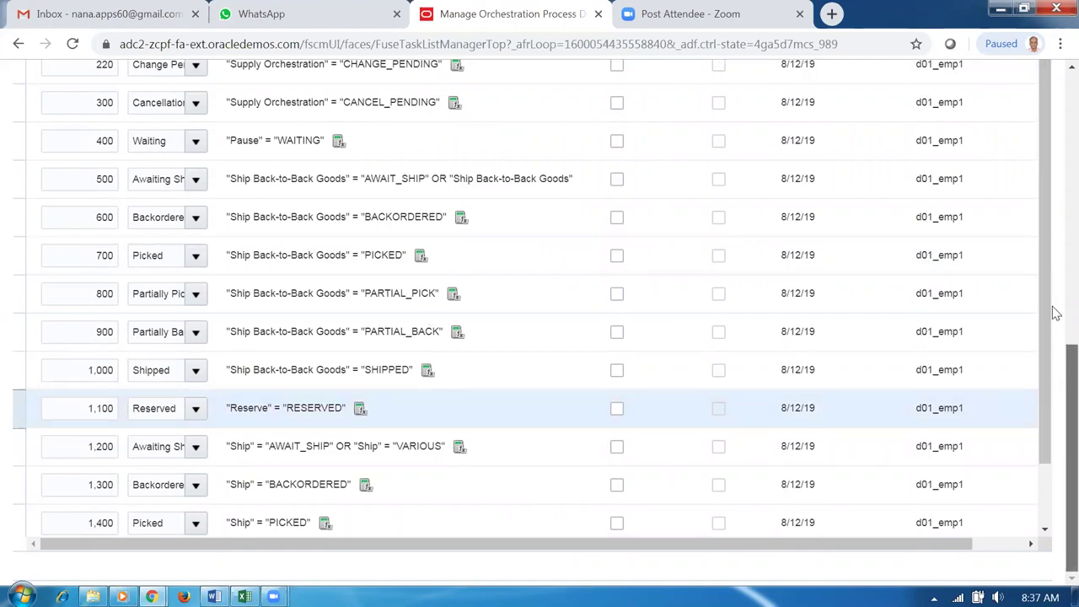
scroll(1055, 313, "up", 10)
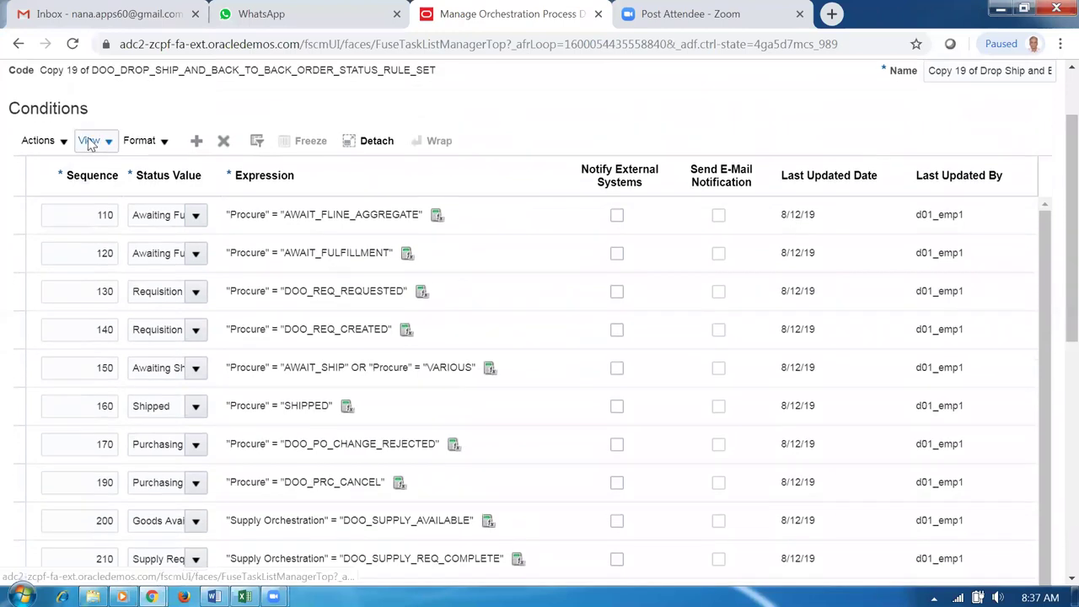
left_click(224, 140)
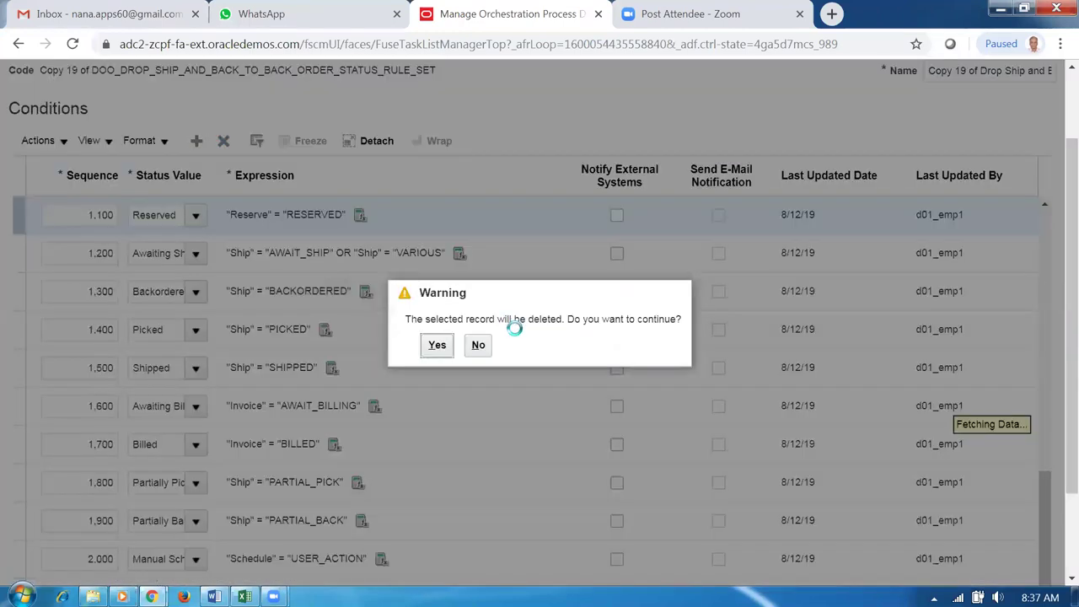
left_click(437, 345)
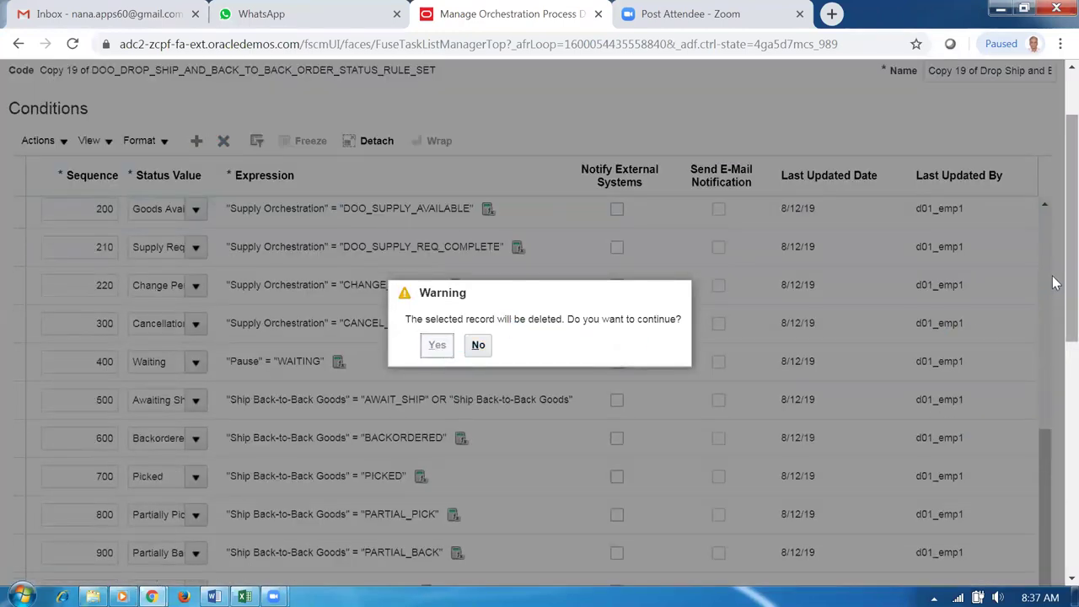
Review the remaining Schedule and Reserve conditions, sequences 2,000 to 2,020, and save and close the status rule set
scroll(1052, 433, "down", 10)
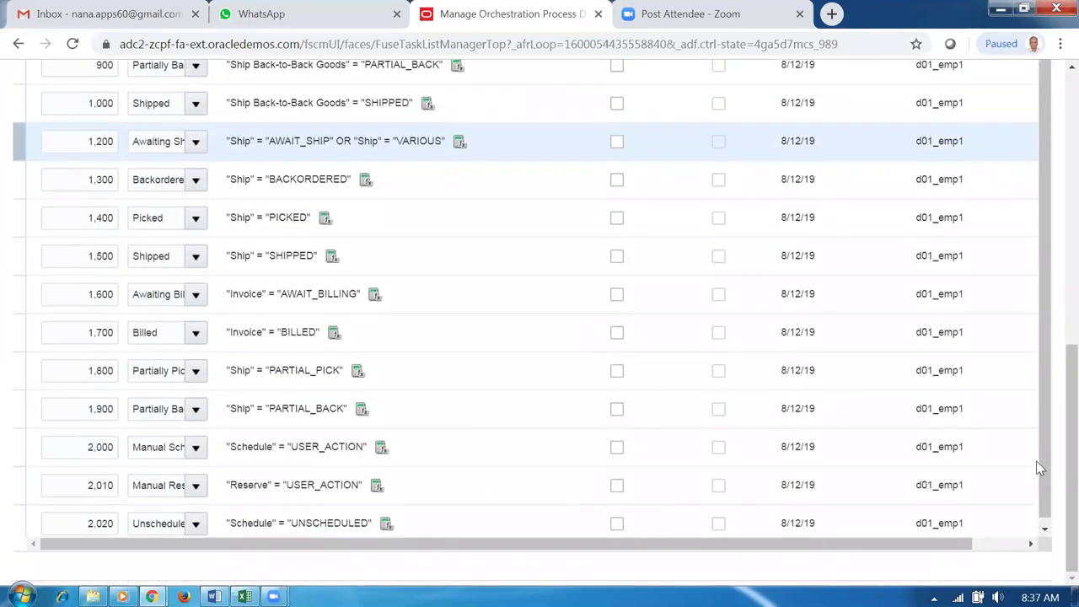
scroll(1042, 437, "down", 1)
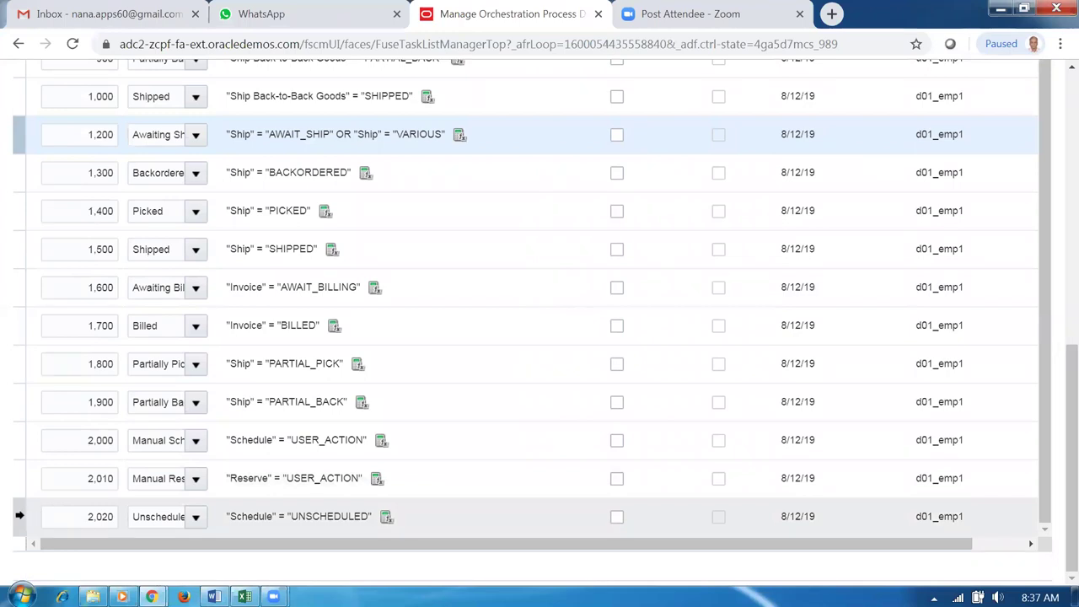
left_click(523, 516)
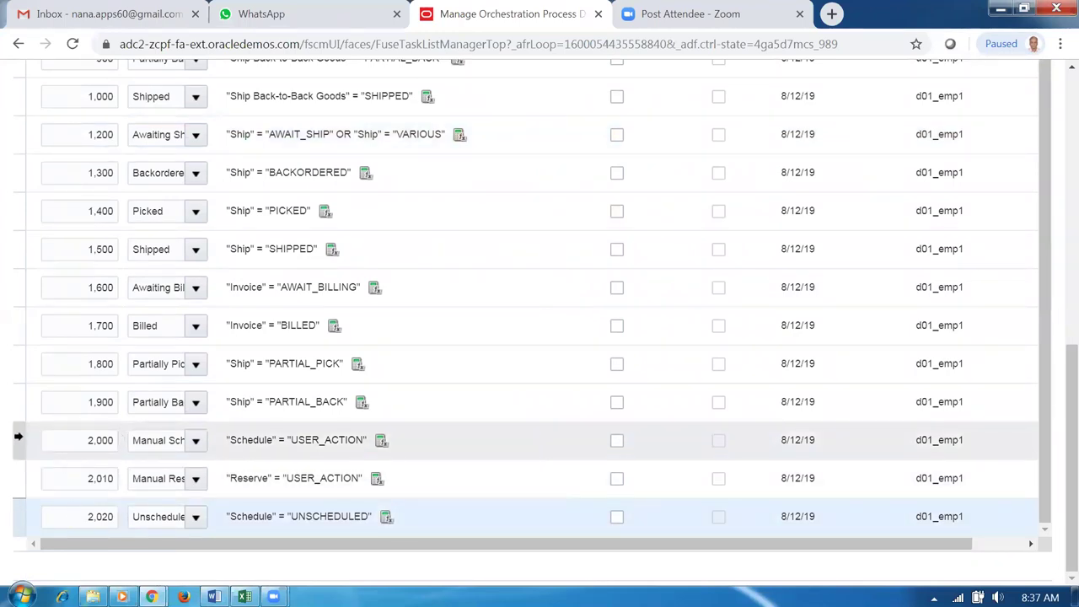
left_click(17, 436)
left_click(21, 477)
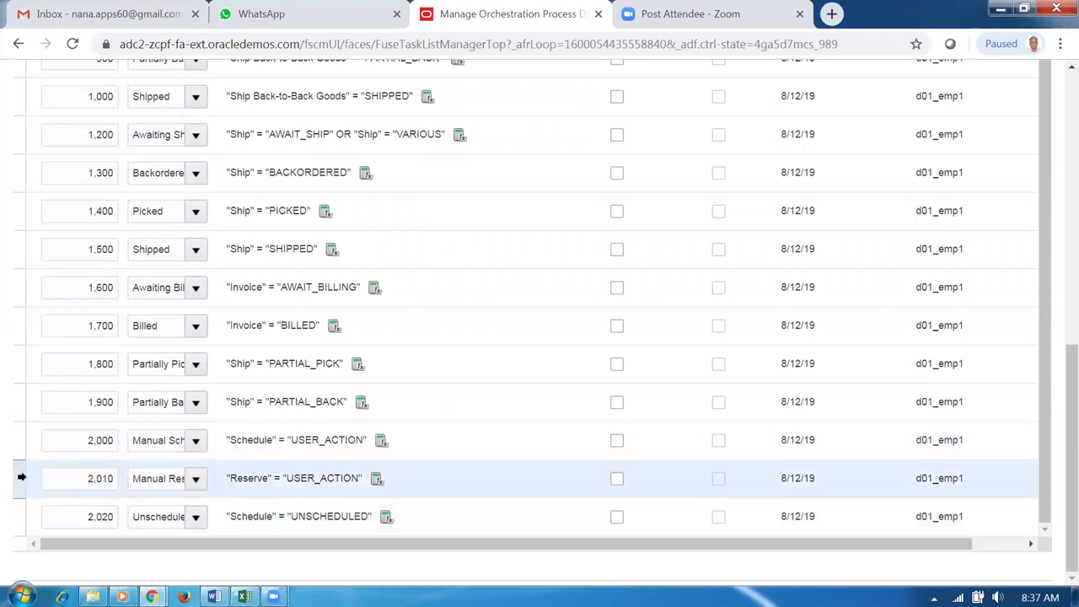
left_click(28, 523)
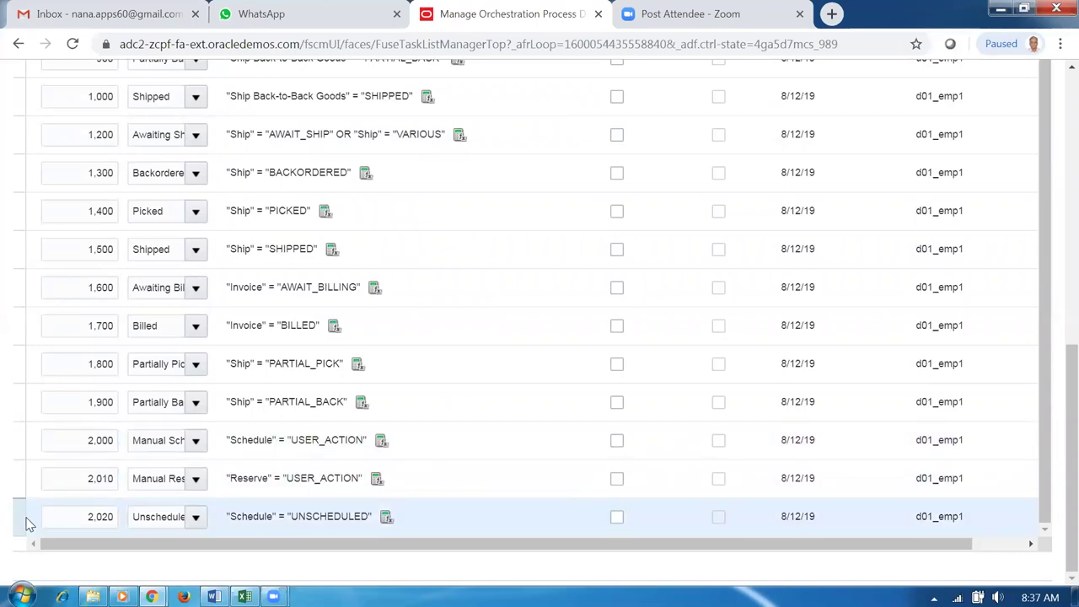
scroll(1056, 381, "up", 10)
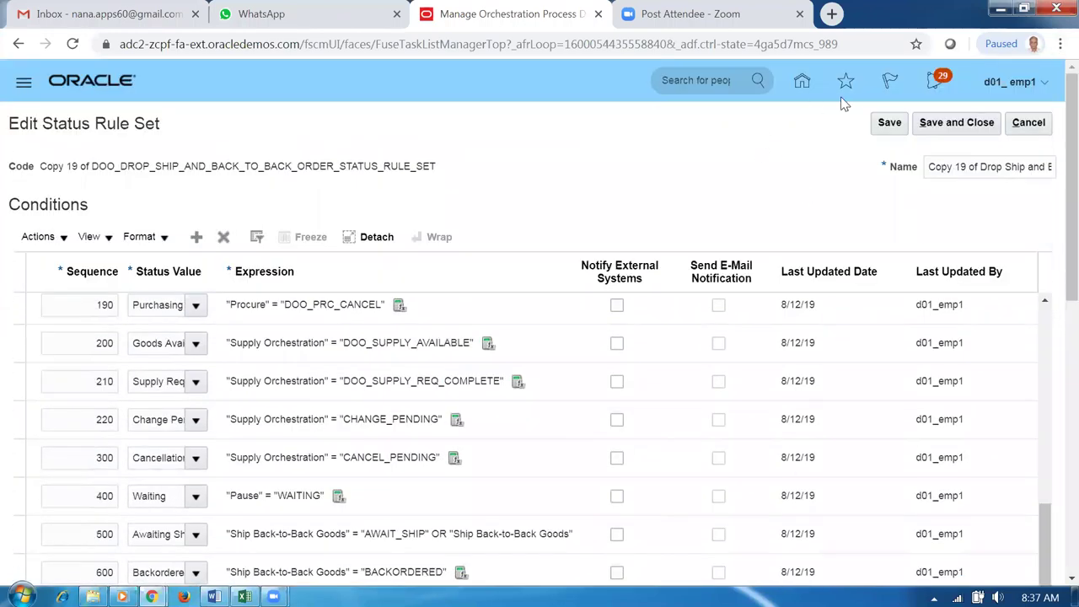
left_click(886, 126)
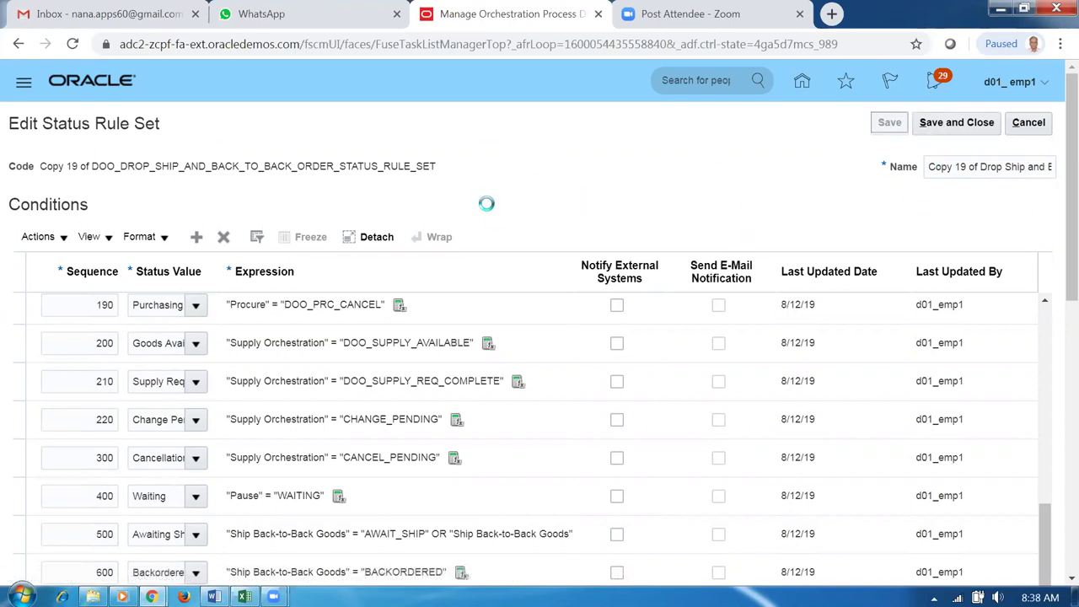
left_click(936, 127)
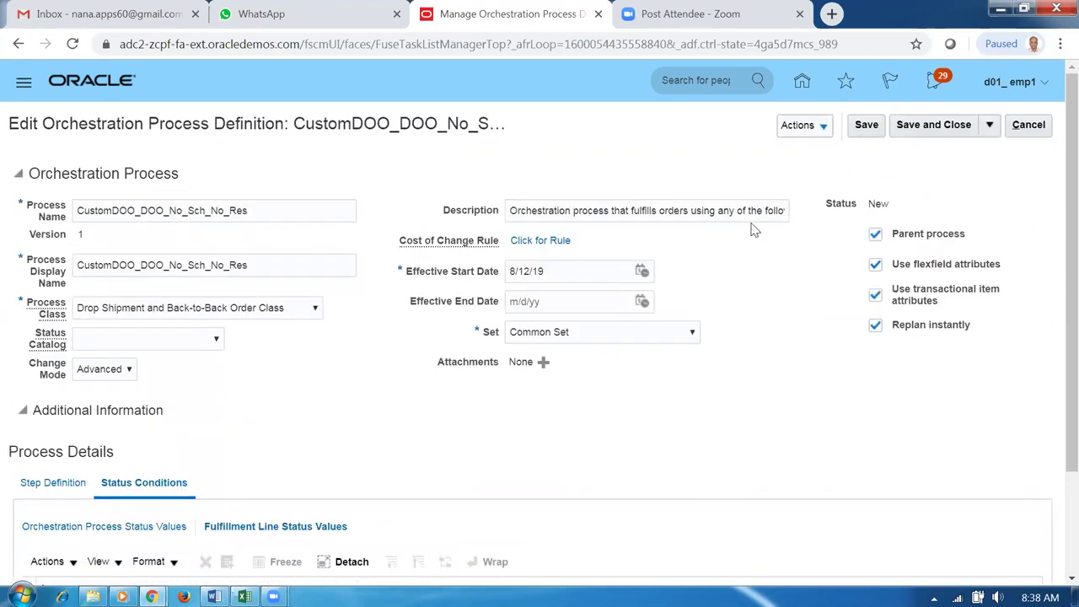
Rename the process and its display name to CustomDOO_DOO_No_Sch_No_Res1 and save the definition
left_click(797, 128)
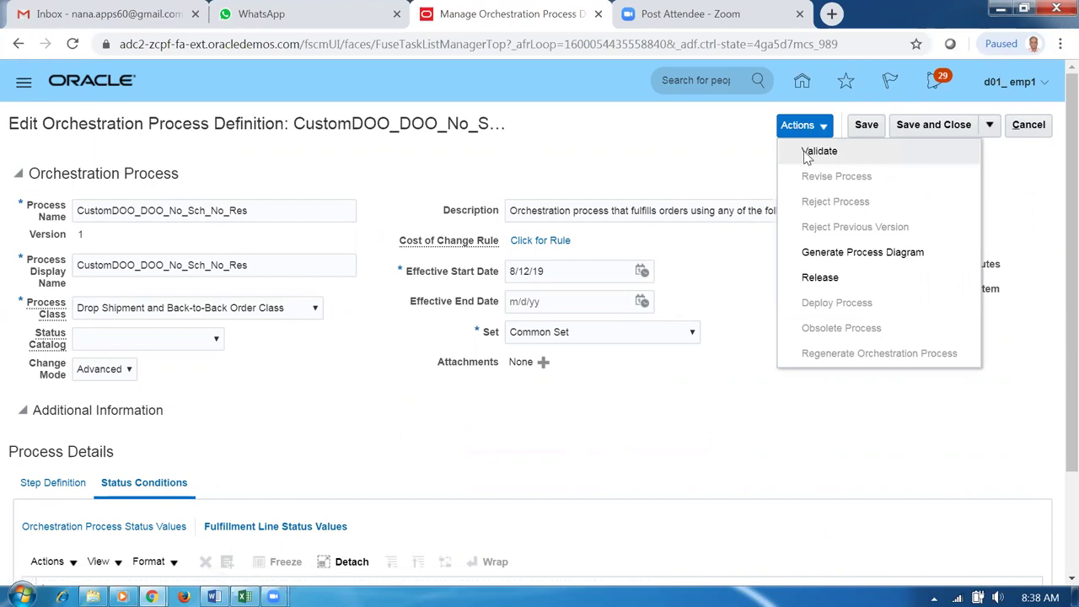
left_click(266, 215)
type("1")
left_click(277, 270)
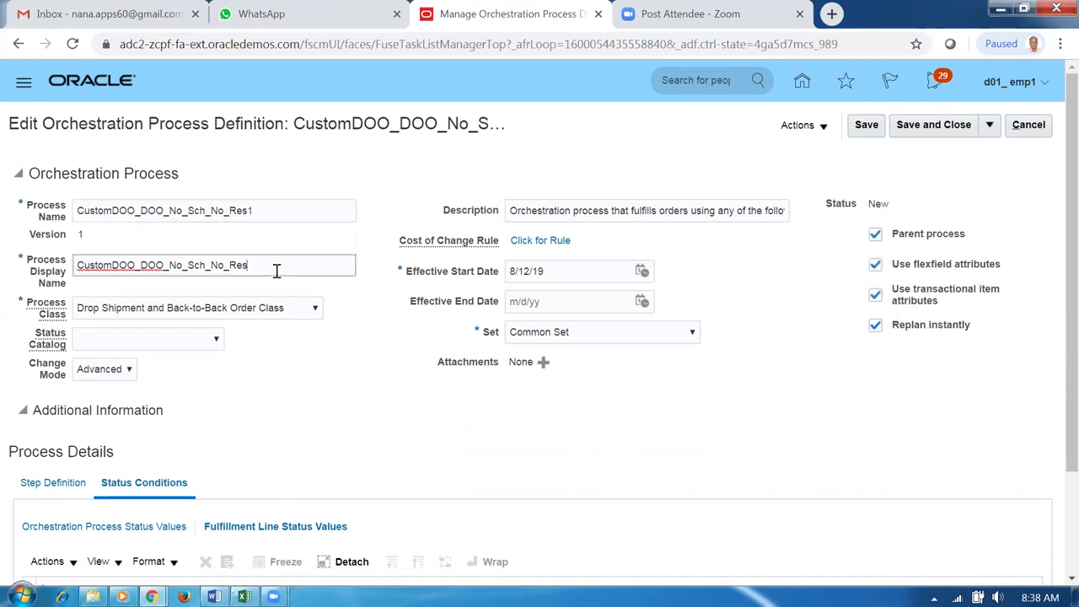
left_click(856, 128)
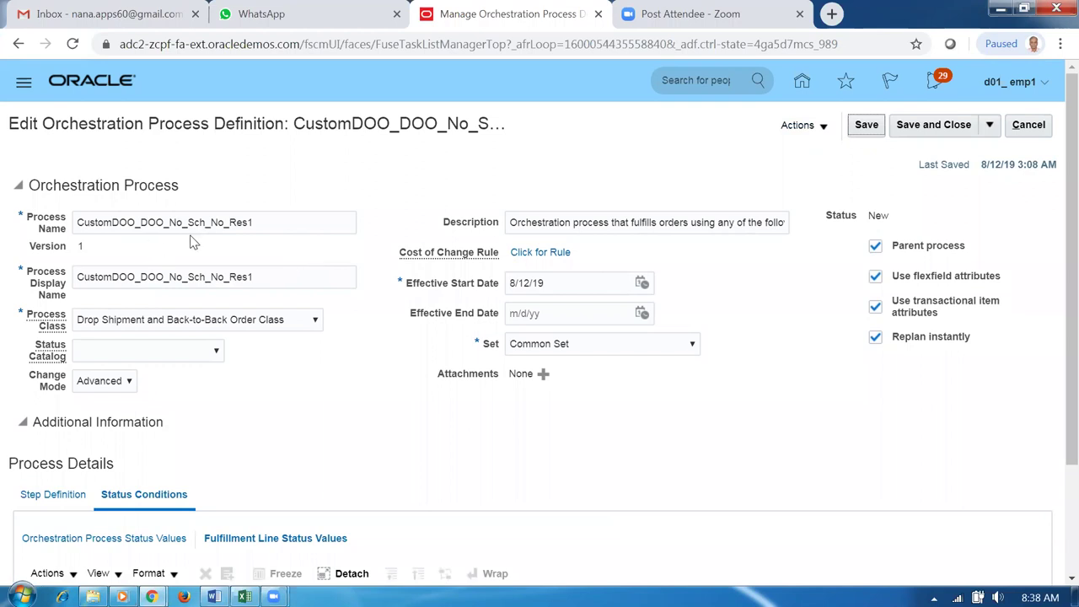
Validate the orchestration process definition, dismiss the validation messages, and leave the definition's edit page
left_click(812, 127)
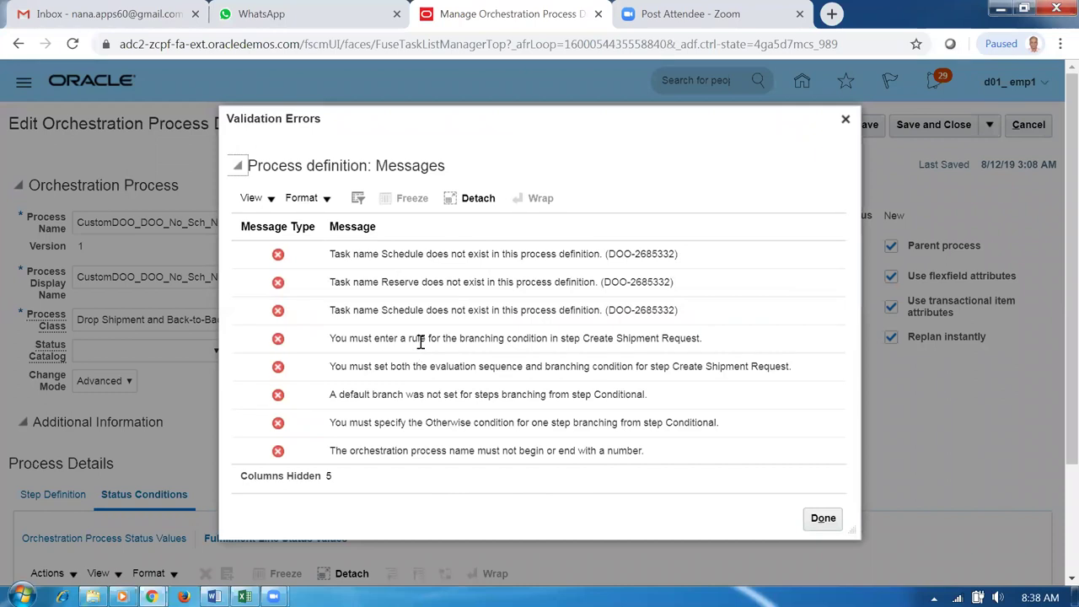
left_click(826, 523)
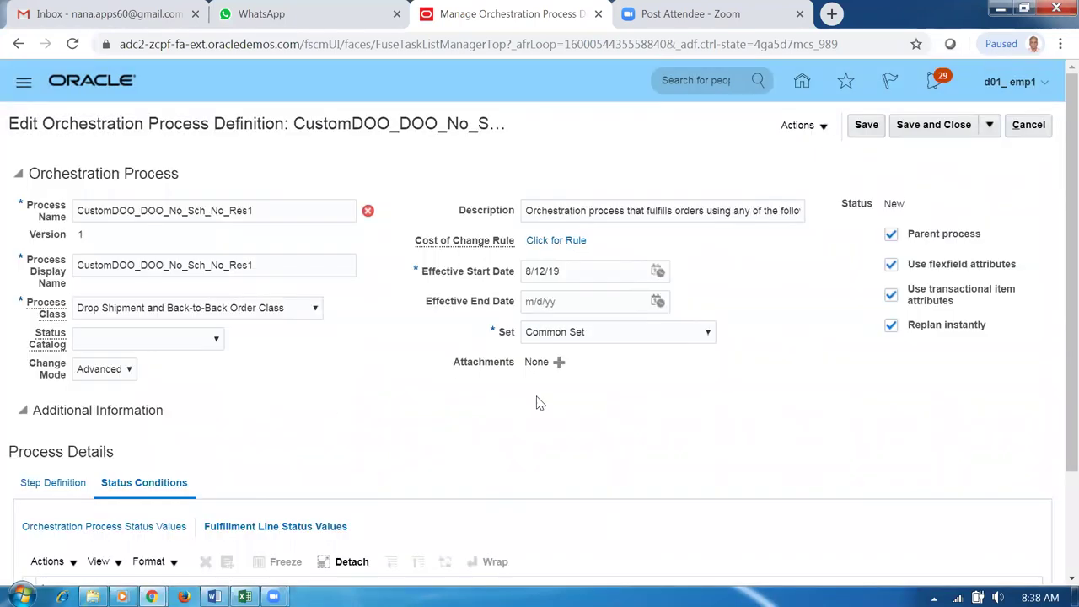
left_click(807, 133)
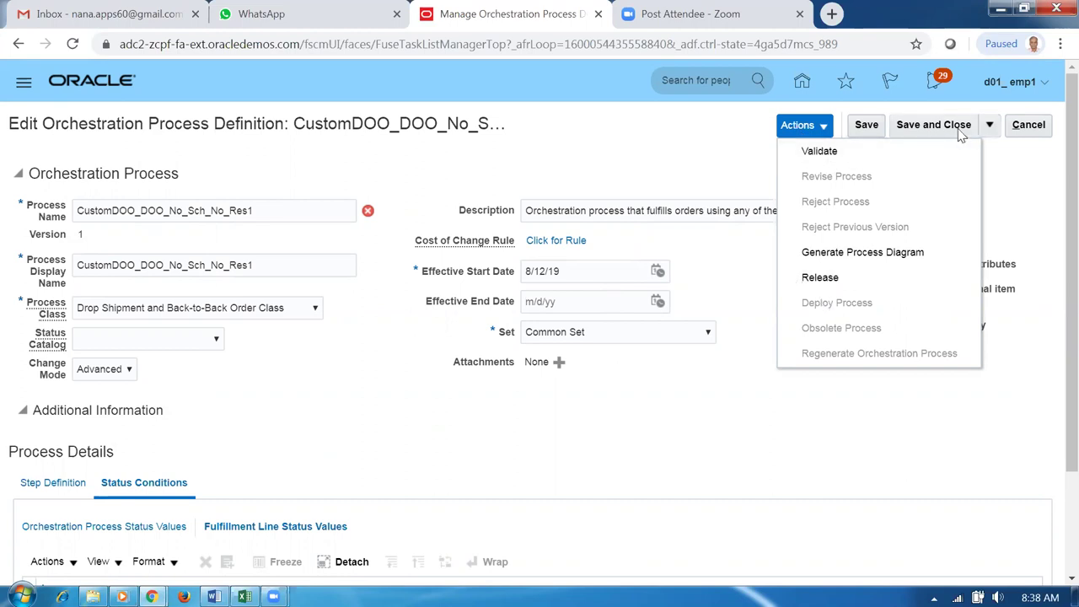
left_click(1028, 125)
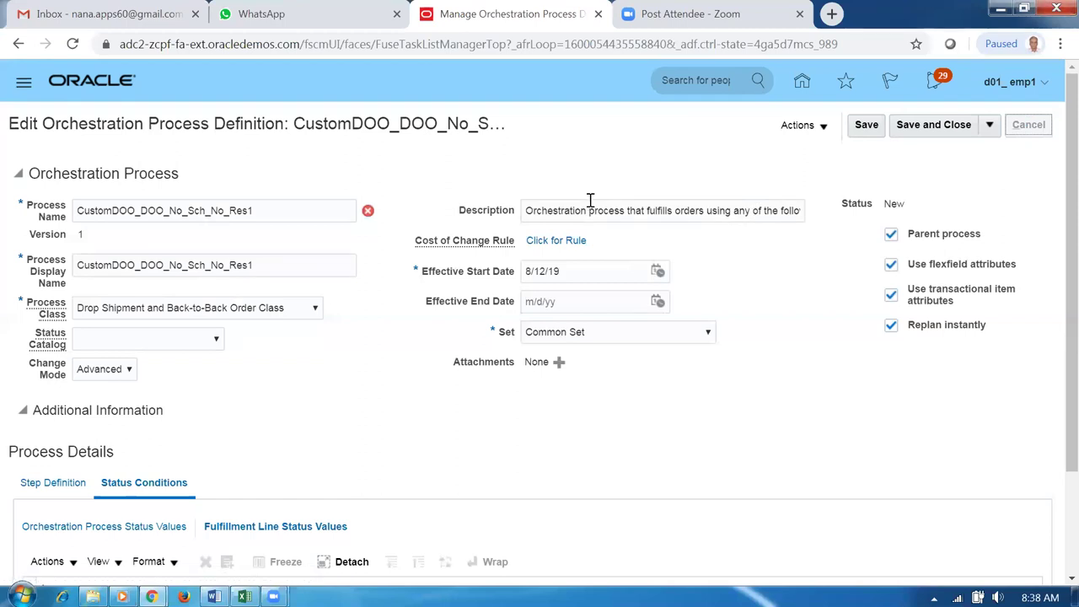
Search the orchestration process definitions for Custom and open the released CustomDOO_No_Sch_No_Res process
double_click(156, 220)
type("Custom")
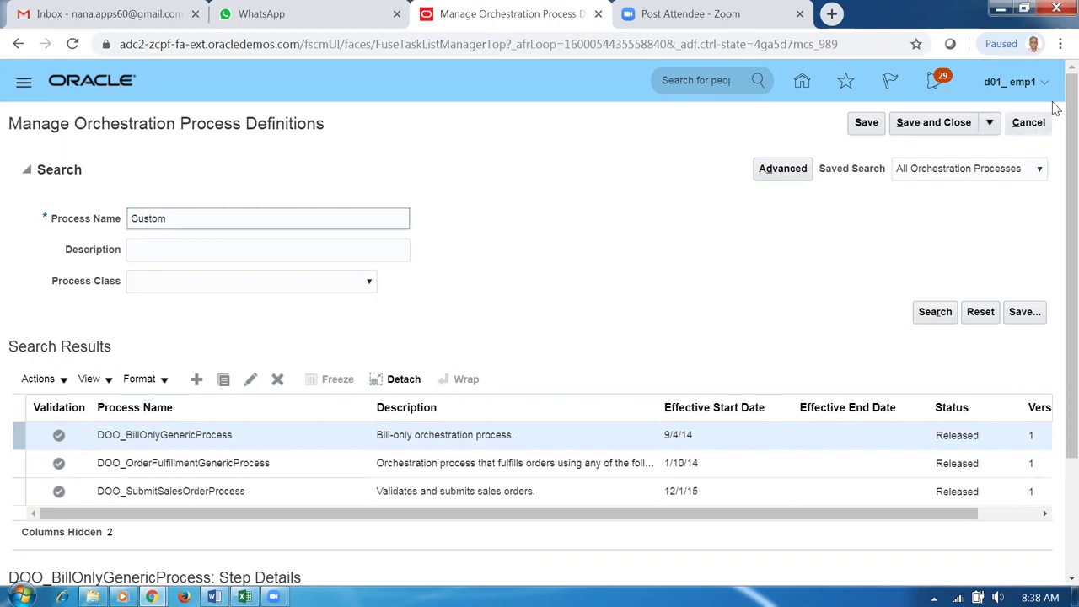
left_click(932, 314)
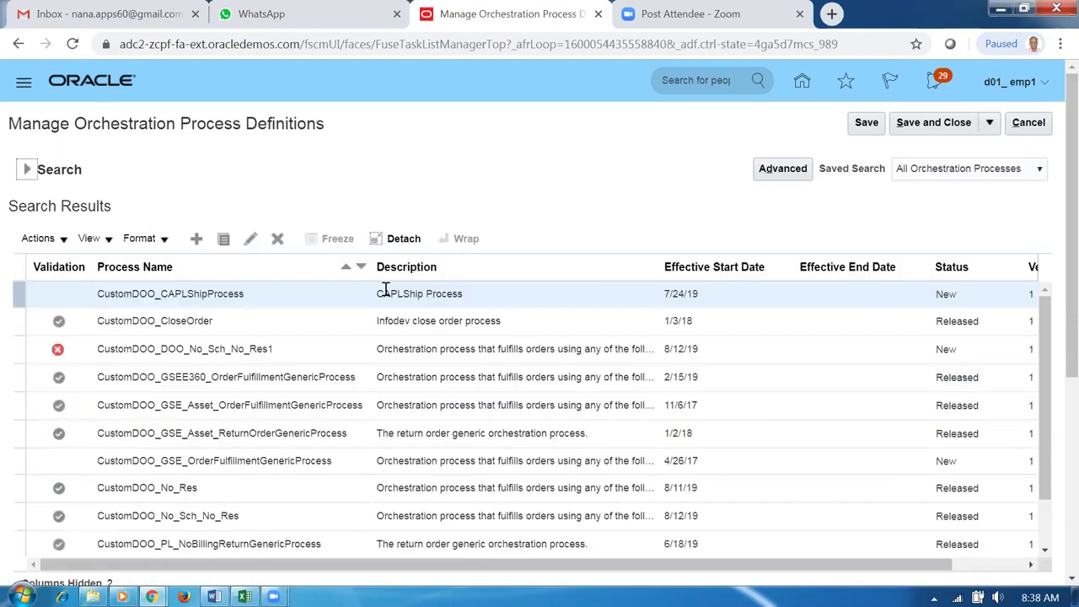
left_click(309, 348)
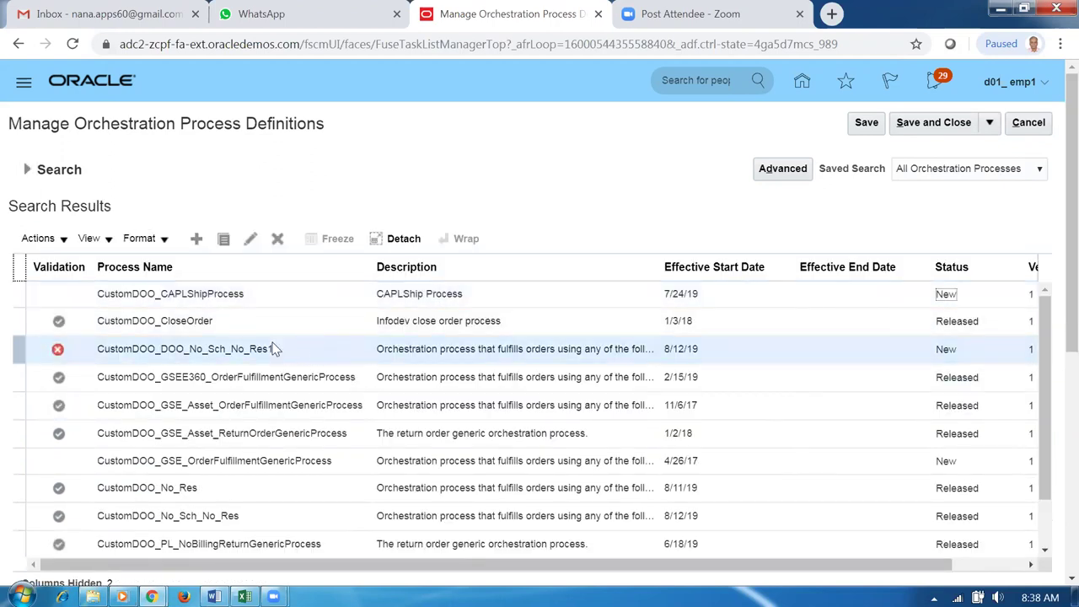
left_click(281, 516)
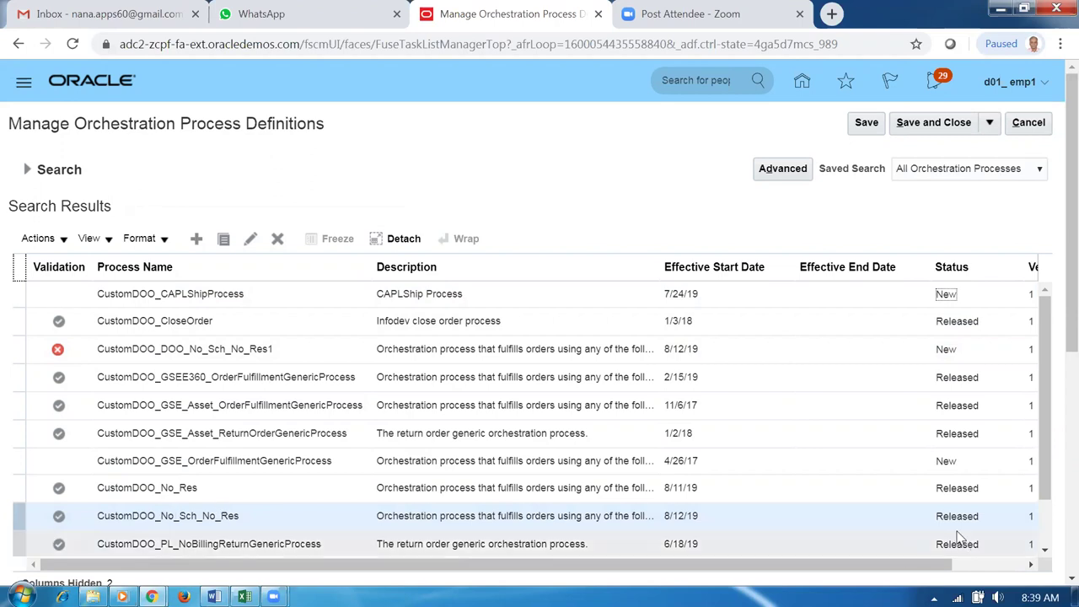
left_click(250, 239)
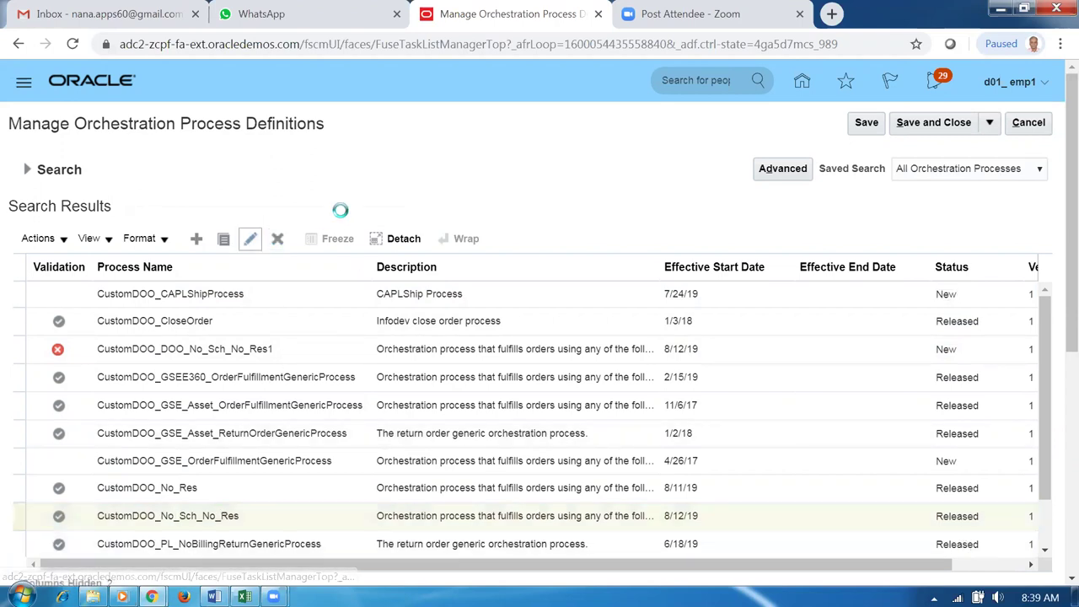
Examine the released process's orchestration process status values and its step definition
scroll(342, 337, "down", 4)
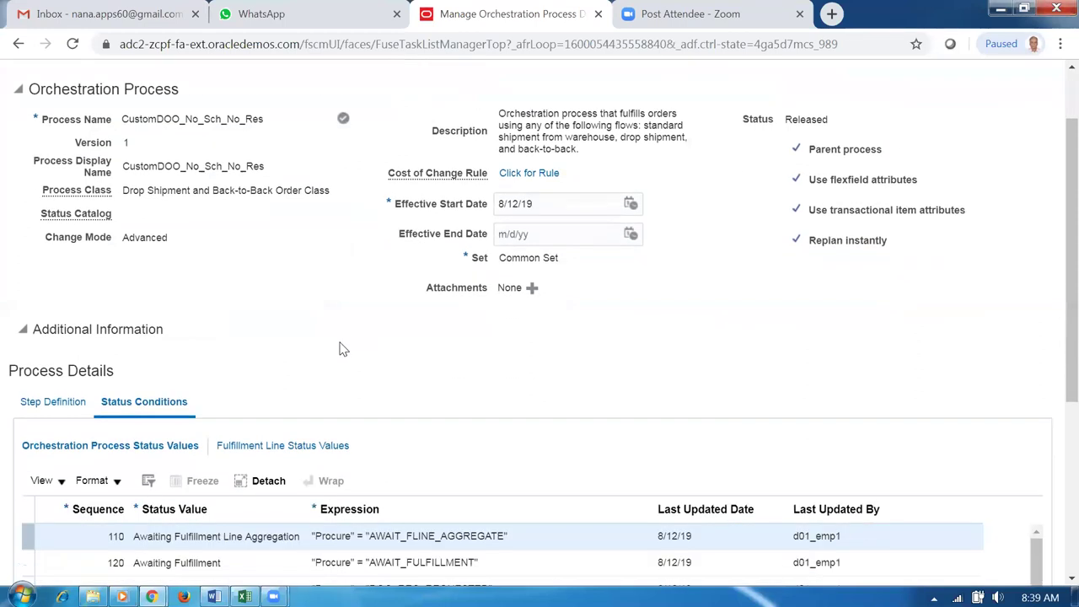
scroll(343, 354, "down", 5)
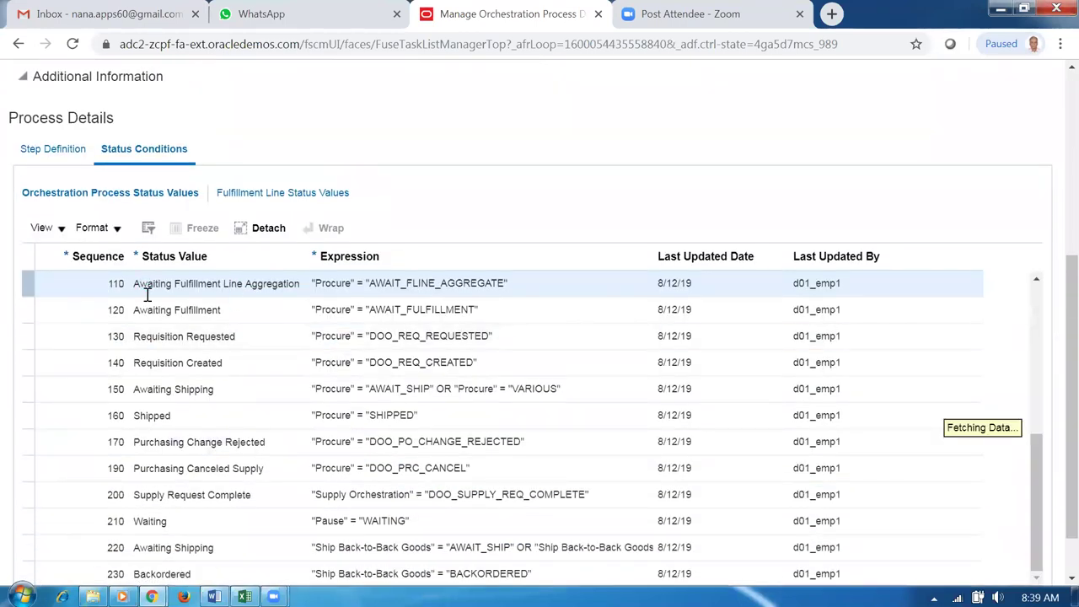
scroll(1056, 397, "down", 1)
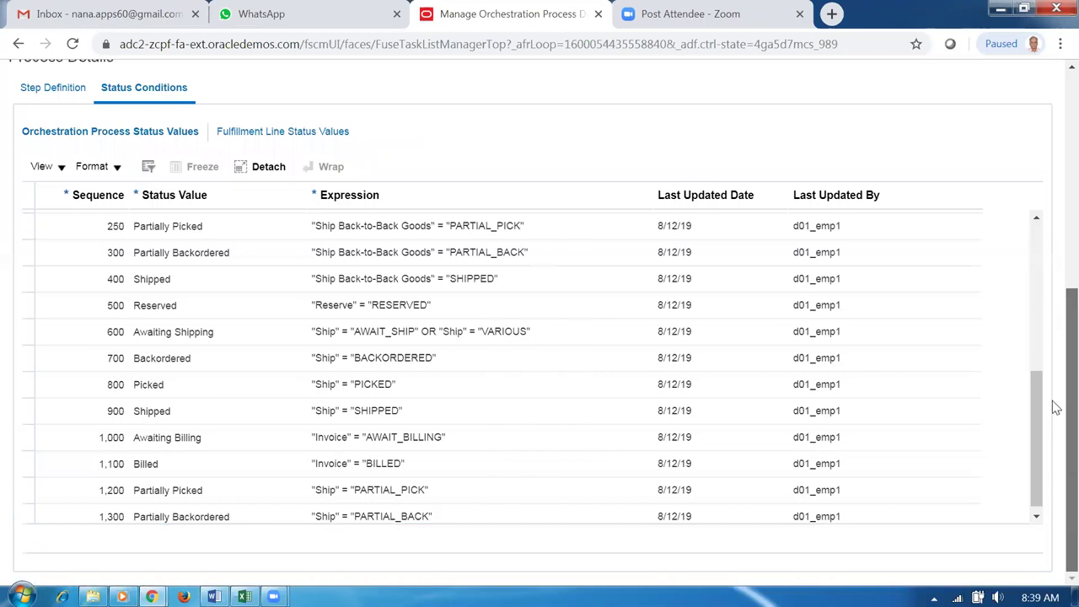
scroll(1055, 322, "up", 2)
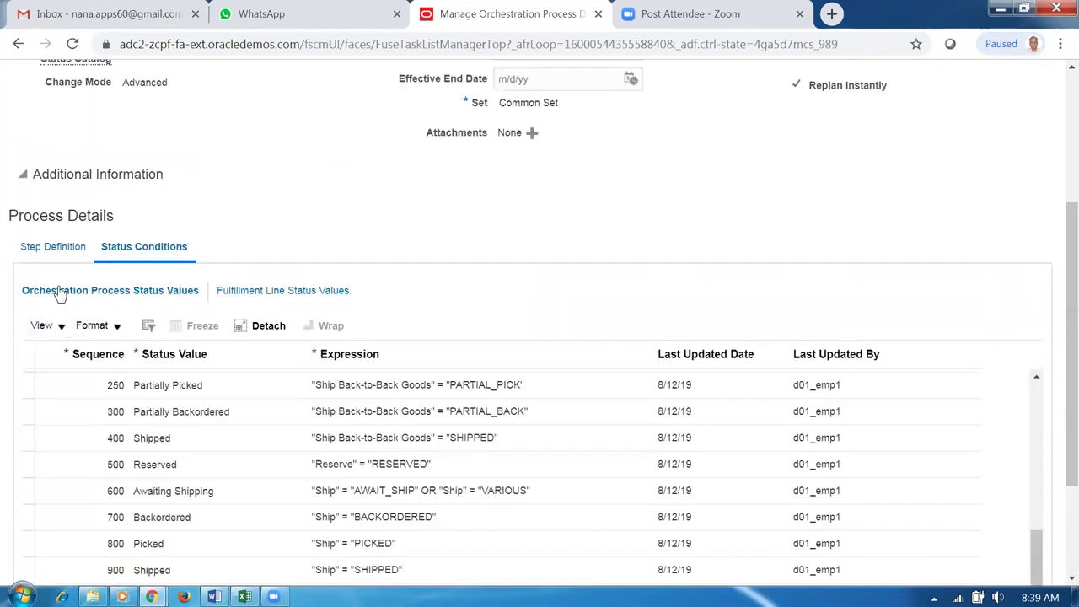
left_click(48, 247)
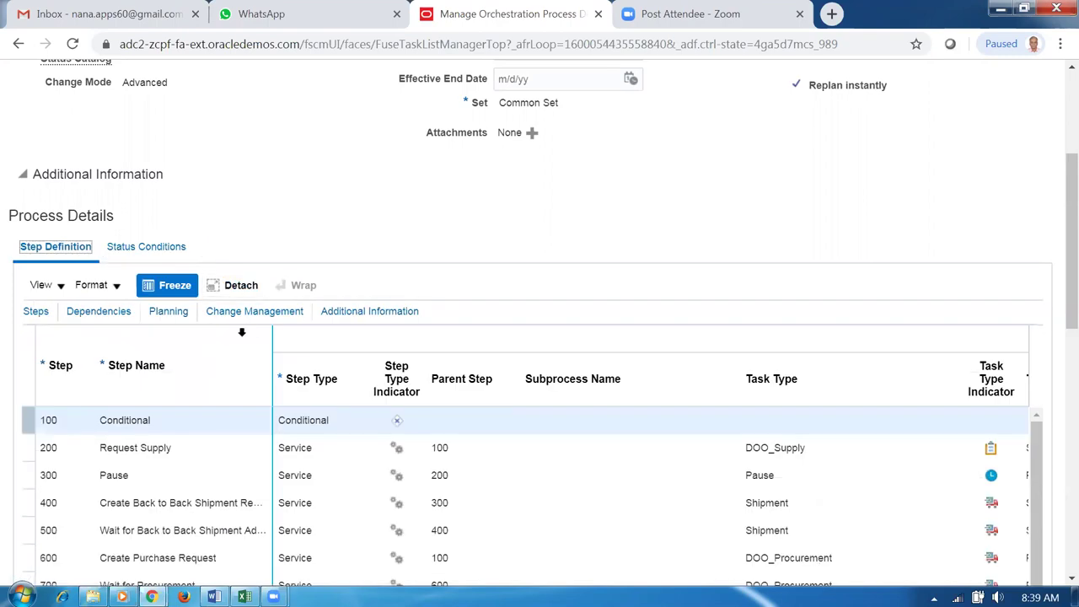
scroll(224, 398, "down", 1)
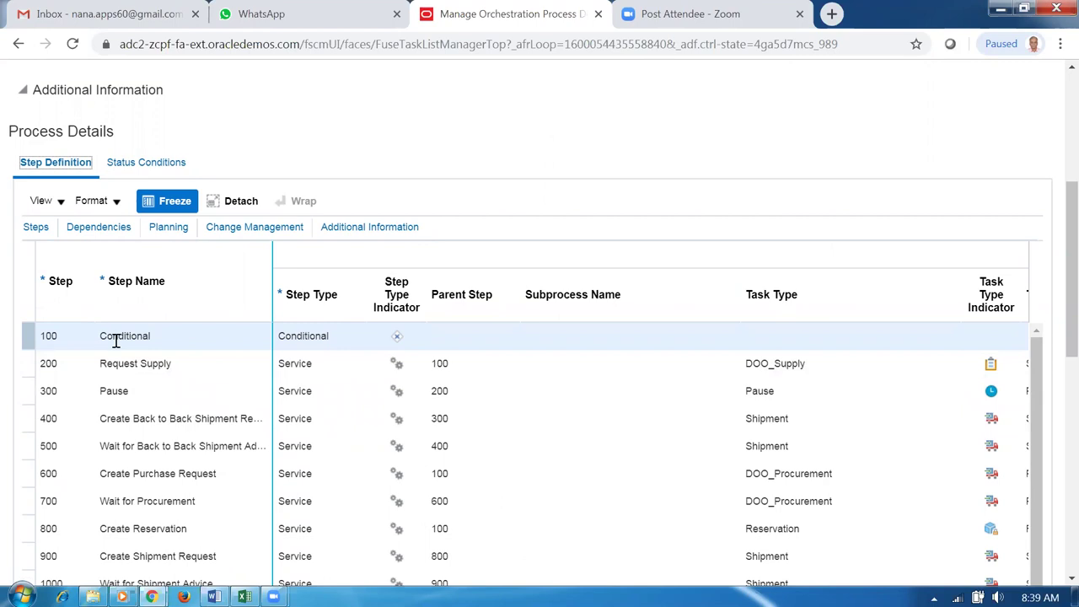
scroll(1054, 380, "down", 5)
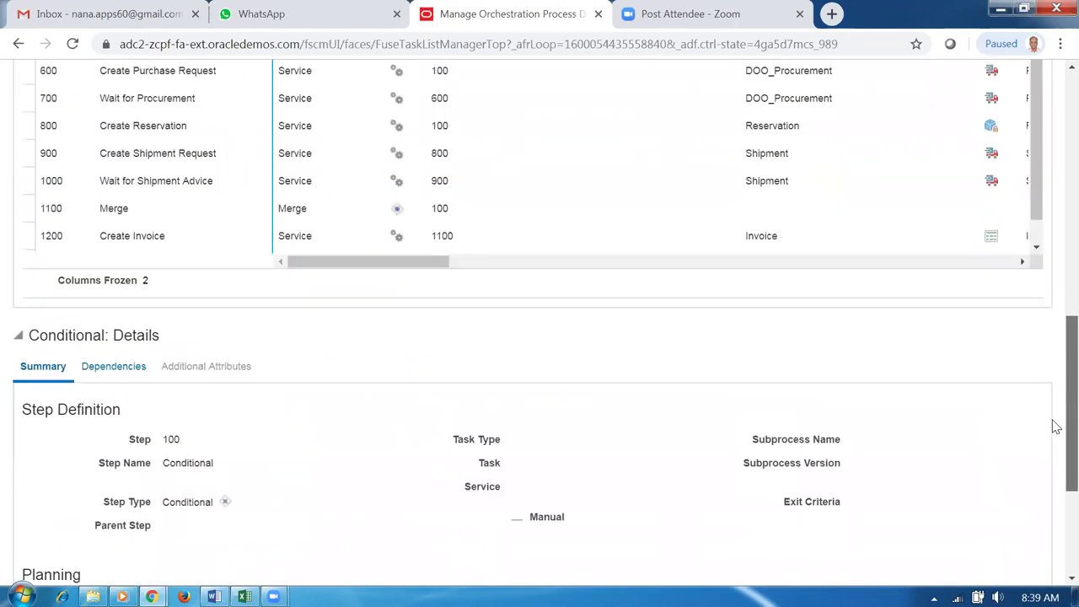
scroll(1053, 396, "up", 10)
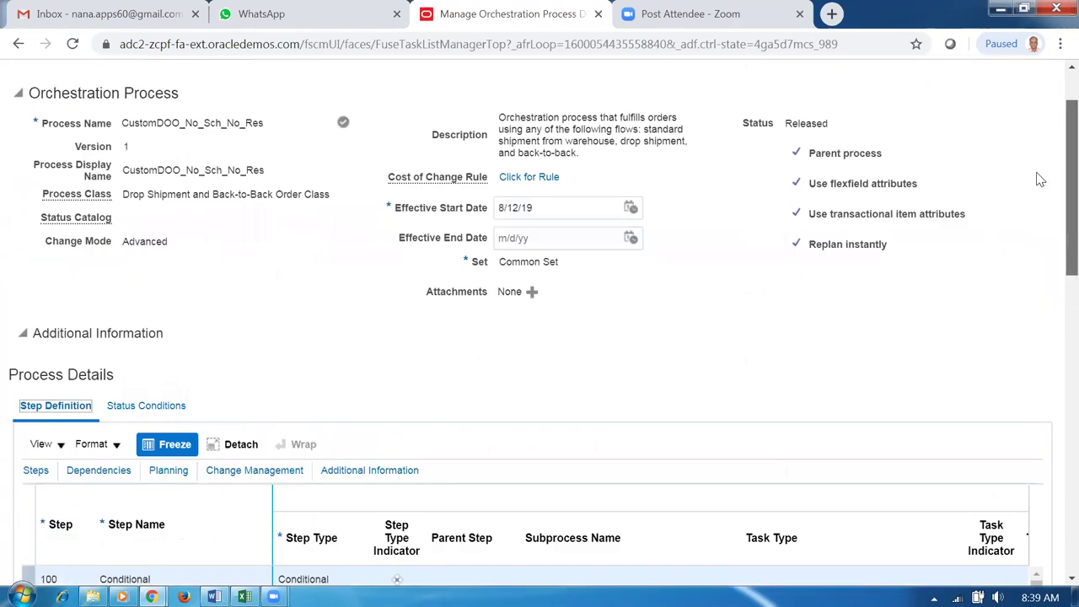
Recheck the released process's orchestration process status conditions, and exit the process definitions without saving
left_click(180, 487)
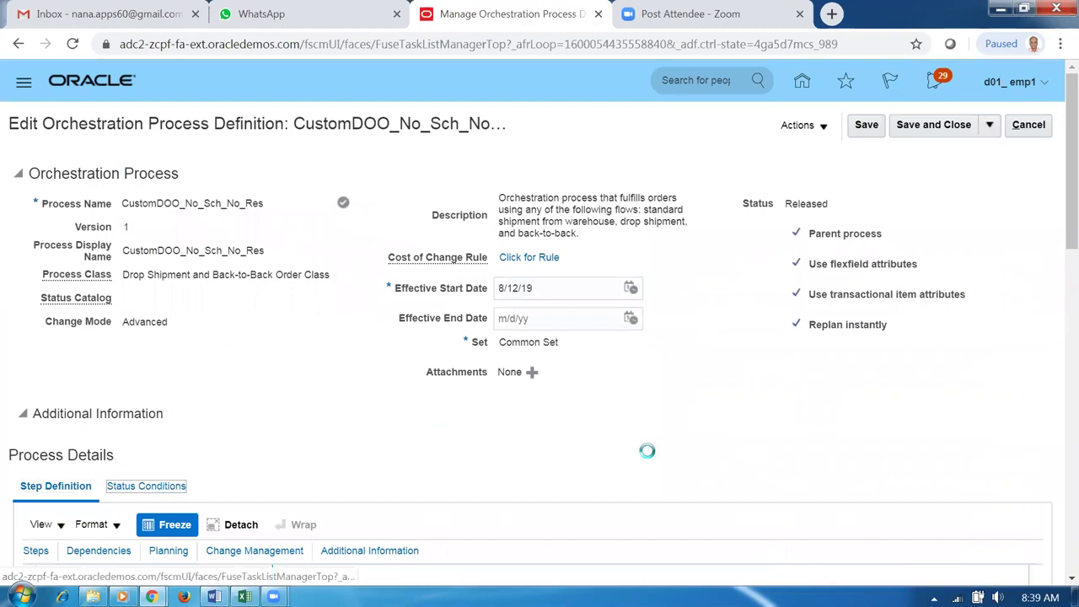
scroll(725, 438, "down", 2)
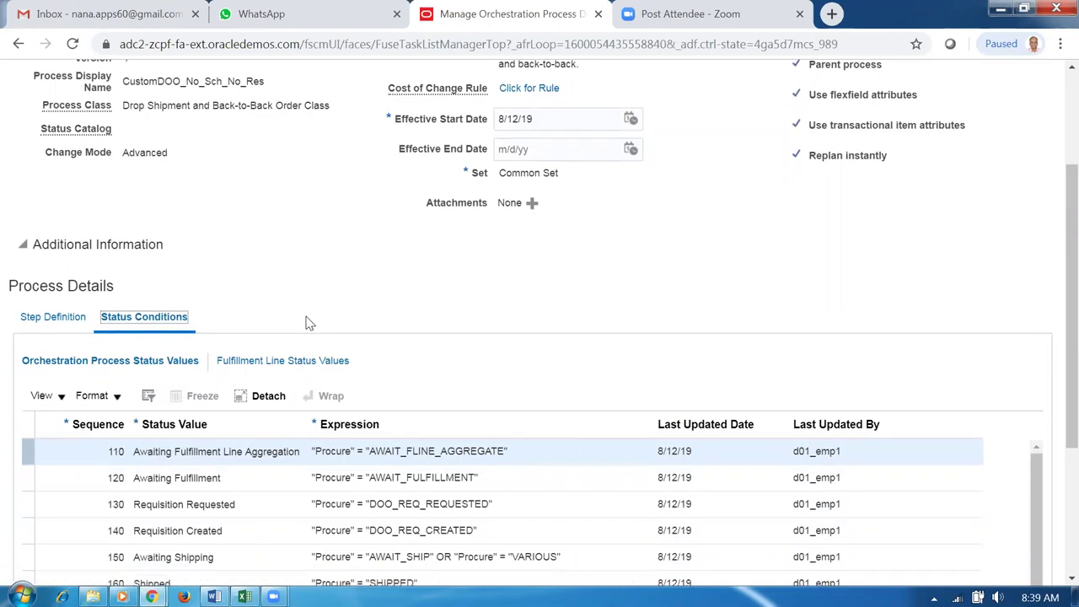
scroll(168, 338, "down", 2)
scroll(161, 520, "down", 3)
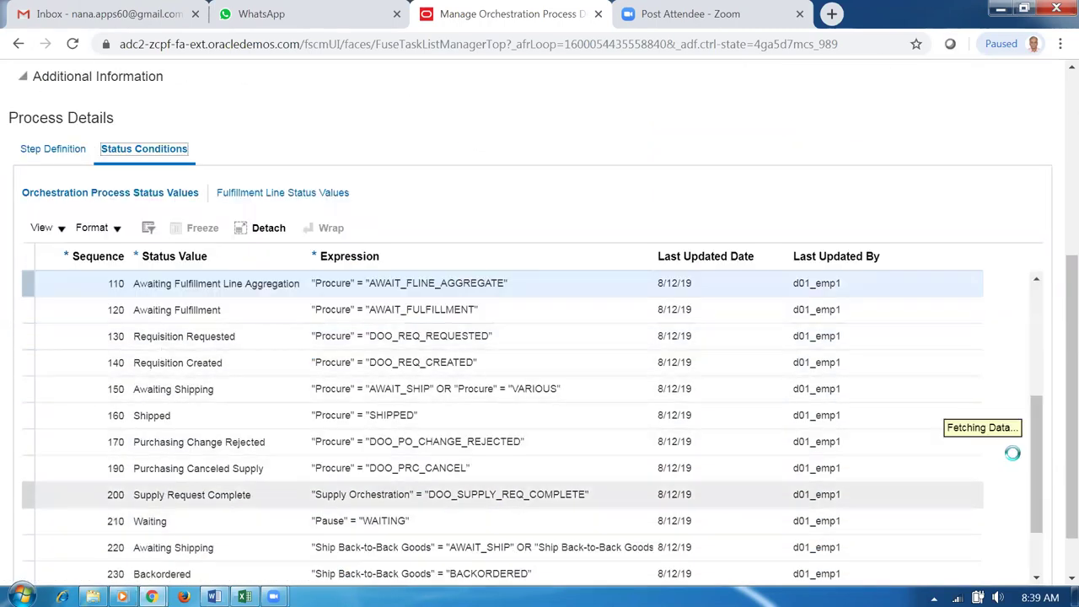
scroll(1055, 354, "down", 1)
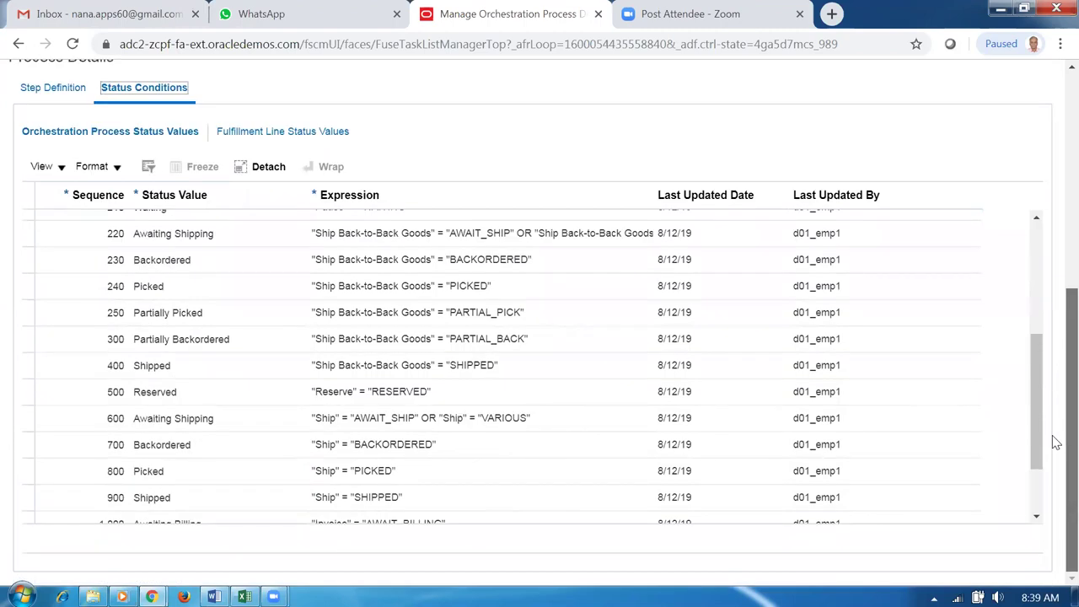
scroll(1049, 472, "down", 2)
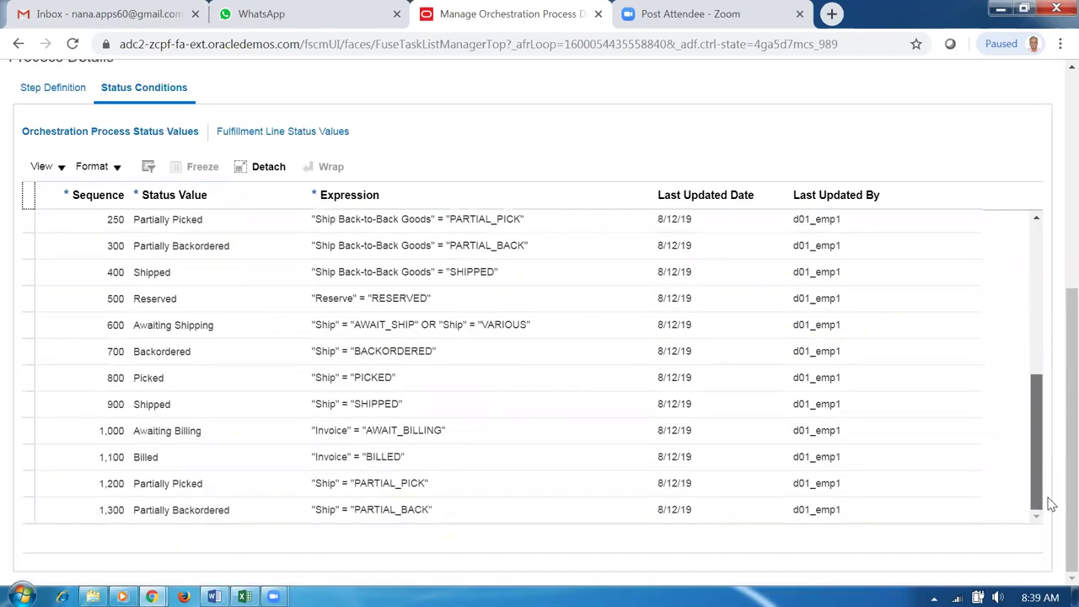
scroll(1055, 193, "up", 6)
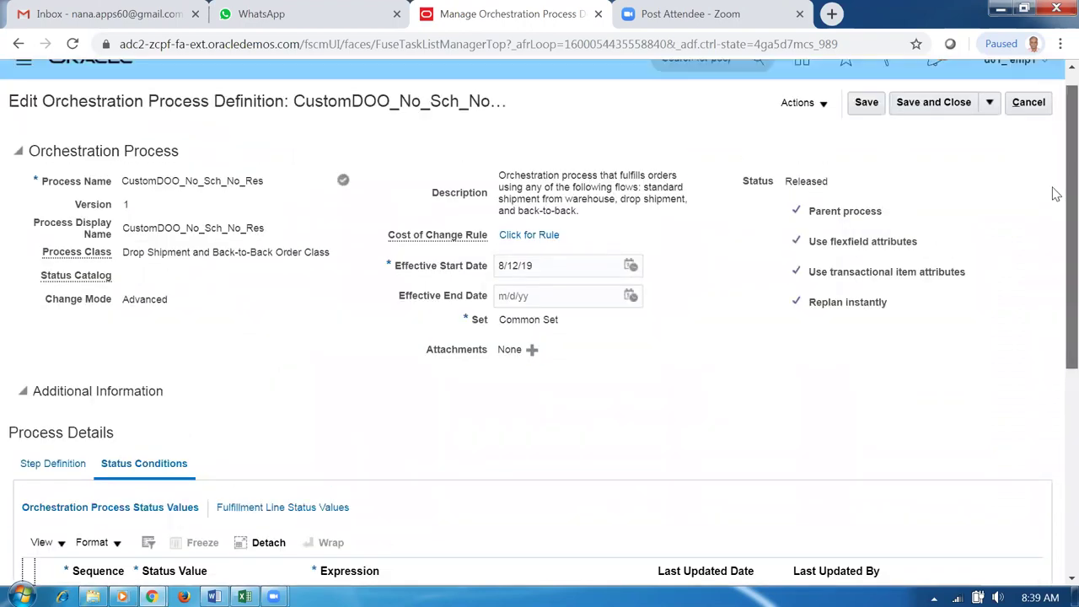
left_click(1028, 112)
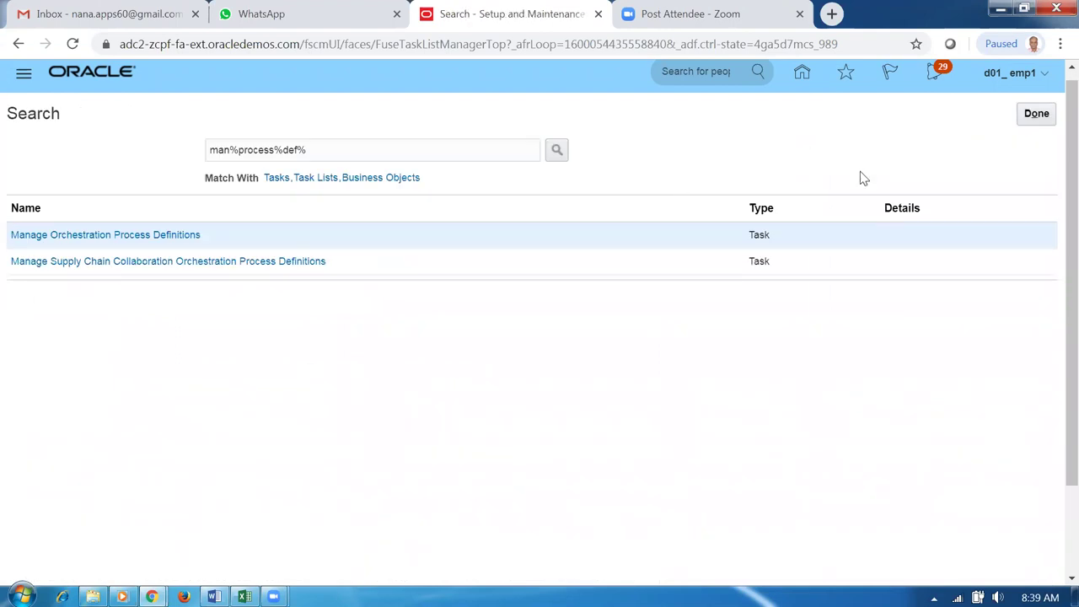
Search the setup tasks for man%order%look% and open the Manage Order Lookups task
left_click_drag(340, 149, 15, 174)
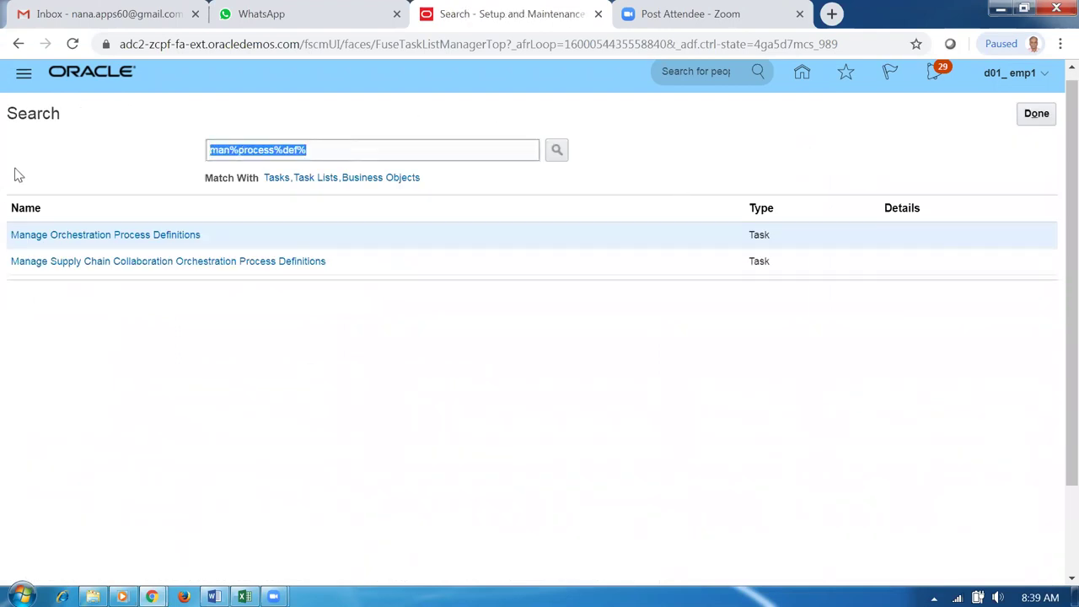
type("man%o")
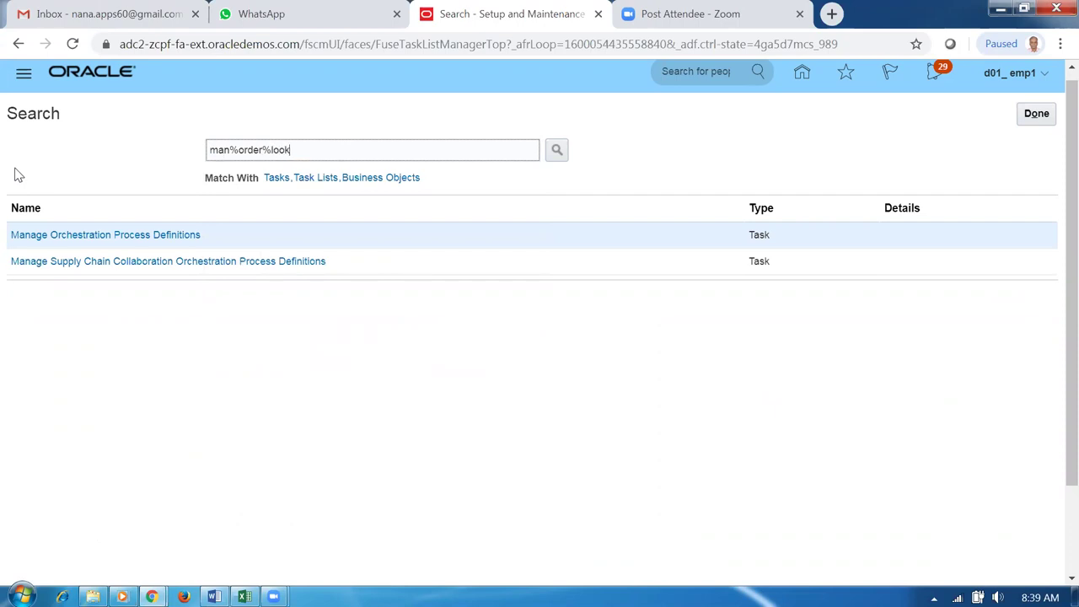
type("rder%look%")
key("Return")
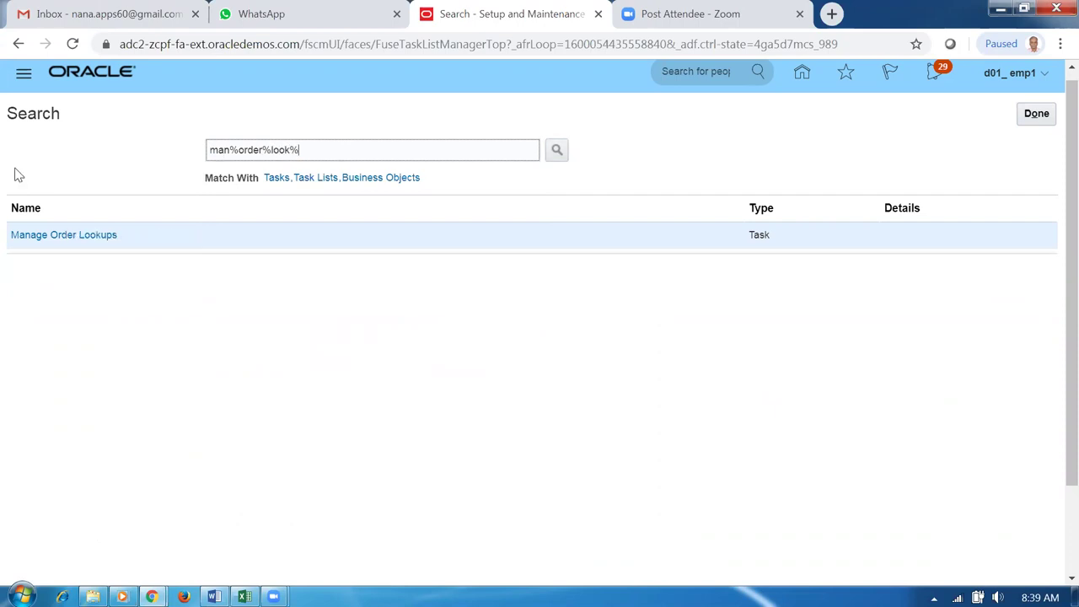
left_click(39, 236)
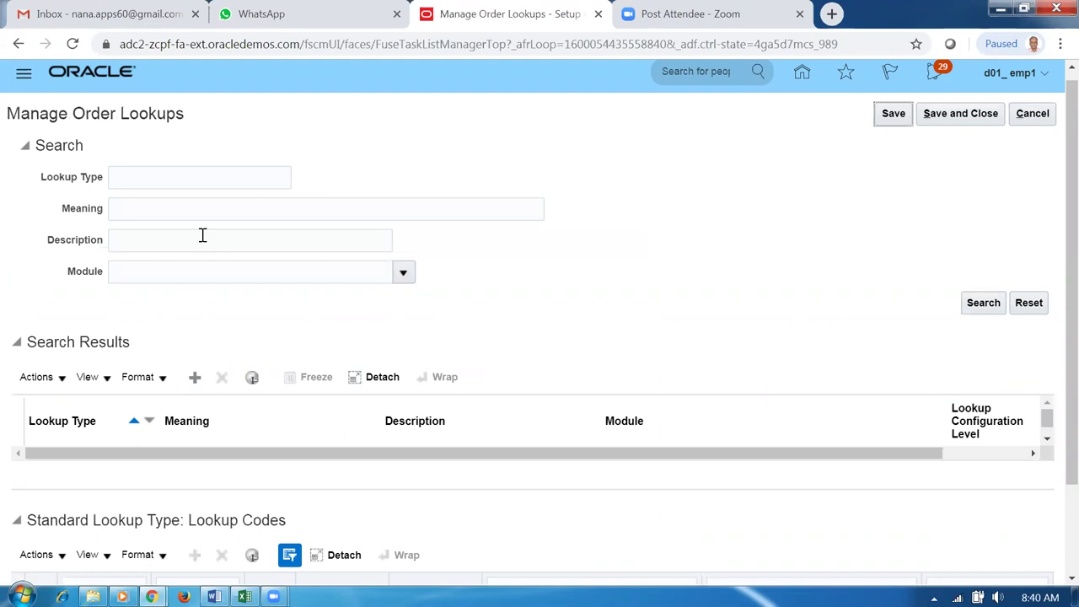
Find lookup types matching ORA%DOO%ORDER% and view the lookup codes of ORA_DOO_ORDER_TYPES
left_click(169, 178)
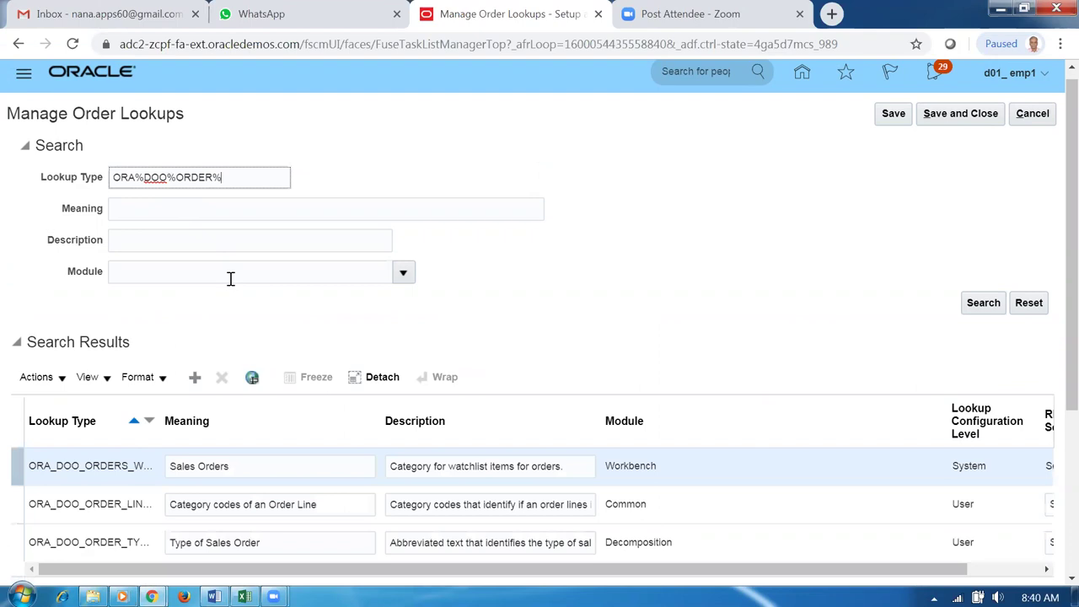
scroll(1056, 364, "down", 3)
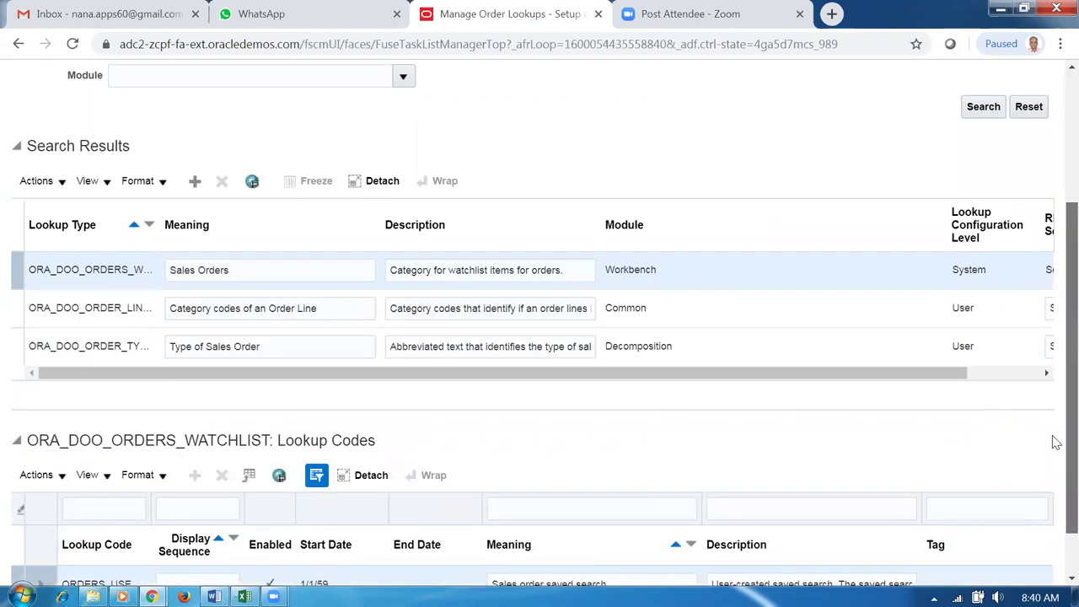
left_click(17, 349)
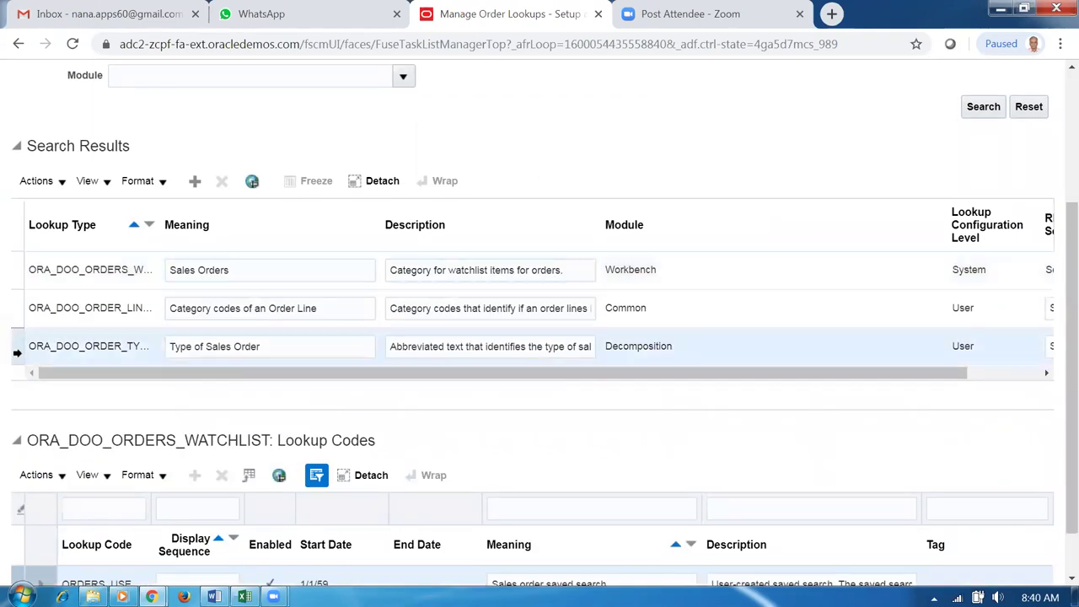
scroll(1052, 363, "down", 3)
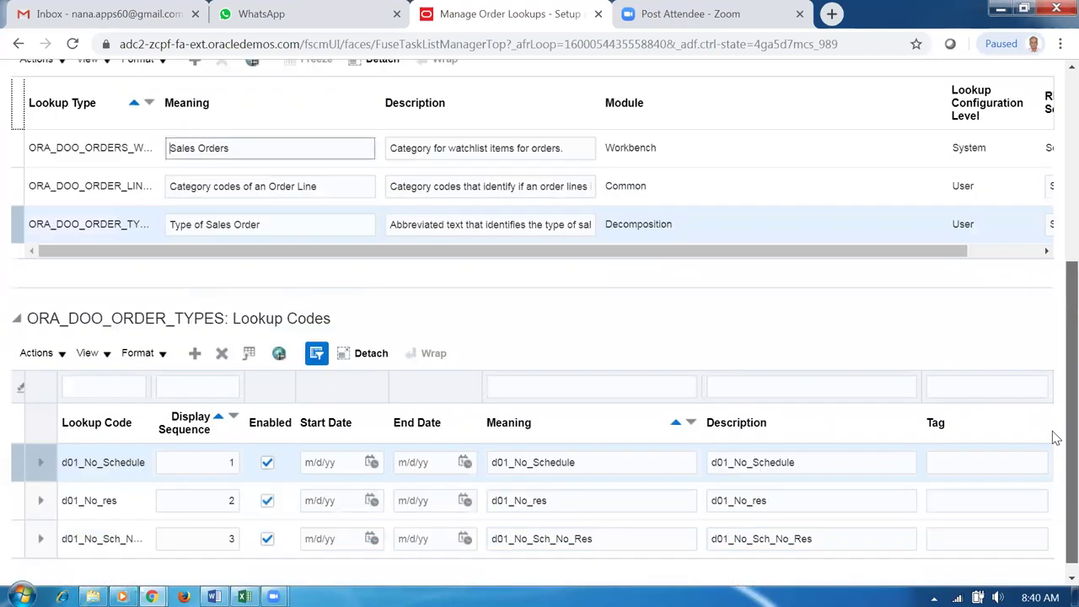
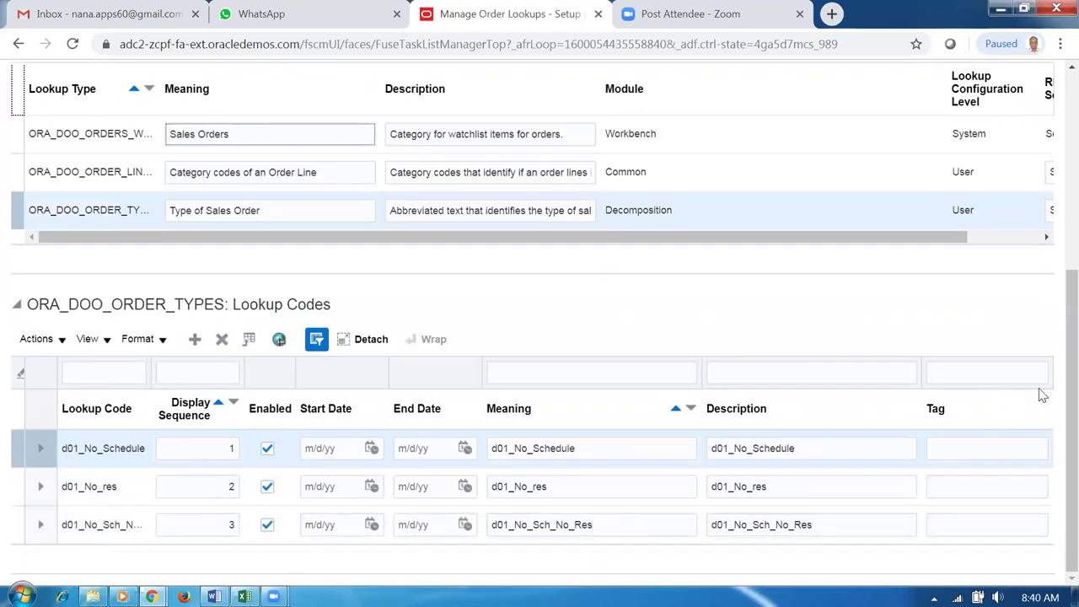
Cancel out of Manage Order Lookups and finish the task search to return to the setup overview
left_click_drag(1053, 392, 1055, 225)
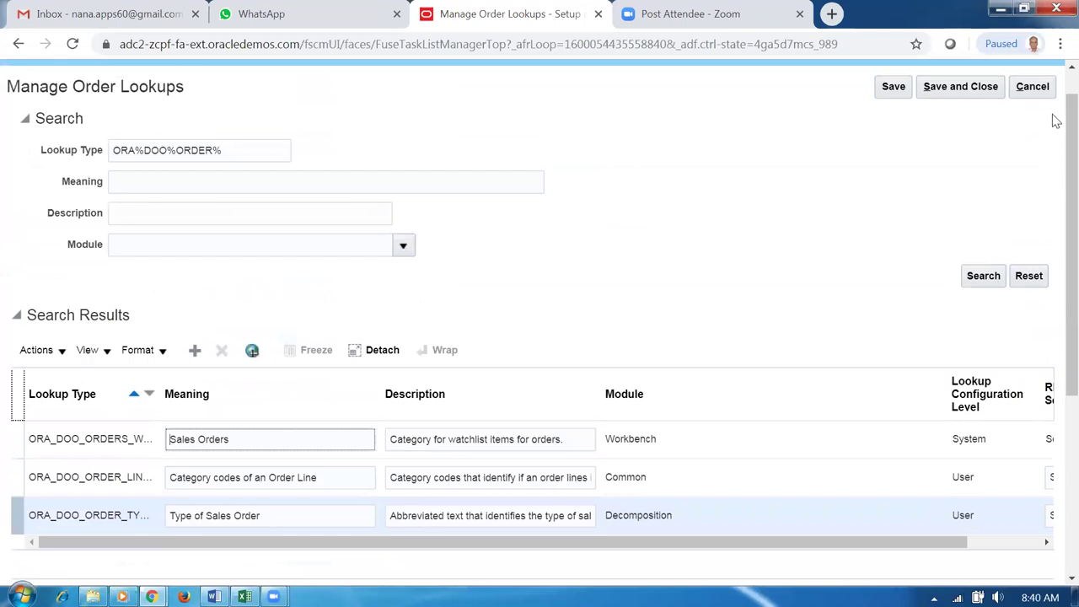
left_click(1032, 85)
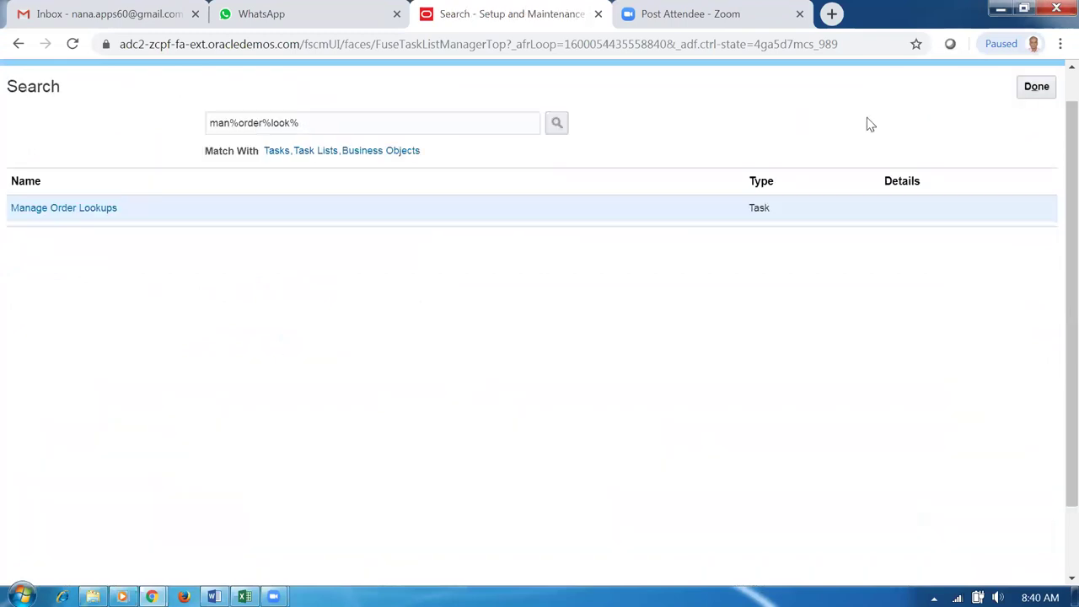
left_click(1035, 86)
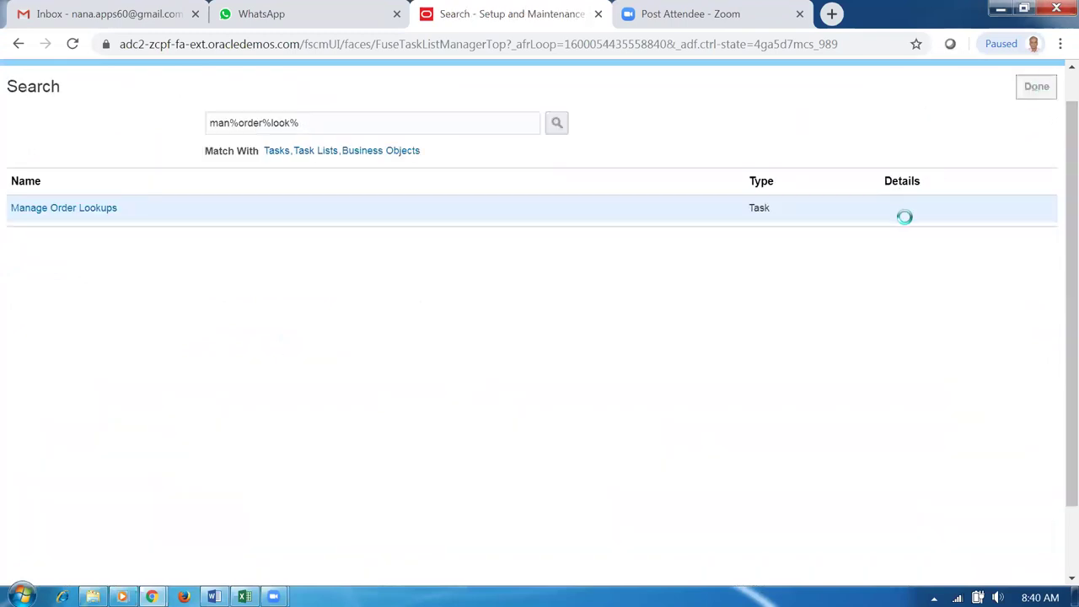
scroll(1054, 166, "up", 1)
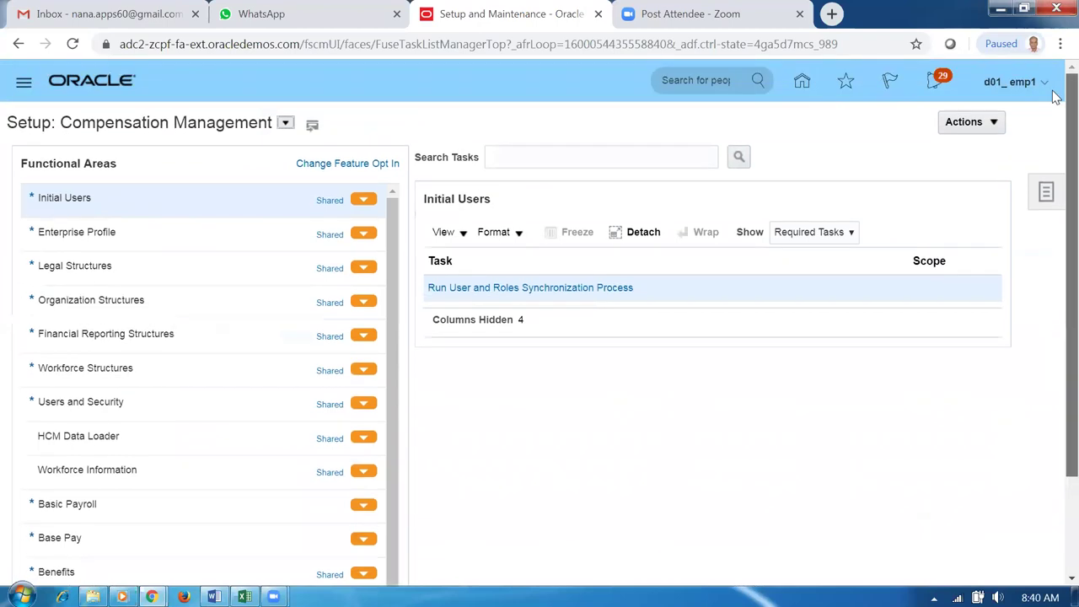
Go to Order Management from the home page and create a new order for customer d01_cust_1
left_click(800, 81)
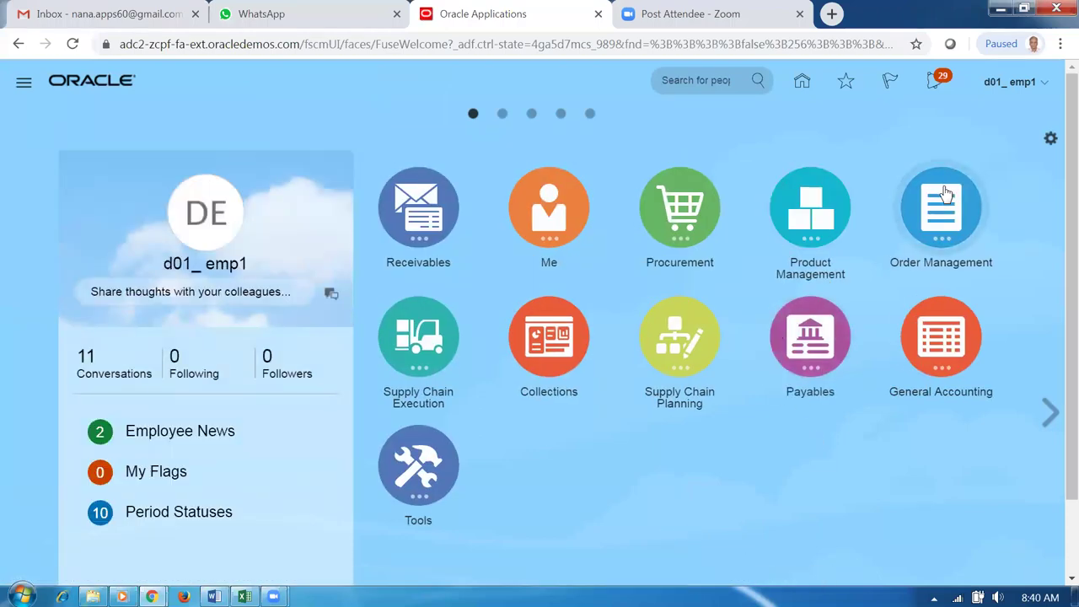
left_click(946, 196)
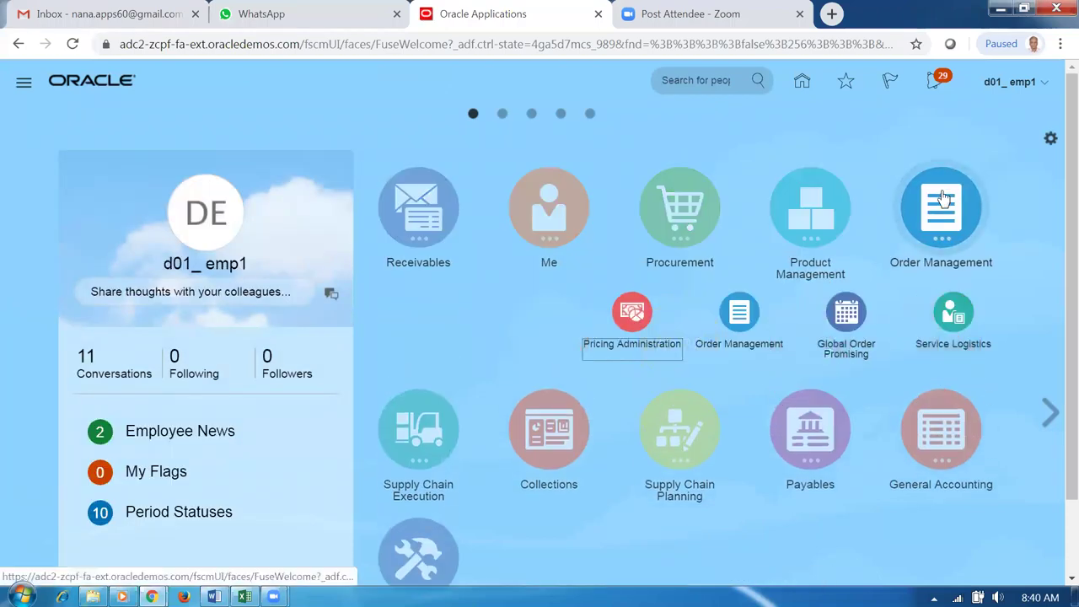
left_click(739, 318)
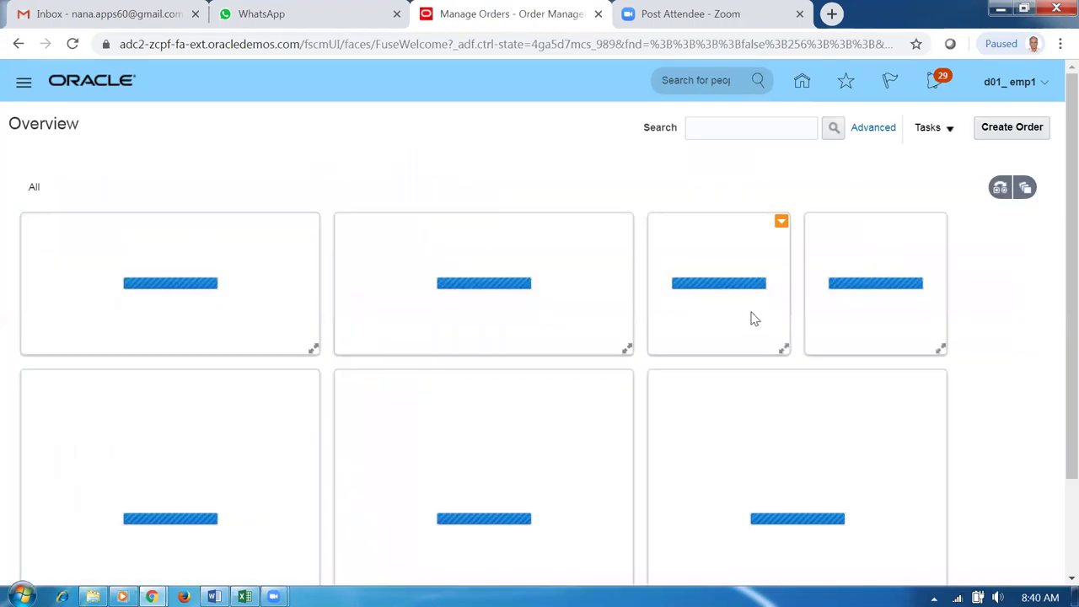
left_click(1012, 127)
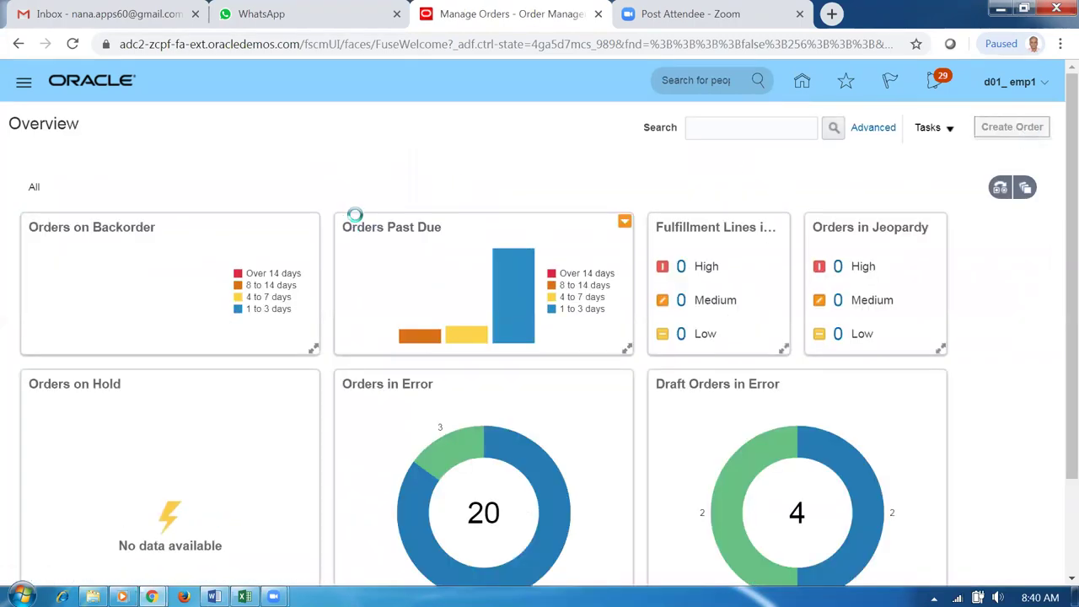
type("D01")
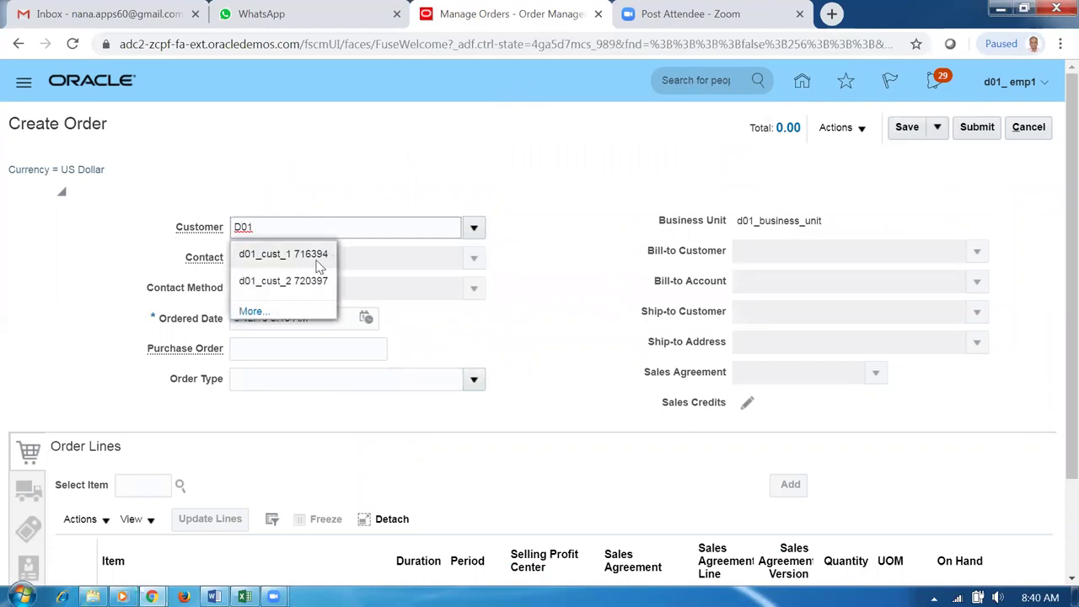
left_click(319, 255)
Add an order line for item d0115_tiered_highest with a quantity of 102 Ea
left_click(145, 485)
type("D0115")
key("Tab")
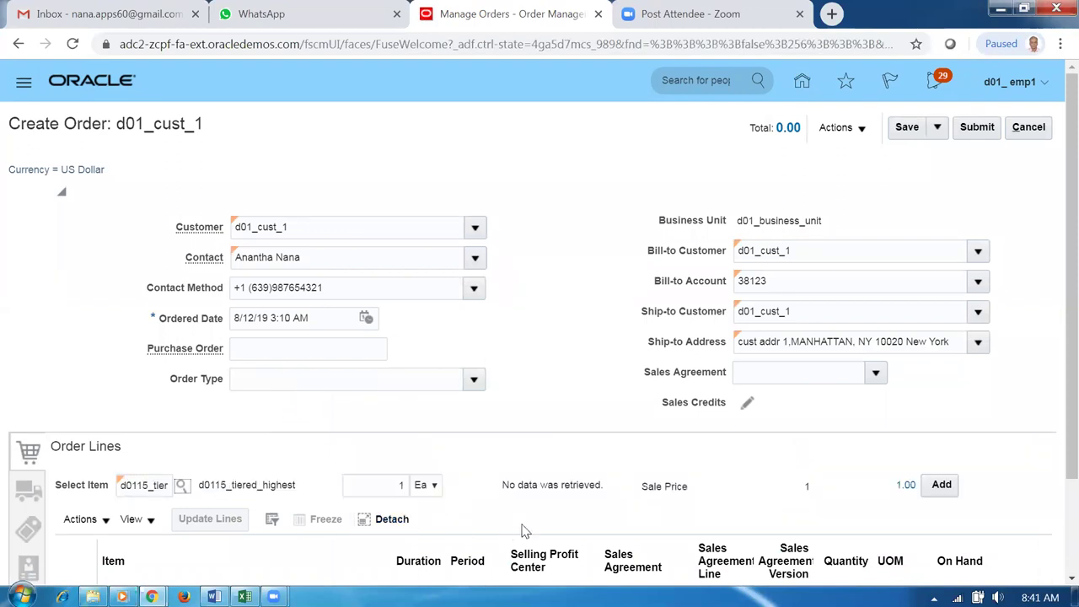
left_click(394, 487)
type("02")
key("Tab")
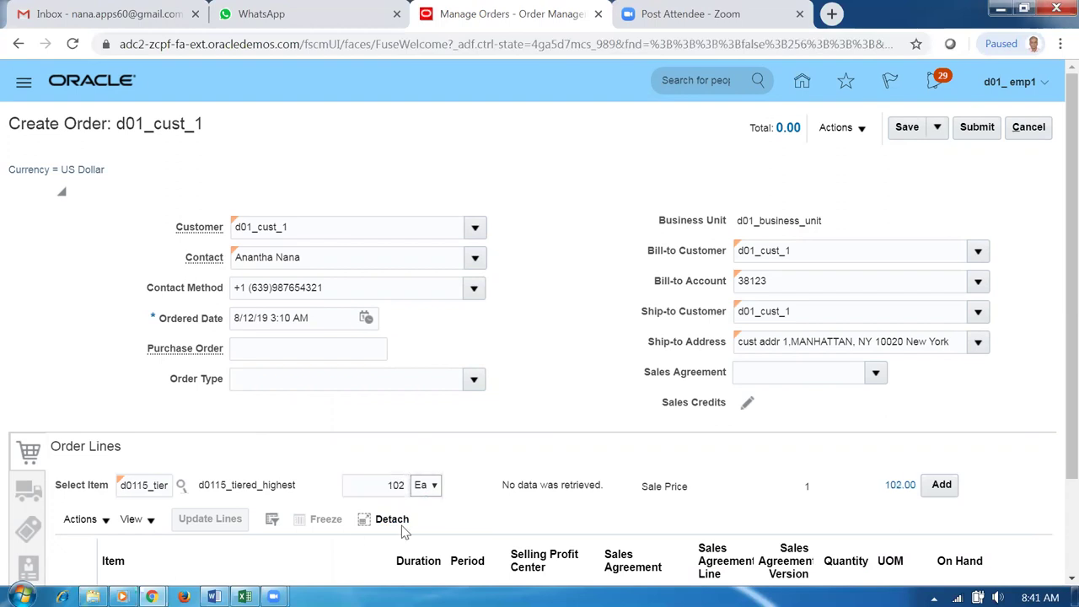
left_click(941, 484)
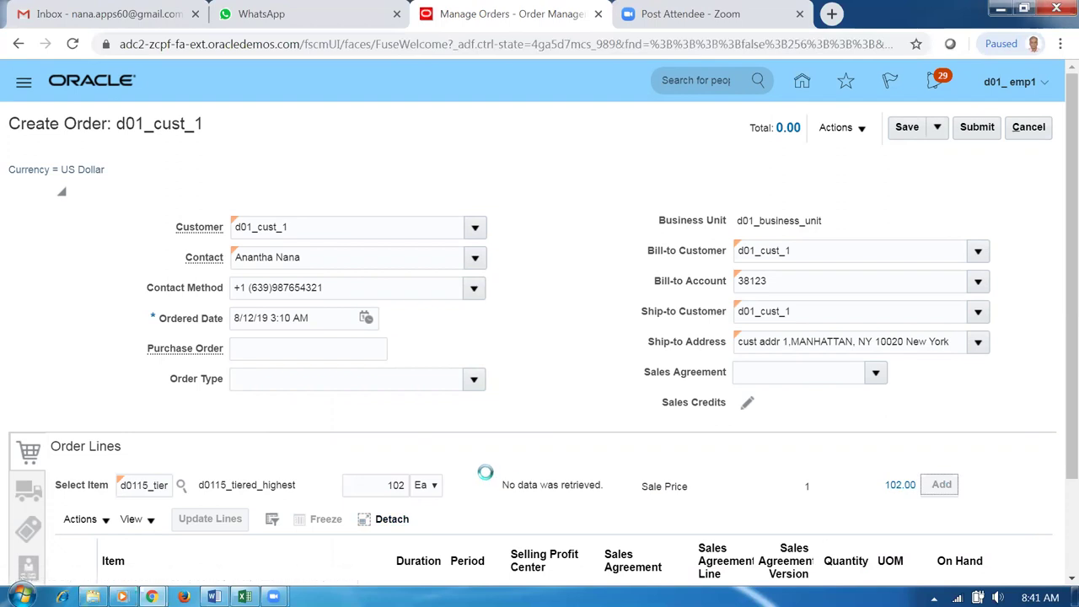
Show the order's supply shipment details and set the order type to d01_No_Sch_No_Res
scroll(356, 460, "down", 2)
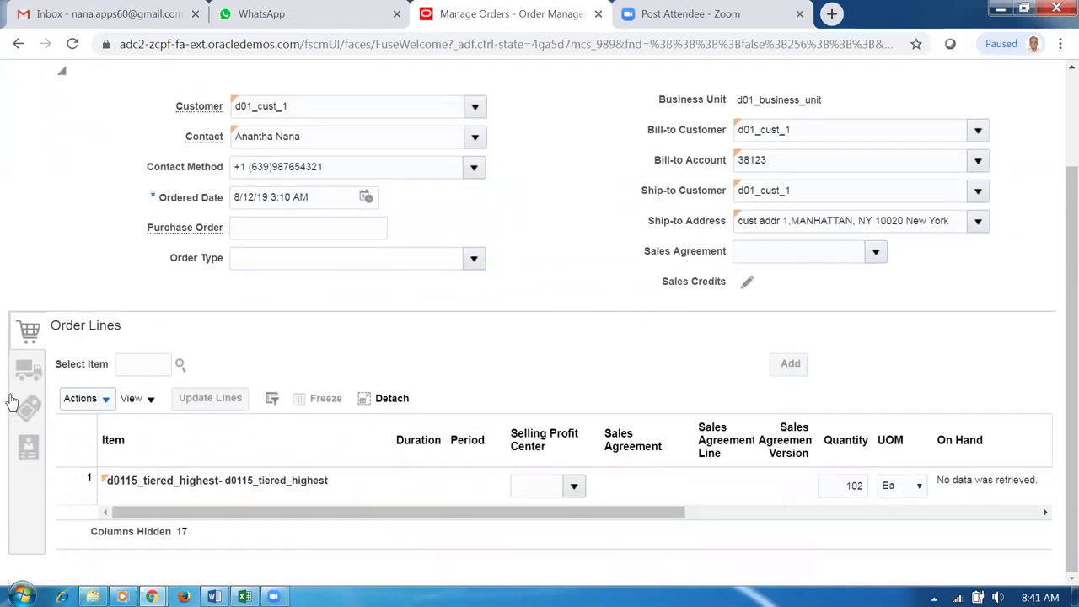
left_click(29, 365)
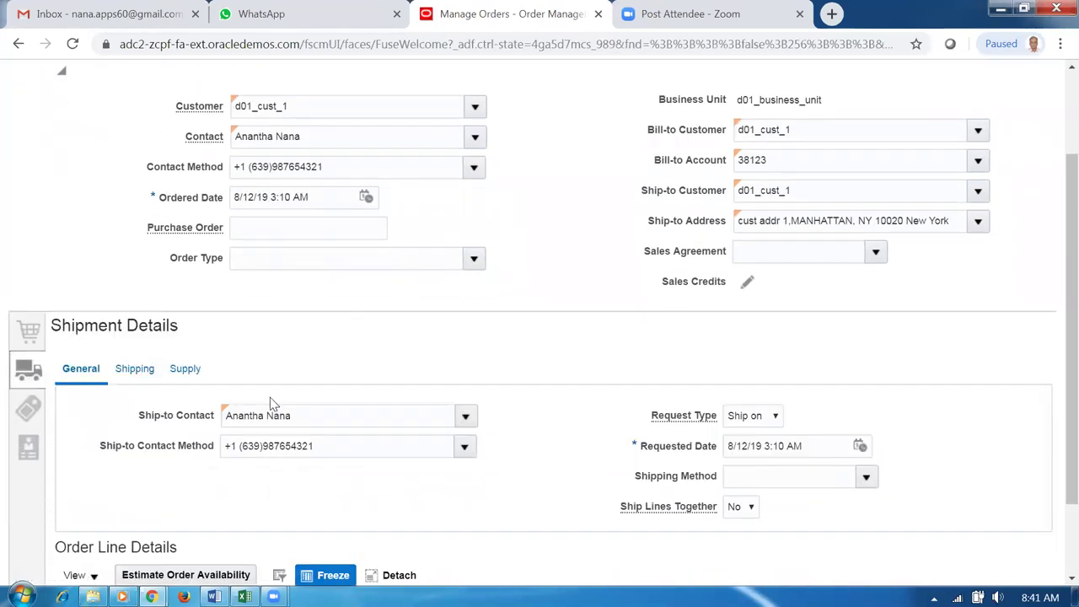
left_click(184, 369)
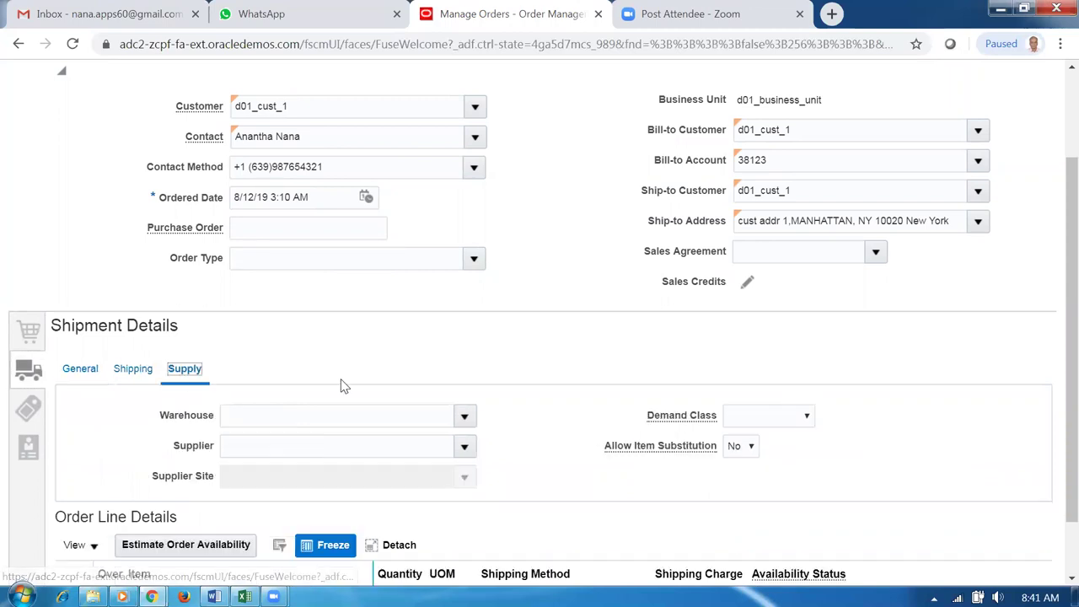
left_click(473, 260)
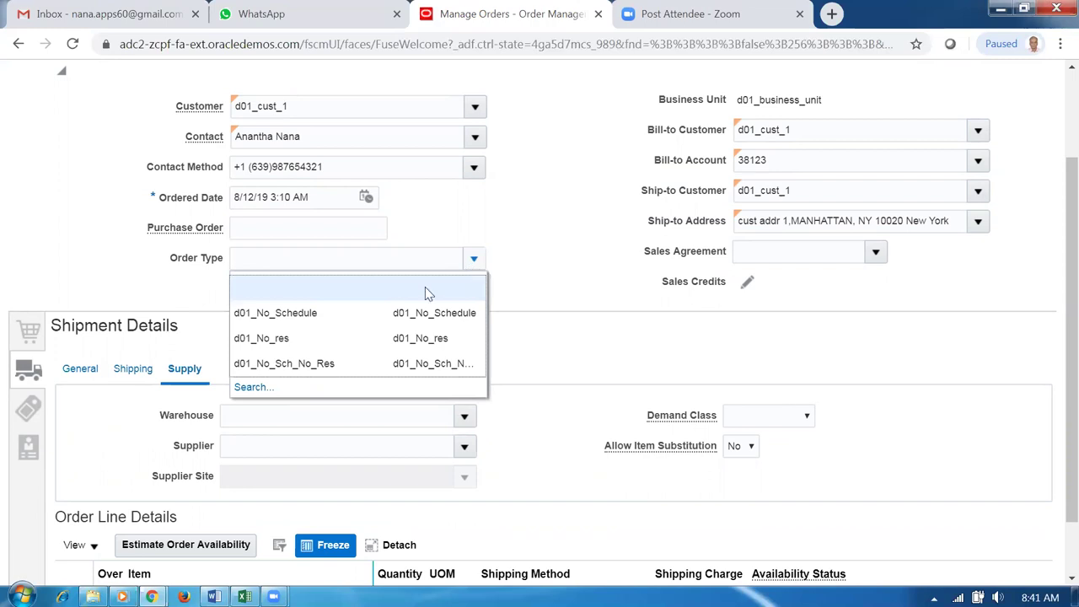
left_click(345, 363)
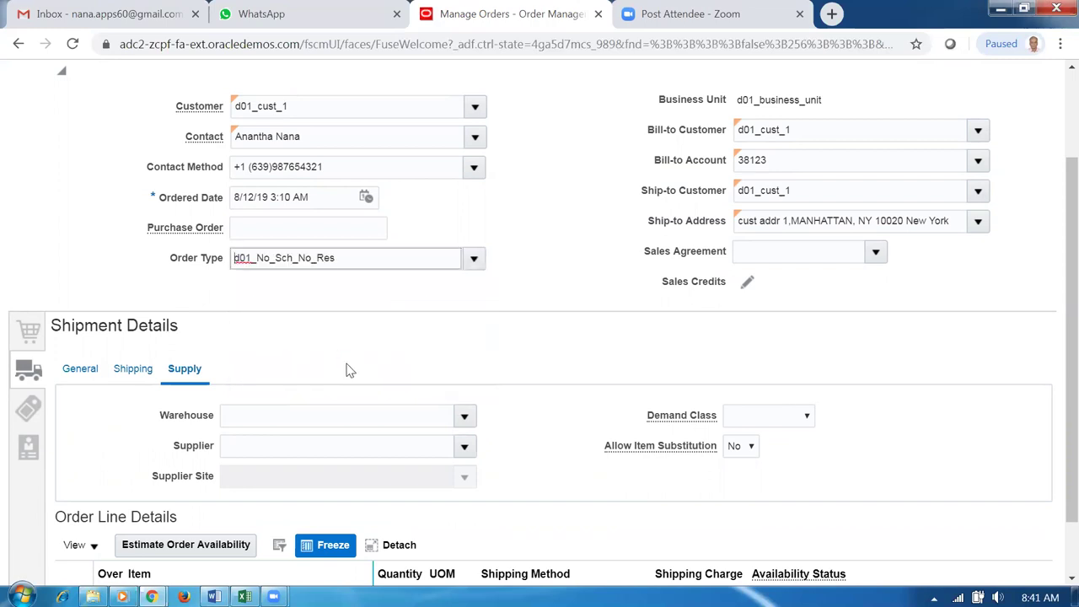
left_click(354, 291)
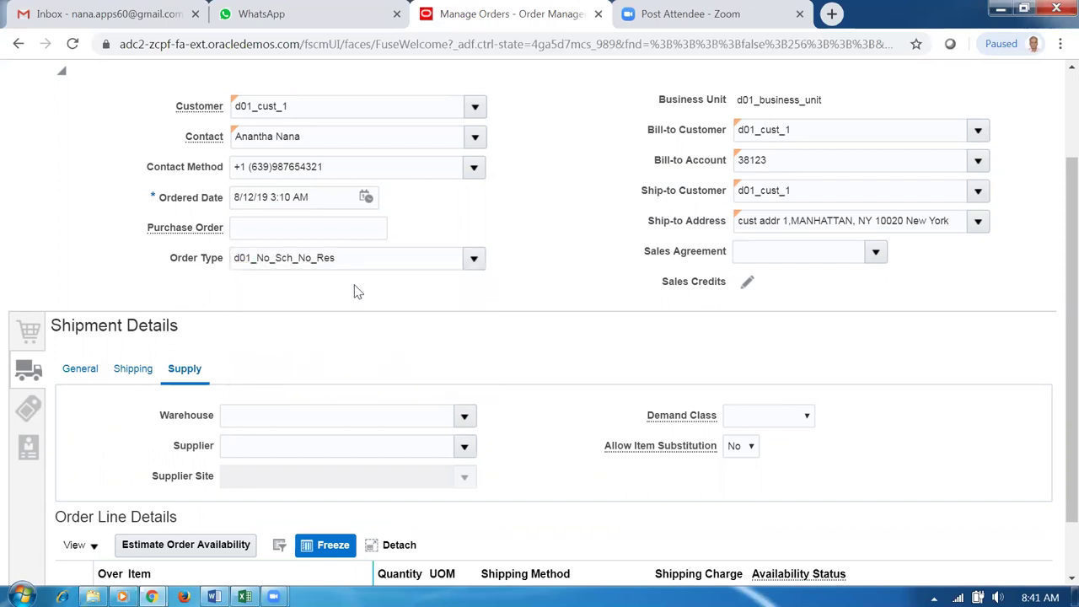
Set the drop-shipment supplier to d01_sup_1 and the supplier site to Site 2
left_click(333, 416)
left_click(337, 447)
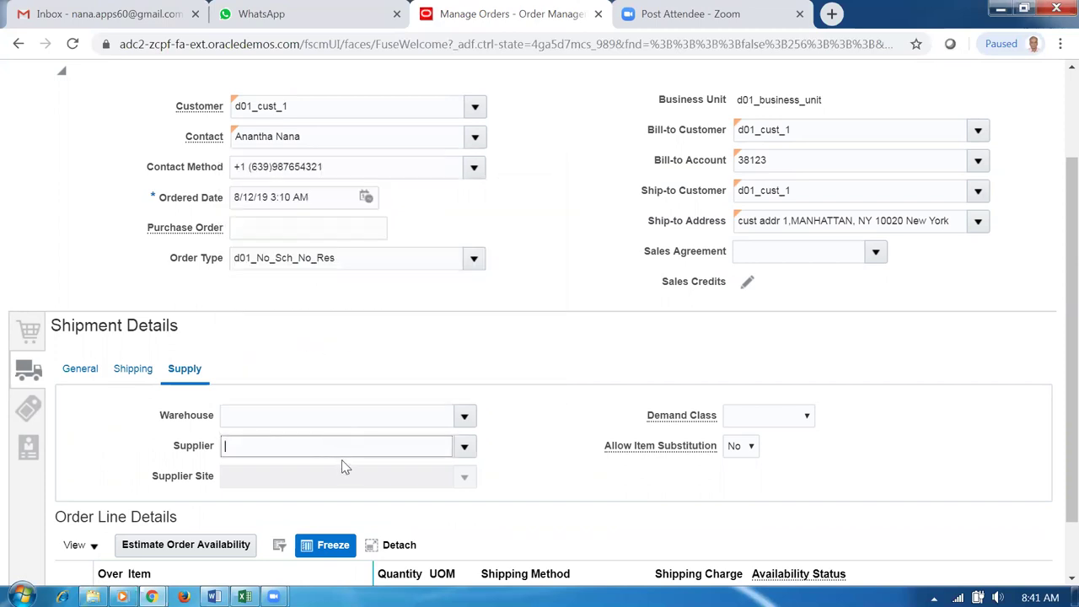
type("D01")
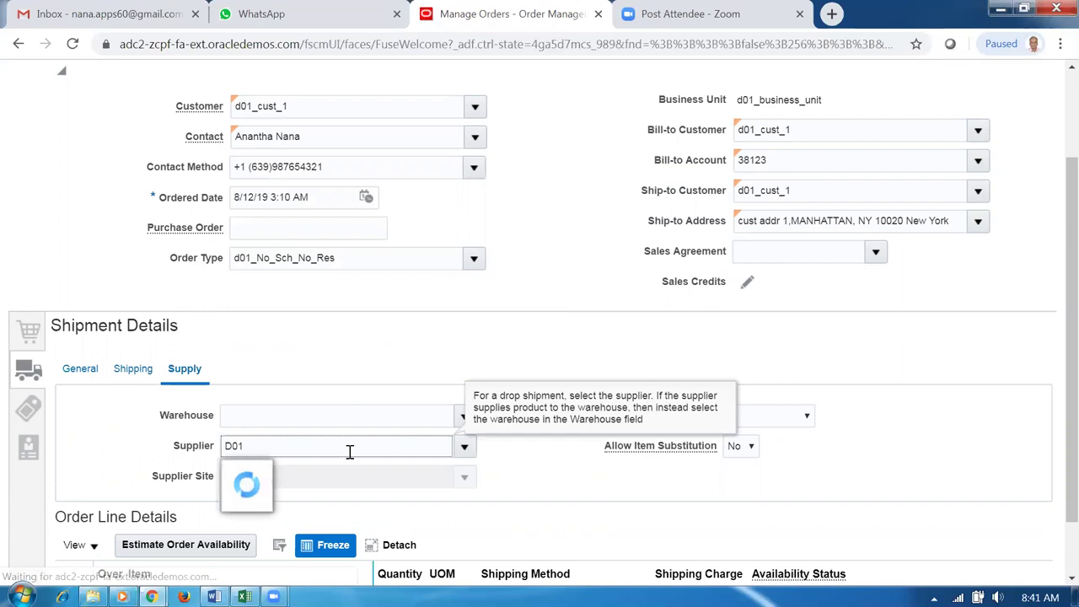
left_click(244, 477)
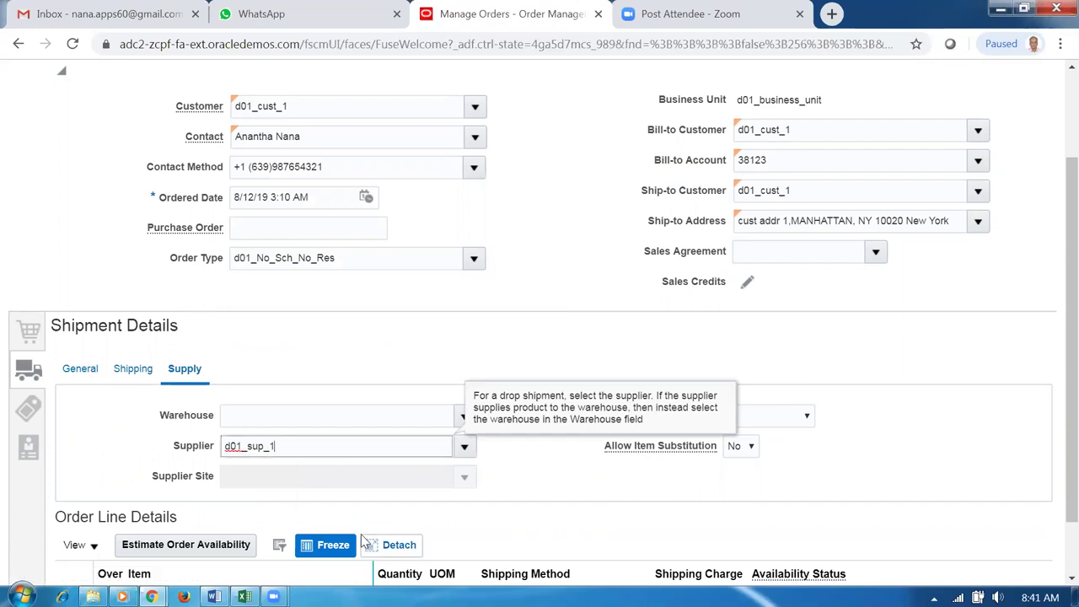
left_click(465, 478)
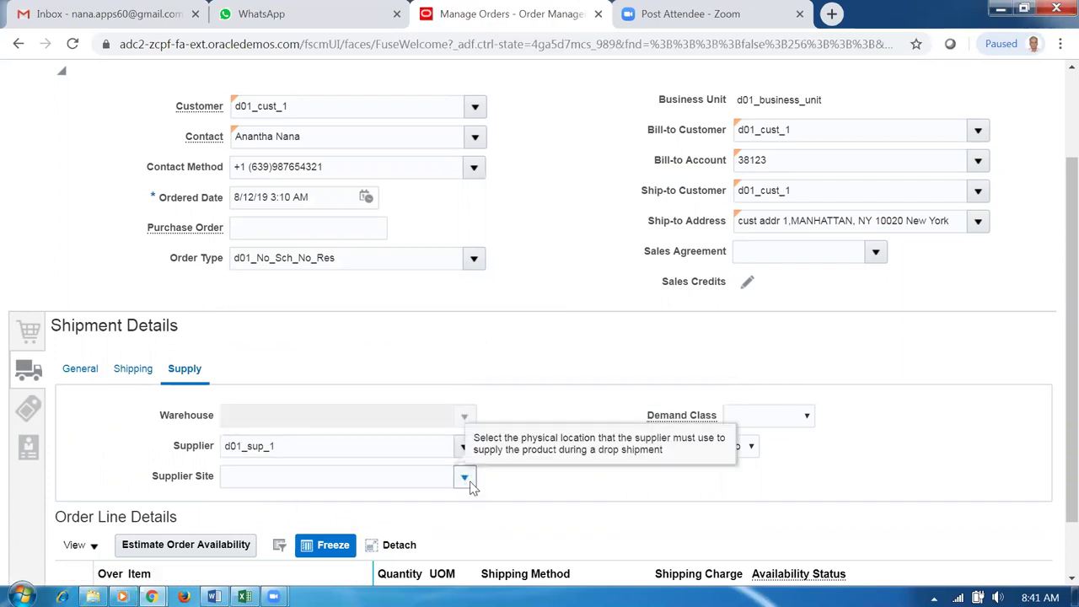
left_click(237, 540)
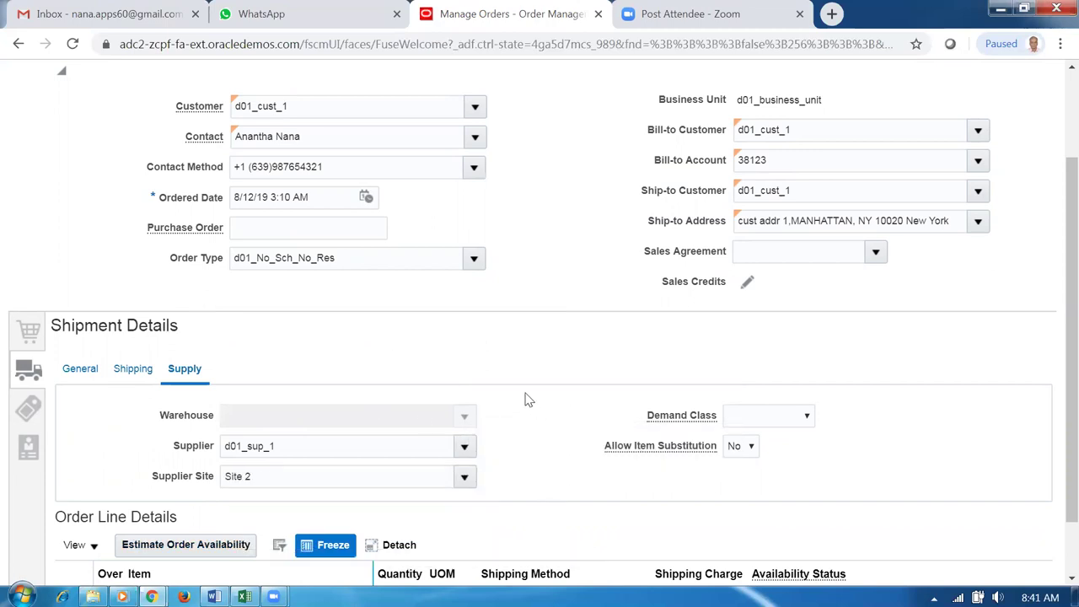
Submit the sales order and acknowledge the confirmation
scroll(529, 400, "up", 3)
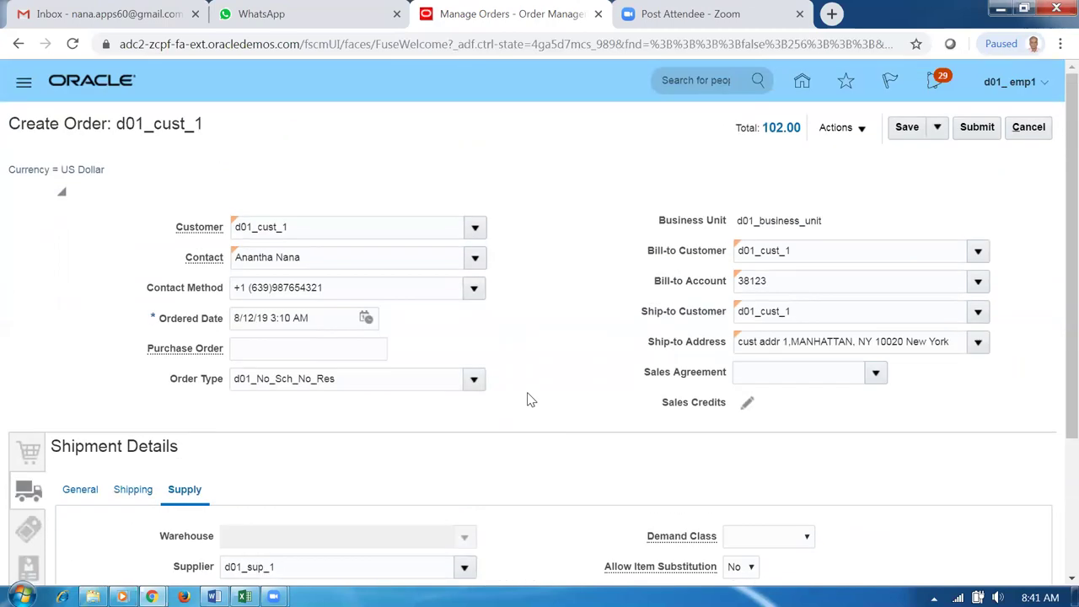
left_click(973, 128)
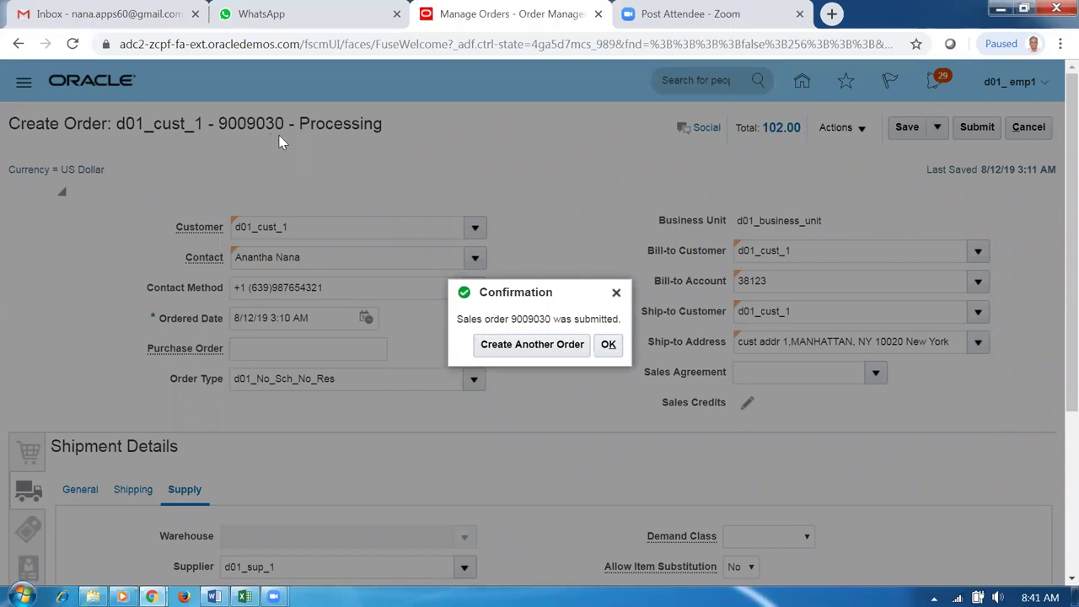
left_click(610, 345)
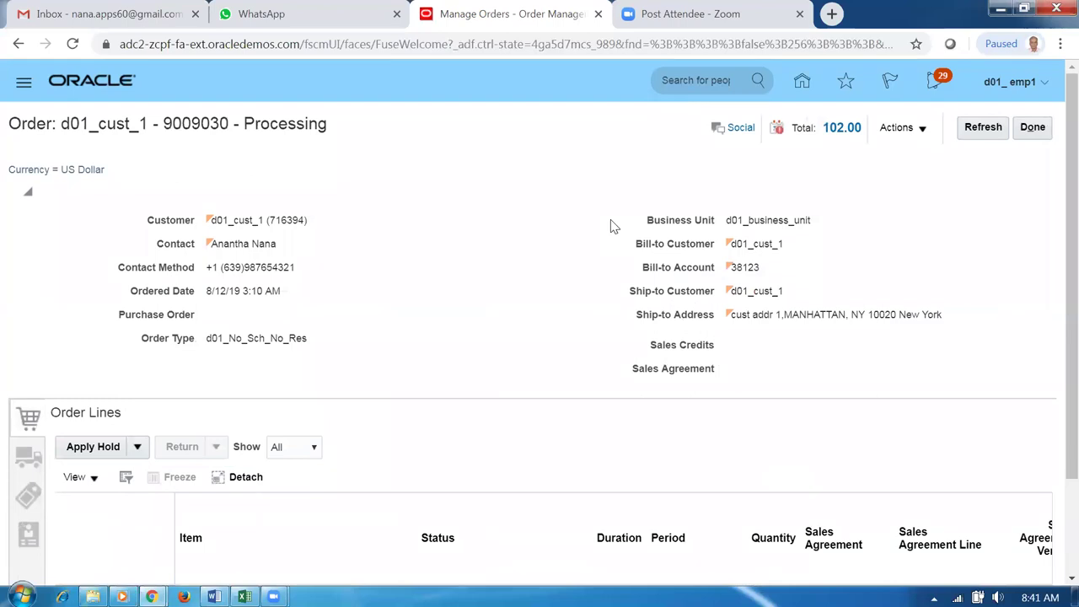
Switch the submitted sales order to the fulfillment view and open the orchestration process of fulfillment line 1-1
left_click(917, 127)
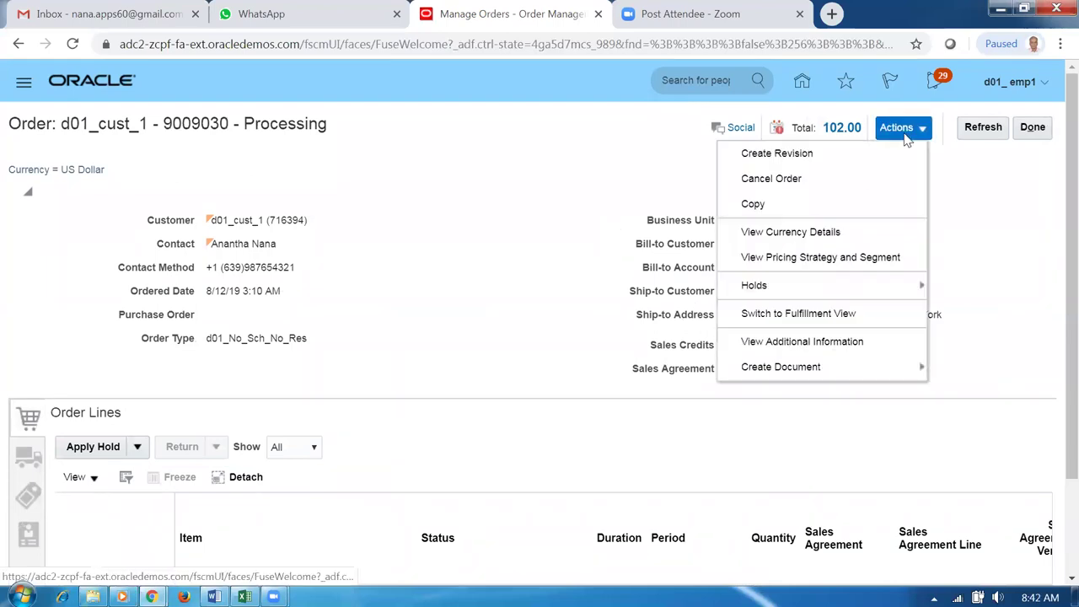
left_click(868, 311)
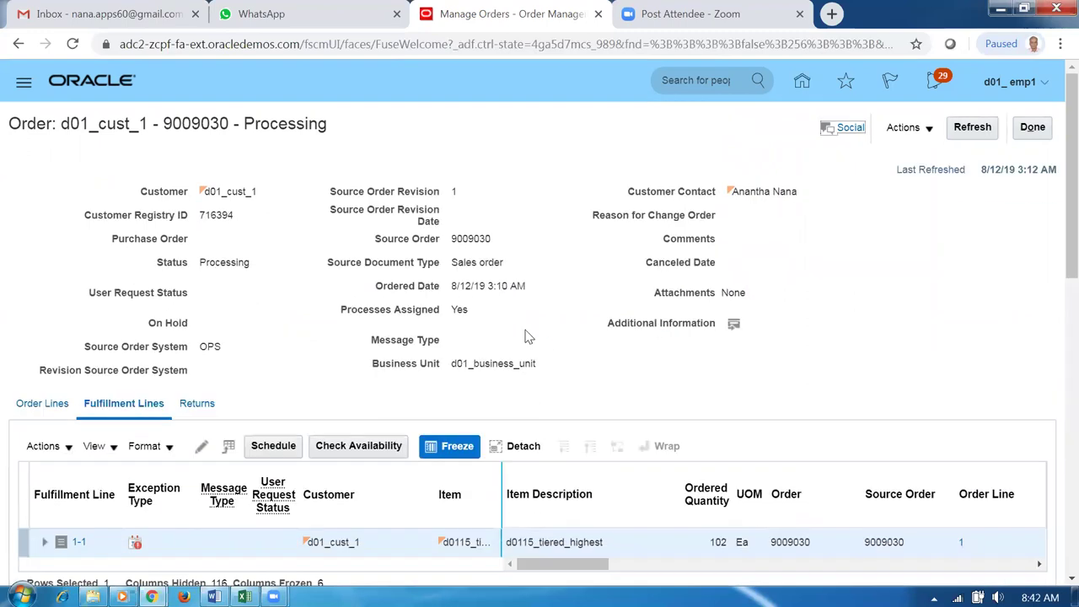
scroll(550, 408, "down", 2)
left_click_drag(563, 479, 665, 489)
left_click(647, 457)
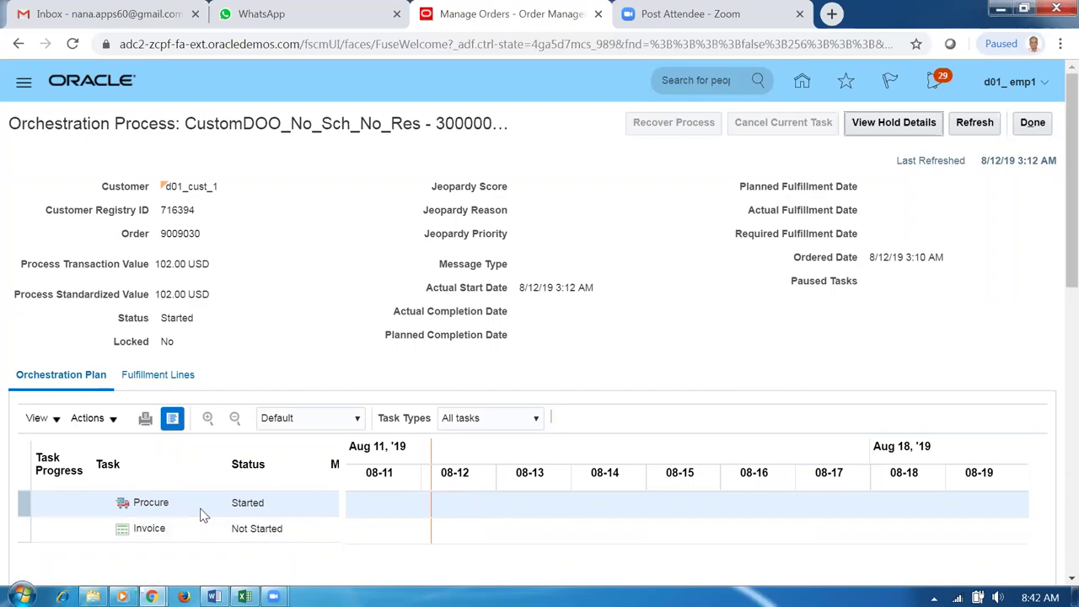
Refresh the orchestration process status and show the drop-shipment supply details of fulfillment line 1-1
left_click(980, 129)
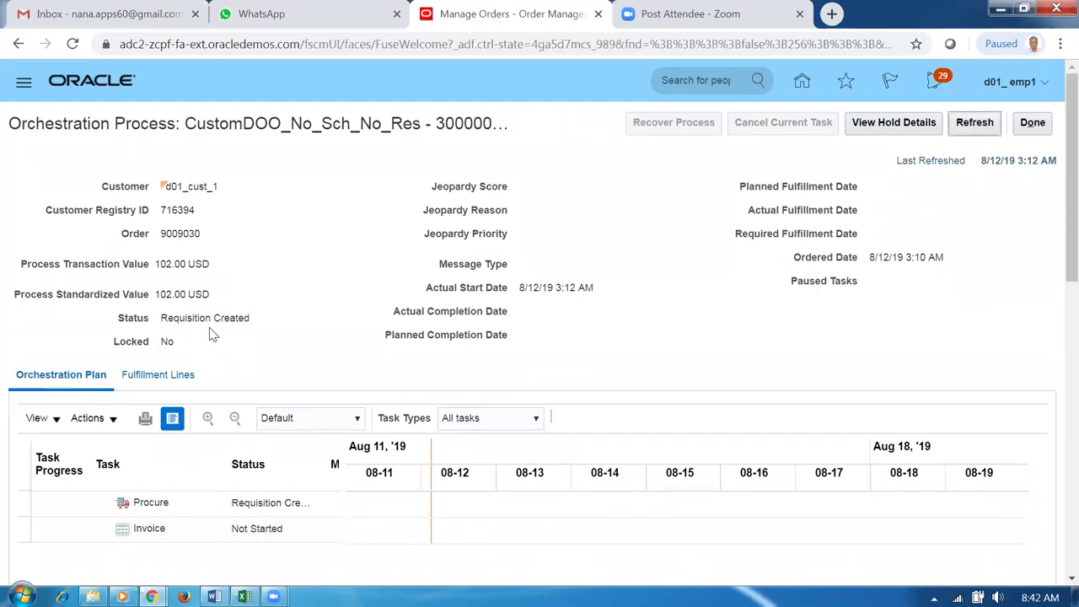
left_click_drag(185, 319, 237, 319)
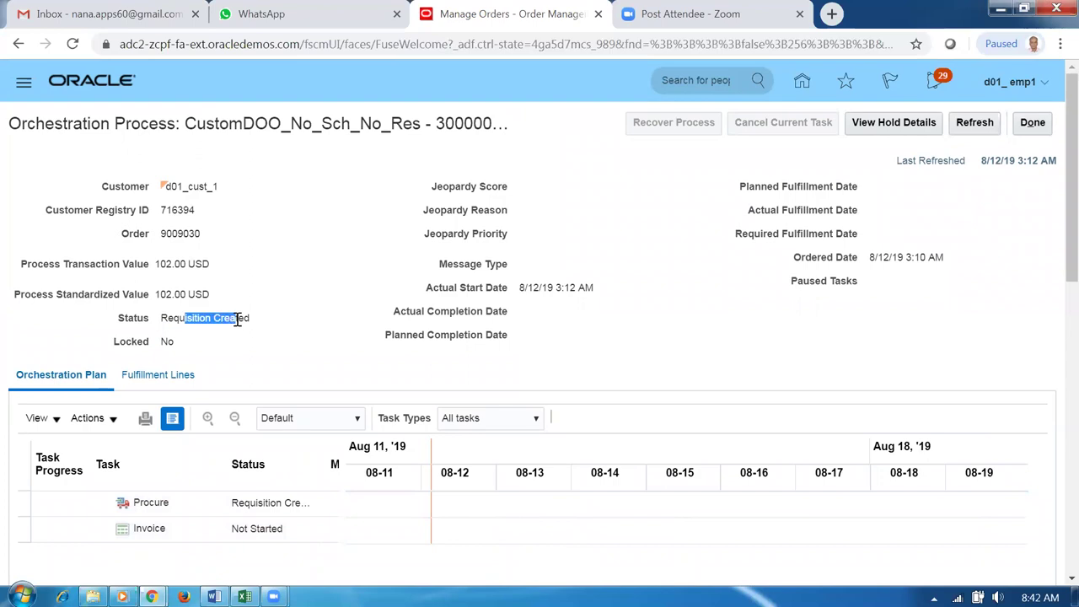
left_click(157, 375)
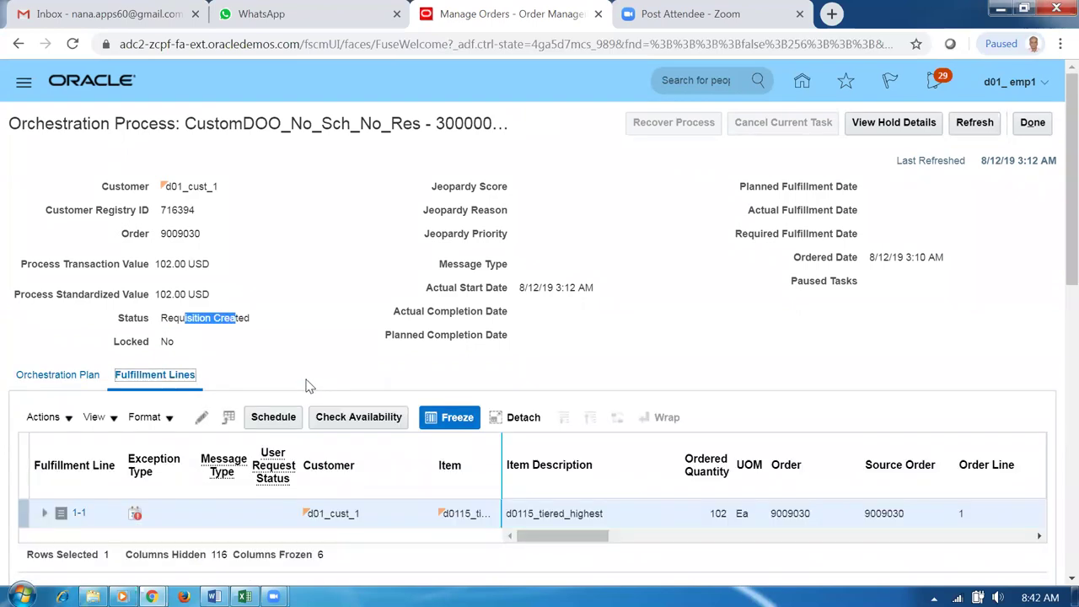
scroll(308, 381, "down", 2)
scroll(305, 381, "down", 2)
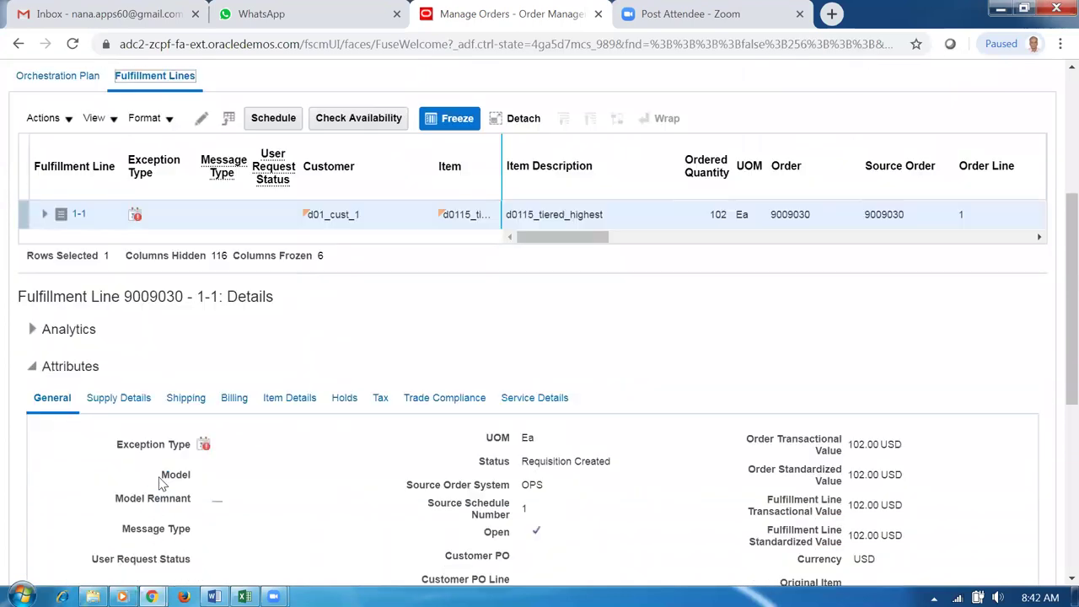
left_click(114, 368)
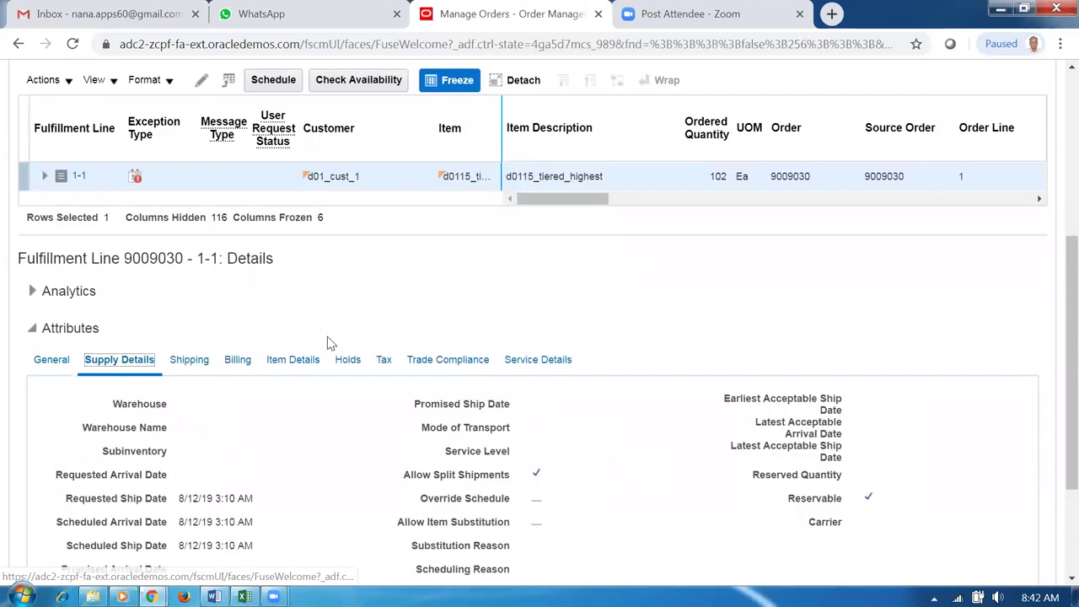
scroll(325, 338, "down", 2)
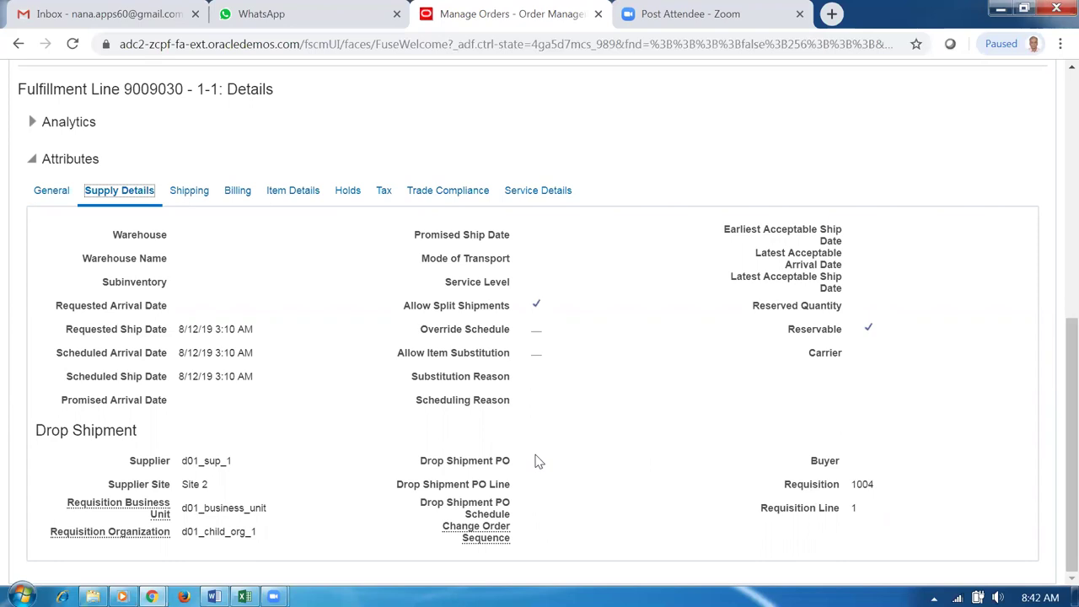
scroll(314, 442, "up", 3)
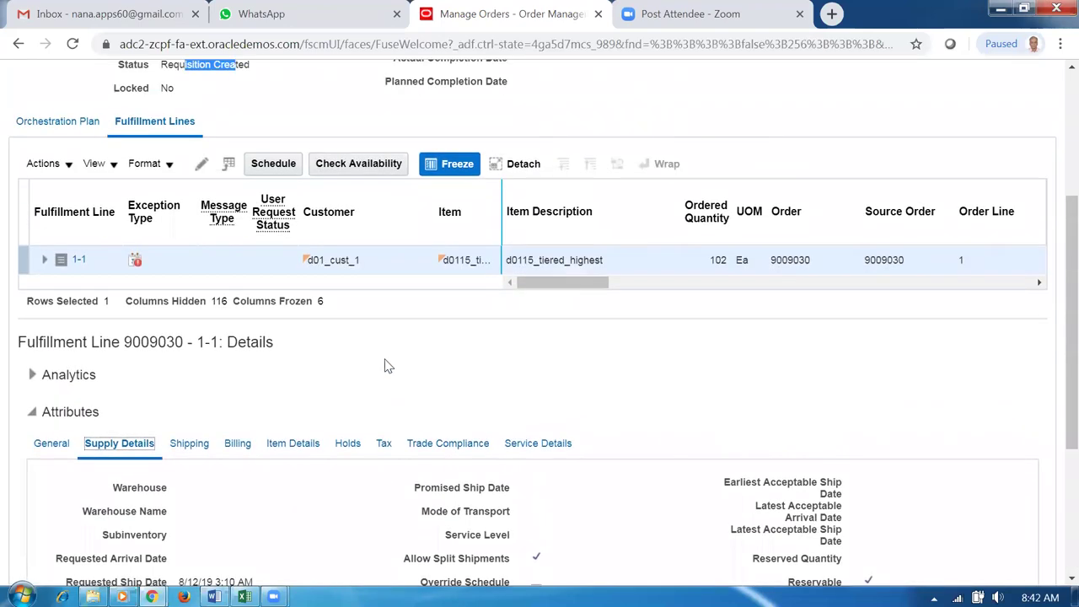
scroll(641, 556, "down", 3)
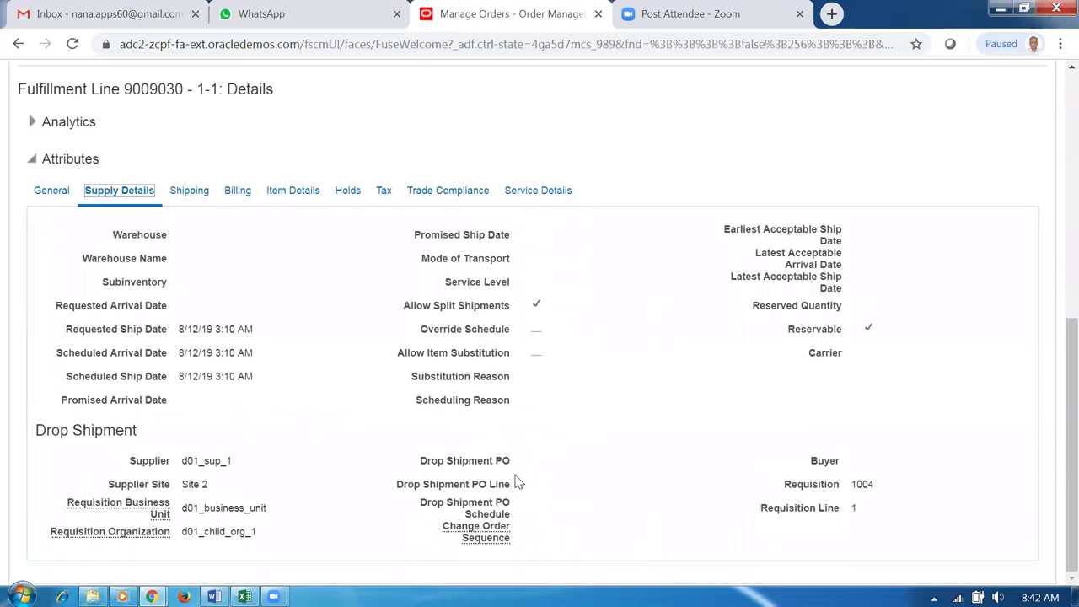
Refresh the orchestration process again and check its status and the fulfillment line's drop-shipment purchase order details
scroll(517, 481, "up", 4)
left_click(294, 208)
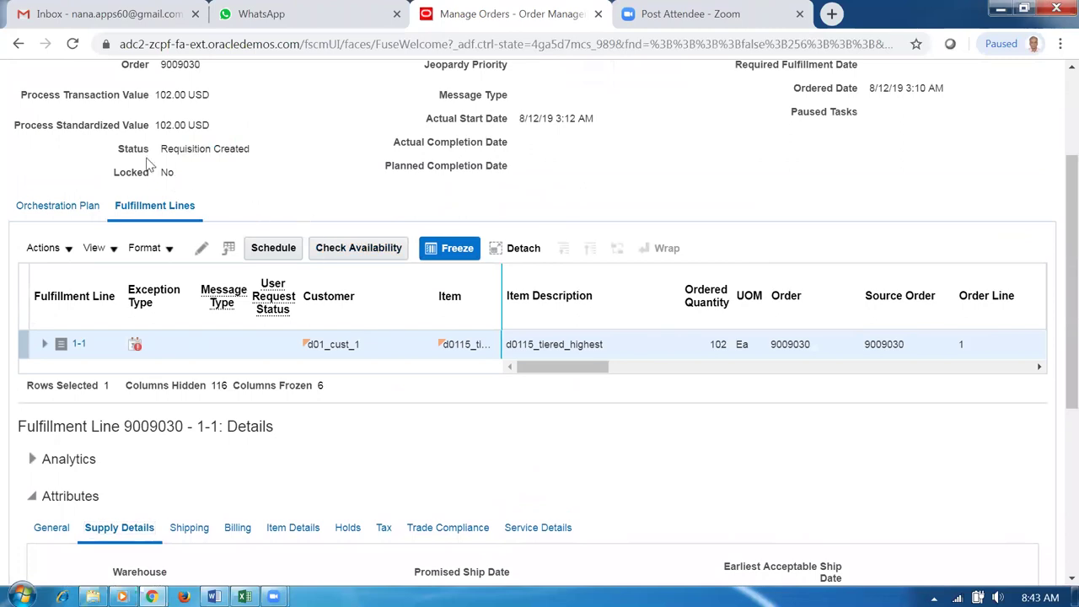
scroll(762, 189, "up", 2)
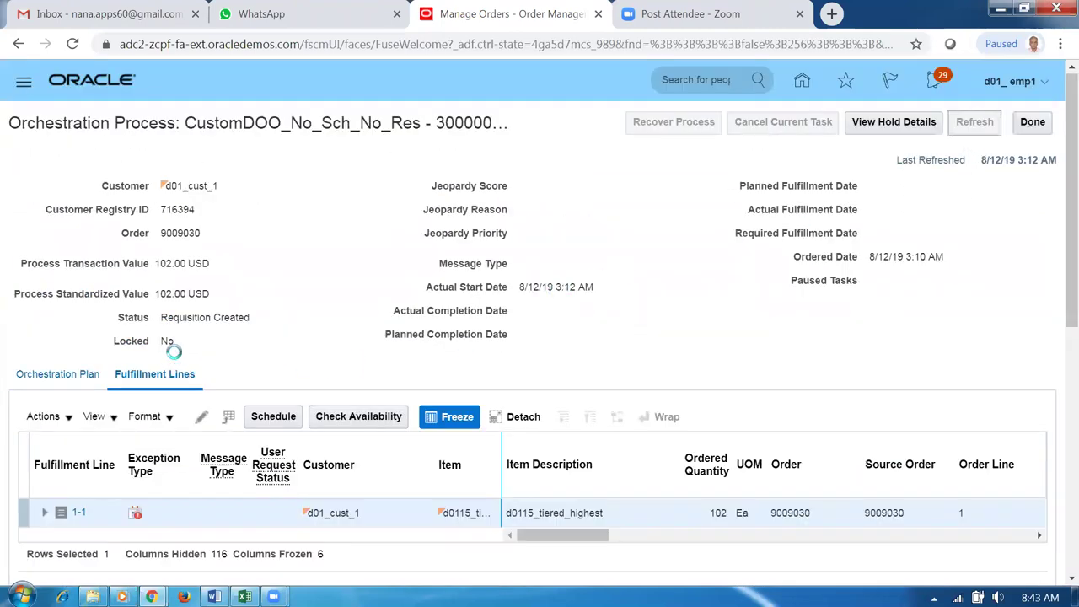
left_click_drag(173, 317, 217, 320)
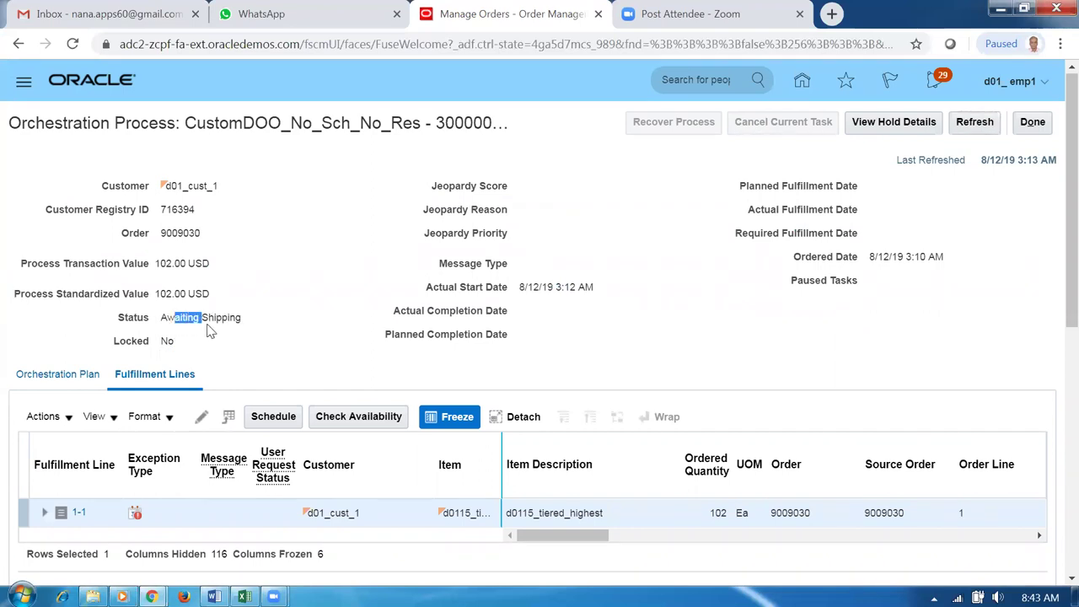
scroll(286, 358, "down", 2)
scroll(287, 358, "down", 6)
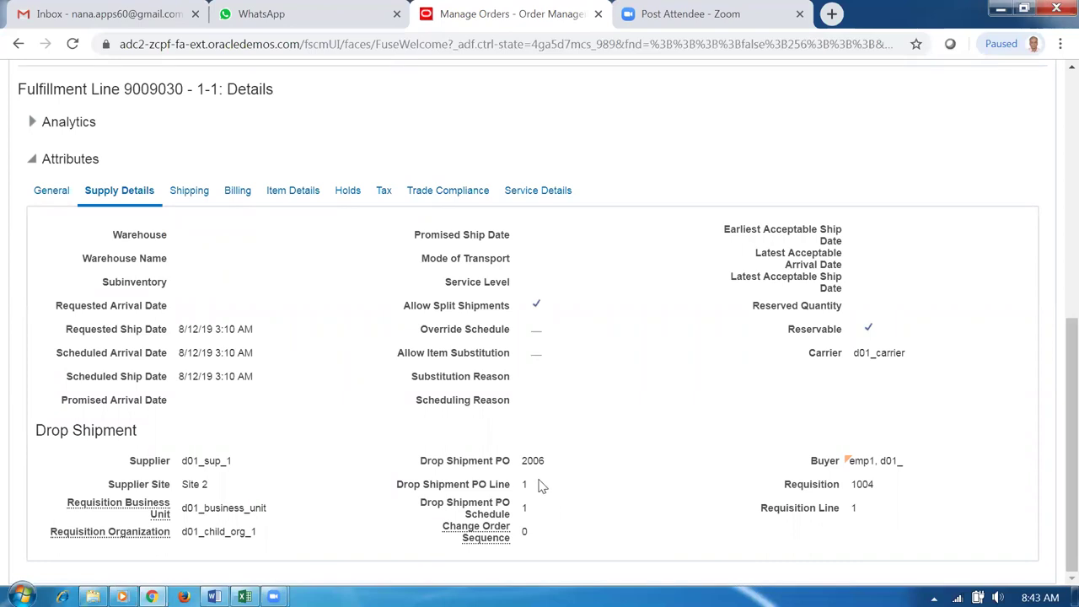
Duplicate the browser tab and open the Manage Orders page for purchase orders in it
right_click(504, 18)
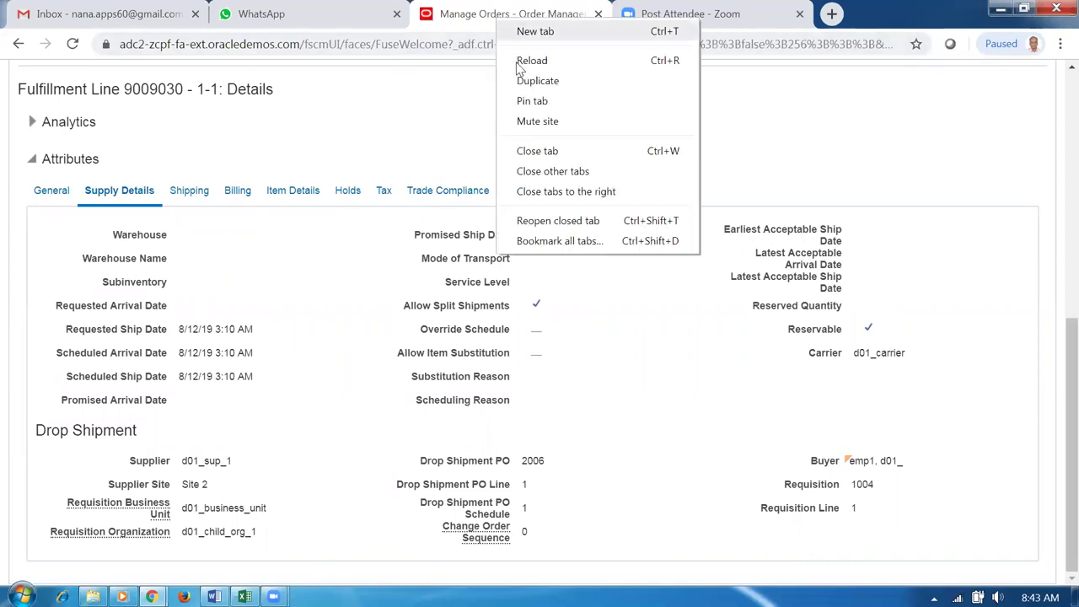
left_click(529, 79)
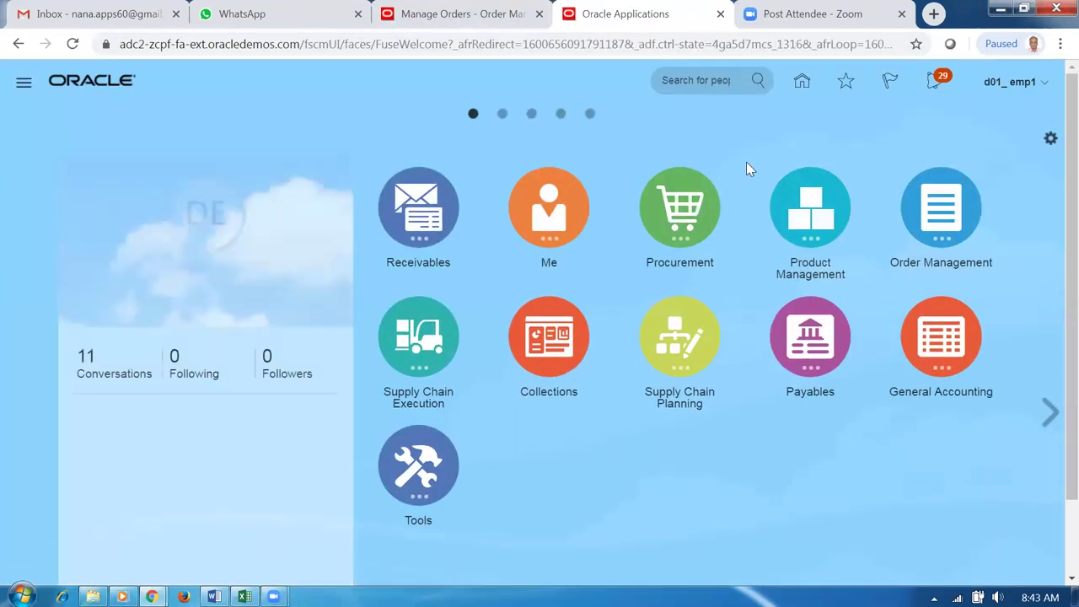
left_click(691, 206)
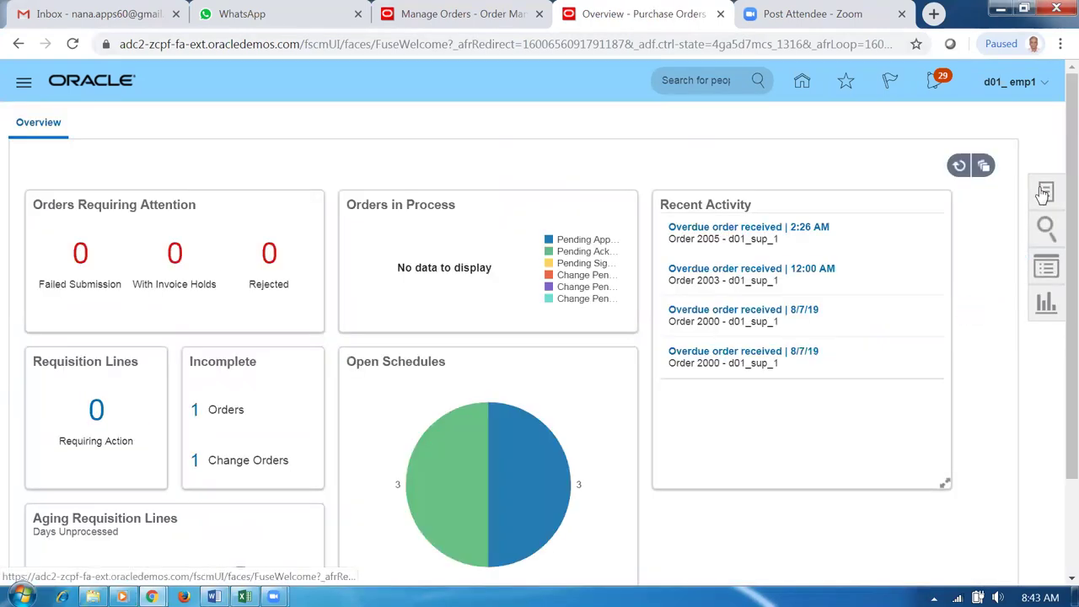
left_click(1045, 194)
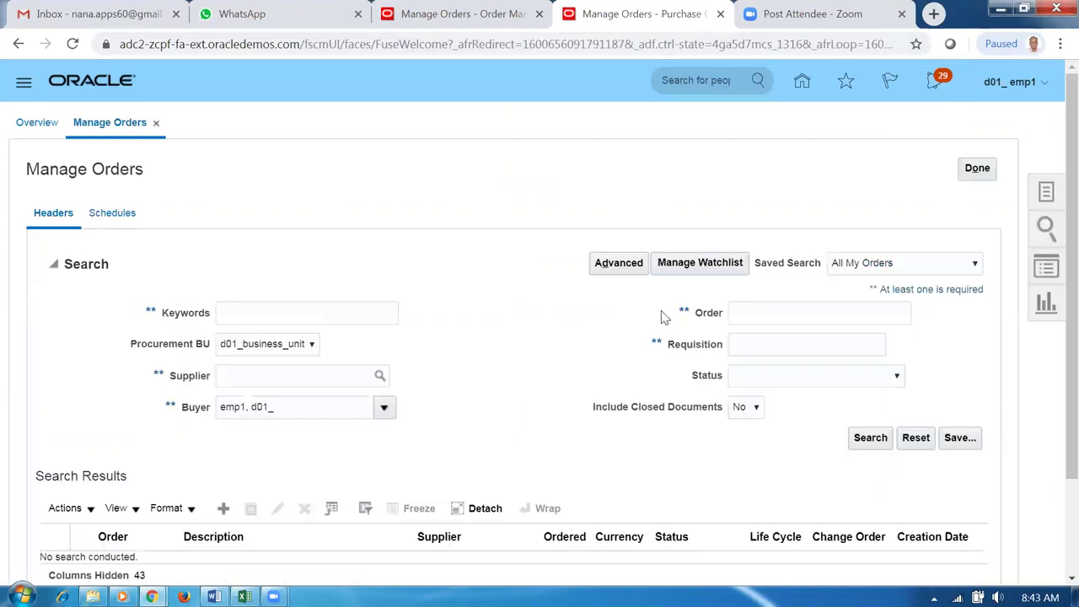
Search the purchase orders by the drop-shipment PO number and open the matching order
left_click(756, 311)
type("2006")
key("Tab")
left_click(884, 439)
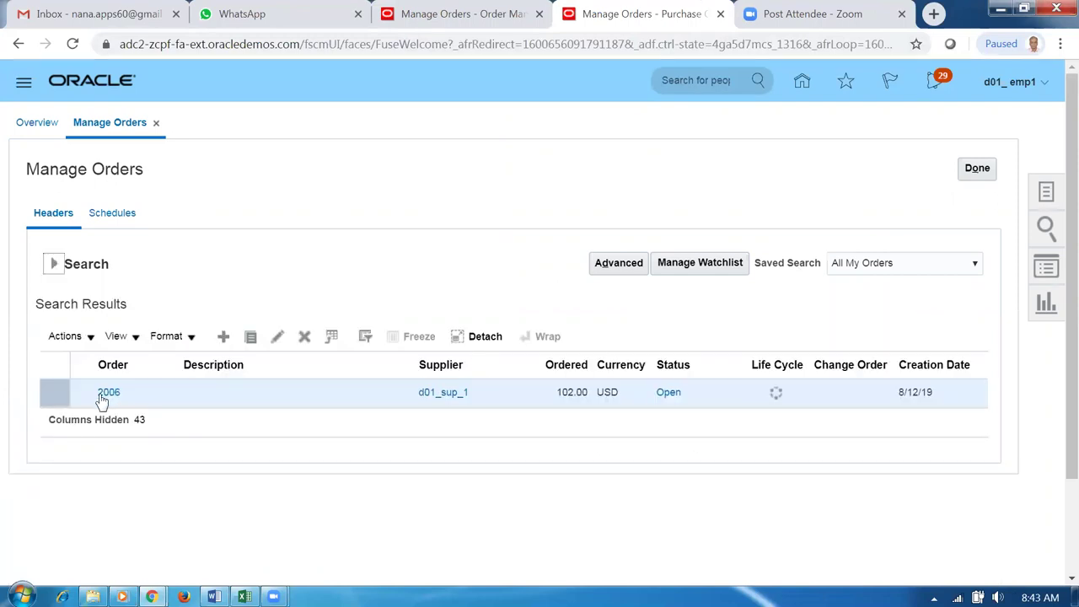
left_click(104, 393)
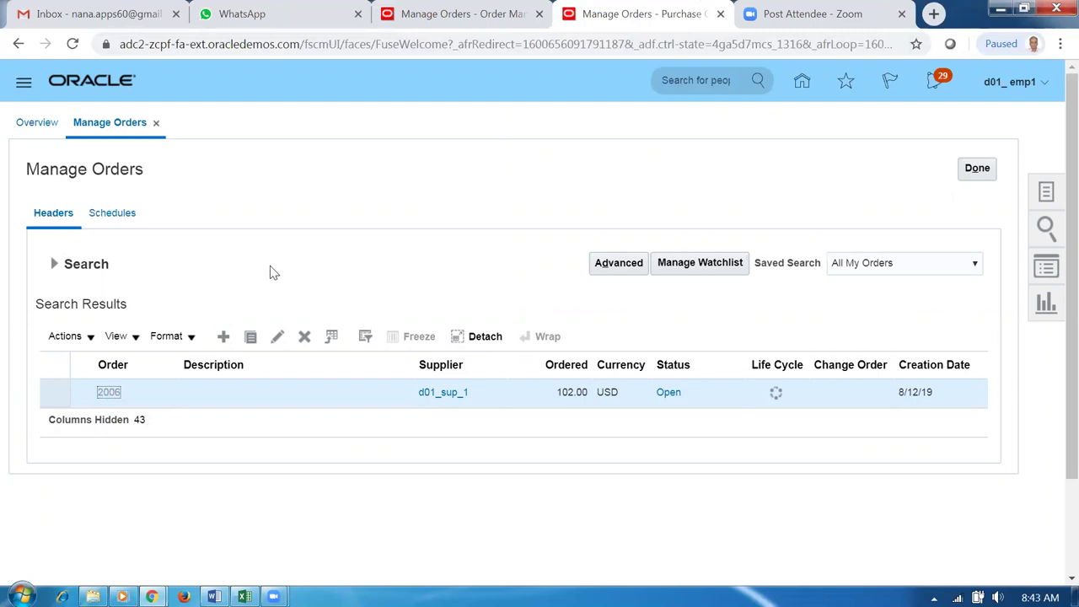
View the purchase order's schedules, read the schedule line's information message, and return to the order lines
scroll(271, 272, "down", 3)
scroll(270, 272, "down", 2)
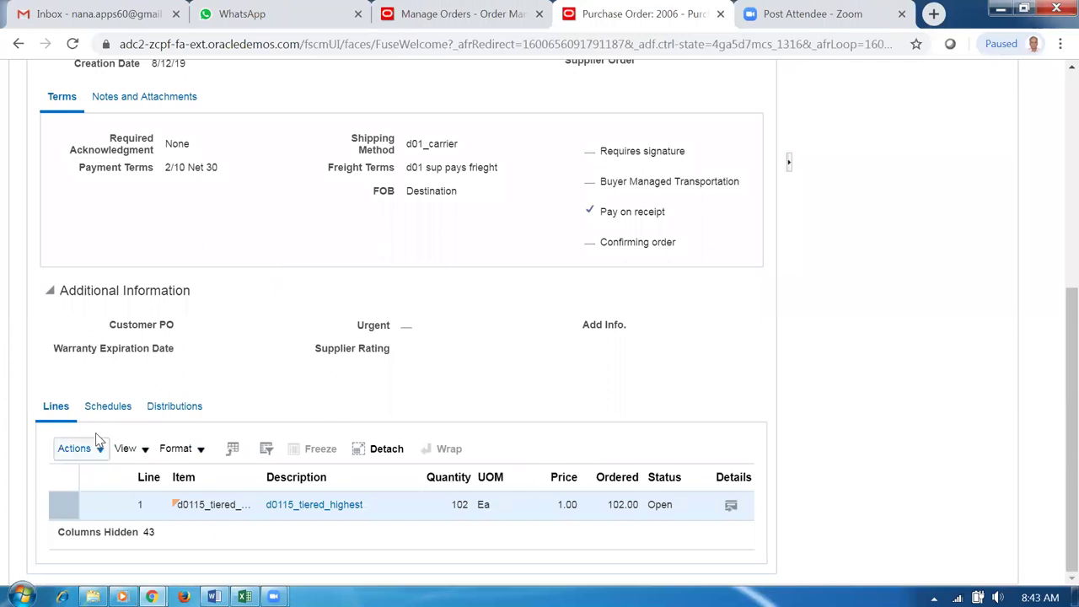
left_click(107, 406)
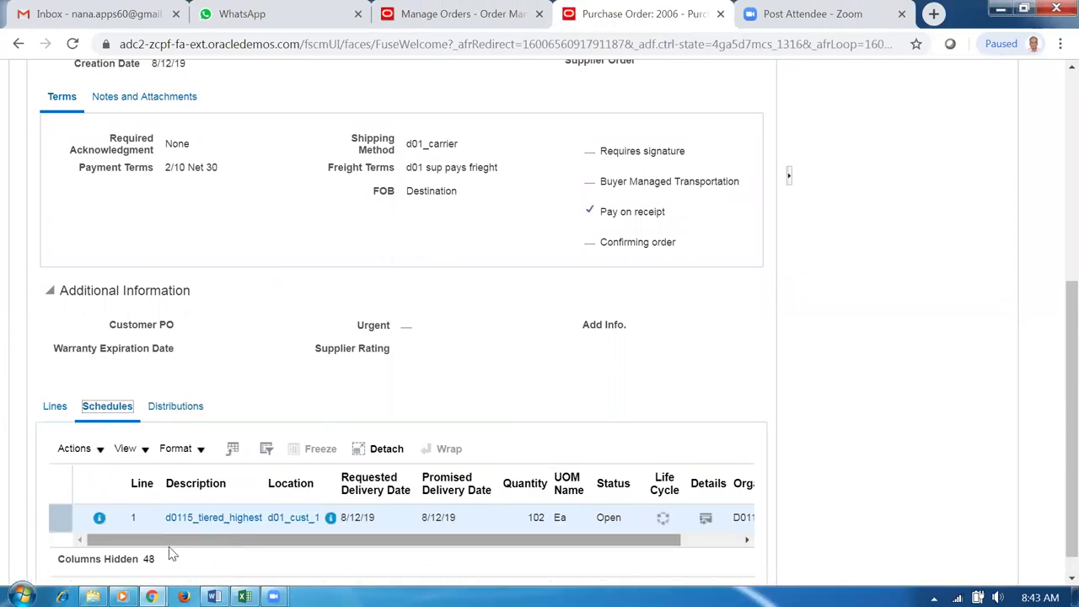
left_click(100, 519)
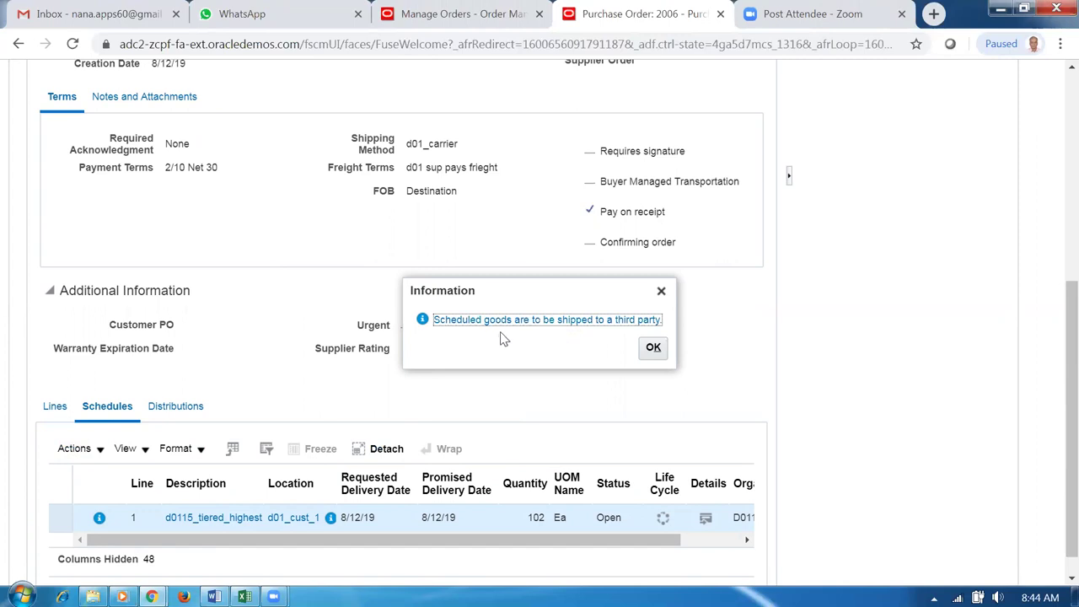
left_click(653, 348)
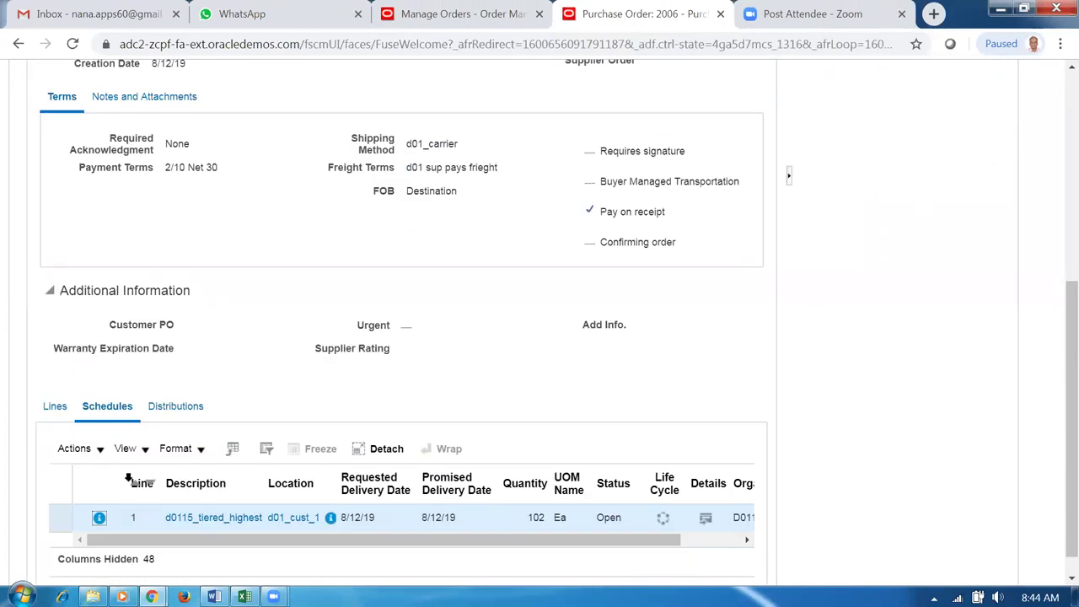
left_click(52, 408)
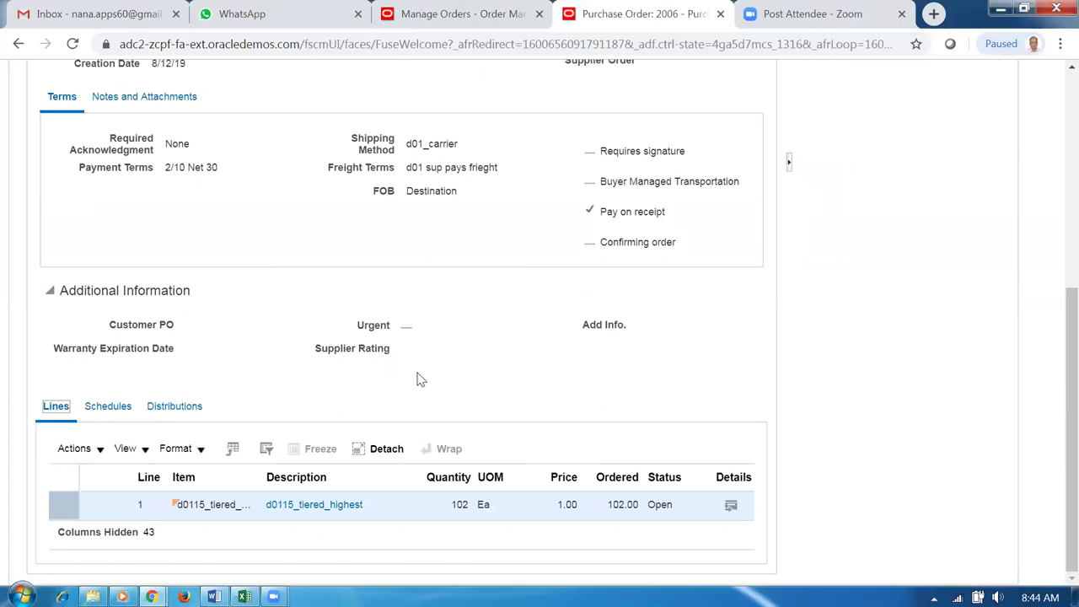
Examine the purchase order's general details, including the supplier site and the third-party indicator on the ship-to location
scroll(418, 374, "up", 2)
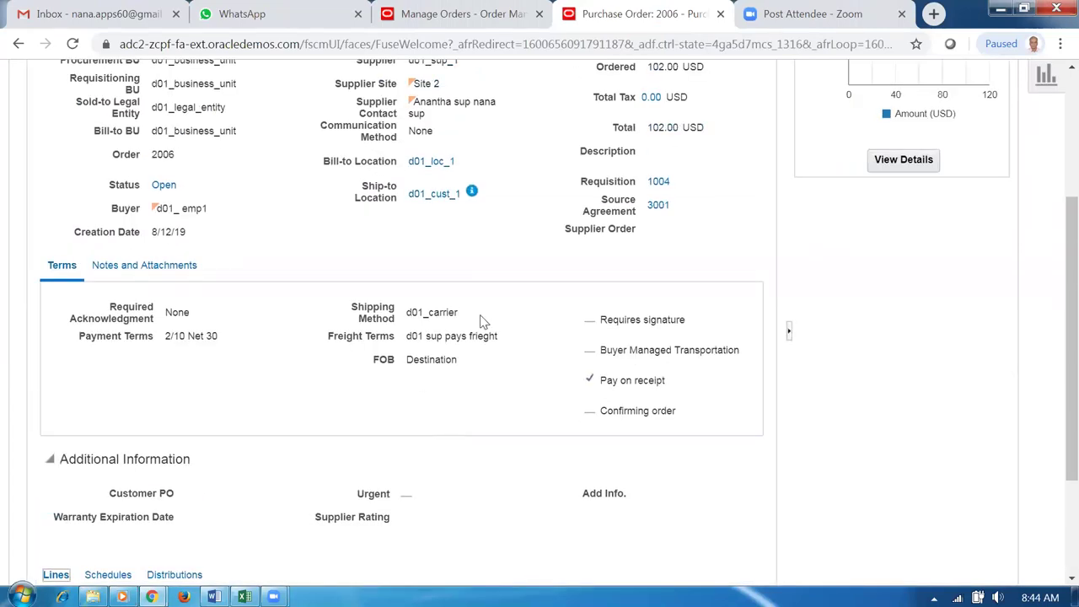
scroll(479, 373, "up", 1)
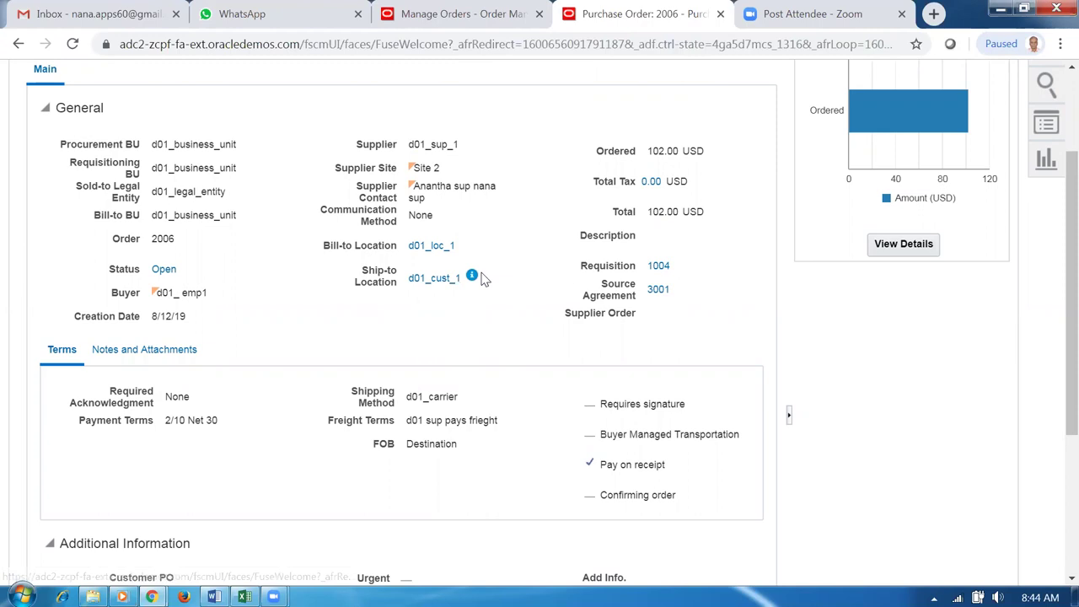
mouse_move(473, 278)
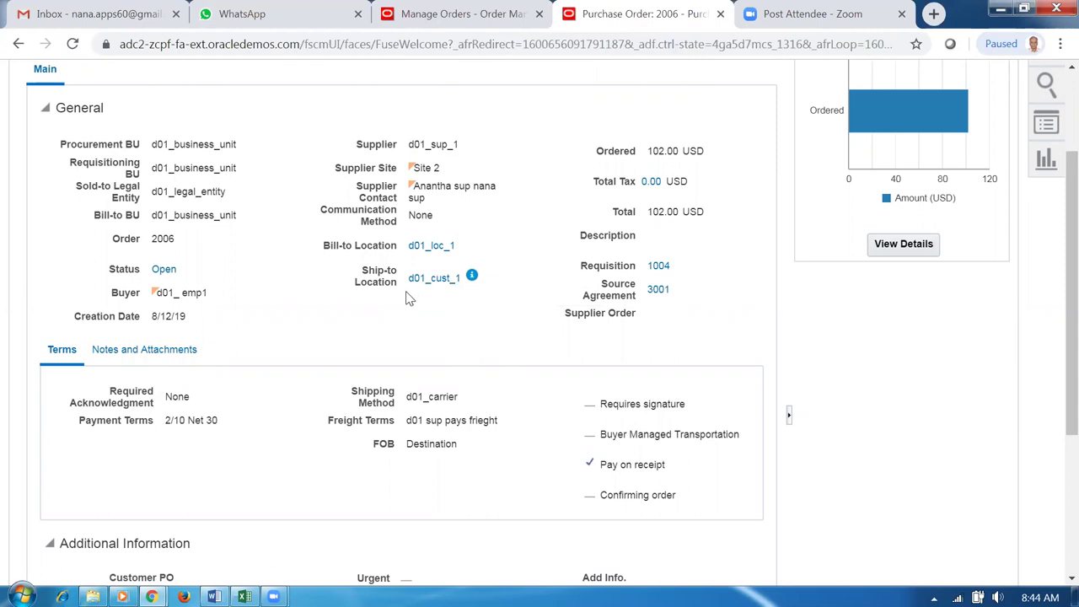
scroll(274, 323, "up", 2)
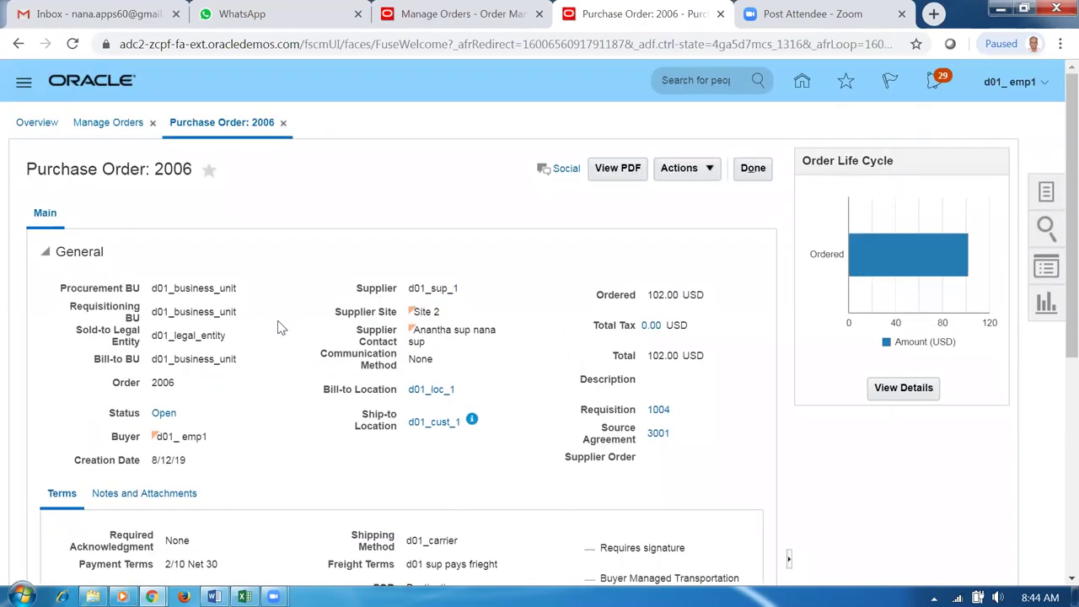
scroll(281, 327, "down", 5)
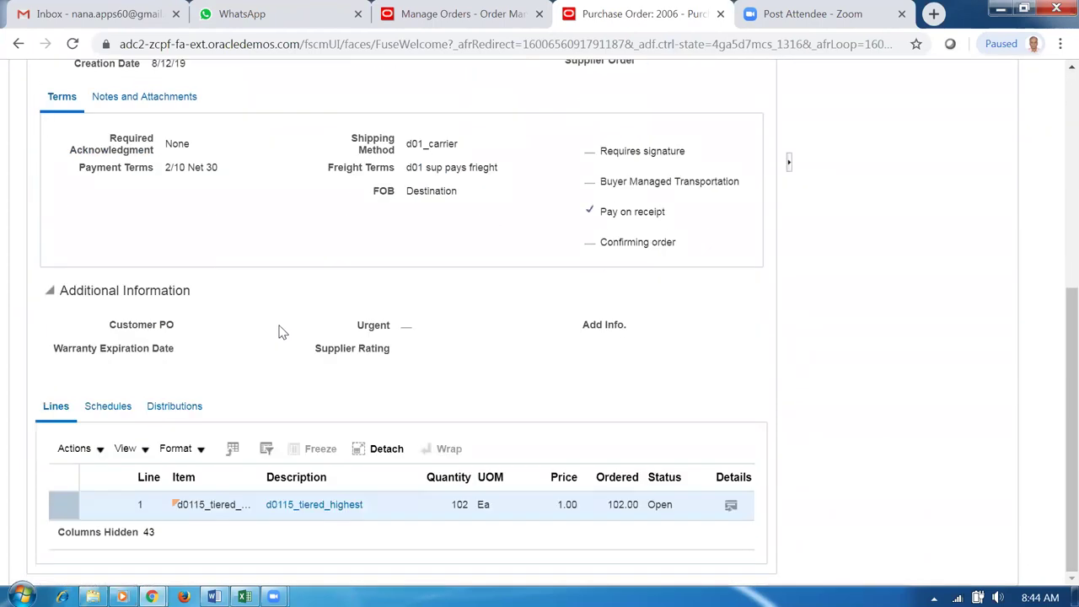
Show the purchase order's schedules and open the details of the d01_cust_1 ship-to location
left_click(118, 407)
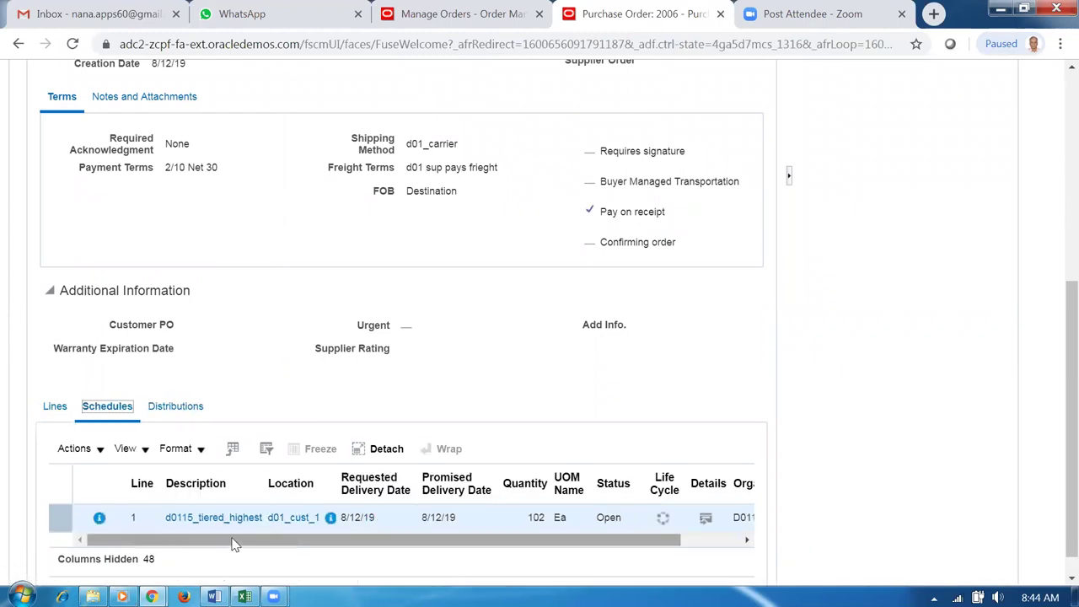
mouse_move(331, 523)
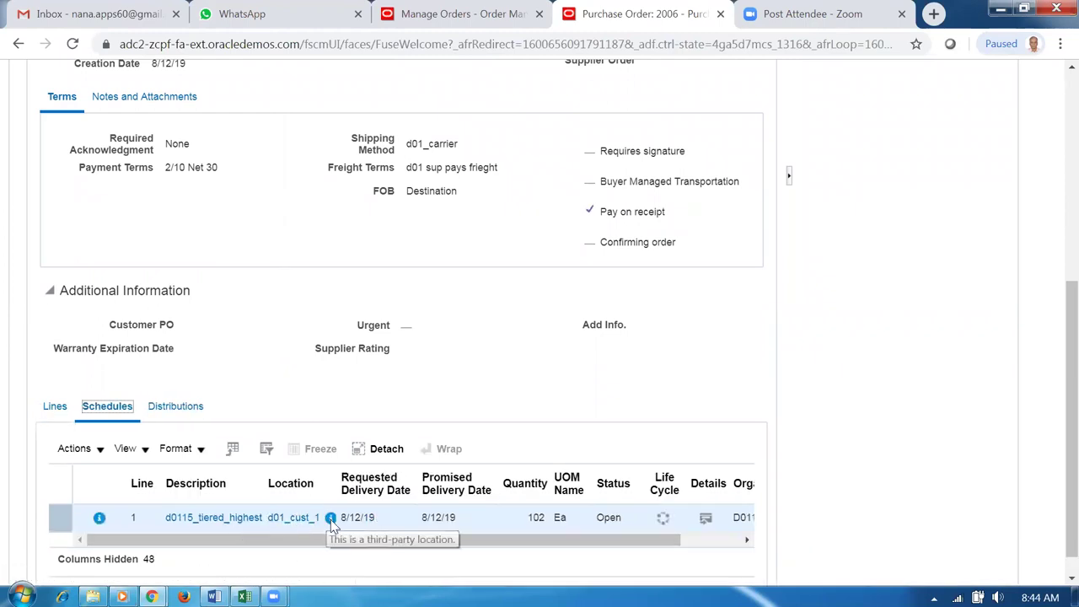
left_click(207, 517)
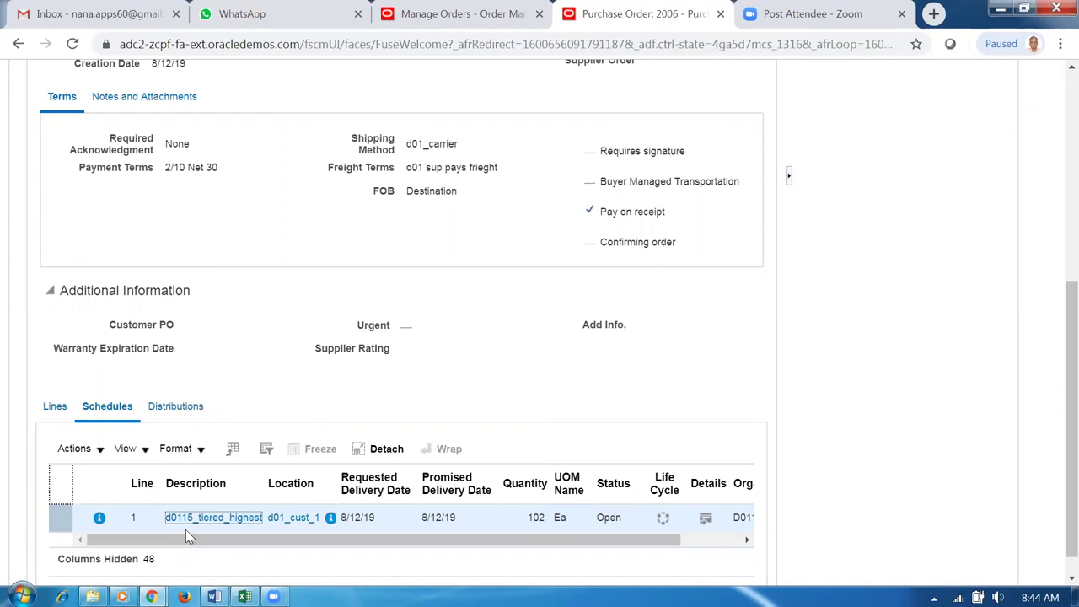
left_click(295, 524)
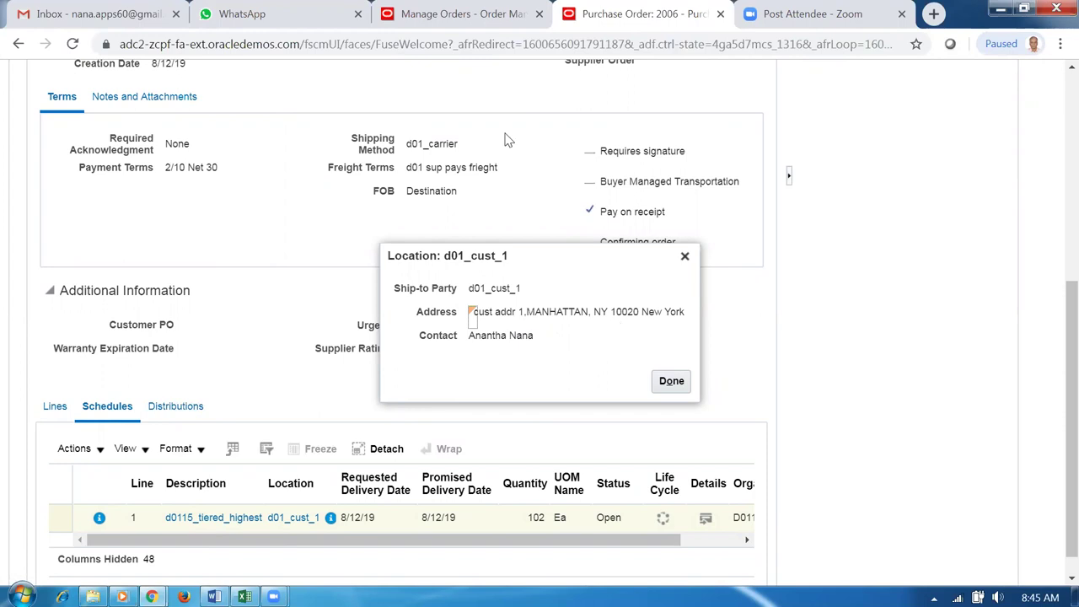
Return to the sales order's main page and compare its ship-to address with the purchase order's ship-to location
key("ctrl+shift+Tab")
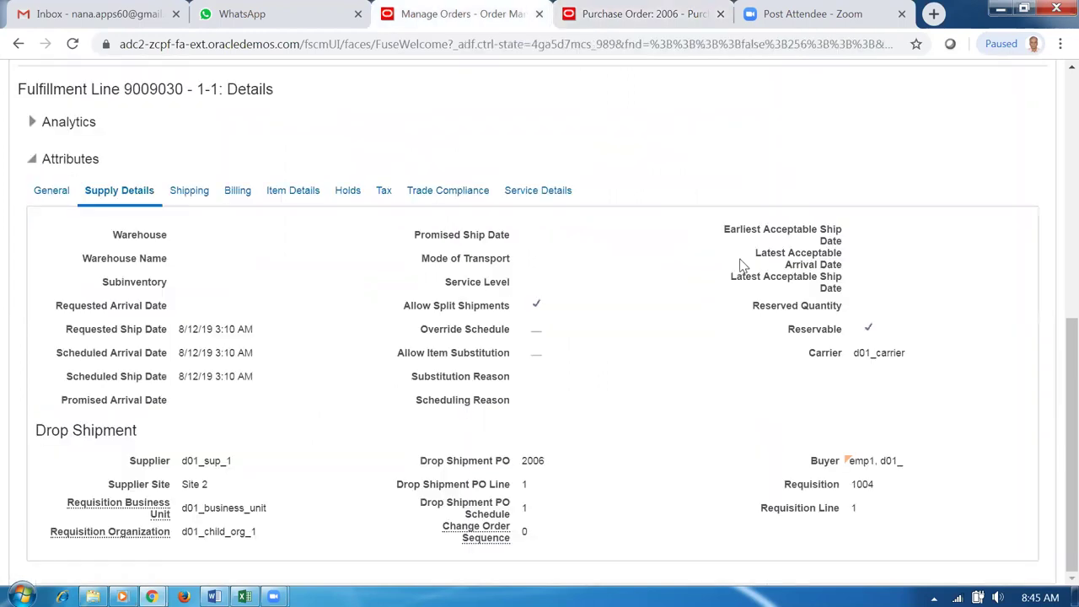
scroll(737, 267, "up", 6)
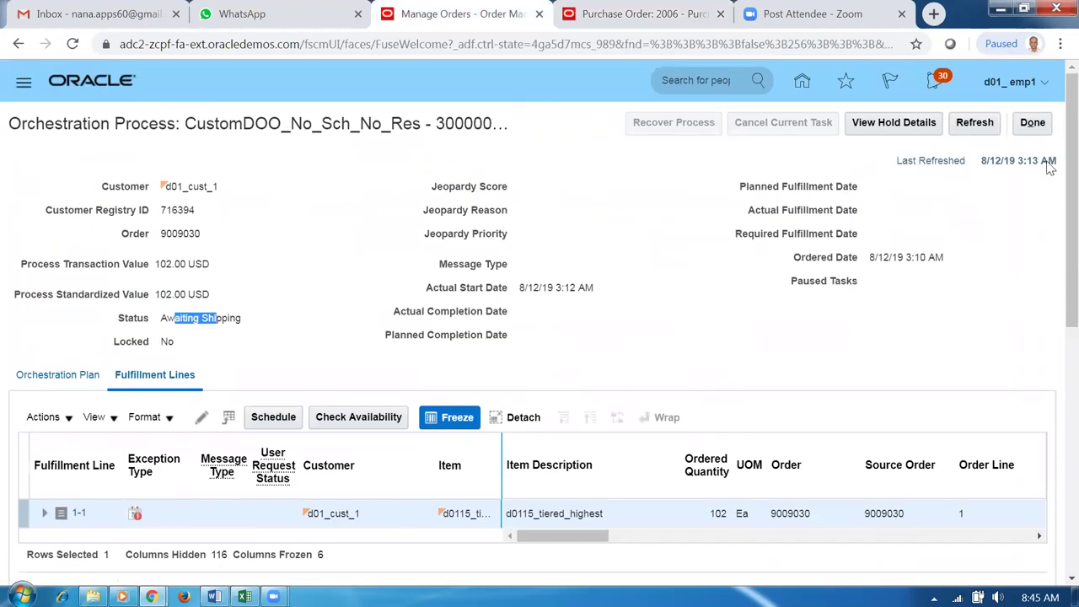
left_click(1034, 124)
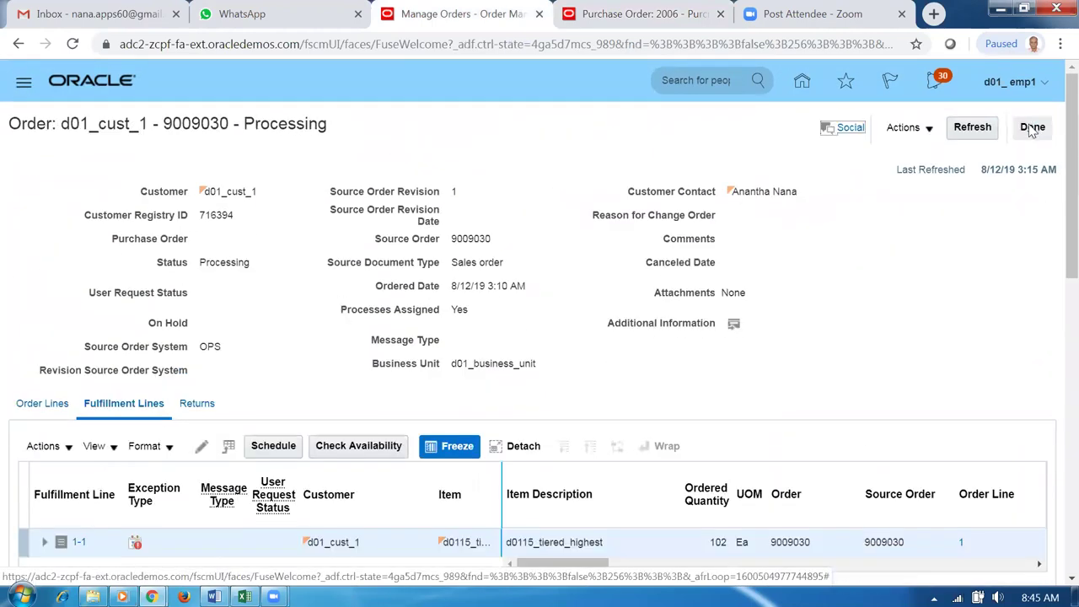
left_click(1032, 129)
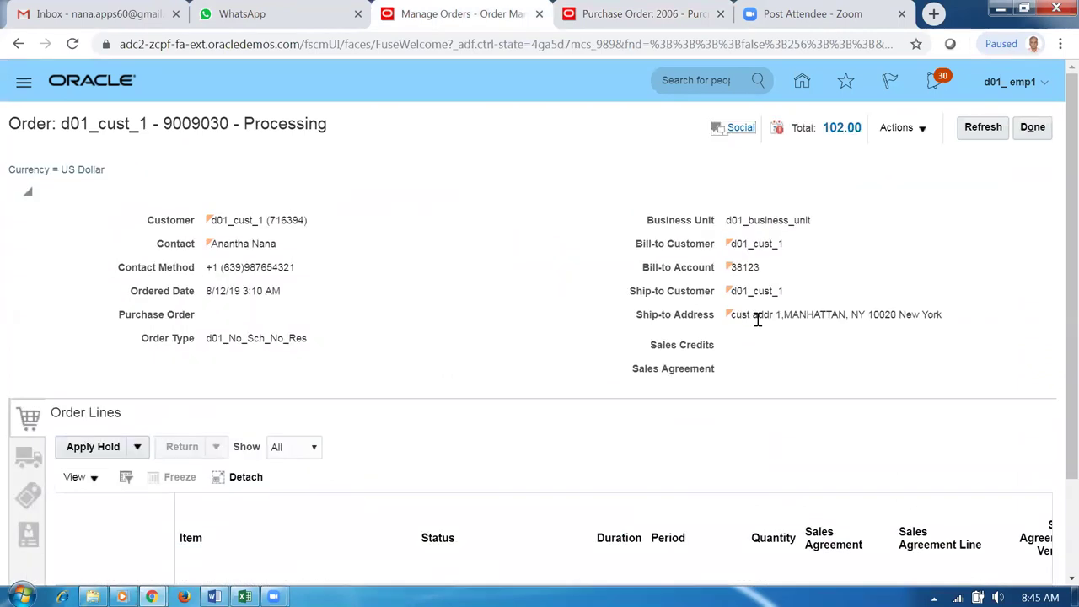
left_click_drag(775, 318, 901, 335)
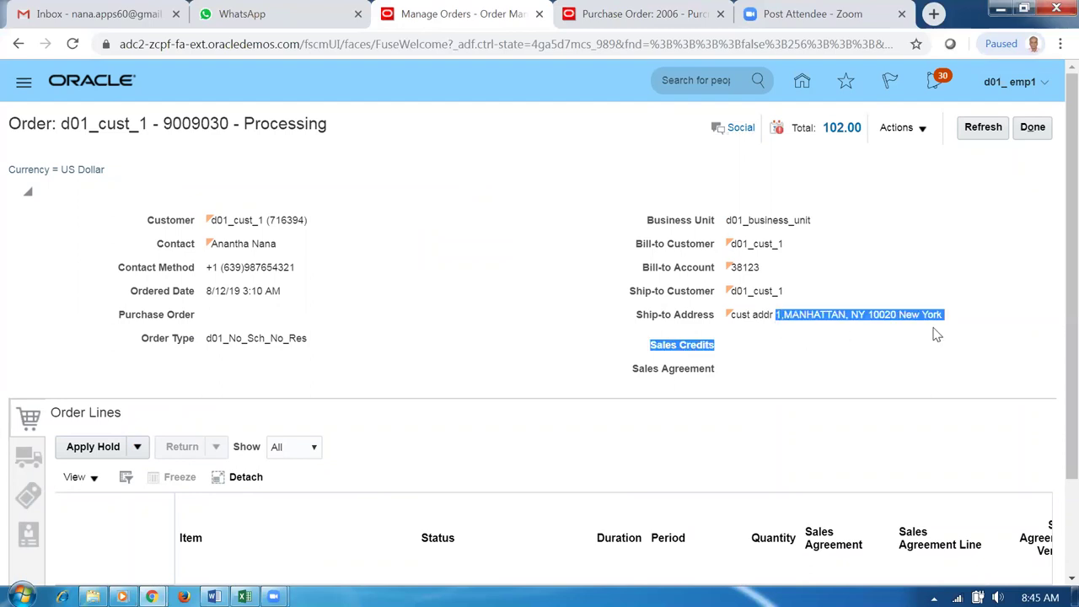
left_click(659, 17)
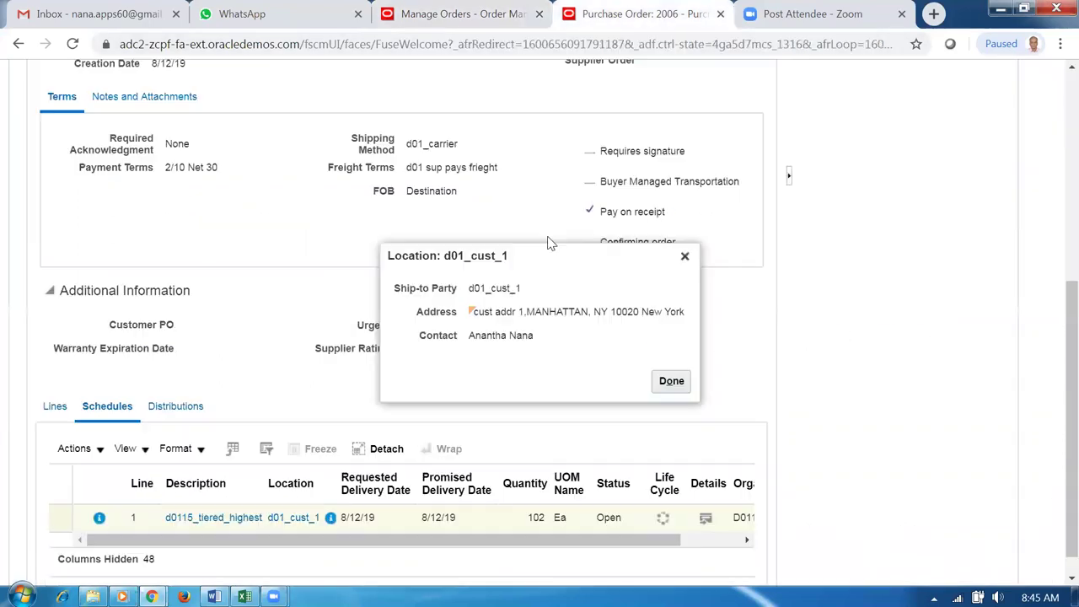
Close the ship-to location details and the purchase order
left_click(674, 381)
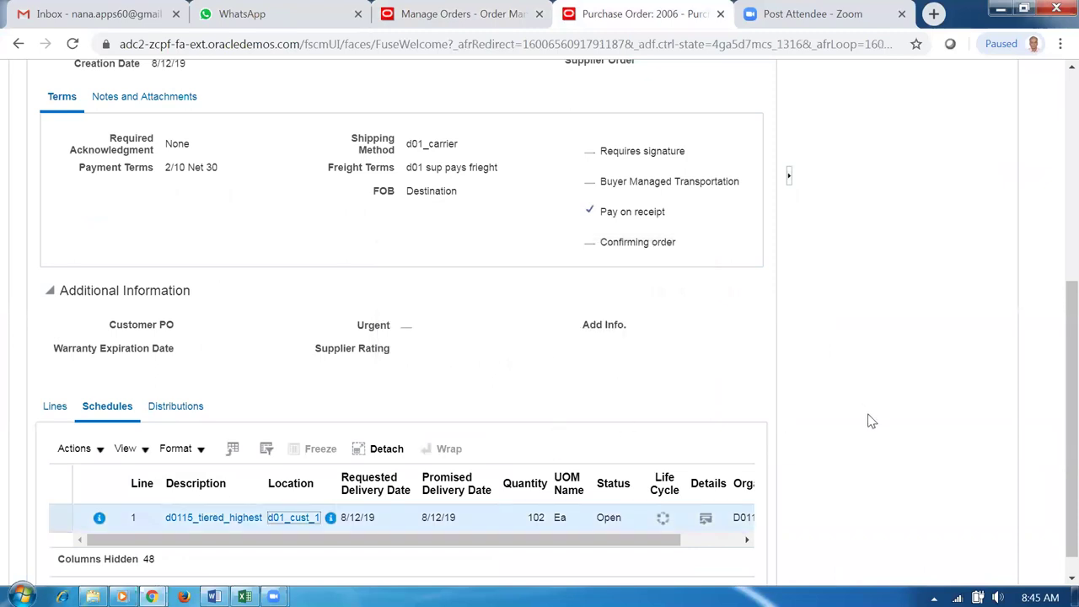
scroll(873, 420, "up", 3)
scroll(869, 413, "down", 3)
scroll(870, 414, "up", 5)
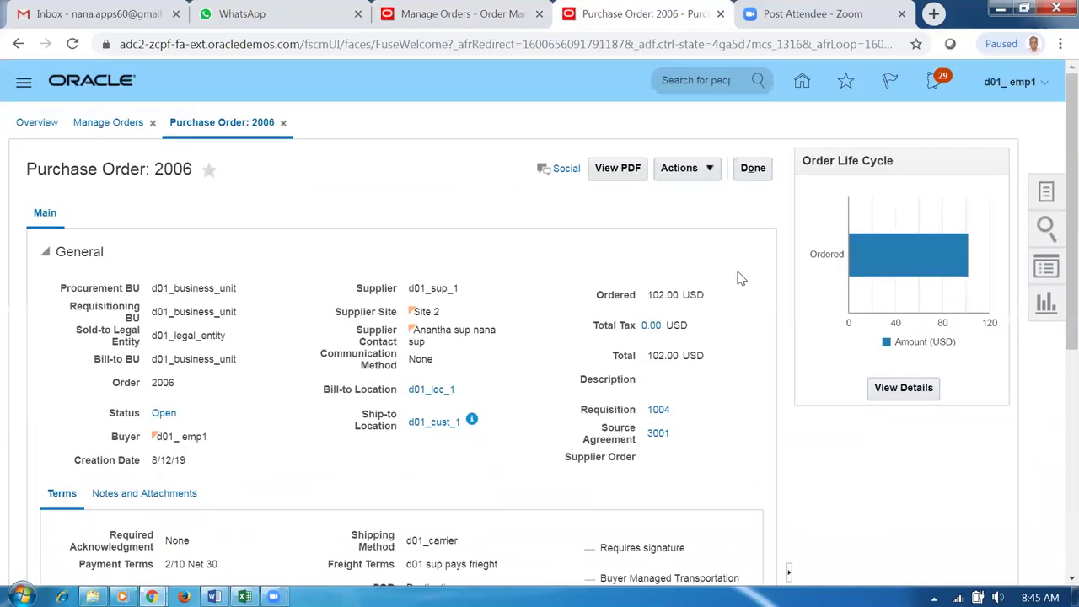
left_click(753, 169)
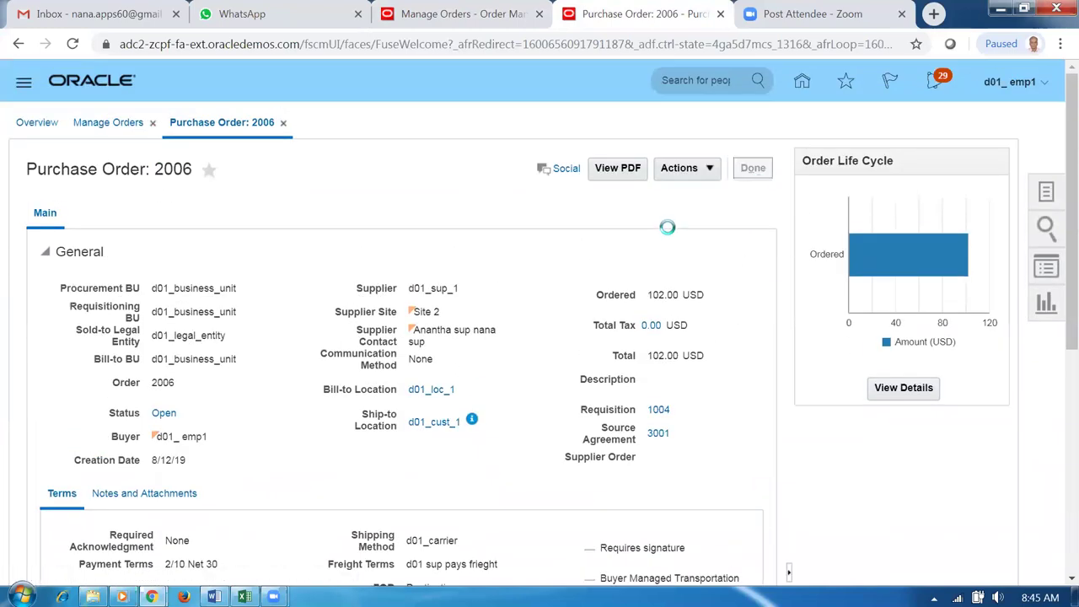
Check the order line's status on the sales order
left_click(424, 14)
left_click(798, 376)
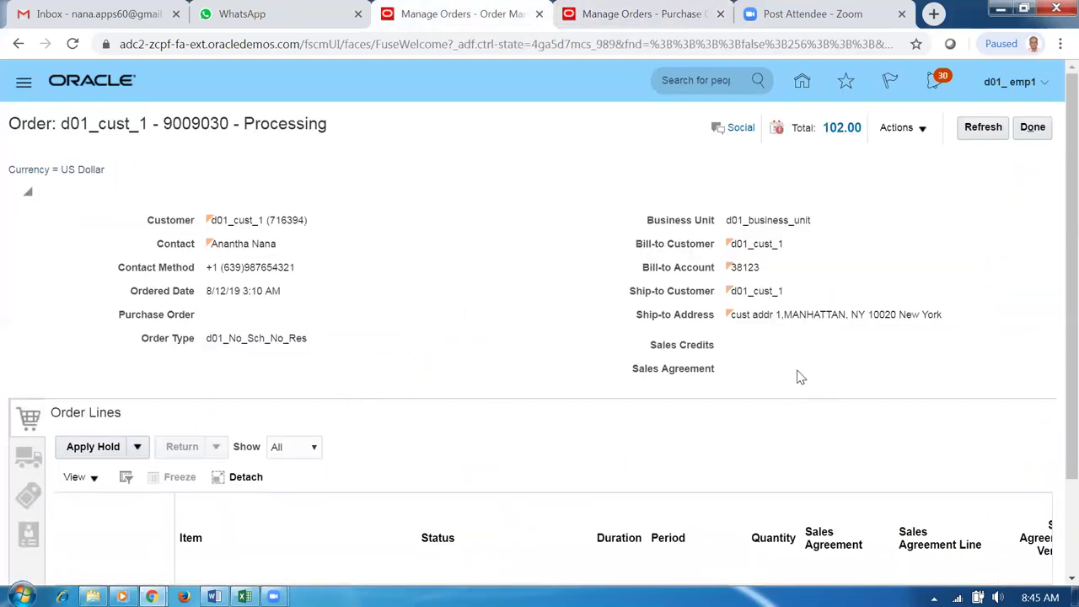
scroll(413, 498, "down", 2)
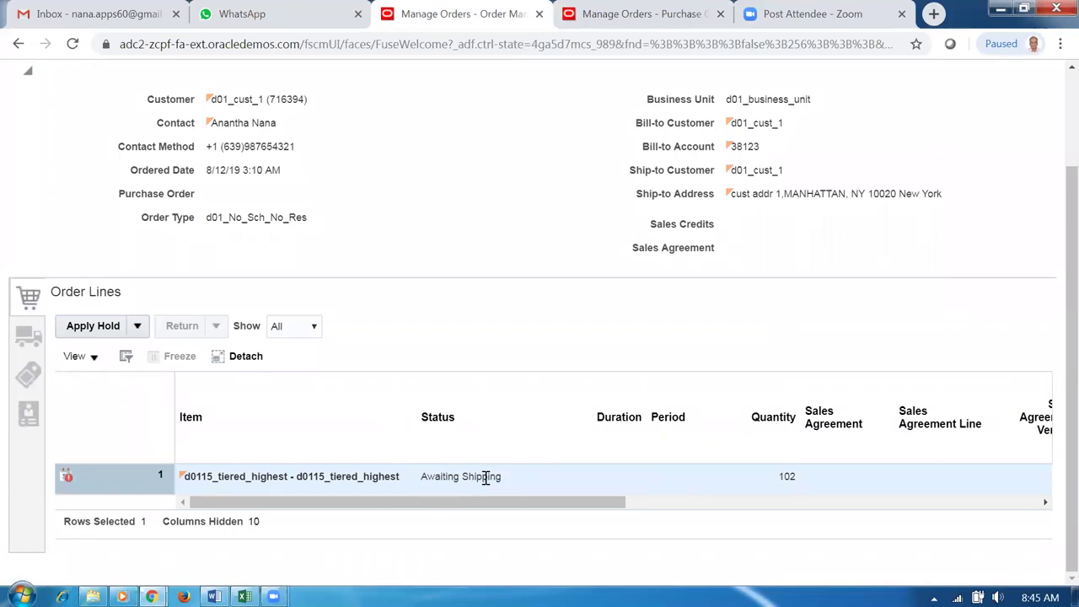
Close the purchase order search and open Inventory Management under Supply Chain Execution from the home page
left_click(657, 15)
left_click(964, 167)
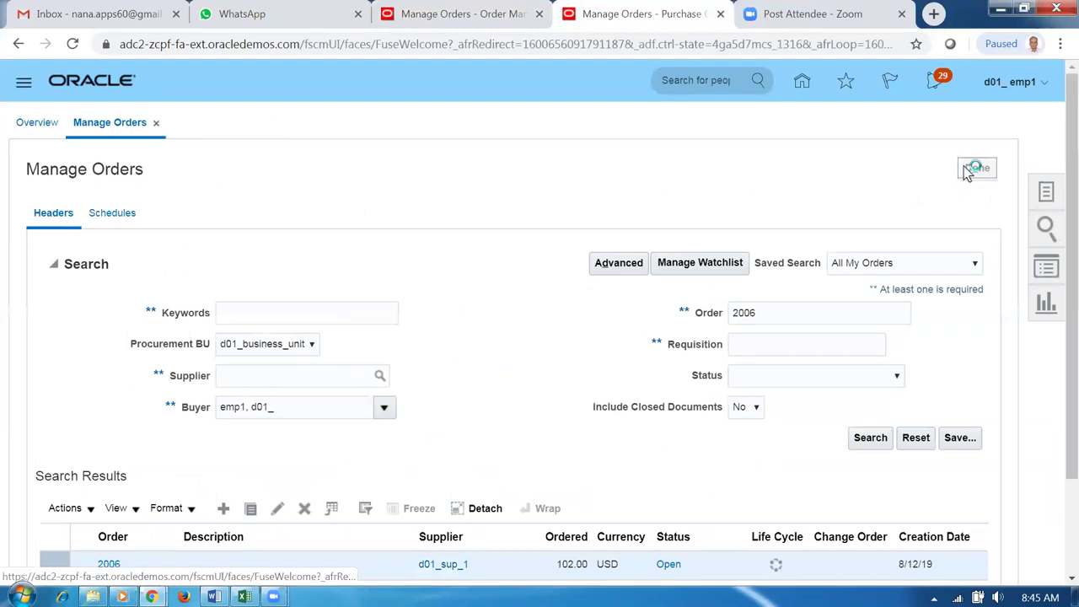
left_click(802, 80)
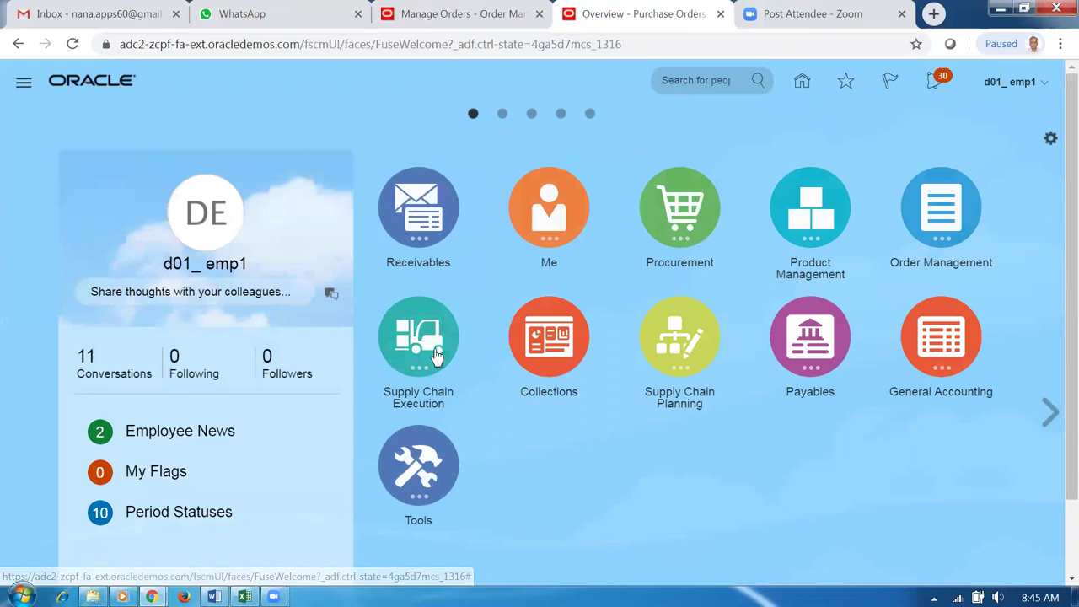
left_click(434, 355)
left_click(741, 442)
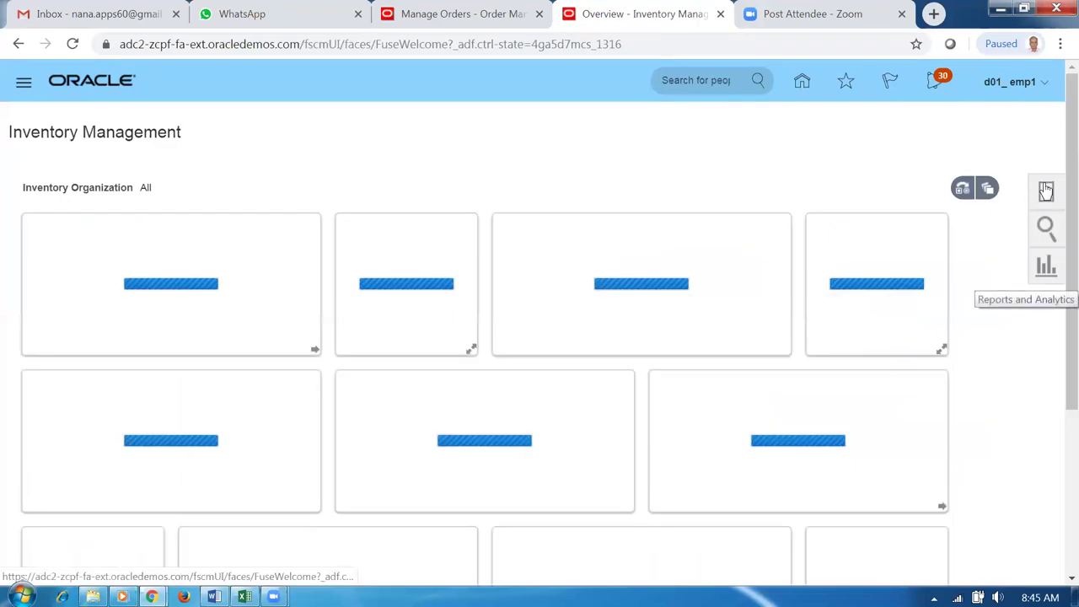
Open the Create ASBN task from the Receipts tasks and select organization D011
left_click(1045, 193)
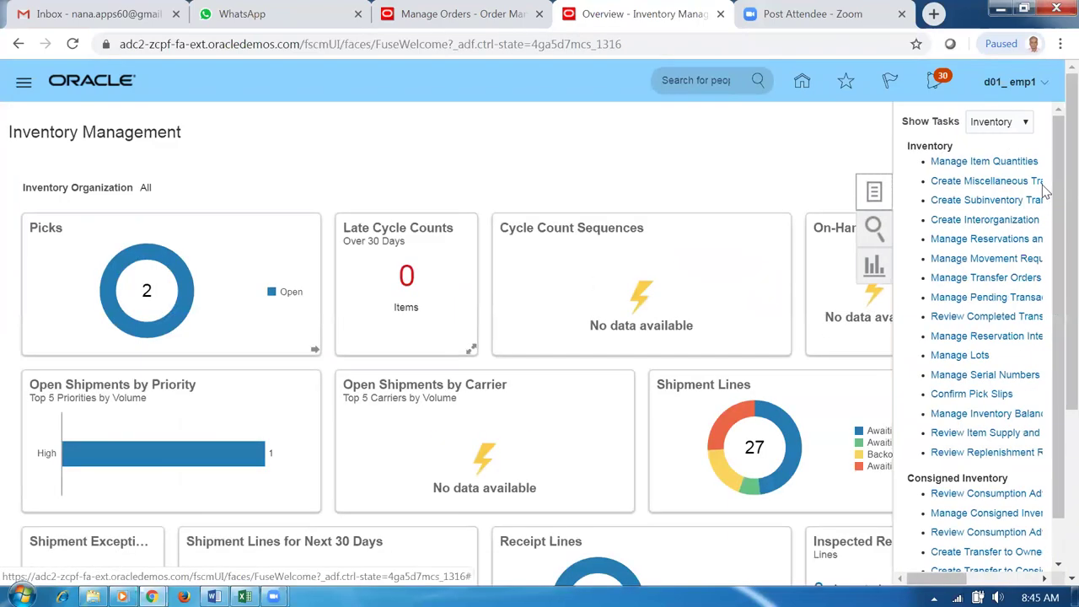
left_click(998, 122)
left_click(989, 190)
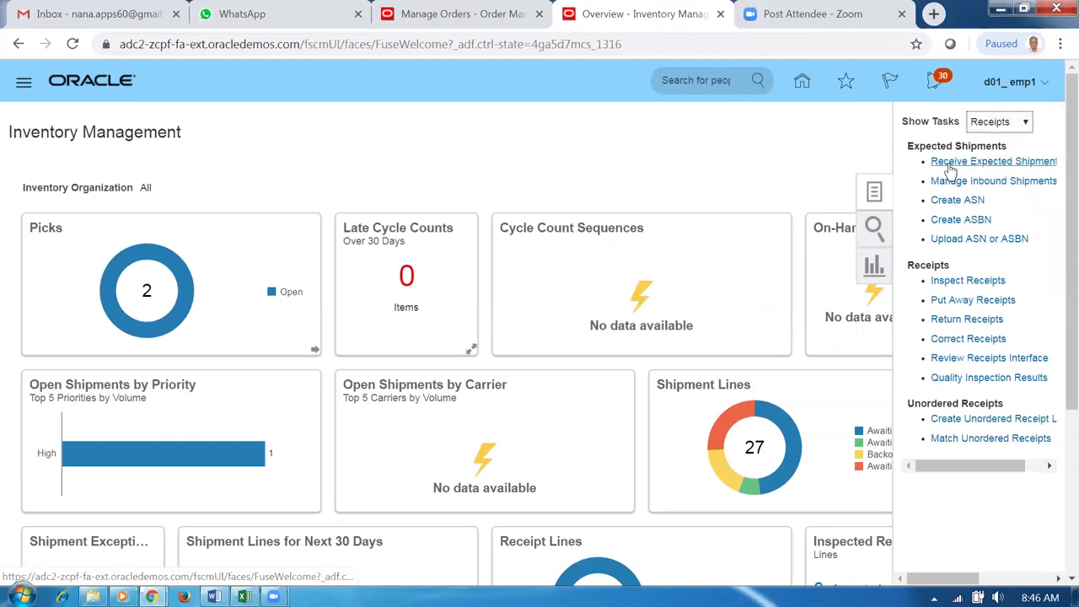
left_click(969, 221)
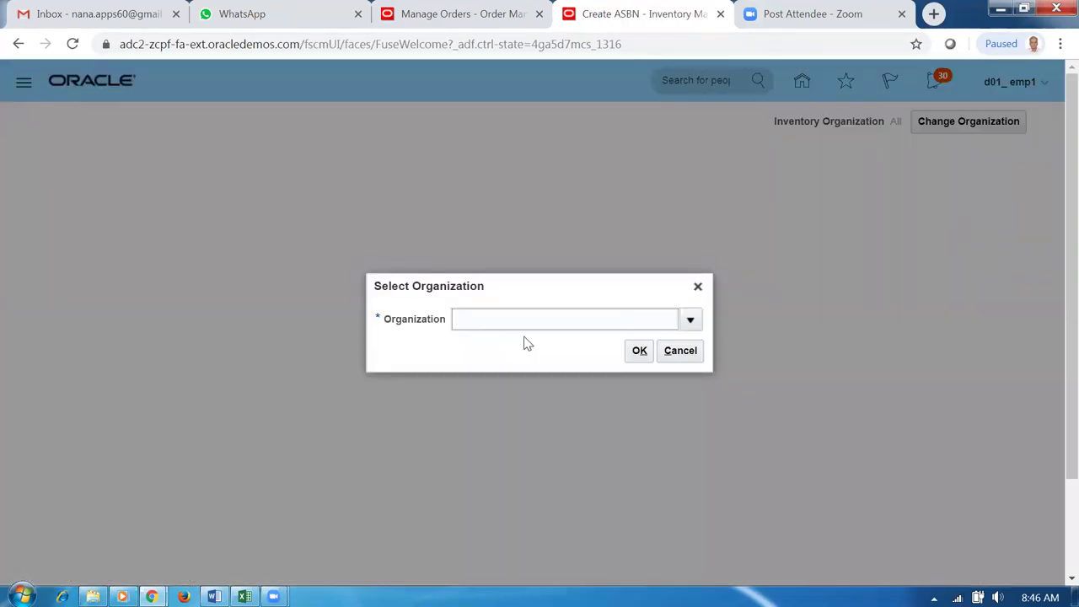
key("Tab")
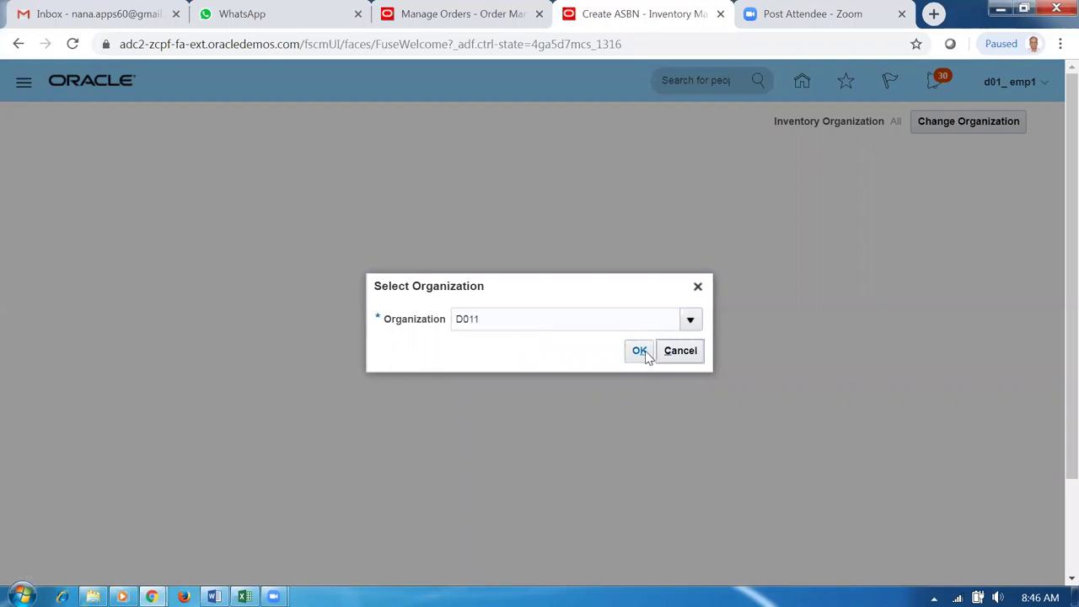
left_click(485, 324)
left_click(639, 351)
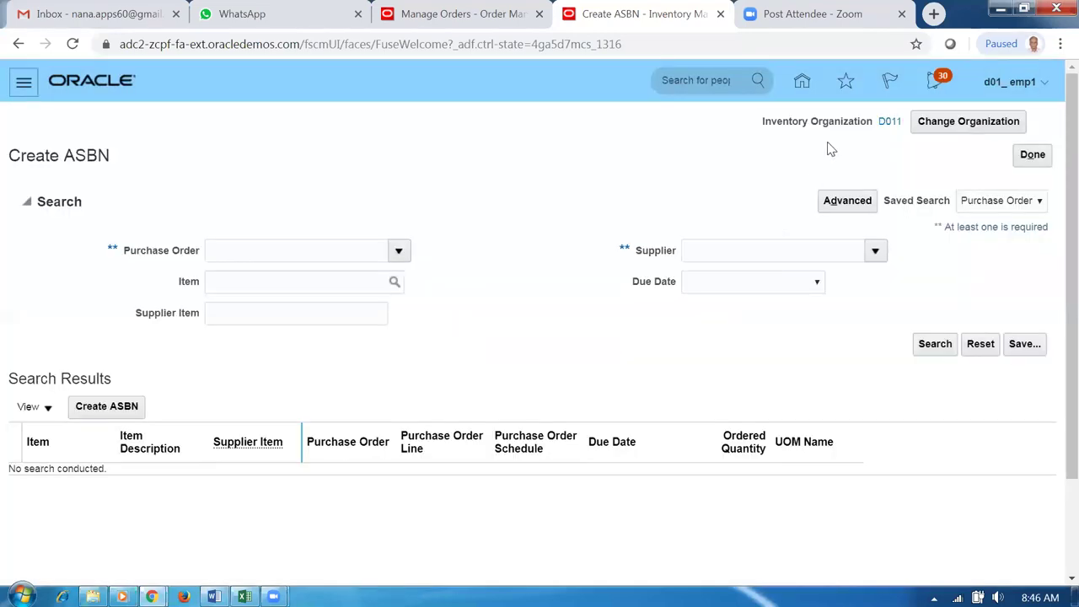
Search for the drop-shipment purchase order by its number and start an ASBN for its line
left_click(219, 251)
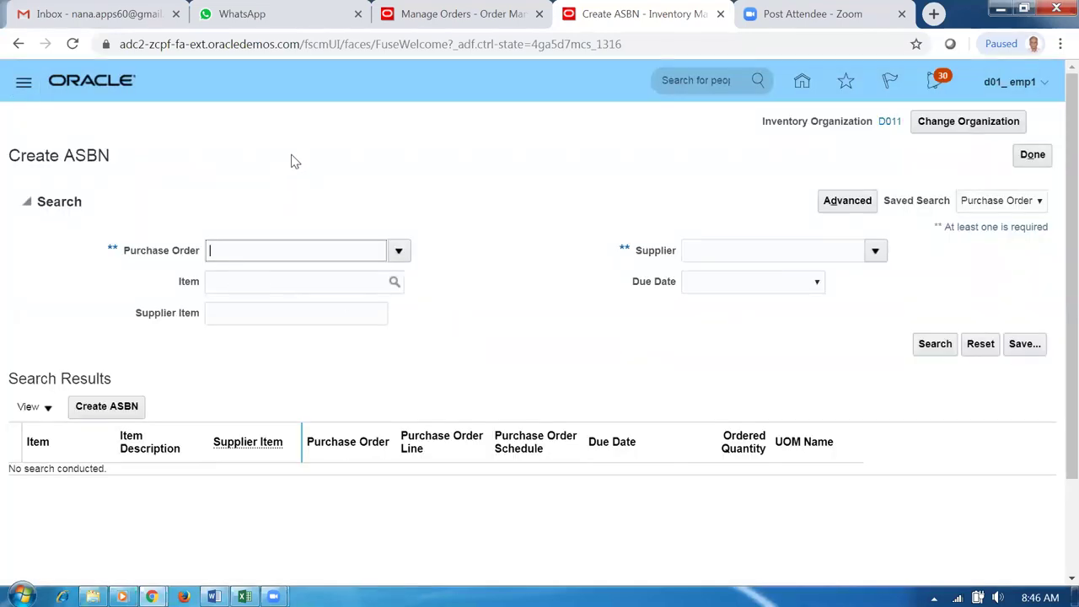
type("2006")
key("Tab")
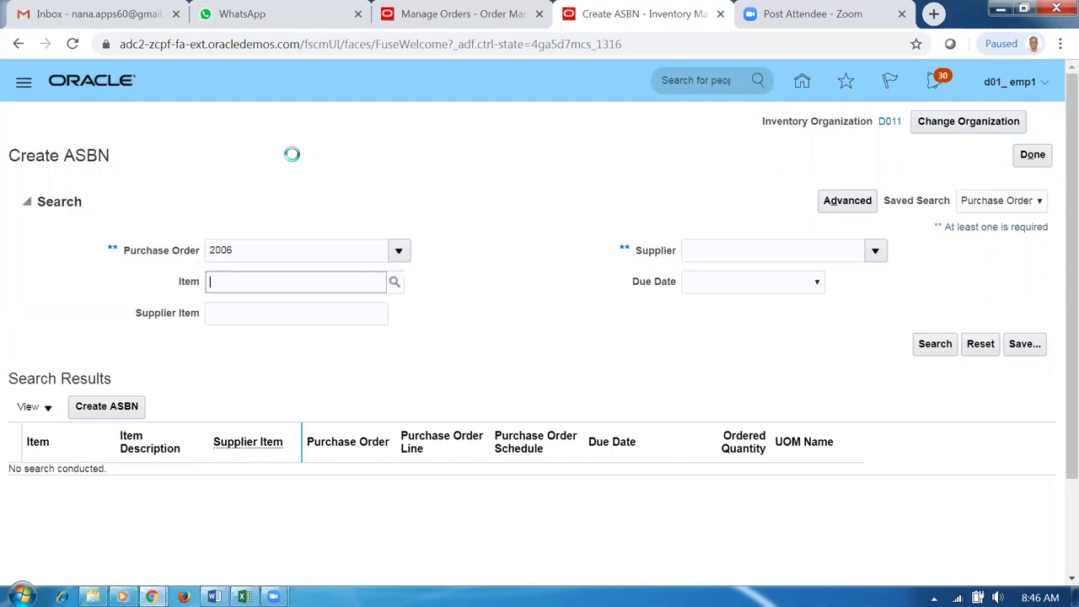
left_click(943, 347)
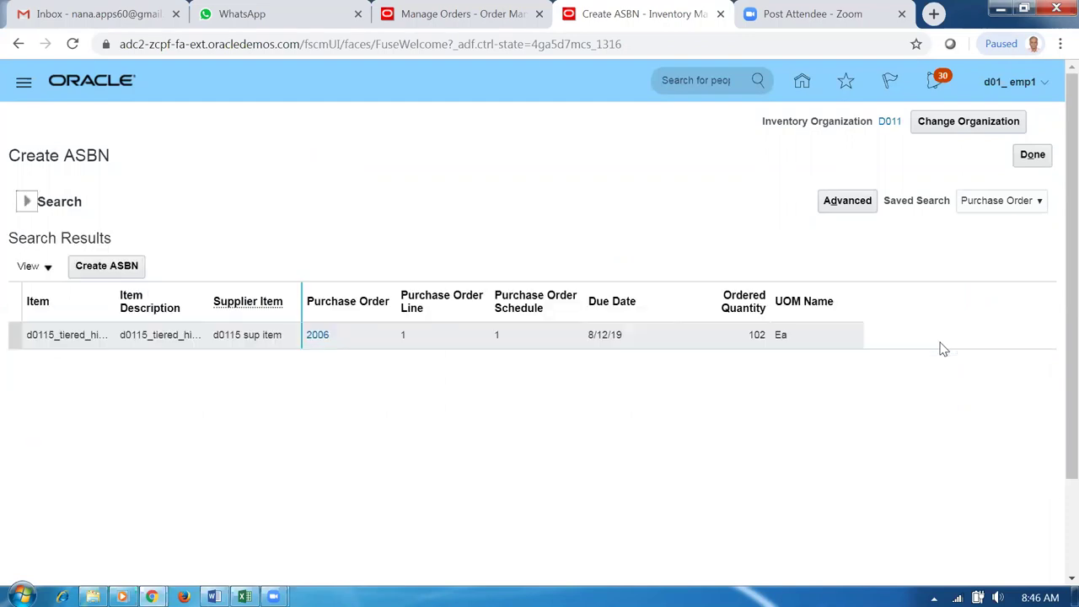
left_click(8, 336)
left_click(119, 268)
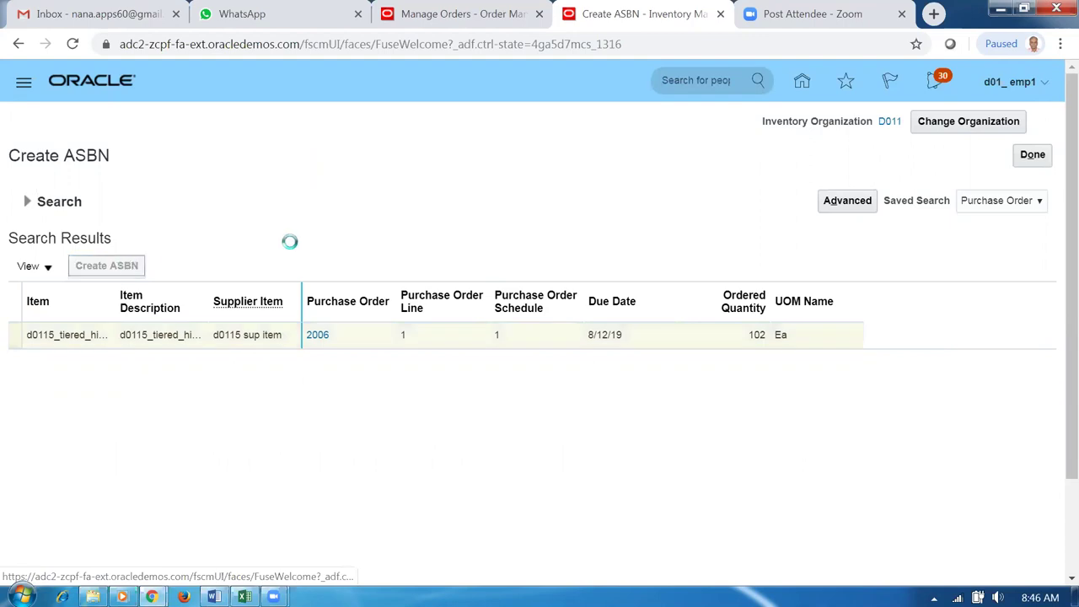
Set the ASBN's shipment number to 124
left_click(380, 240)
type("NANA_124")
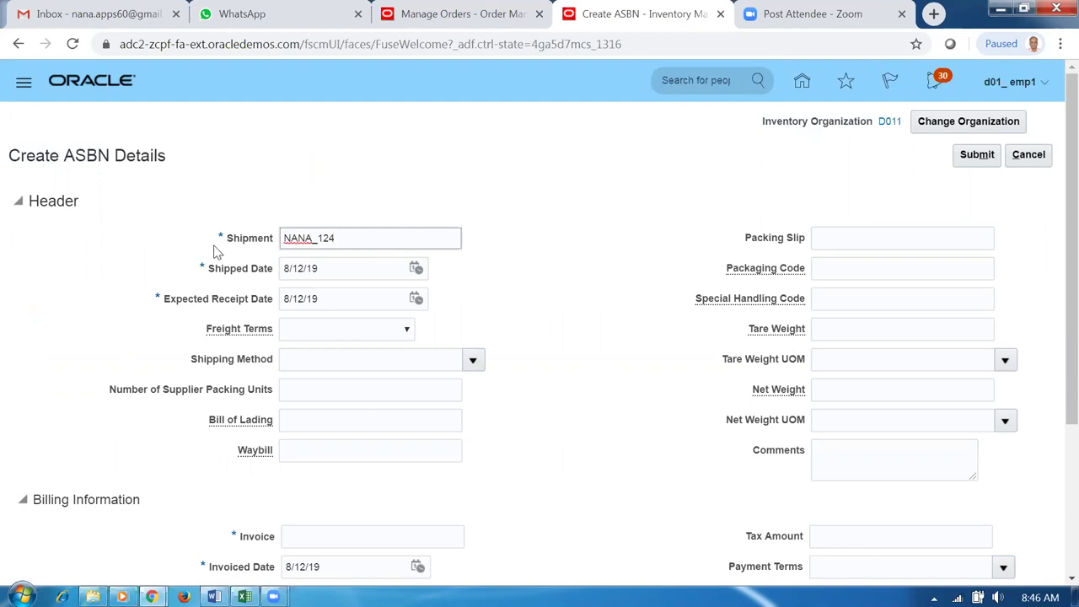
left_click_drag(358, 232, 203, 239)
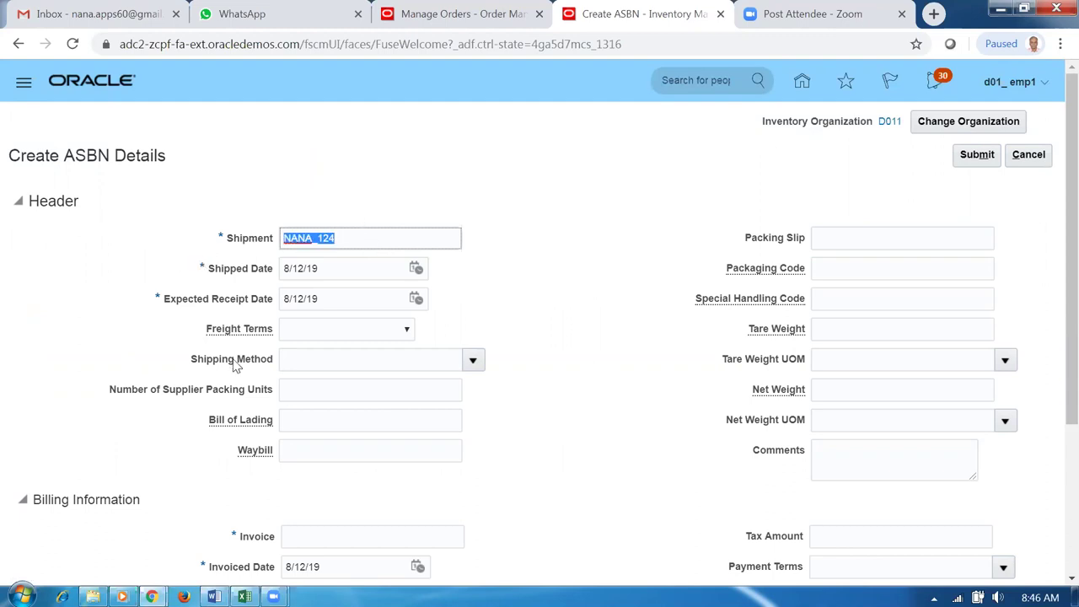
type("124")
left_click(552, 330)
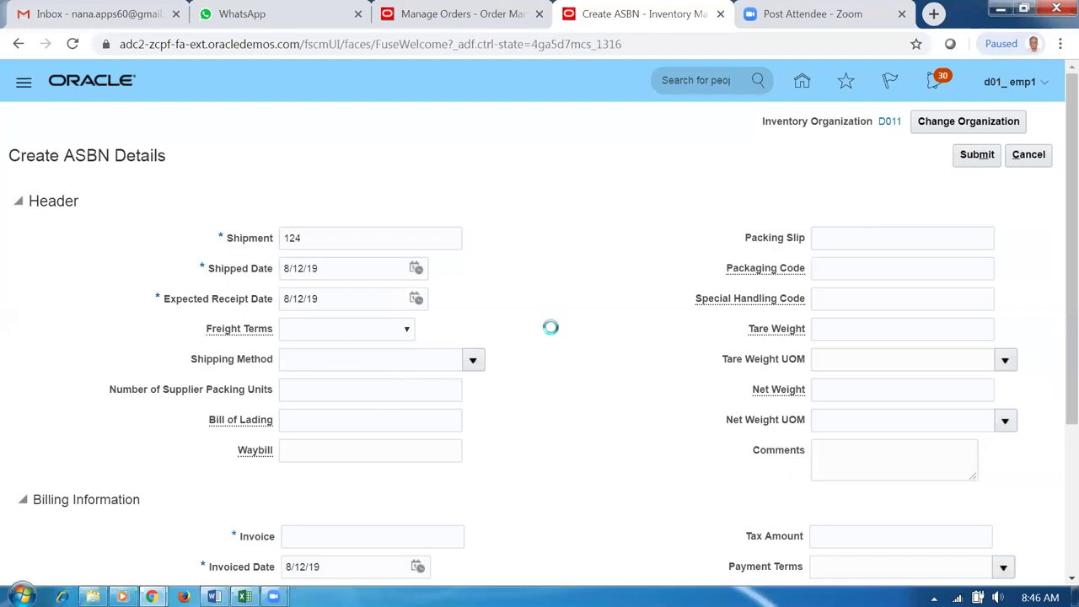
Set the freight terms to Buyer pays freight and the shipping method to d01_carrier
left_click(318, 331)
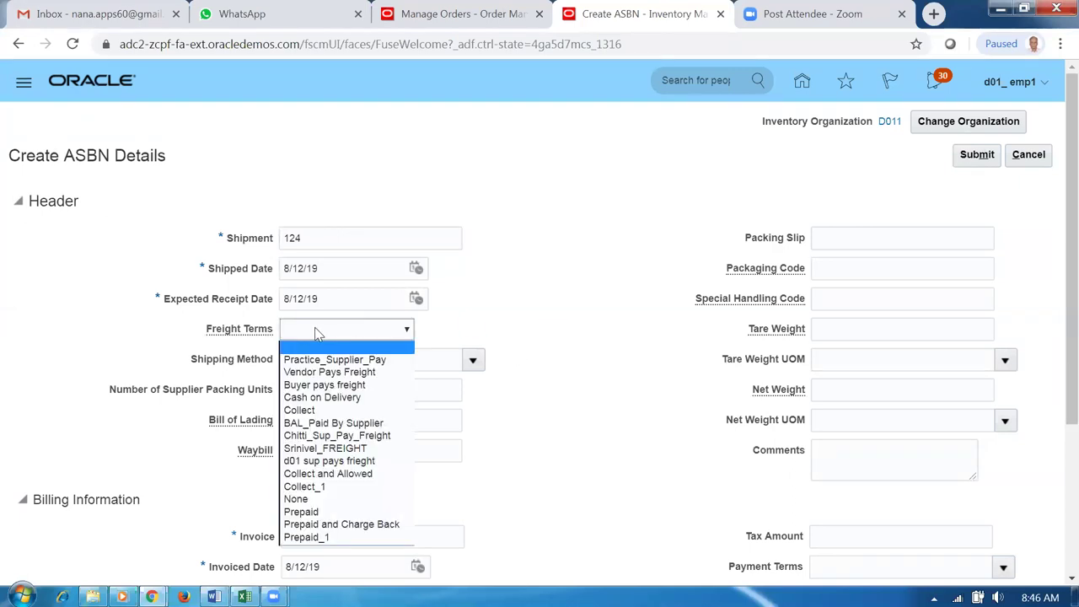
left_click(297, 385)
left_click(354, 363)
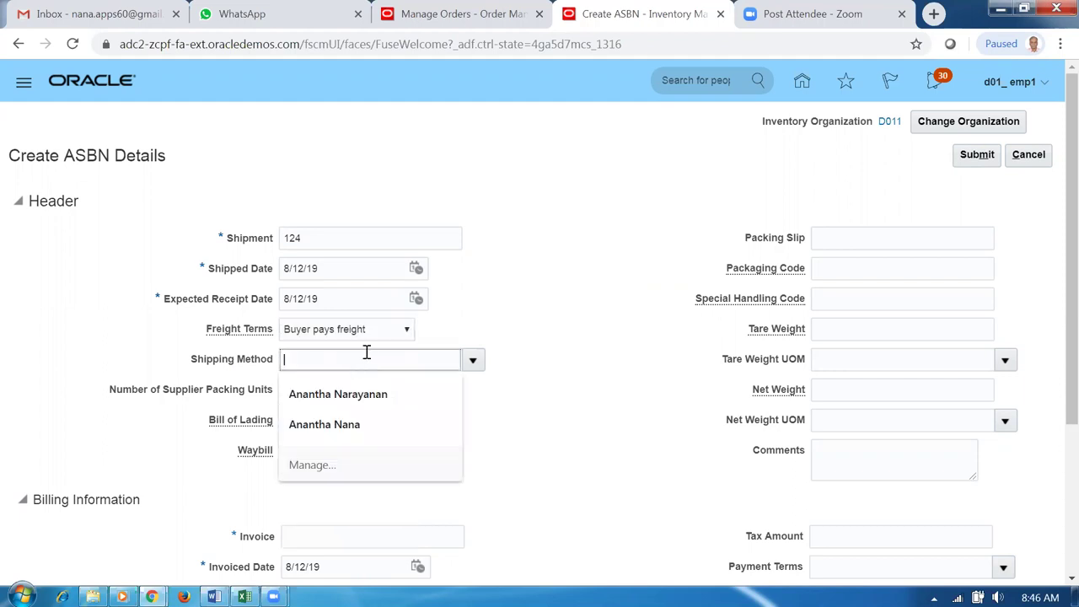
type("D01")
key("Tab")
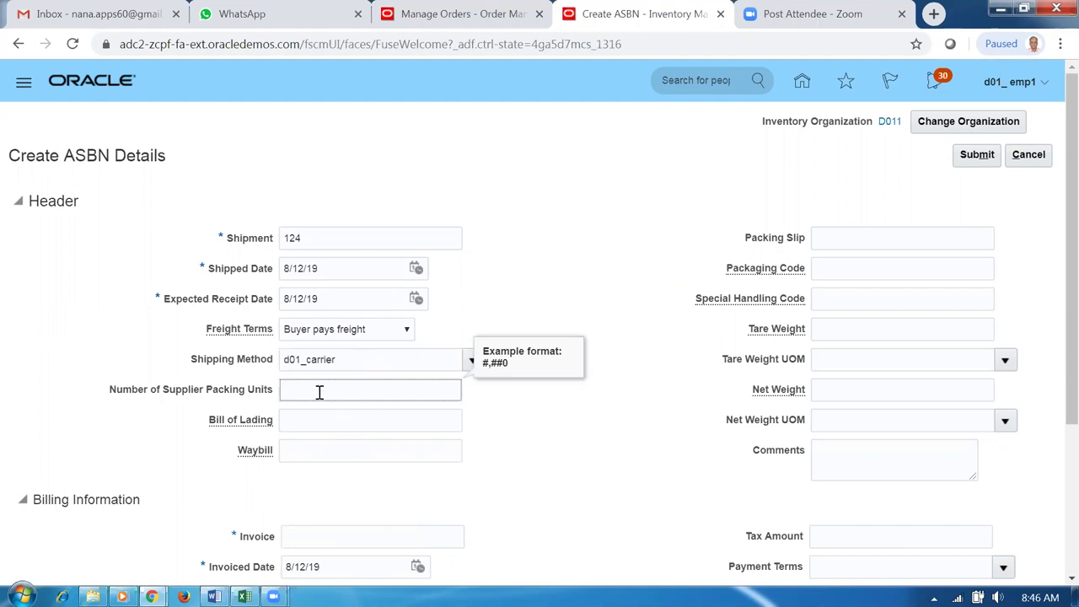
Enter 4 supplier packing units, bill of lading 1234 and waybill 4567 in the ASBN header
left_click(323, 423)
type("1234")
left_click(333, 457)
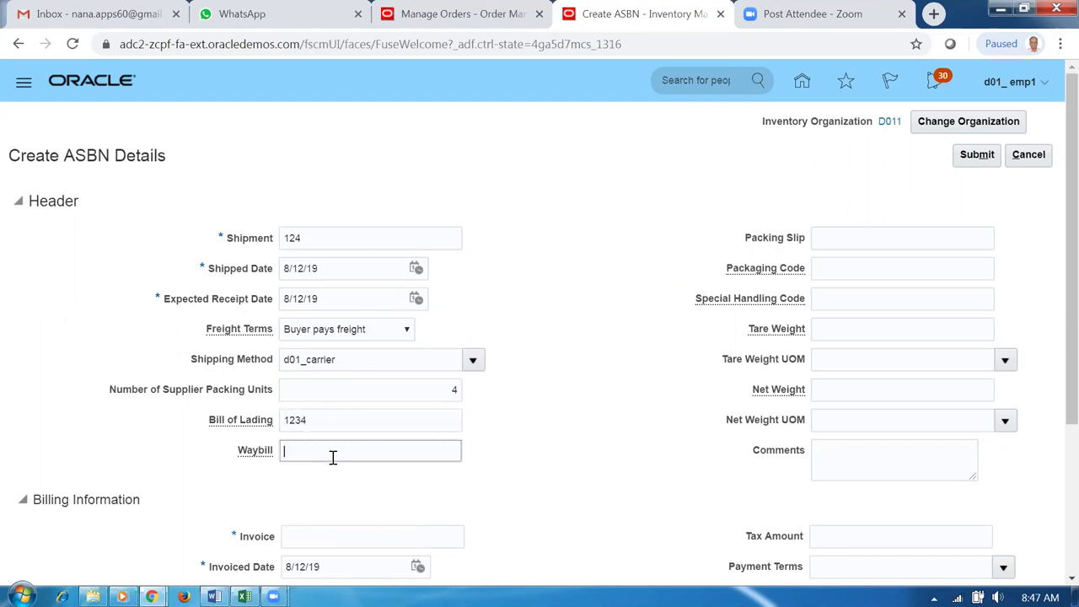
type("4567")
Enter packing slip 567, packaging code 234 and the comment "Drop ship" in the ASBN header
left_click(864, 236)
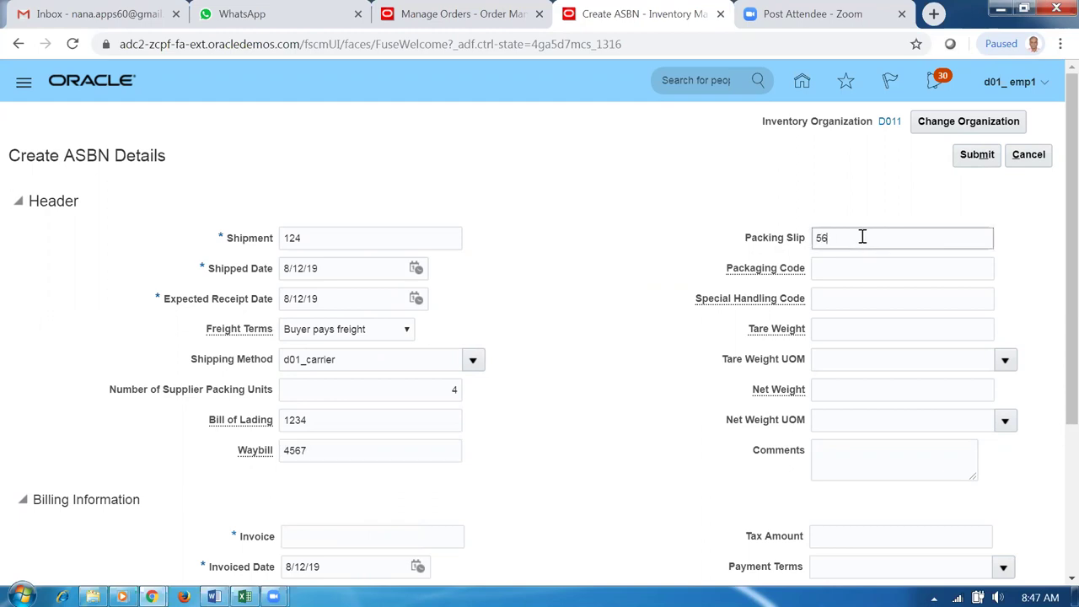
left_click(843, 270)
type("234")
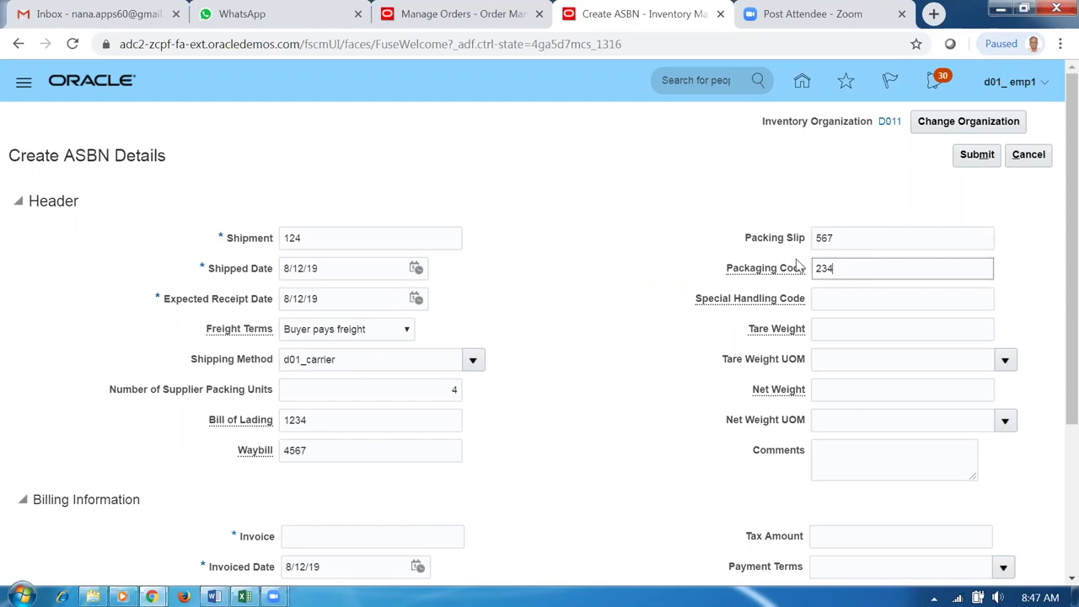
left_click(876, 471)
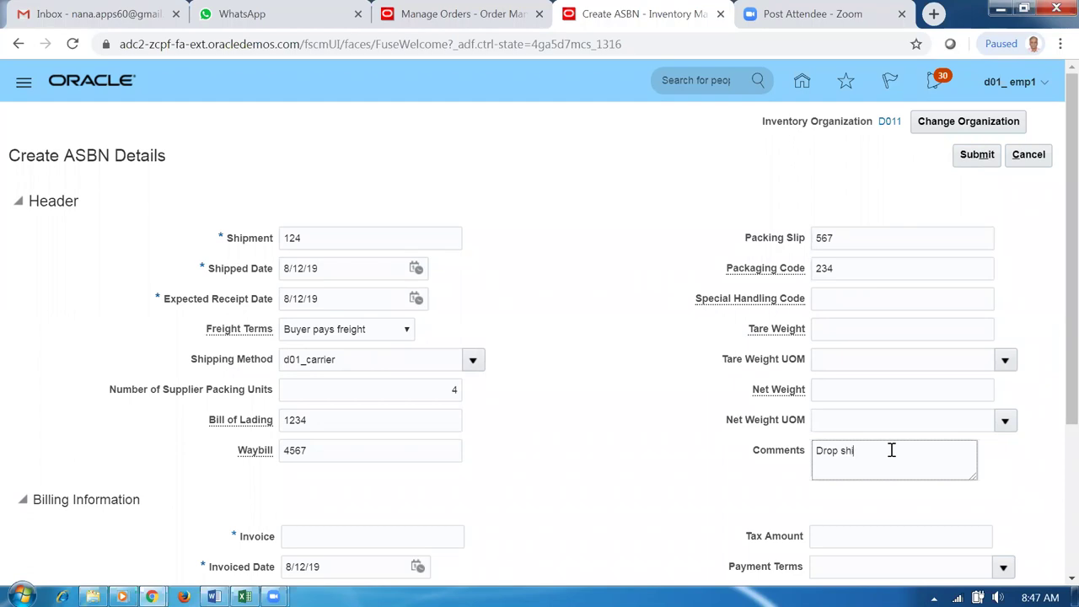
Enter invoice 1010, an invoiced amount of 102 and a shipping cost of 2 in the ASBN's billing information
scroll(548, 553, "down", 2)
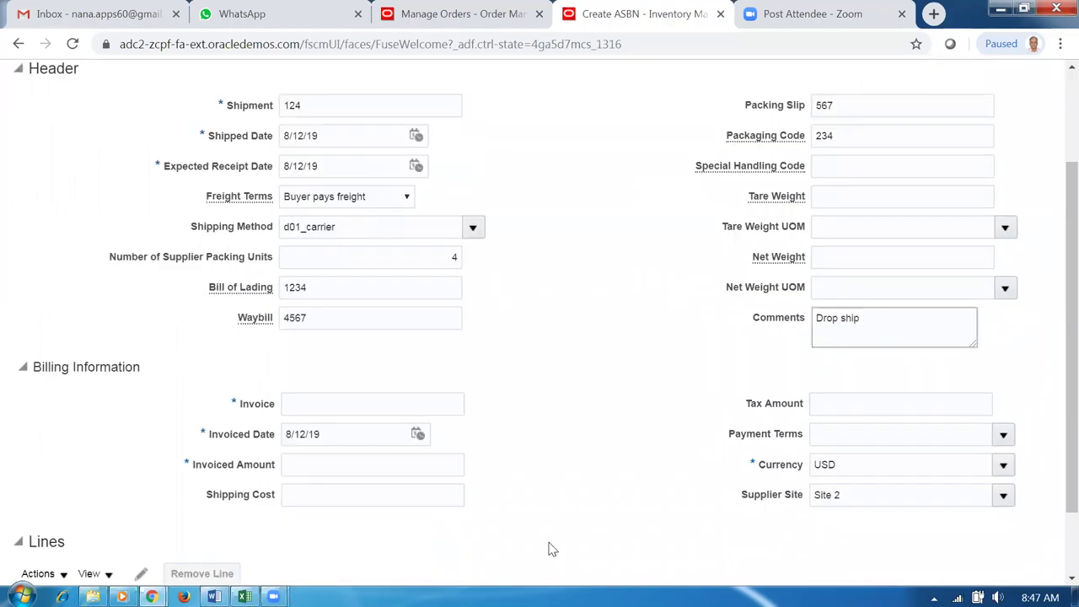
left_click(320, 370)
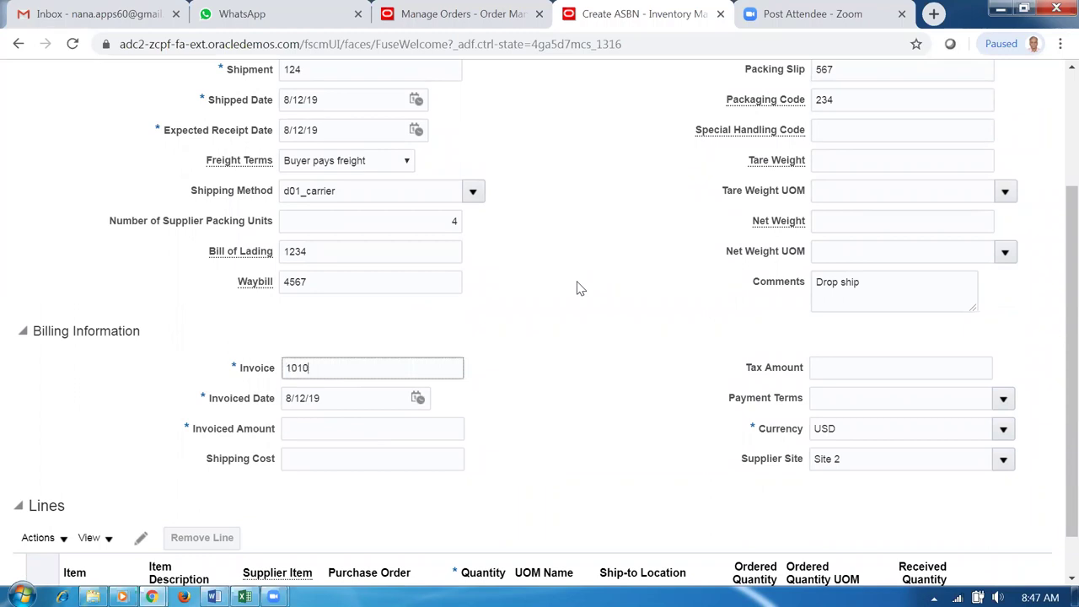
left_click(312, 428)
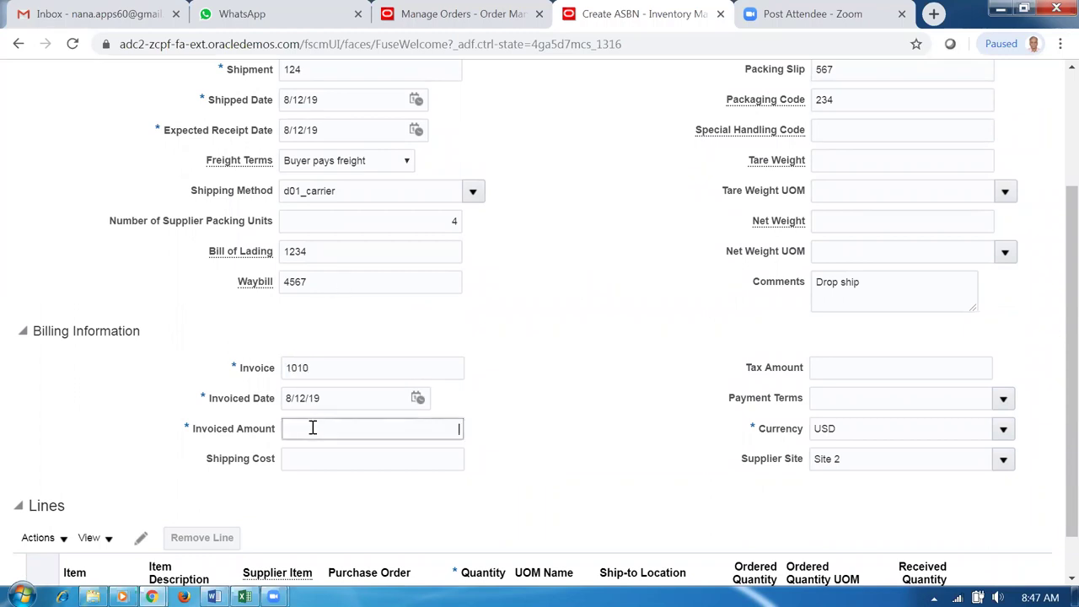
type("102")
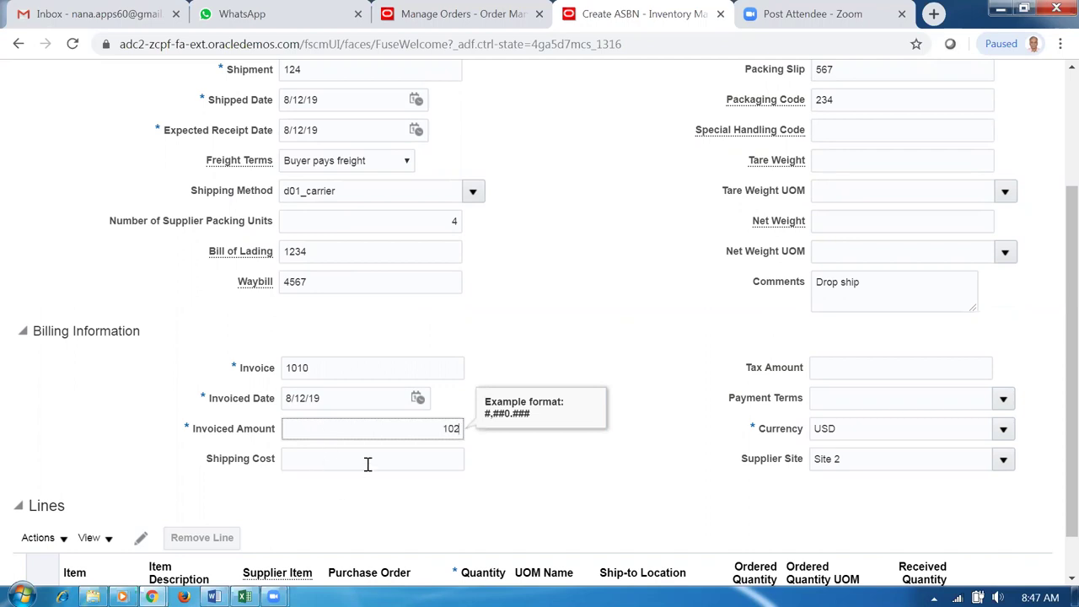
left_click(367, 464)
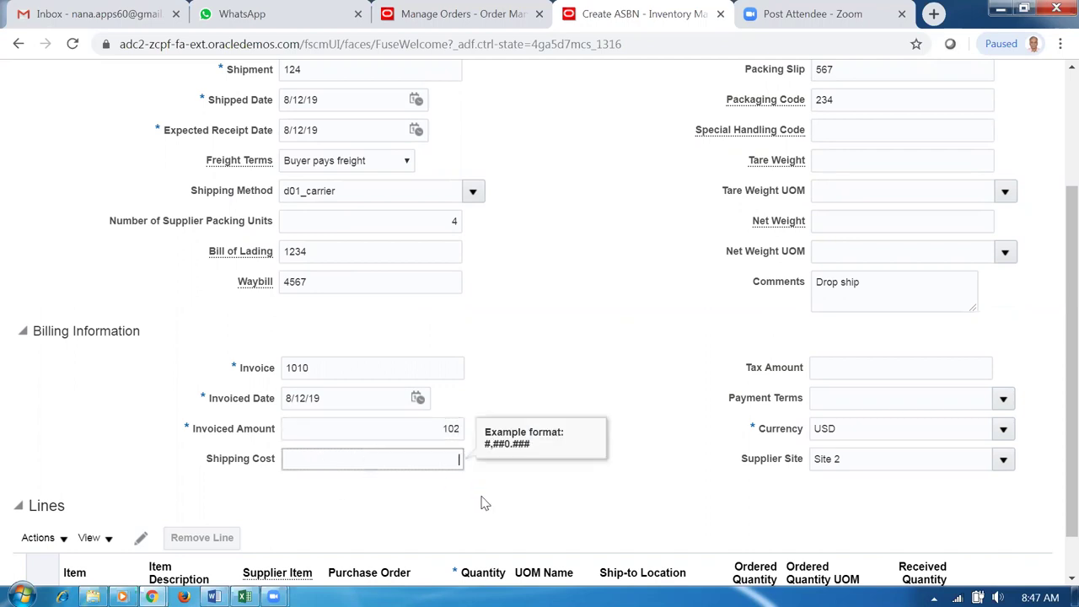
type("2")
left_click(506, 506)
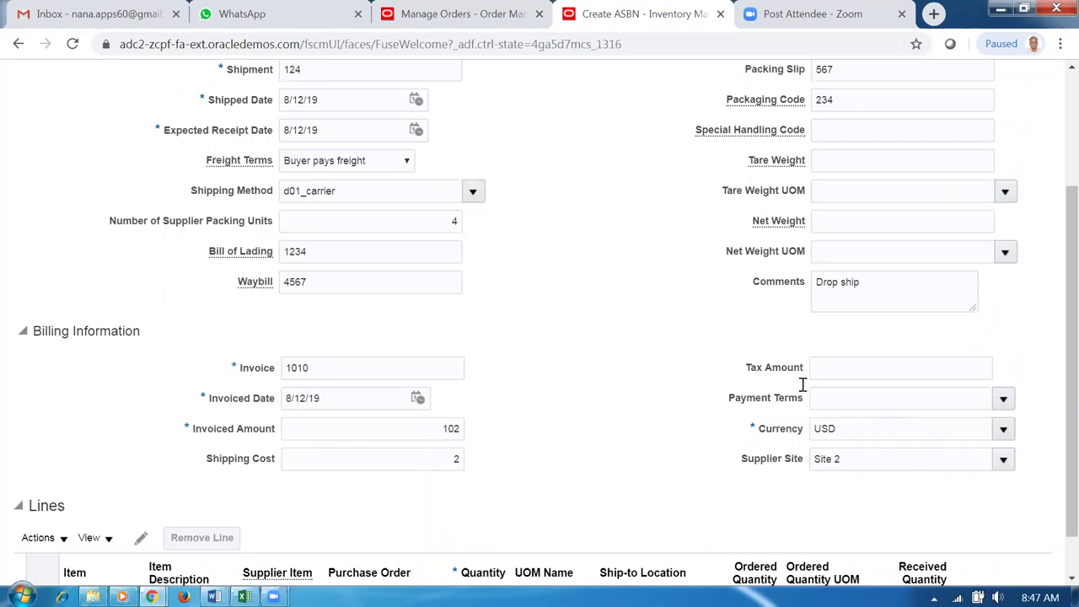
Set the payment terms to 2/10 Net 30 and the ASBN line's quantity to 102
left_click(829, 401)
key("Tab")
scroll(354, 410, "down", 1)
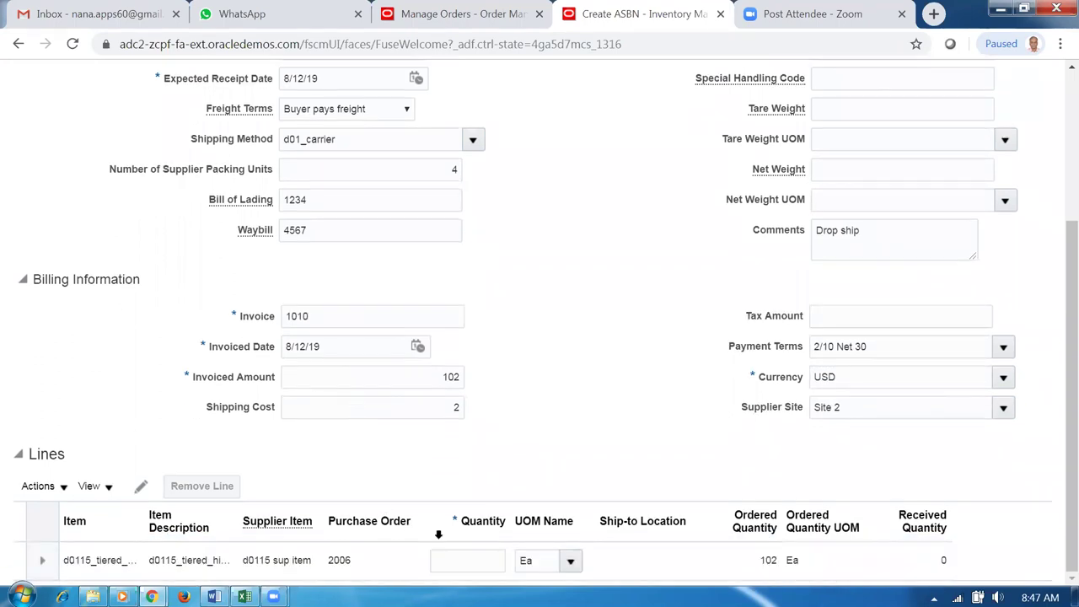
left_click(500, 561)
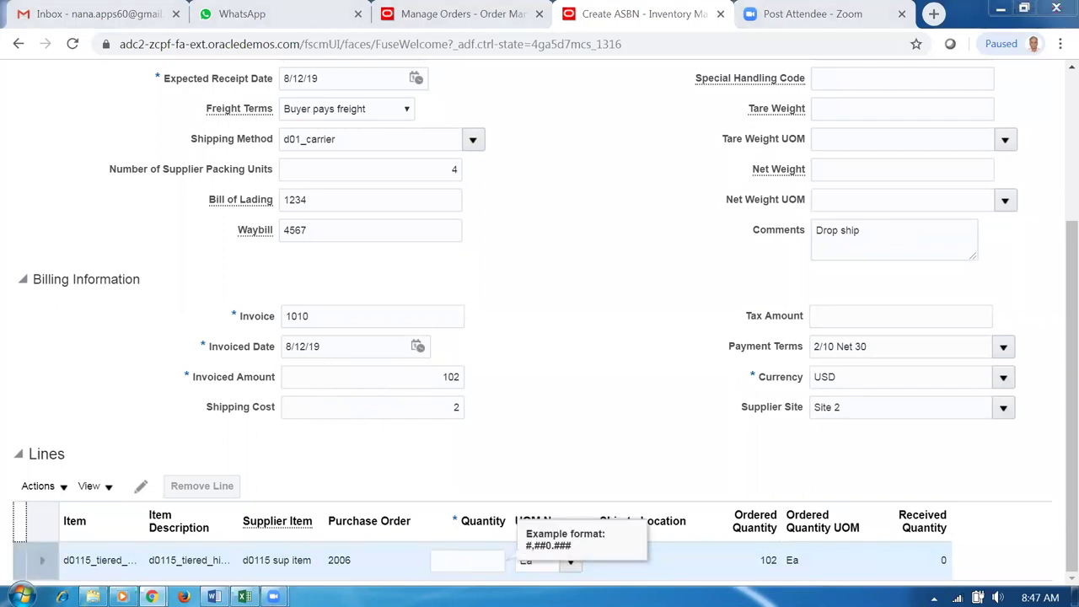
type("102")
key("Tab")
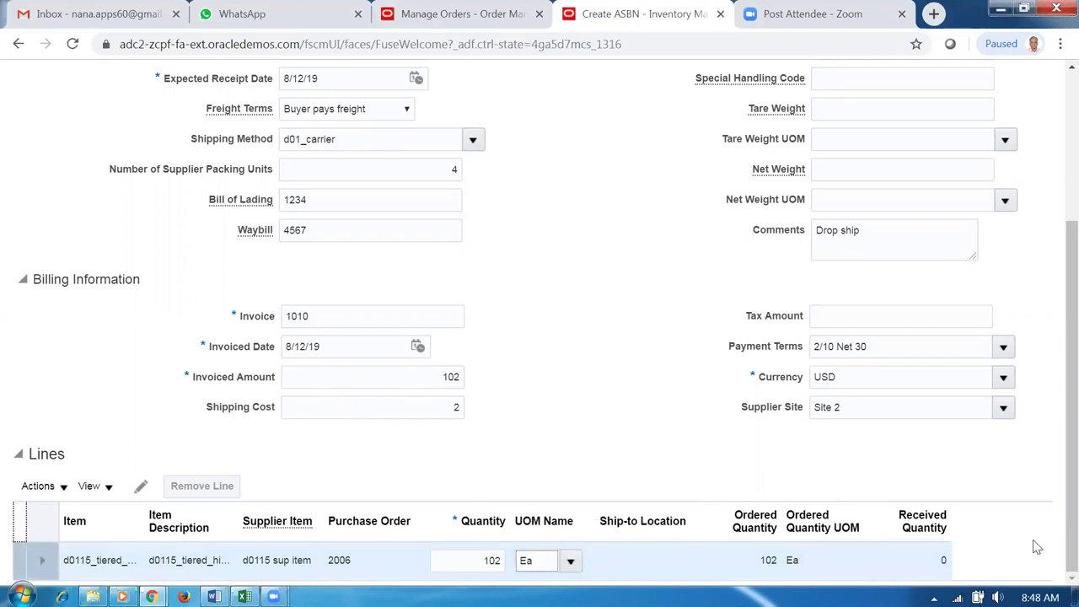
Review the completed ASBN details and submit the ASBN
scroll(1056, 438, "up", 1)
scroll(1056, 438, "up", 3)
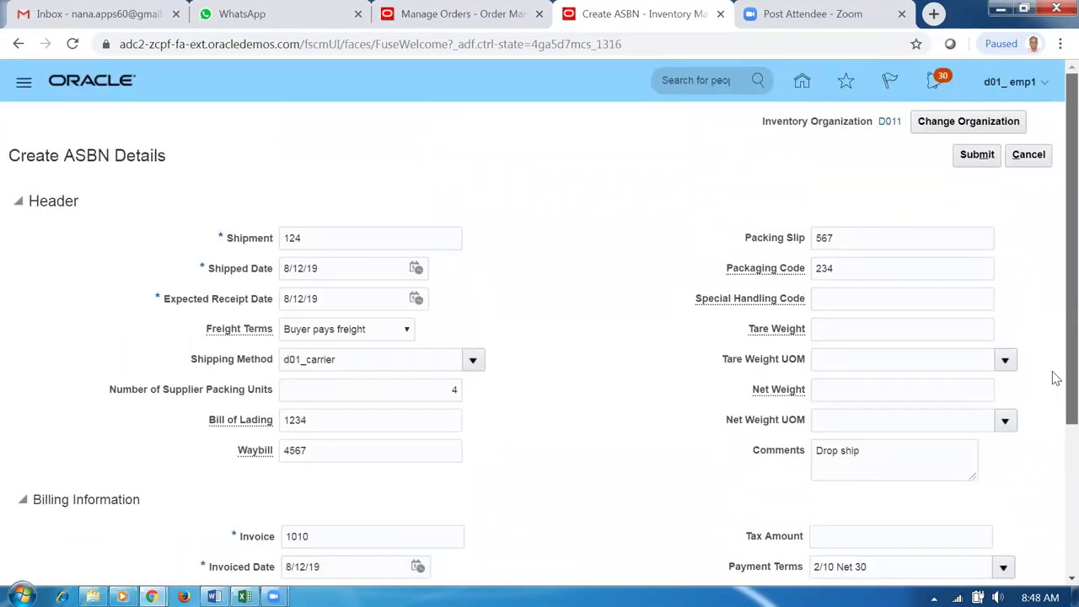
scroll(1055, 377, "down", 2)
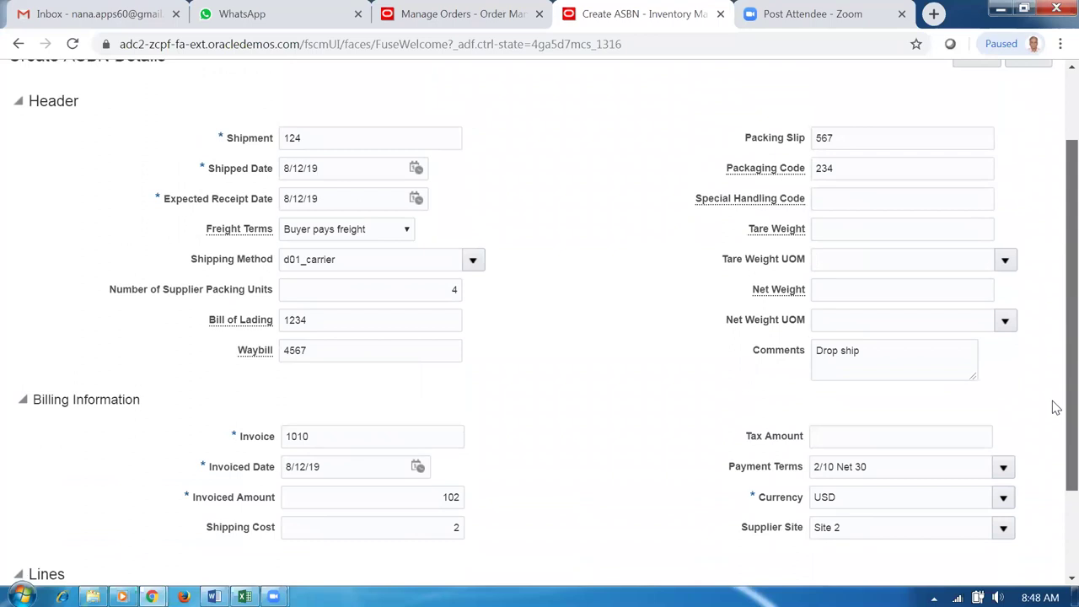
scroll(1056, 408, "down", 3)
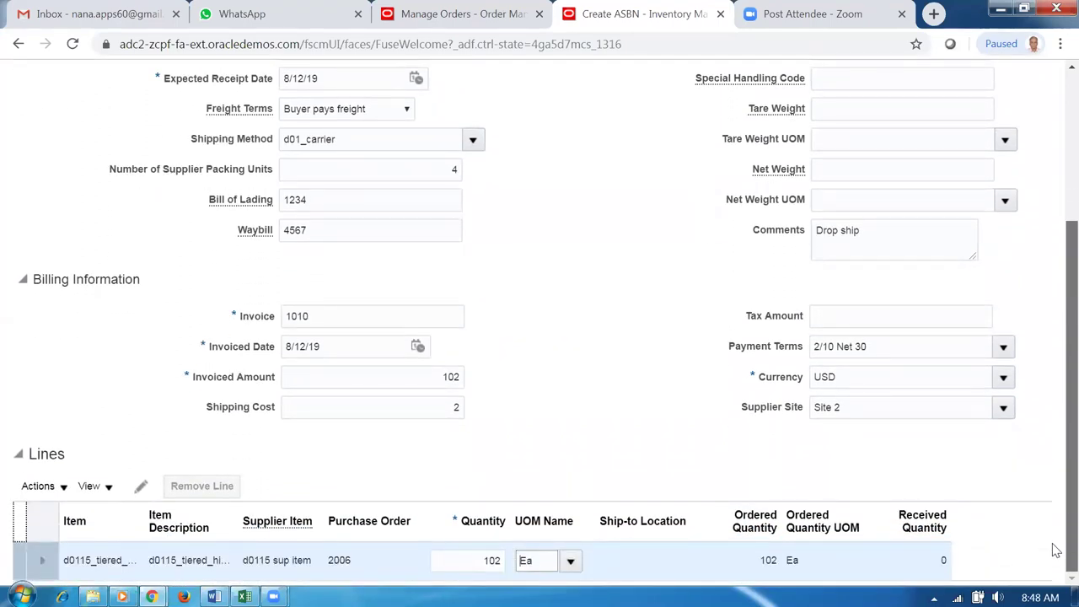
scroll(1056, 556, "up", 5)
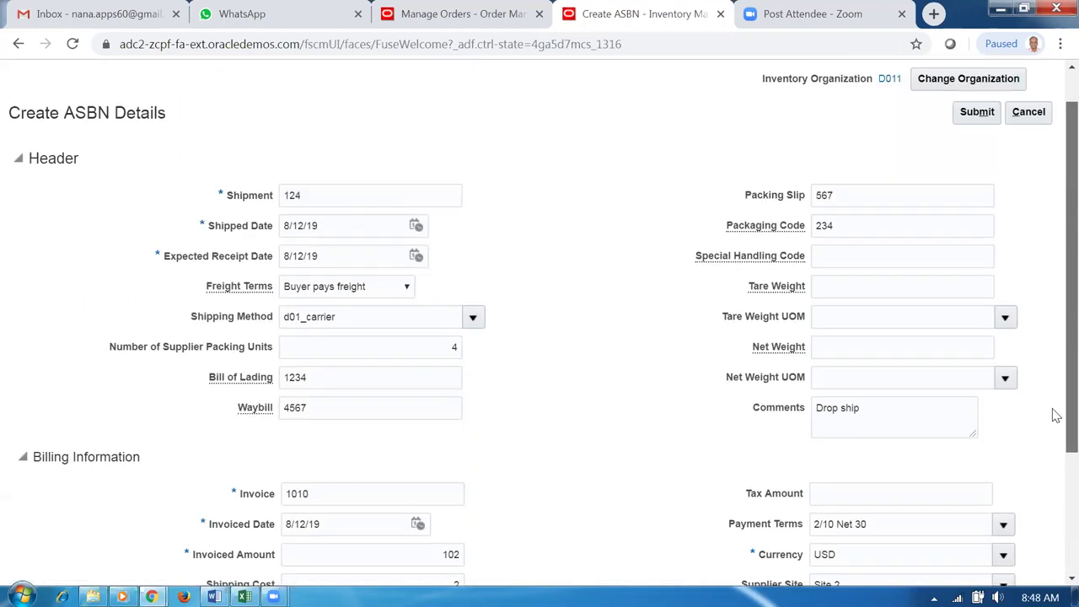
left_click(977, 113)
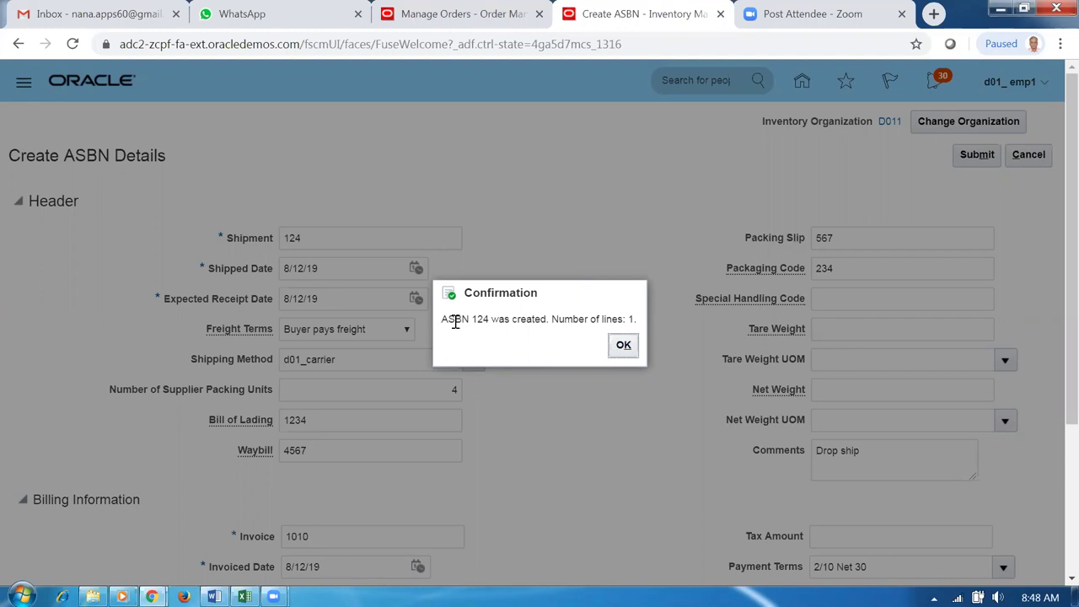
left_click(623, 347)
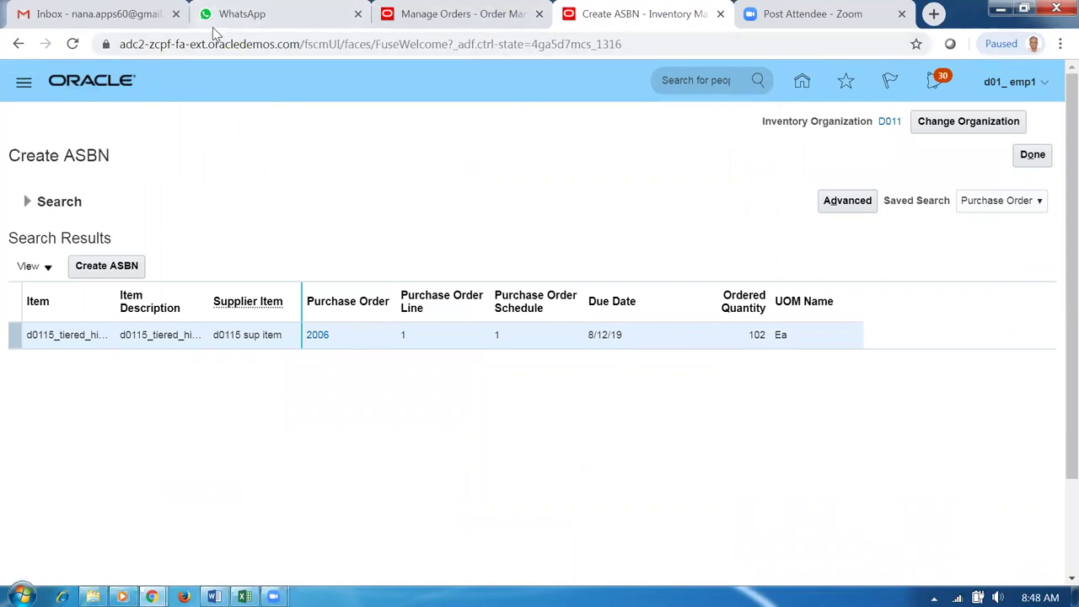
Return to the drop-shipment sales order, check its order line's status and refresh the order
key("ctrl+shift+Tab")
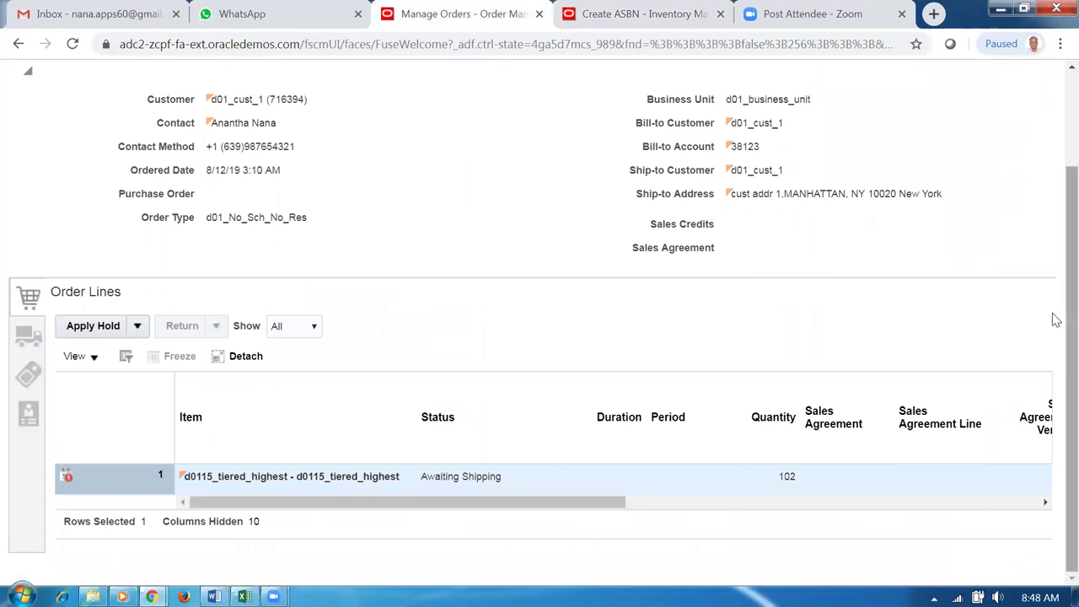
scroll(1050, 241, "up", 3)
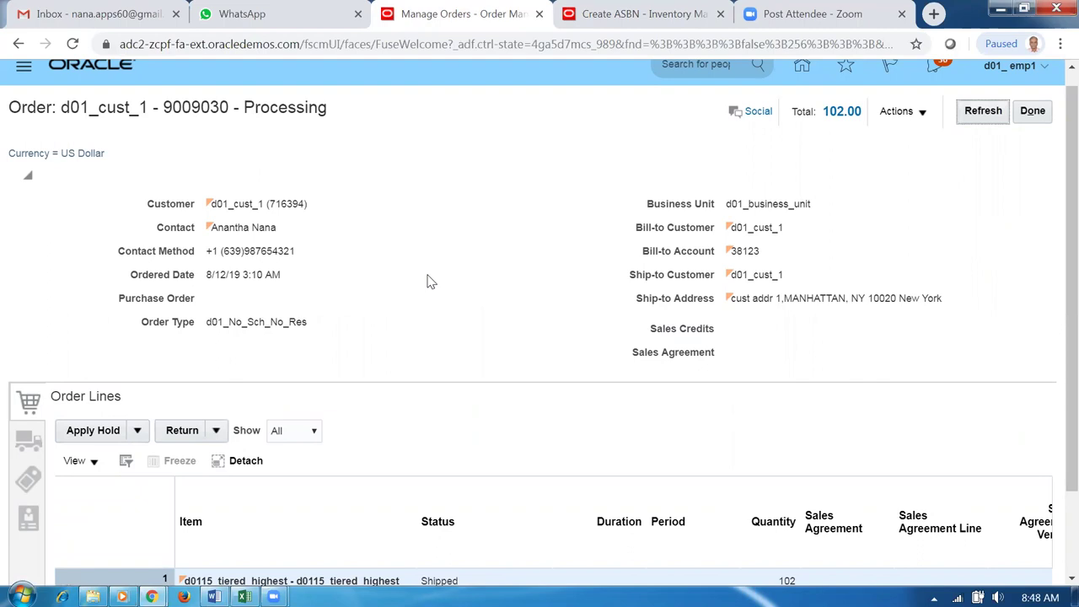
scroll(464, 359, "down", 2)
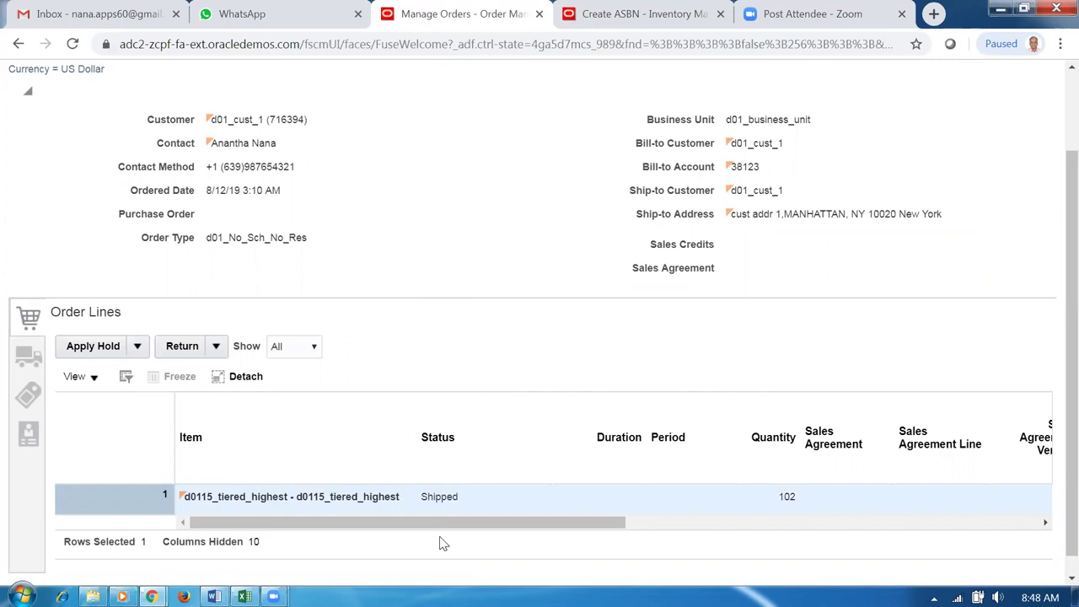
scroll(924, 369, "up", 2)
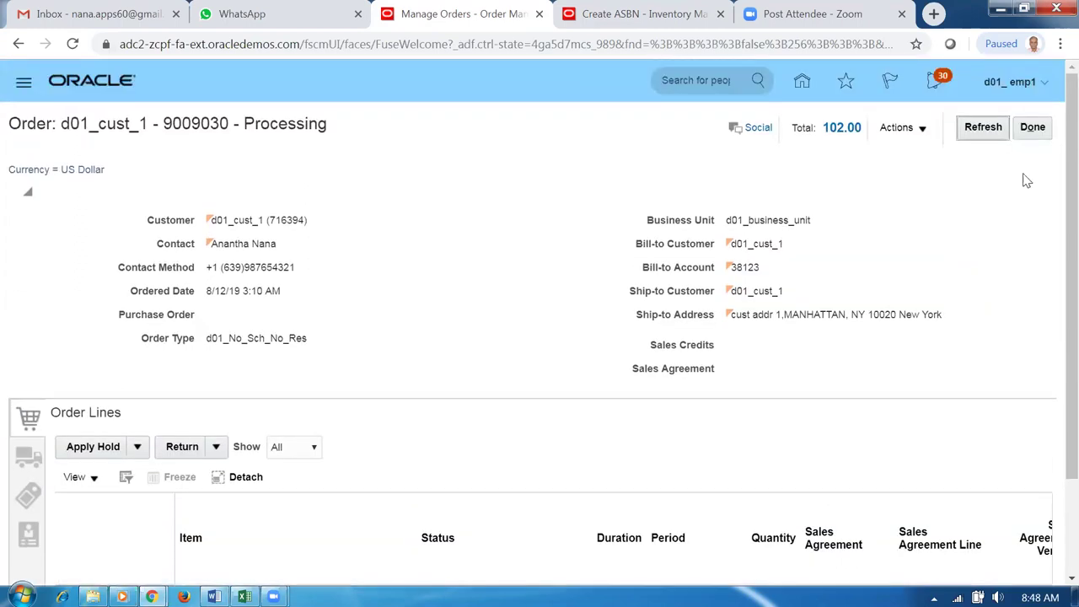
left_click(980, 131)
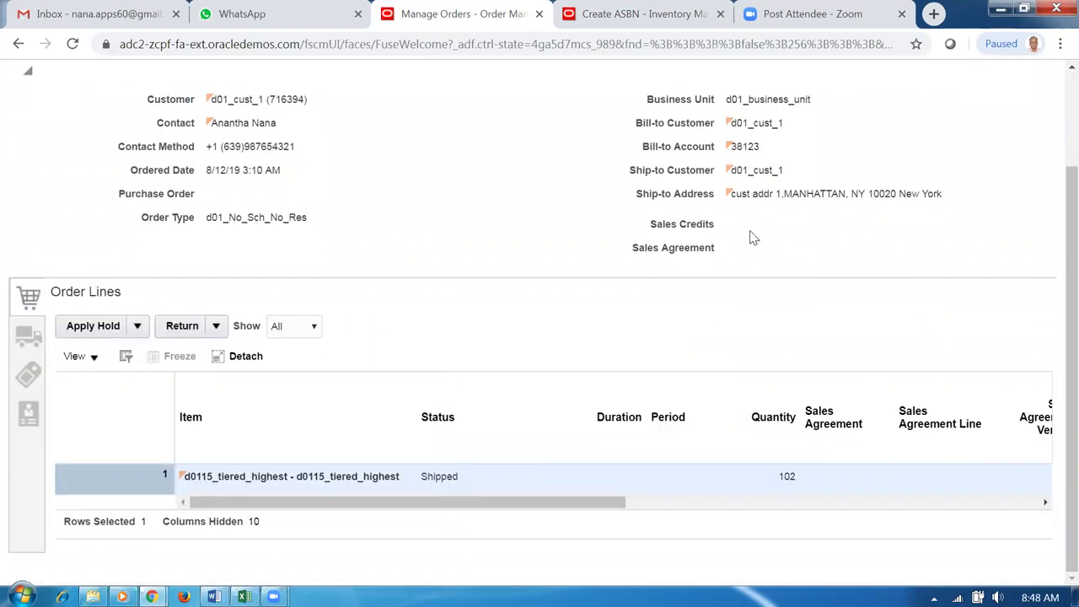
Switch the sales order to the fulfillment view and open the orchestration process of fulfillment line 1-1
left_click(895, 128)
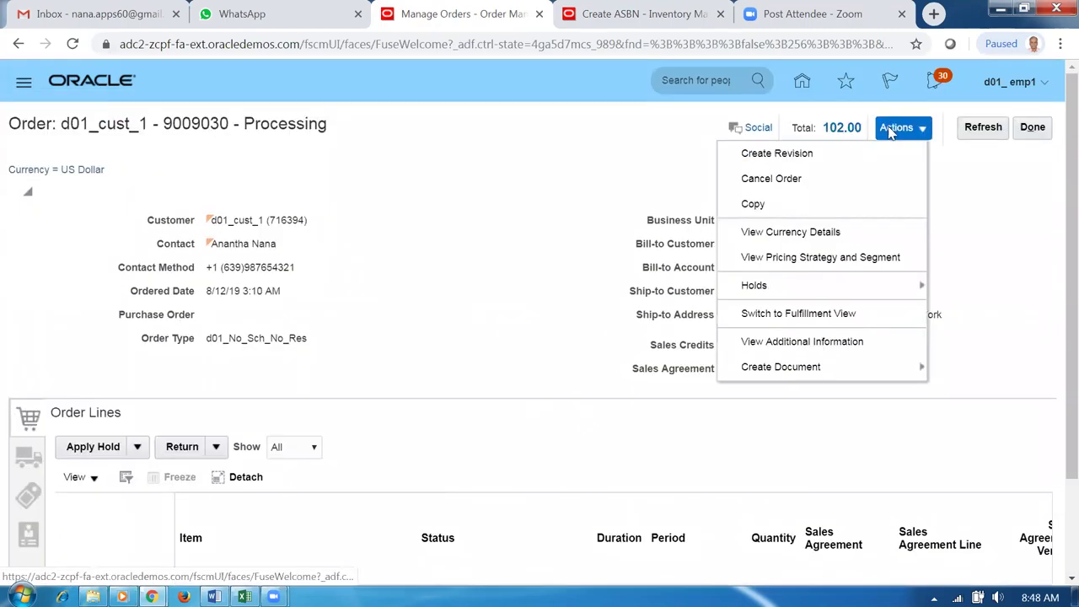
left_click(810, 312)
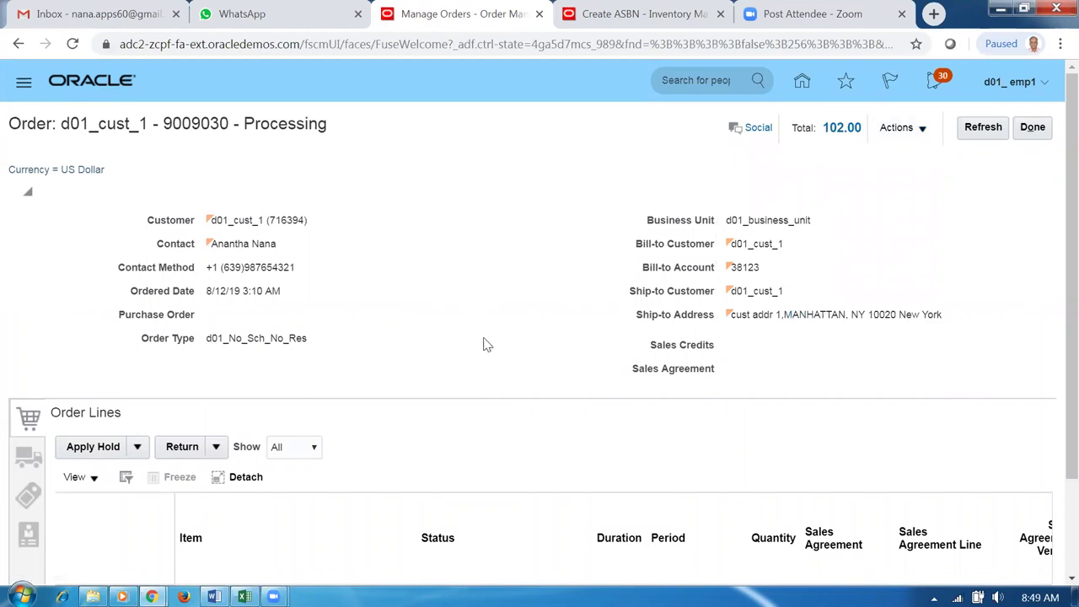
scroll(482, 334, "down", 3)
scroll(482, 333, "down", 1)
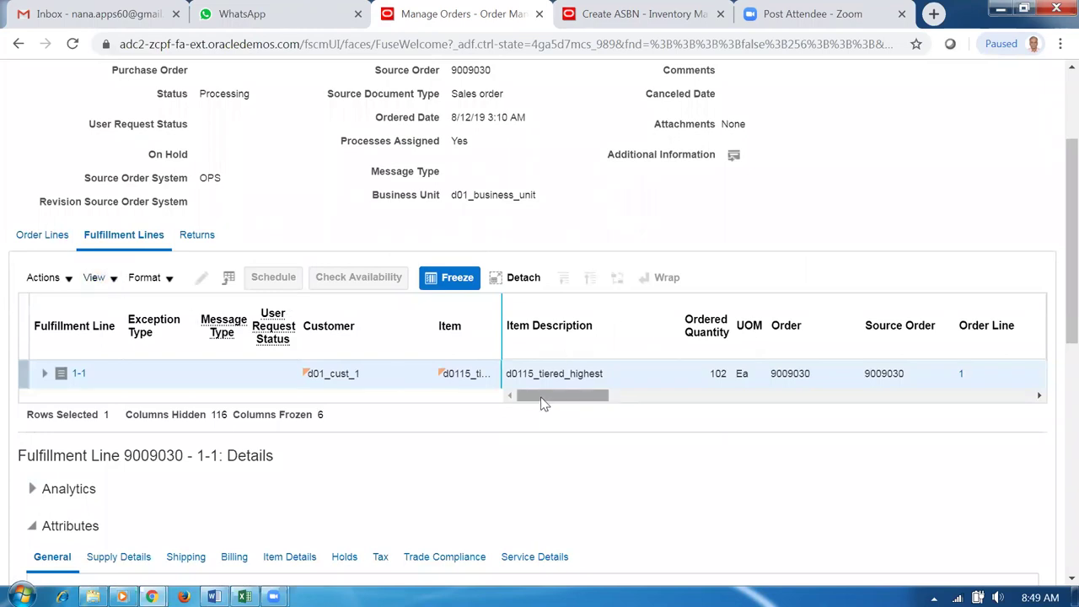
left_click_drag(543, 404, 593, 407)
left_click(878, 372)
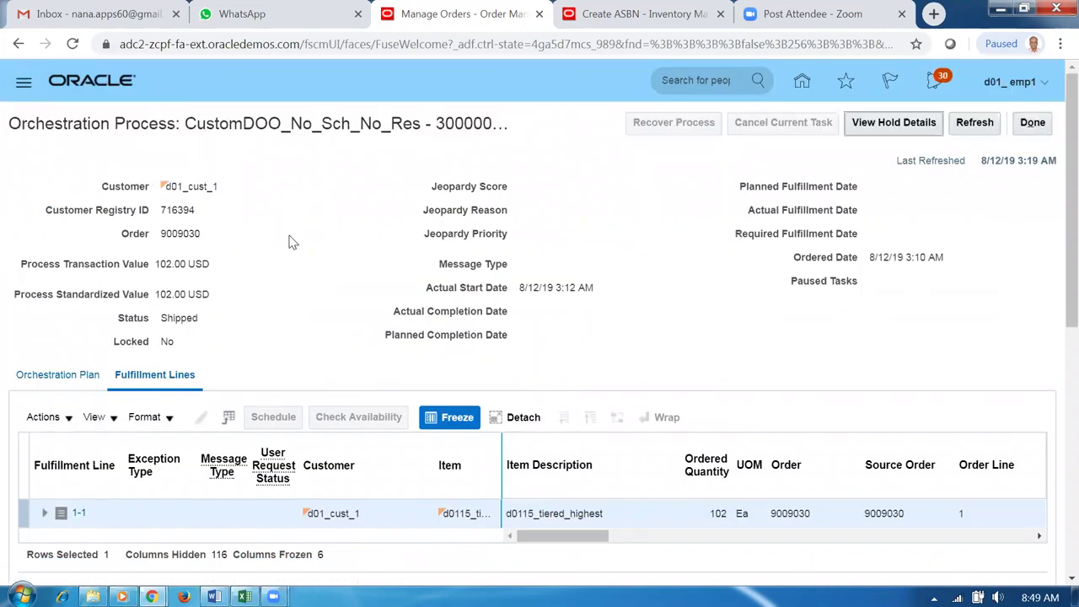
Check the task statuses in the orchestration plan and refresh the orchestration process
scroll(288, 241, "down", 3)
left_click(34, 121)
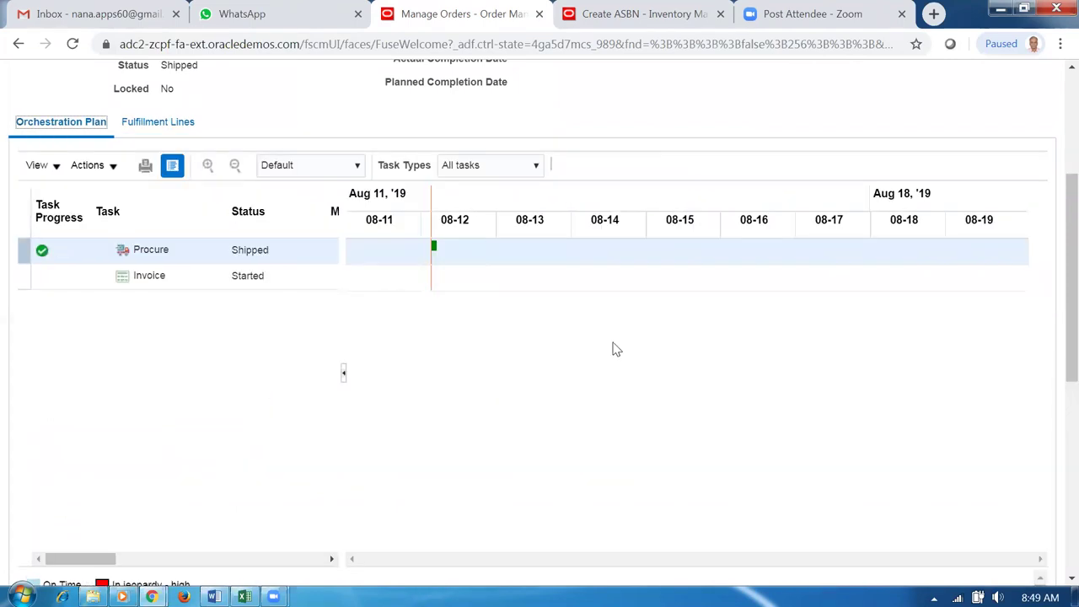
scroll(616, 352, "up", 3)
left_click(977, 131)
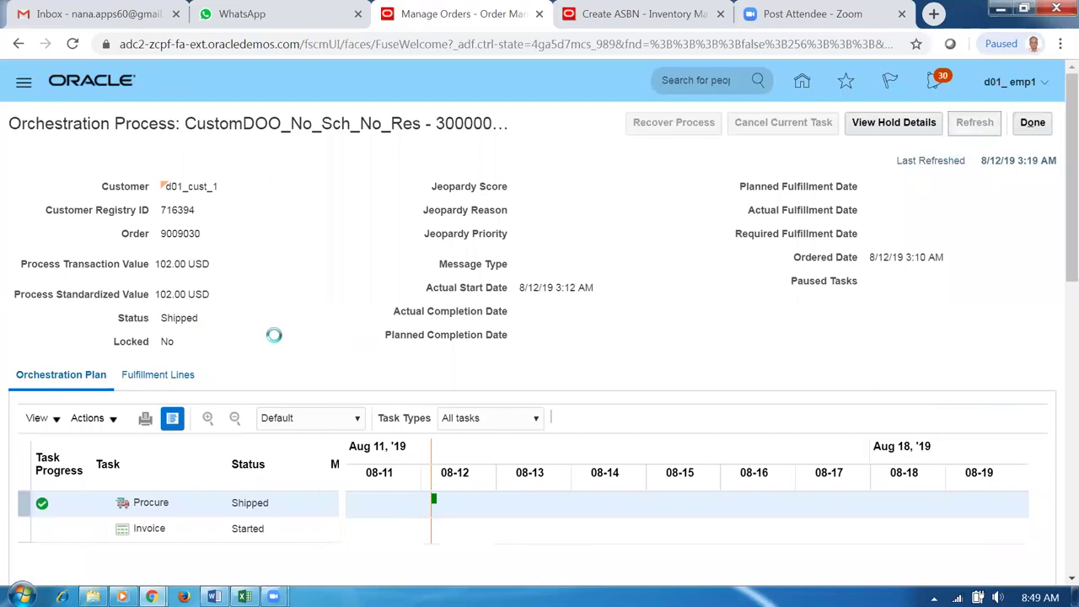
left_click(963, 130)
Review the drop shipment supply details of fulfillment line 1-1
left_click(141, 380)
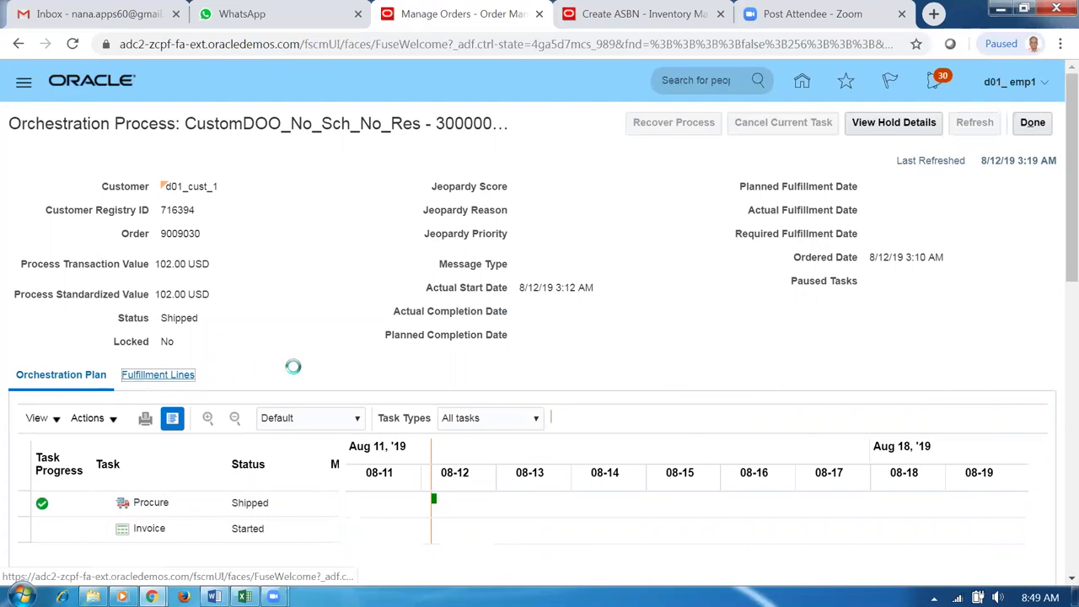
scroll(281, 371, "down", 2)
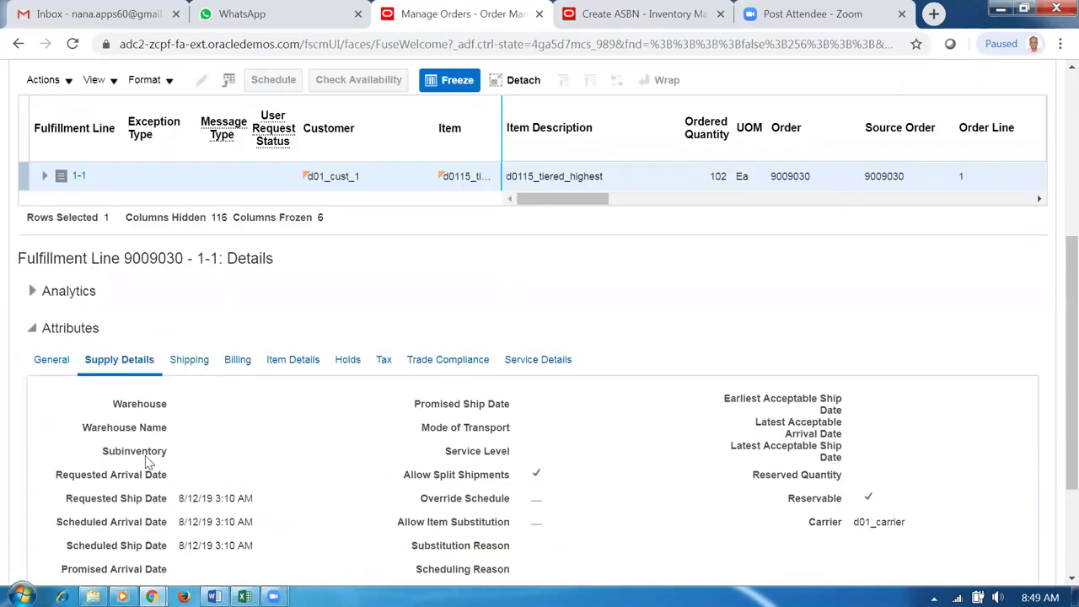
scroll(149, 466, "down", 1)
scroll(149, 466, "down", 2)
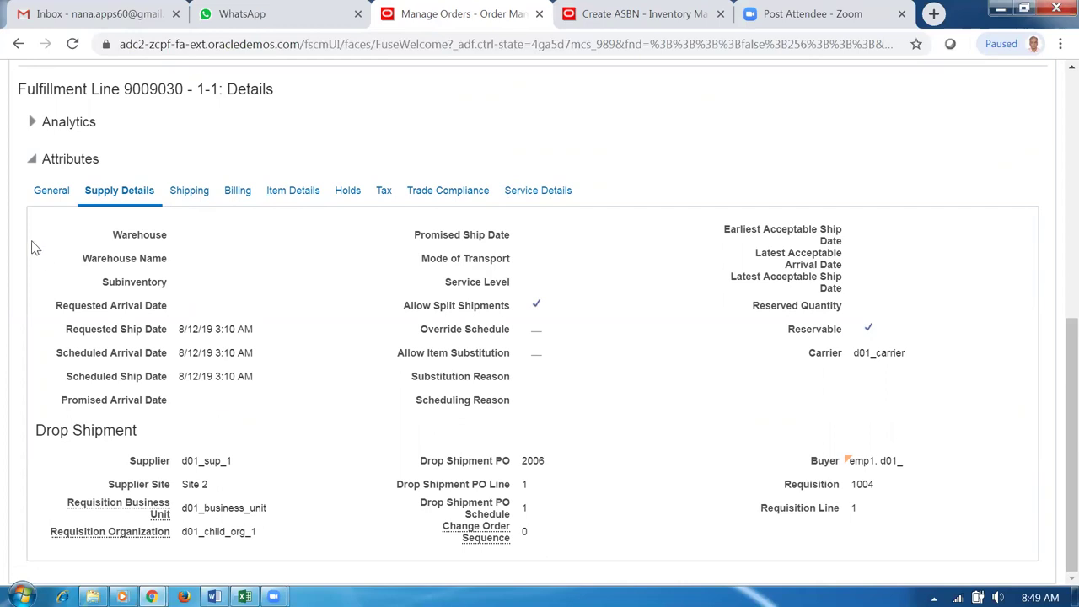
Examine the fulfillment line's general attributes and the status of its orchestration process
left_click(48, 194)
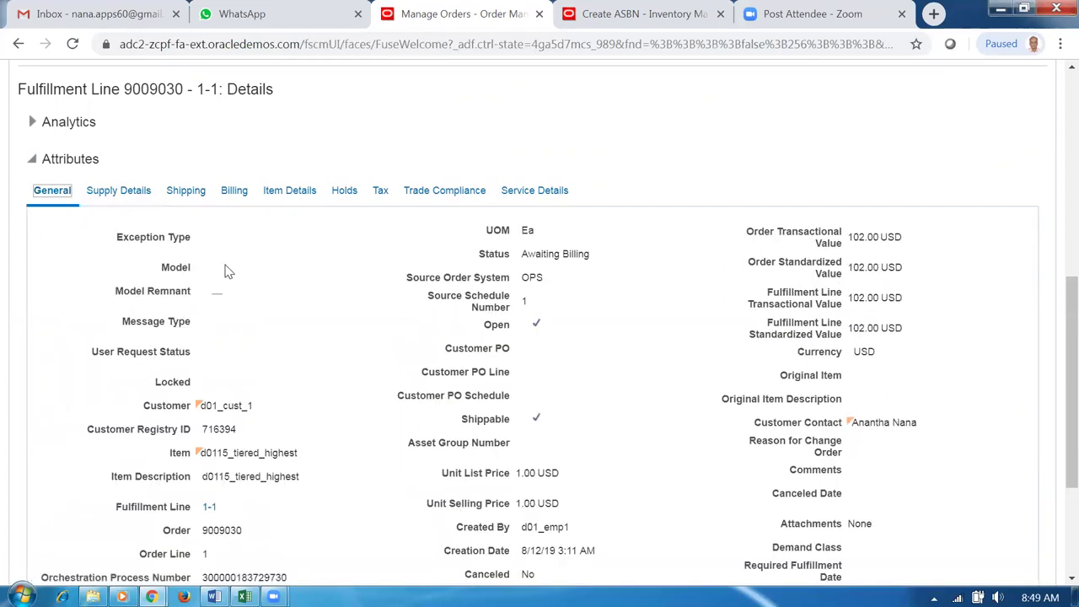
scroll(245, 327, "down", 3)
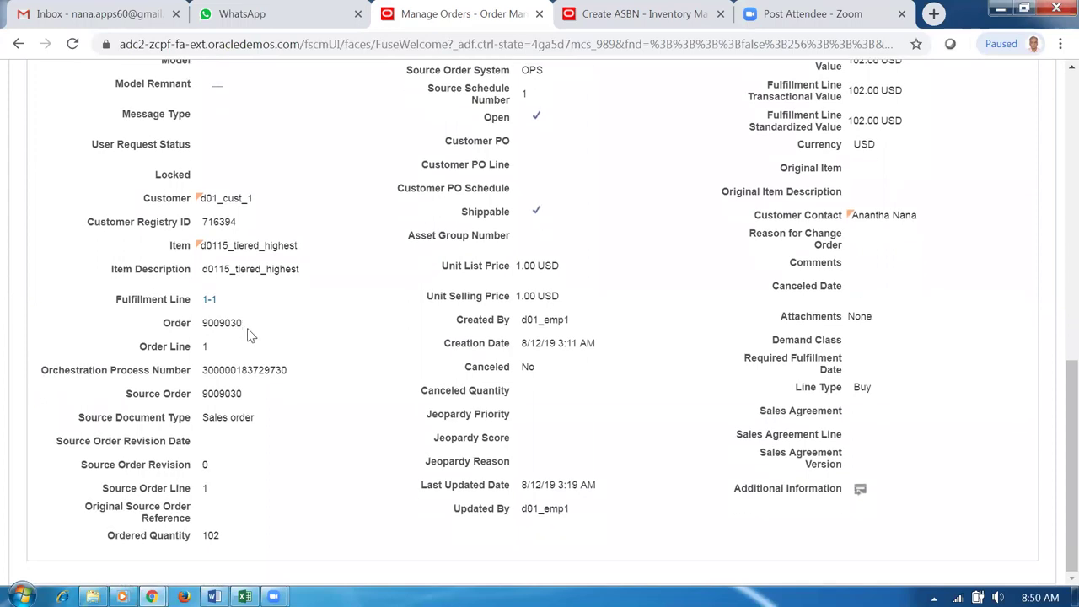
scroll(248, 335, "up", 2)
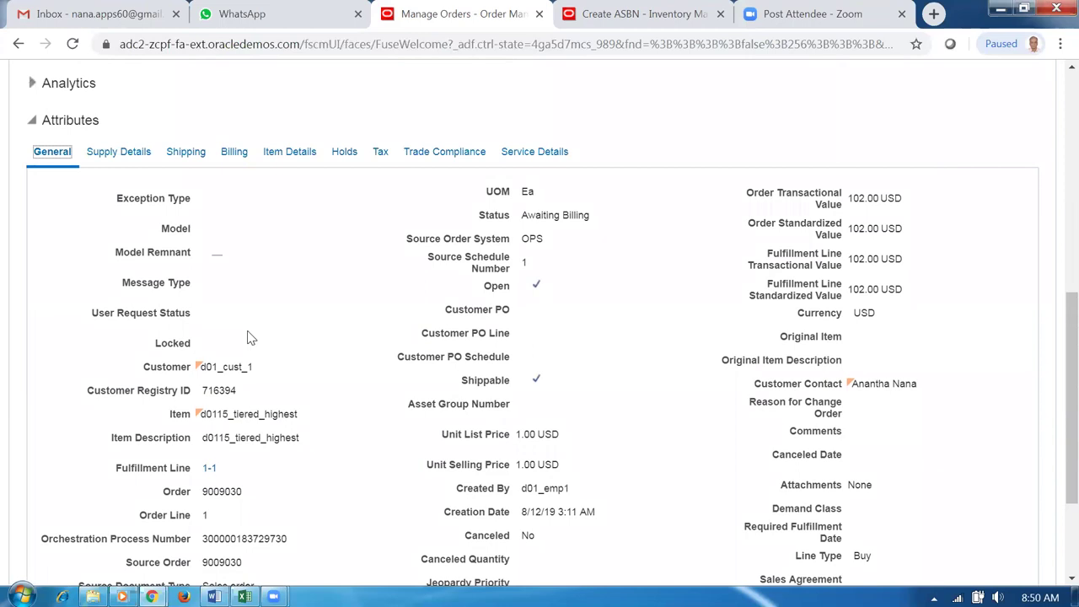
scroll(248, 337, "up", 3)
scroll(247, 338, "up", 2)
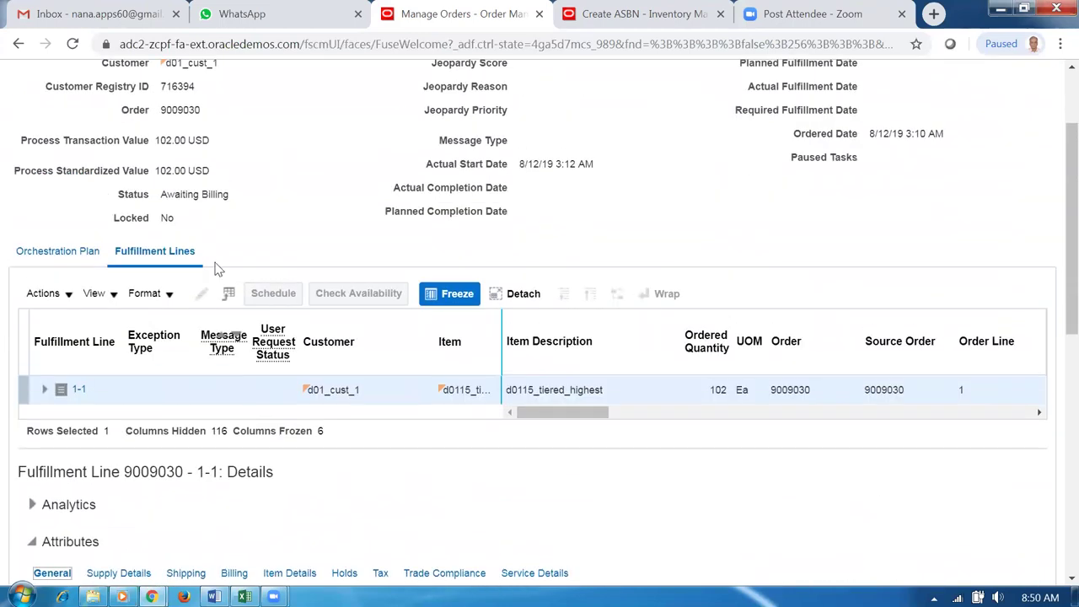
left_click_drag(173, 194, 202, 195)
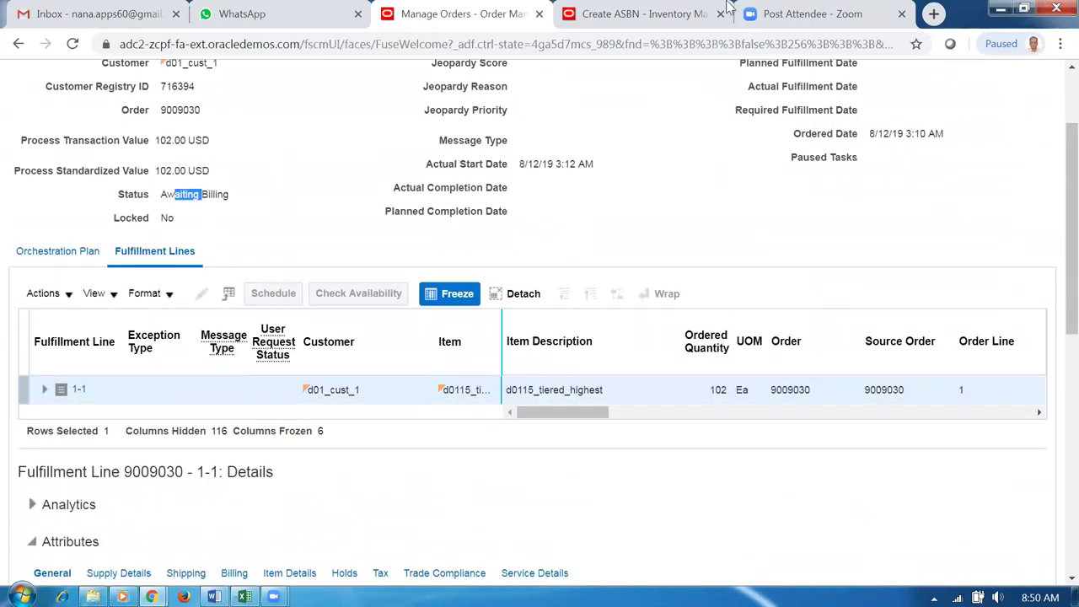
Duplicate the order management page in a new browser tab and open Scheduled Processes there
right_click(487, 14)
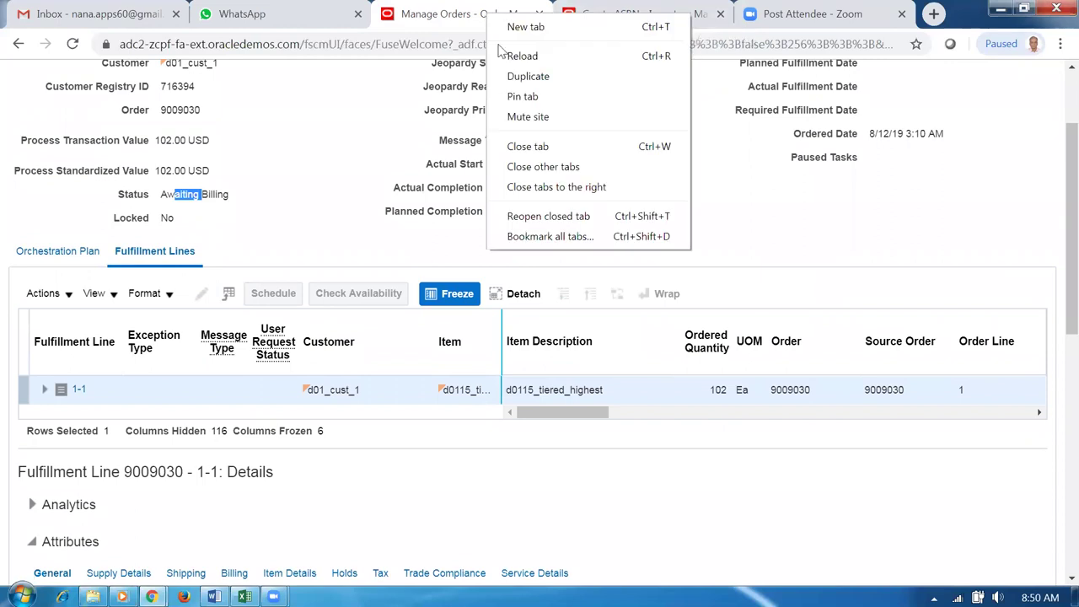
left_click(524, 75)
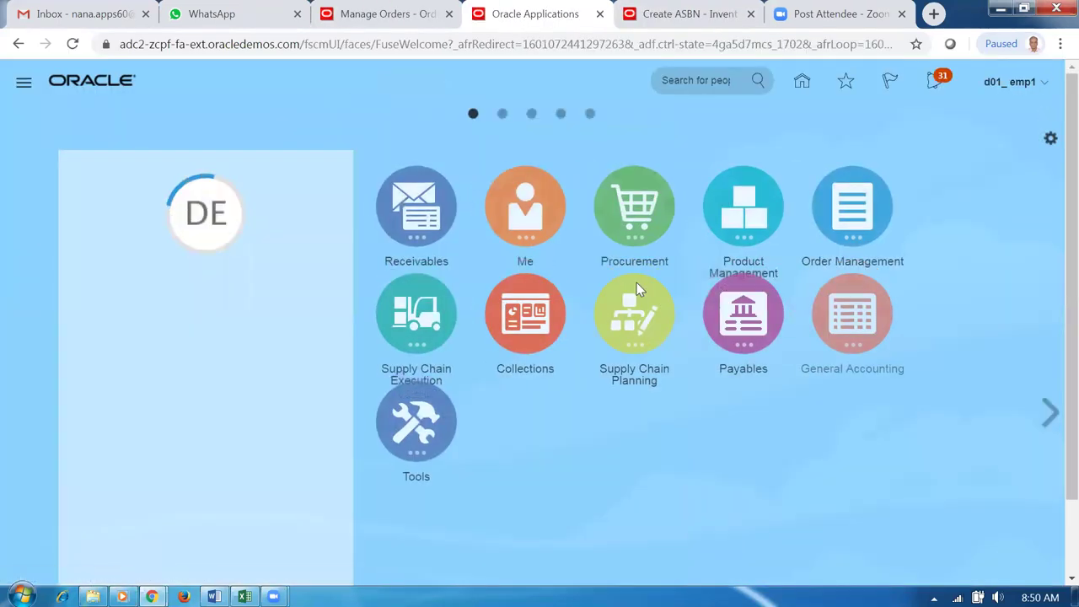
left_click(424, 477)
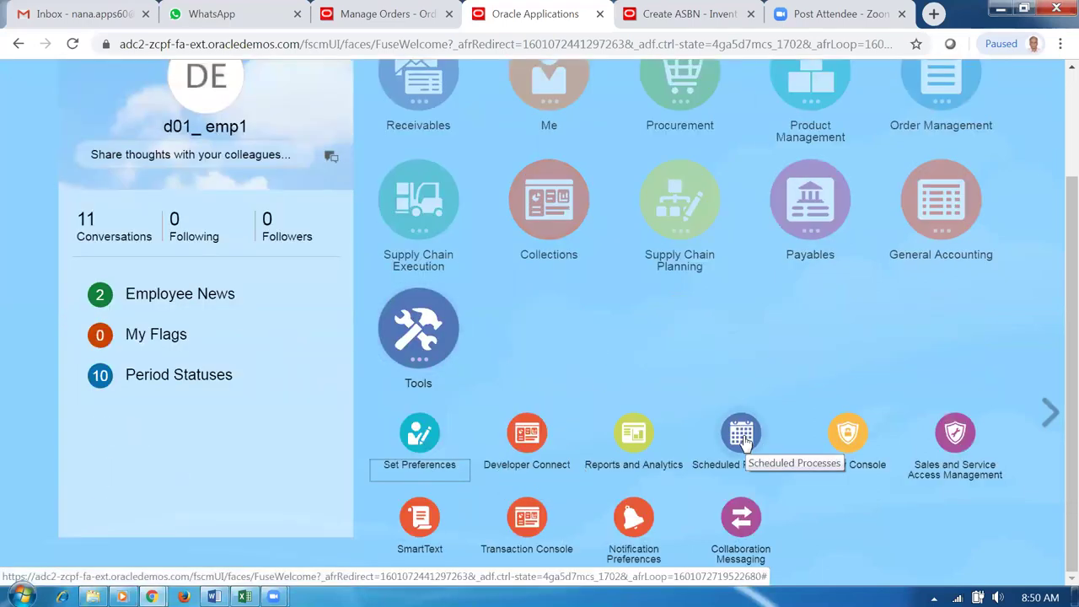
left_click(749, 450)
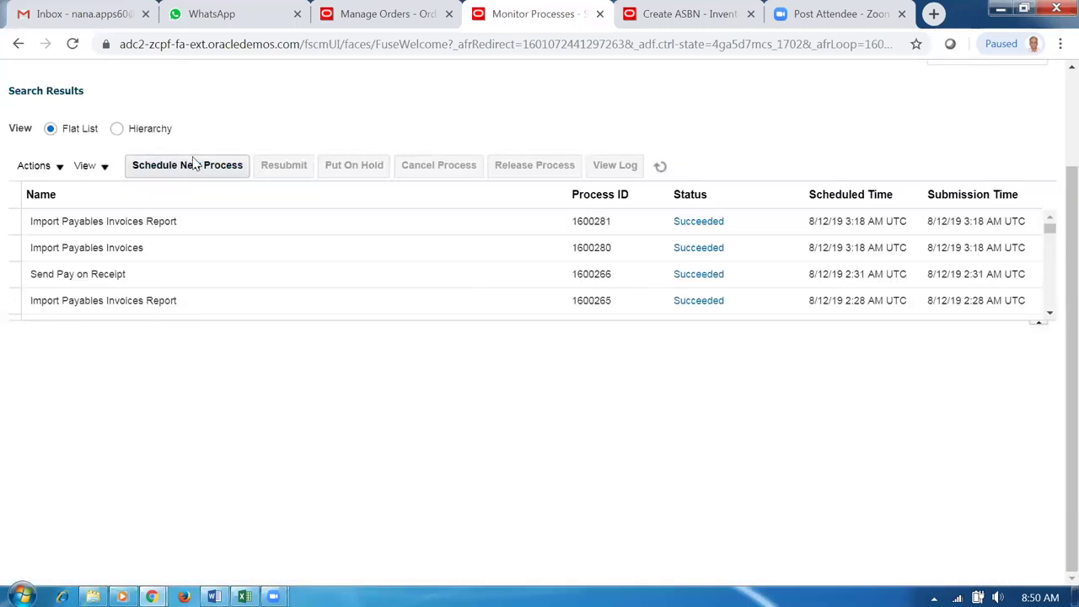
Start scheduling a new Import AutoInvoice job, finding it by searching the process names for "import auto"
left_click(187, 165)
left_click(360, 295)
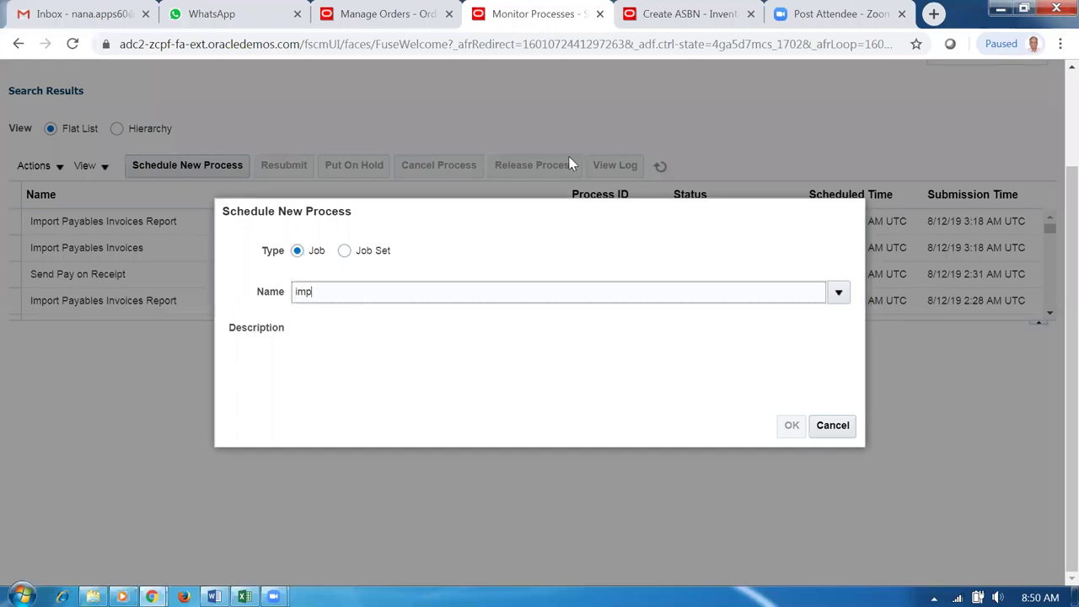
type("import auto")
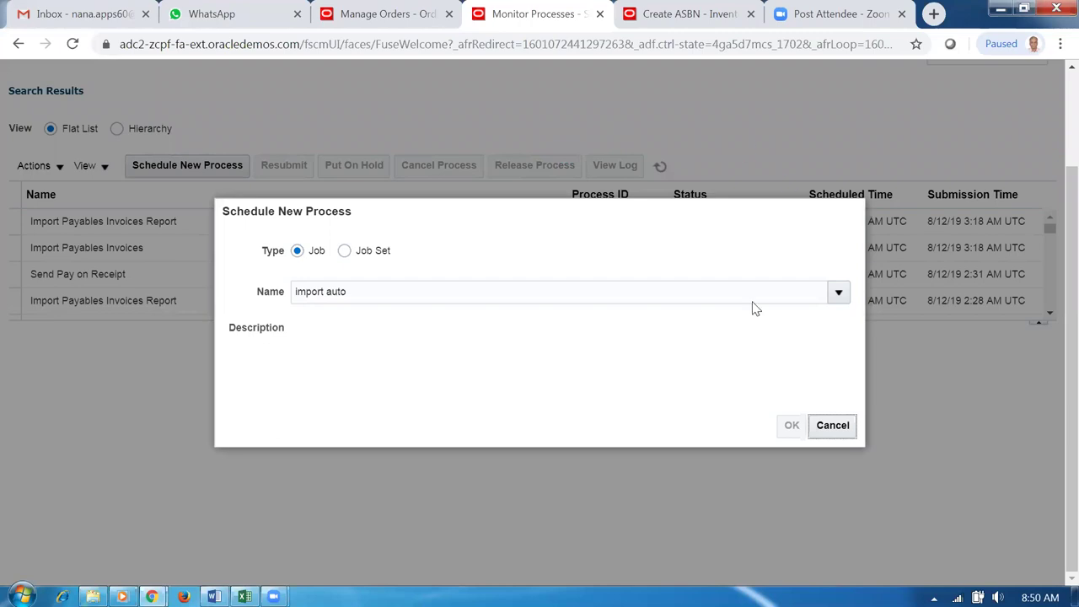
key("Tab")
left_click(898, 297)
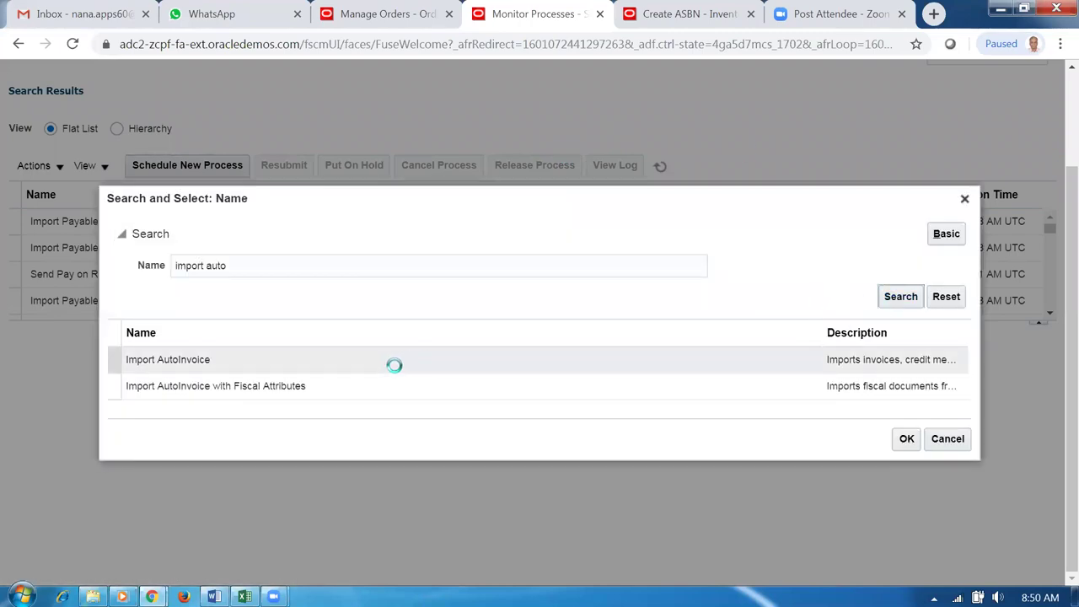
left_click(581, 372)
left_click(905, 440)
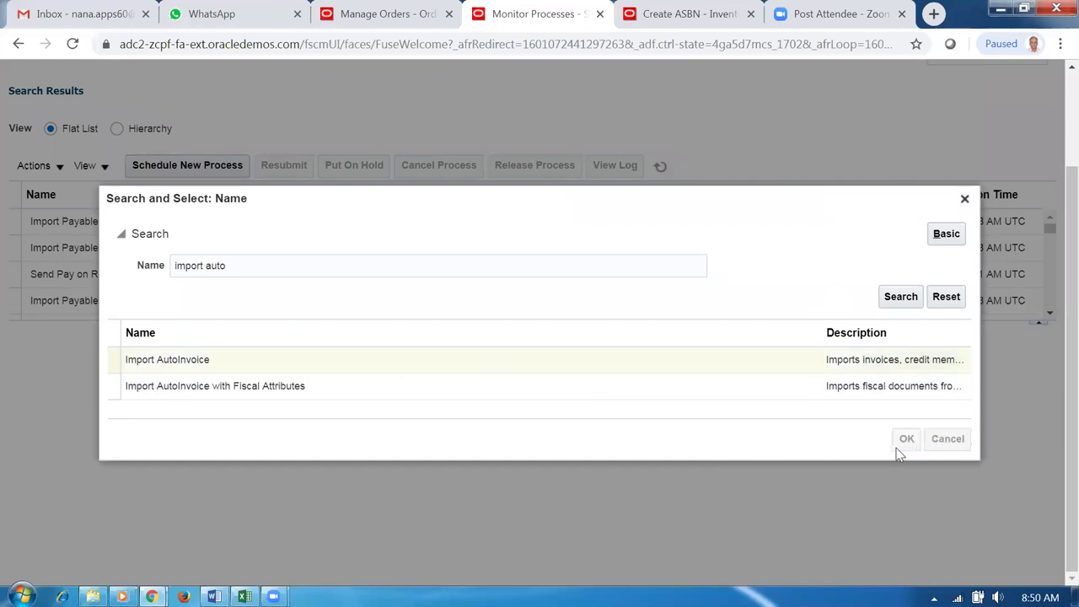
left_click(789, 427)
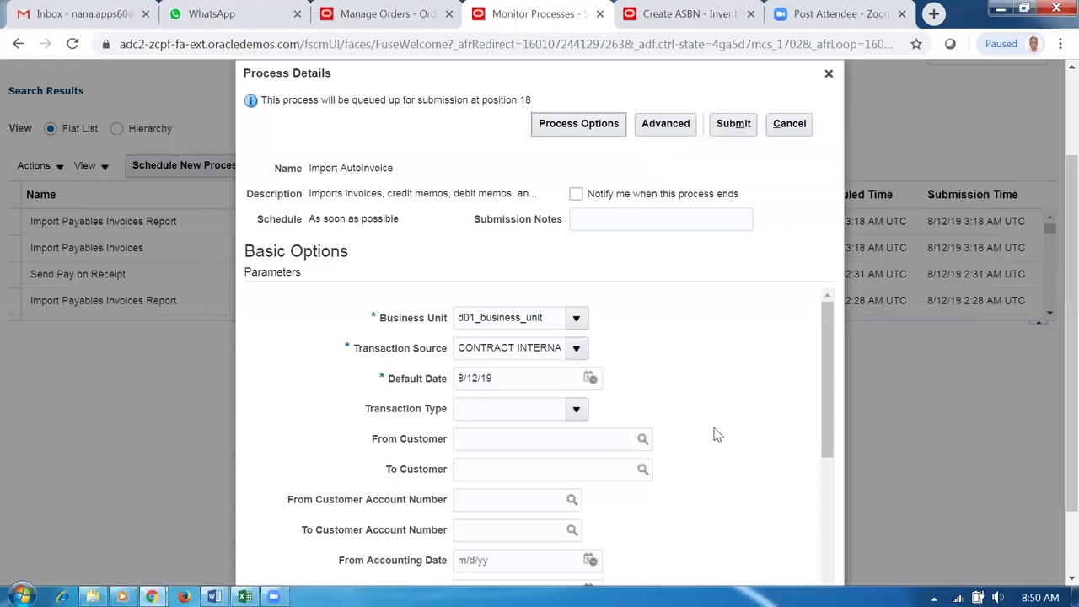
Set the Import AutoInvoice transaction source to Distributed Order Orchestration
left_click(574, 348)
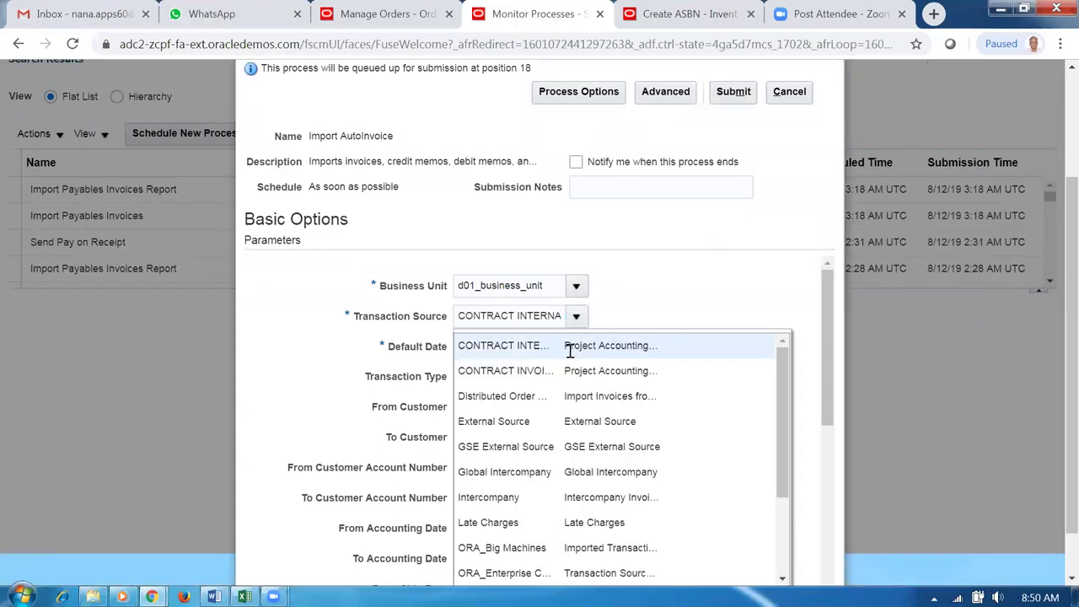
left_click(549, 395)
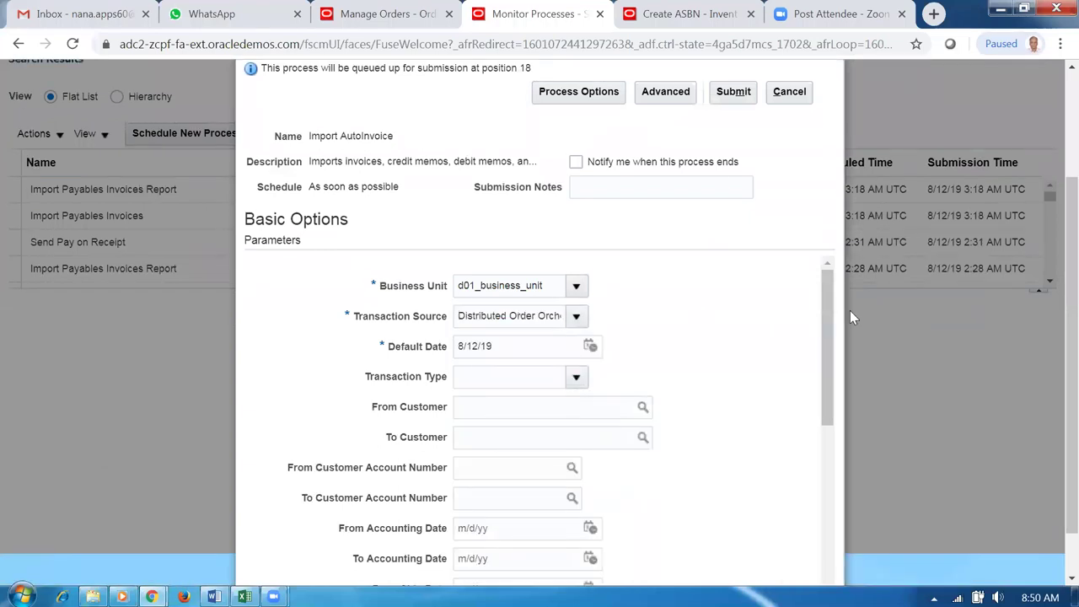
scroll(1055, 304, "down", 1)
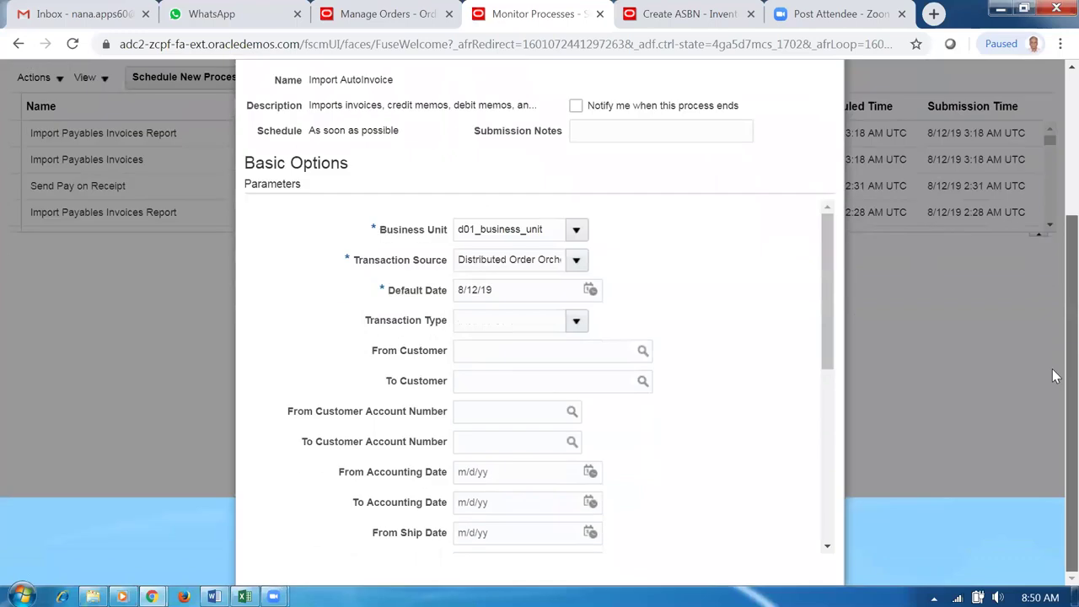
Restrict the import to the drop-shipment order by entering its number as both From and To Sales Order Number, and submit the process
left_click(371, 19)
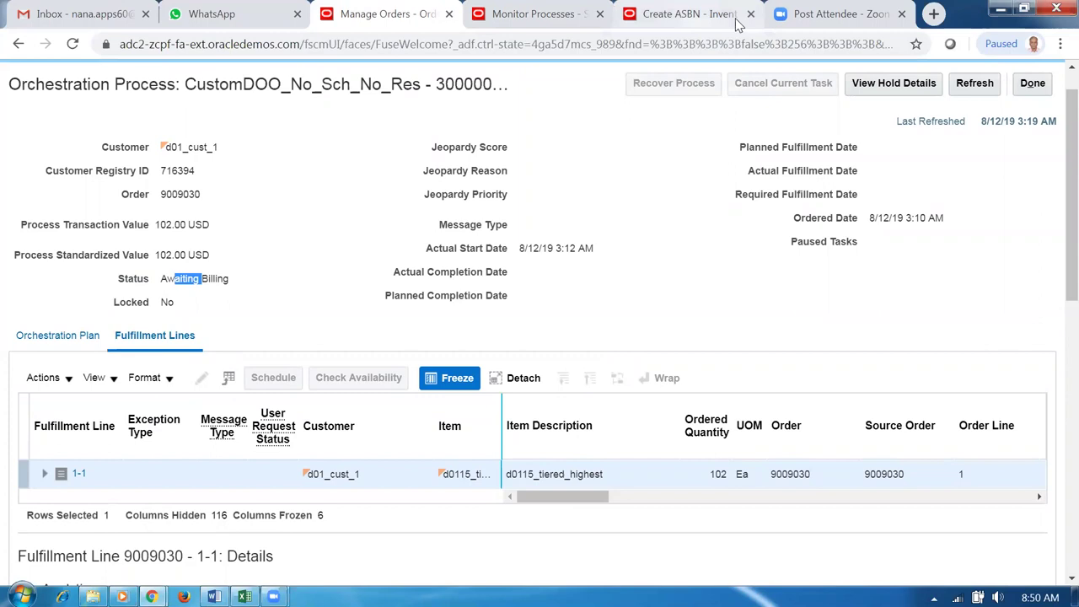
left_click(539, 15)
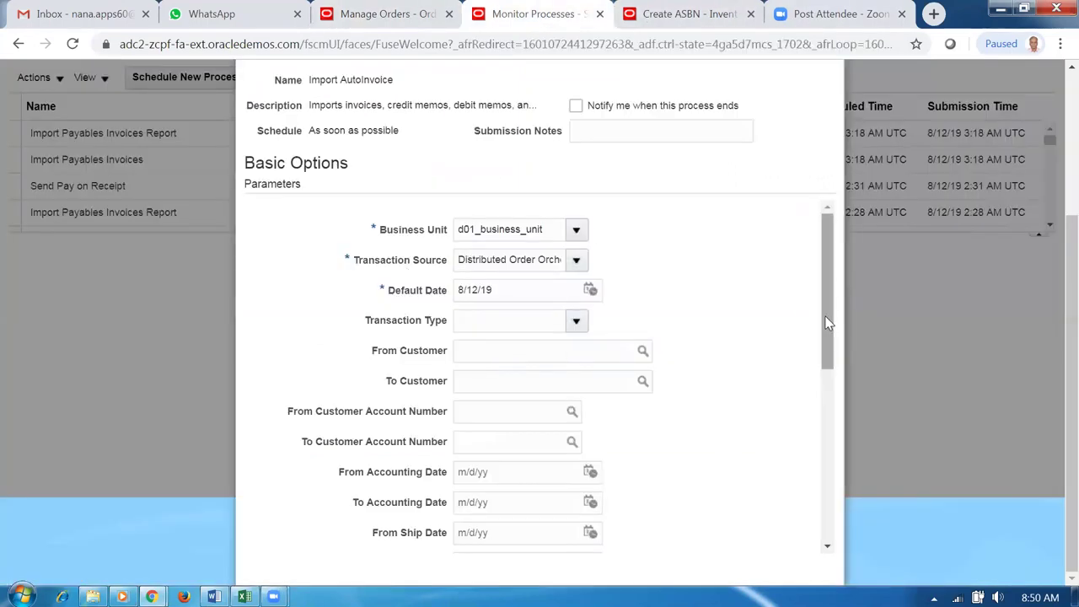
left_click_drag(824, 330, 853, 445)
left_click(530, 370)
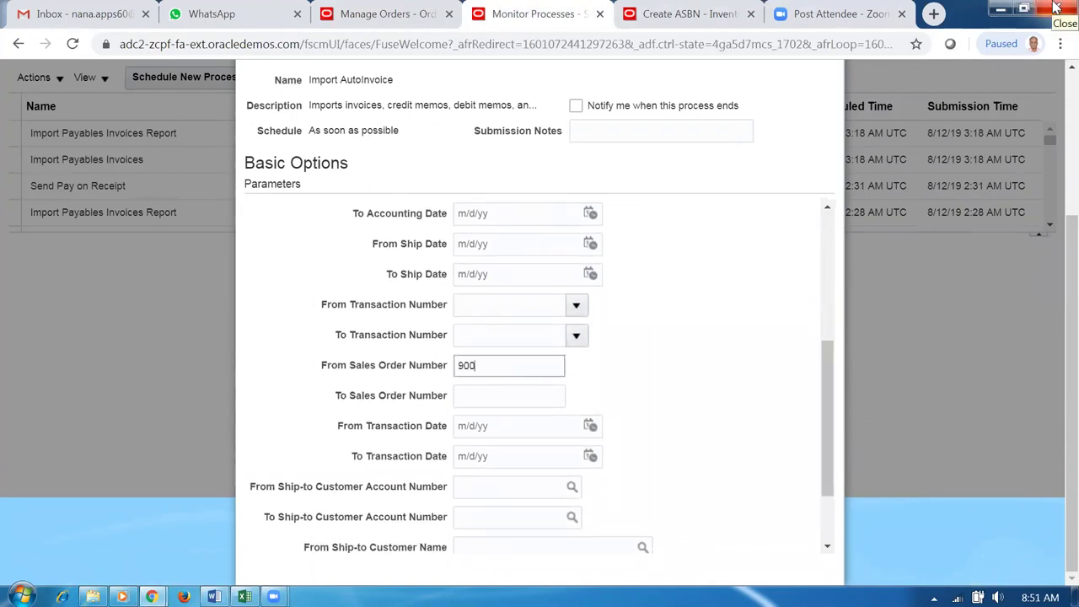
type("9009030")
key("Tab")
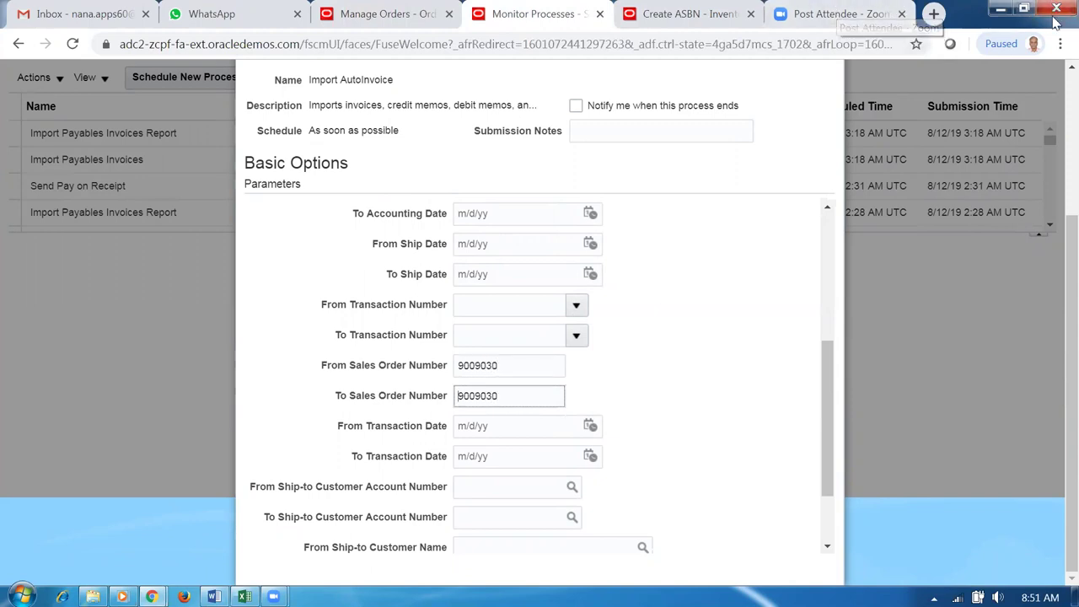
scroll(1054, 229, "up", 2)
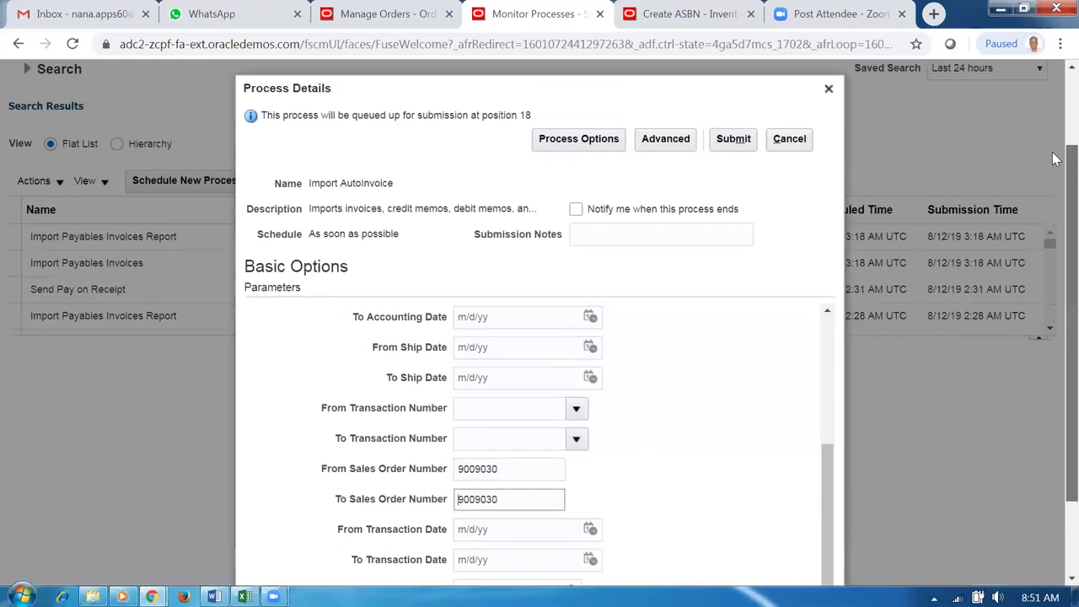
left_click(743, 141)
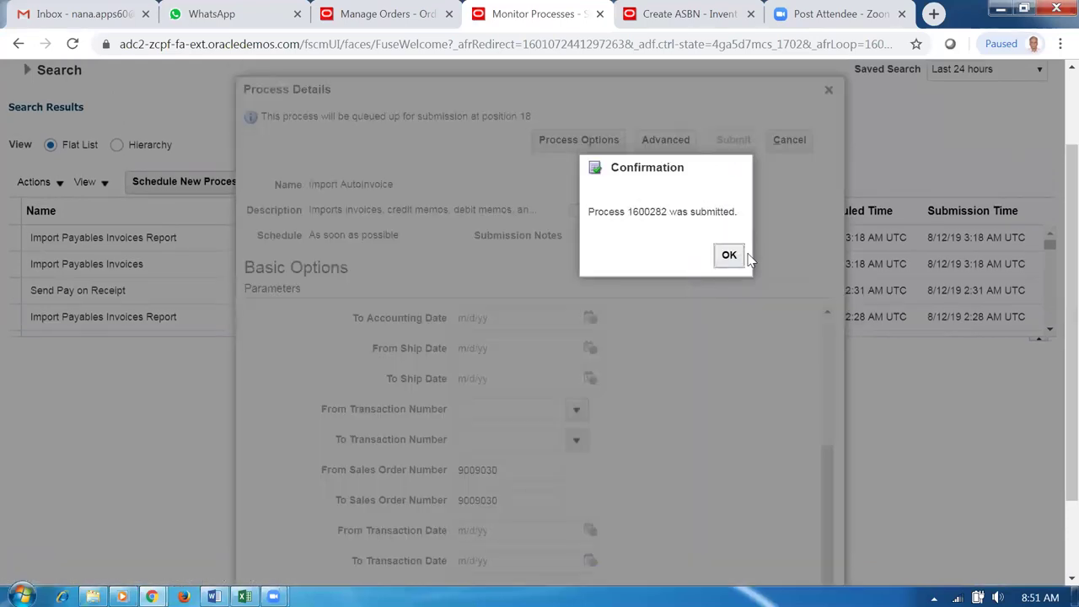
left_click(738, 258)
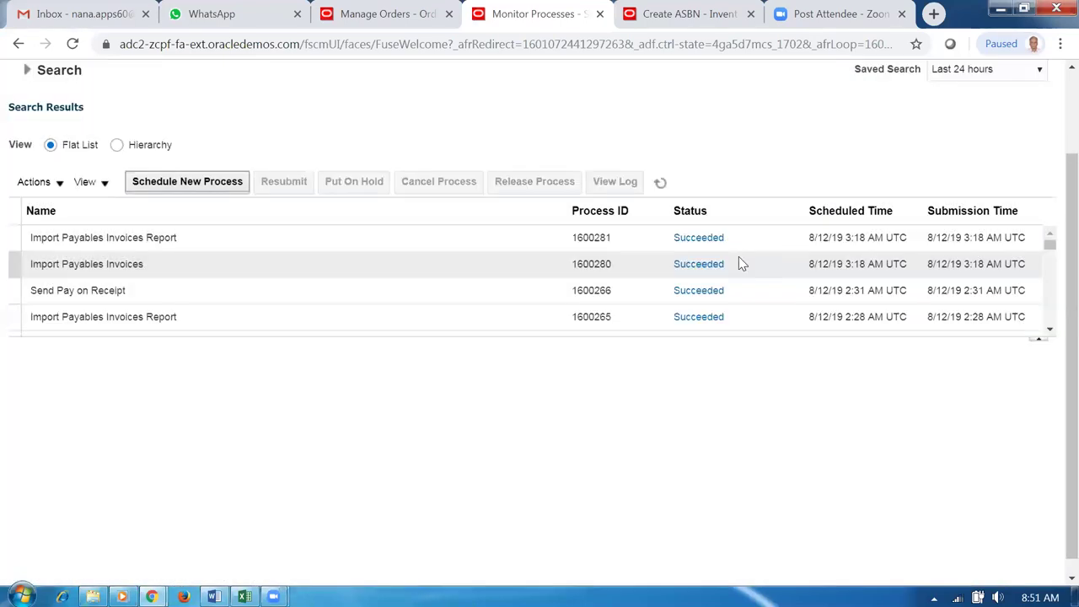
Refresh the process list repeatedly to check the status of Import AutoInvoice and its related processes
left_click(661, 190)
left_click(660, 185)
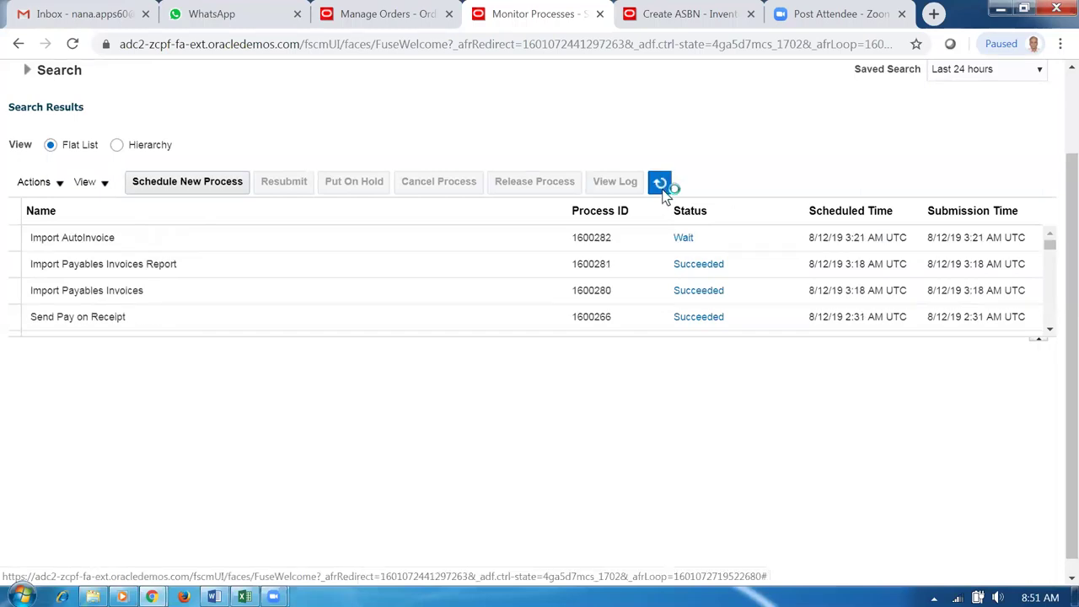
left_click(660, 185)
left_click(660, 191)
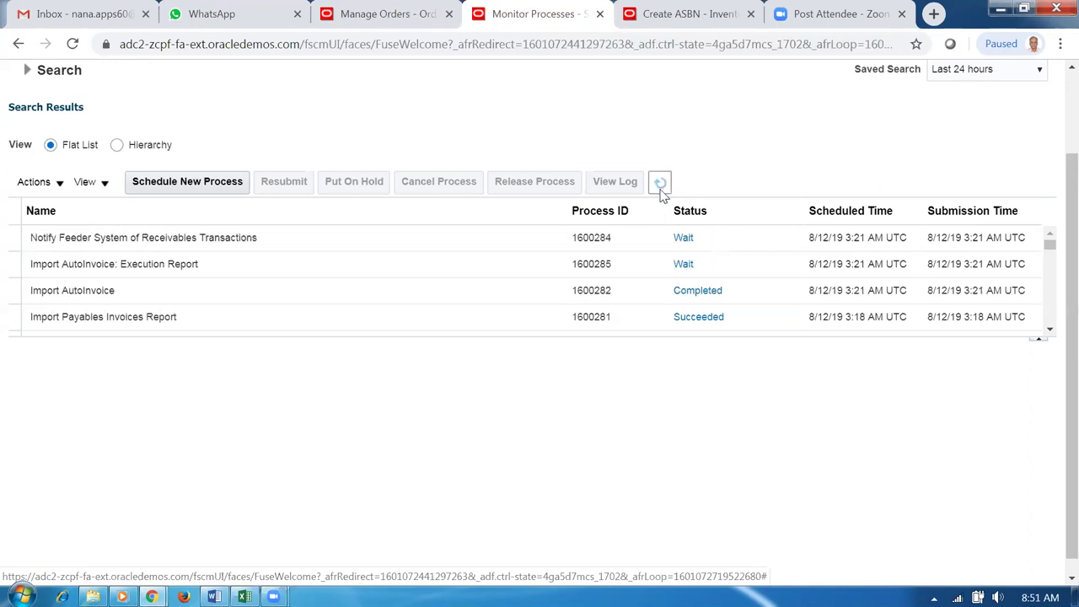
left_click(135, 237)
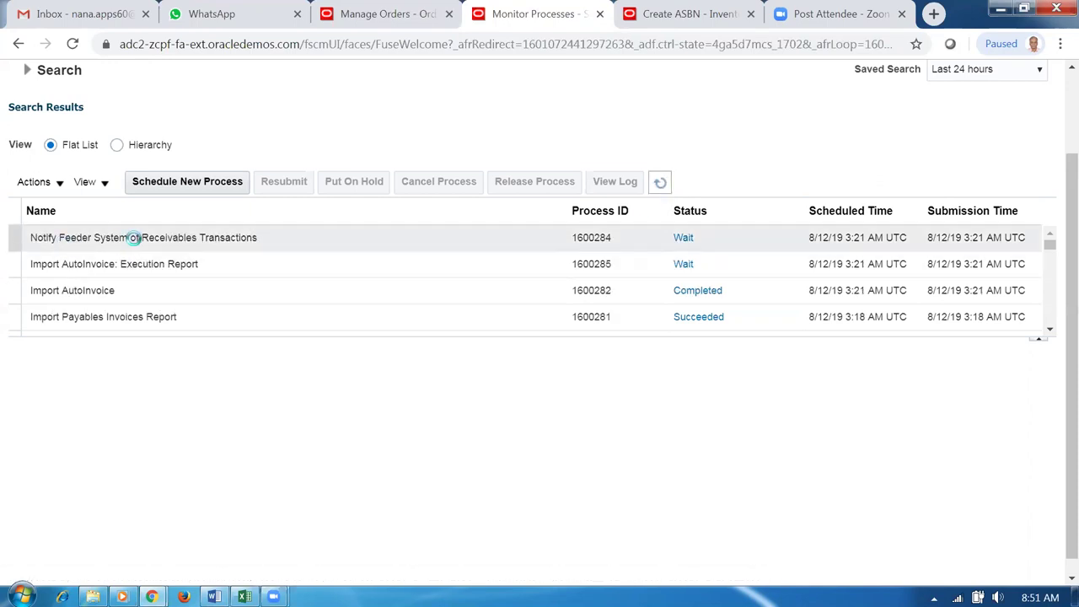
left_click(660, 186)
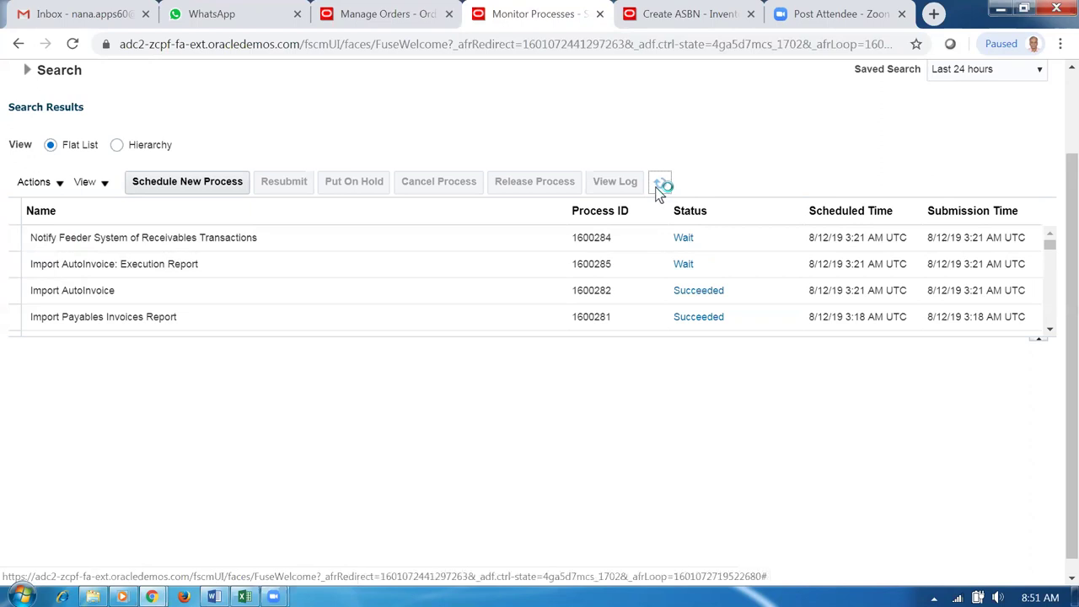
left_click(660, 185)
left_click(660, 185)
Switch to the Create ASBN browser tab, go to Receivables Billing and open the Manage Transactions page
left_click(691, 15)
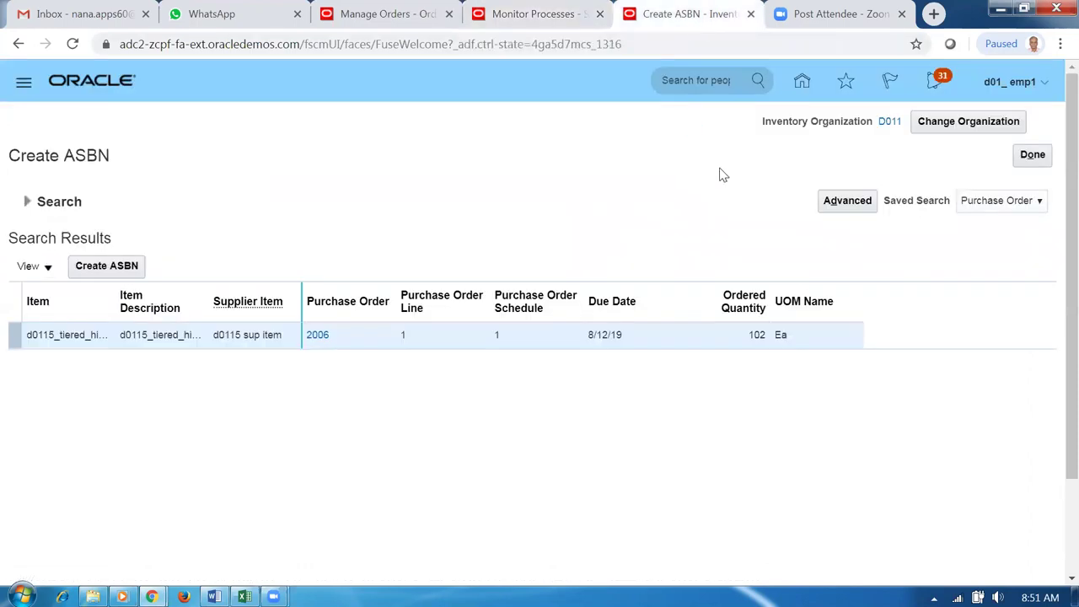
left_click(801, 85)
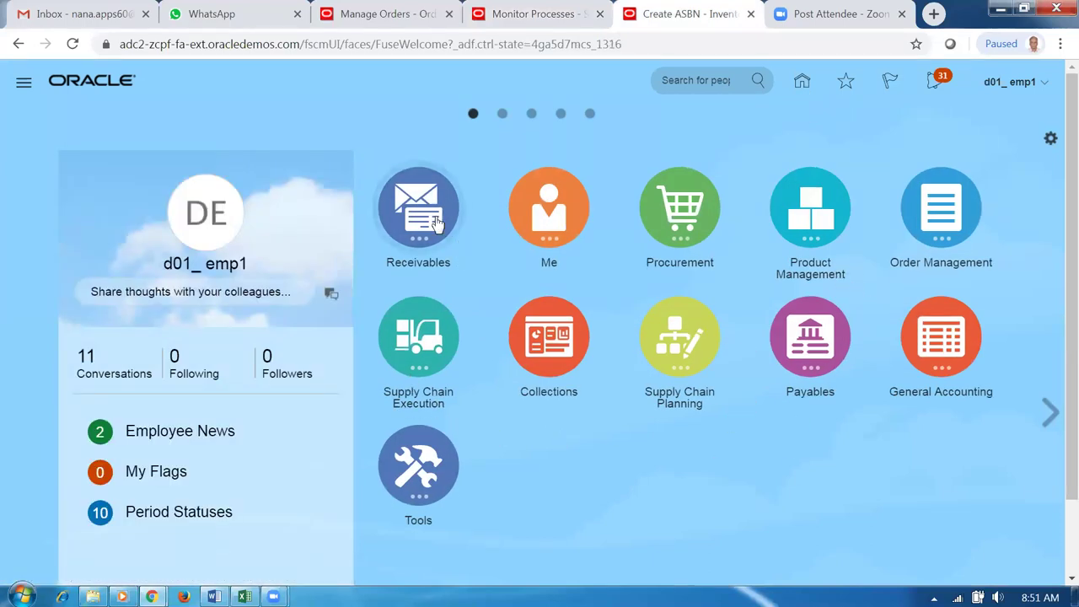
left_click(436, 221)
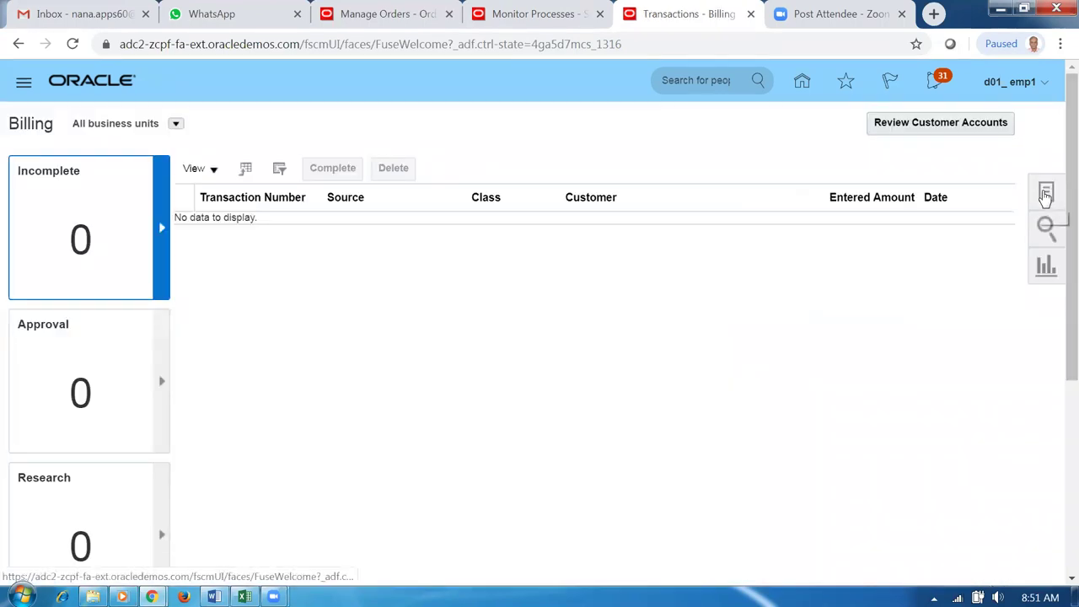
left_click(1045, 194)
left_click(939, 176)
scroll(672, 378, "down", 1)
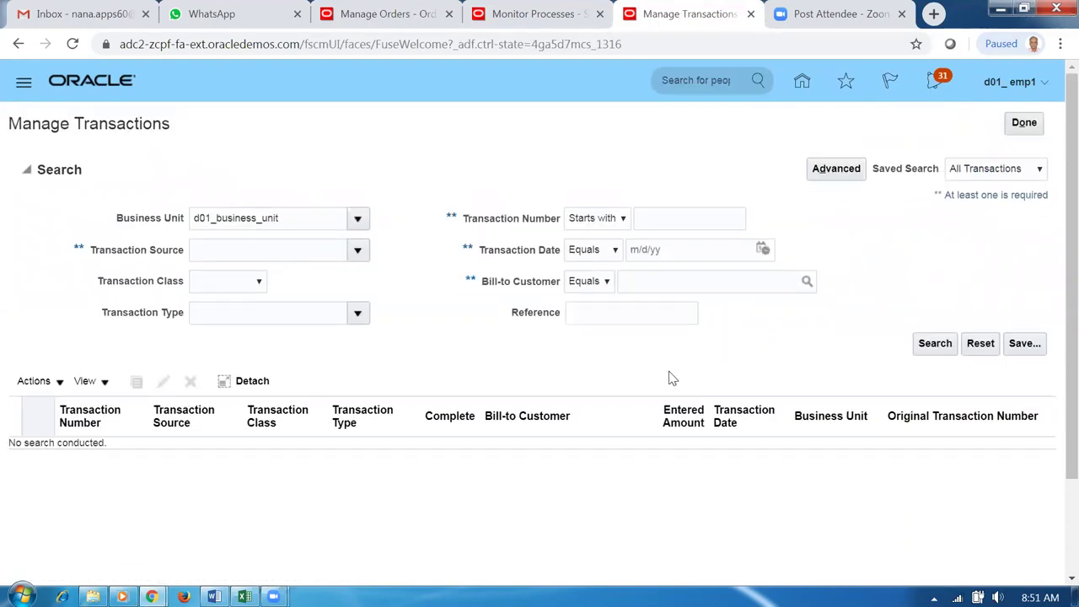
Search the transactions using the sales order number as reference and Distributed Order Orchestration as transaction source
left_click(650, 313)
left_click(357, 250)
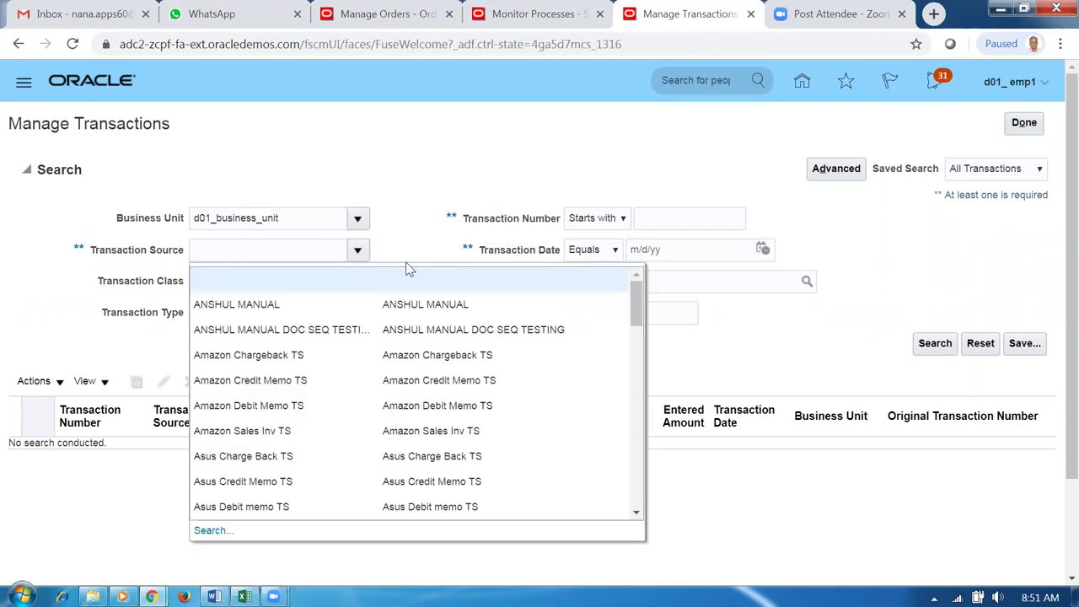
left_click(216, 529)
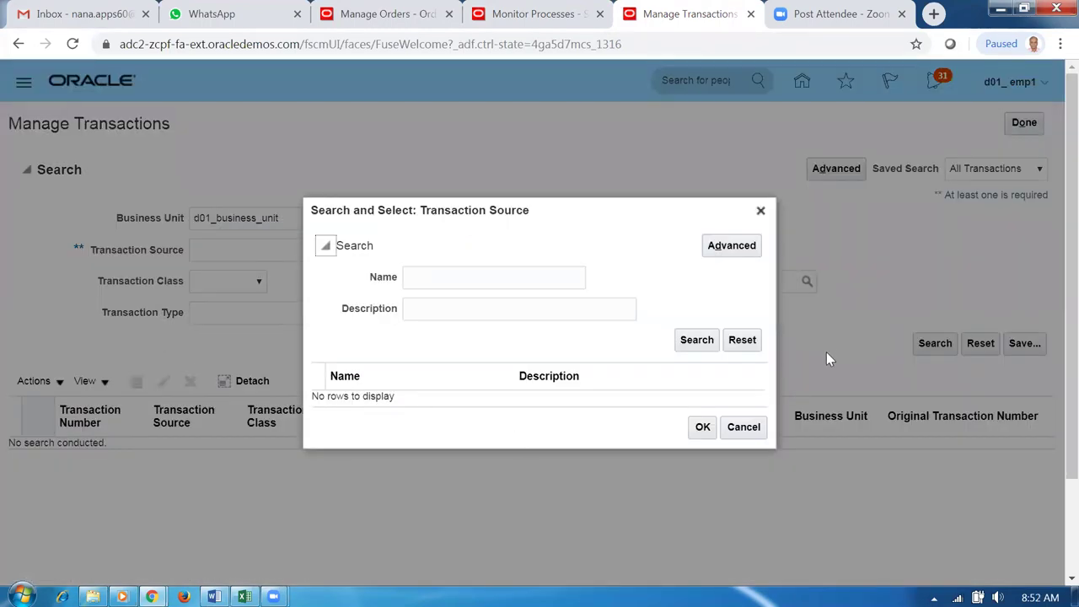
left_click(472, 276)
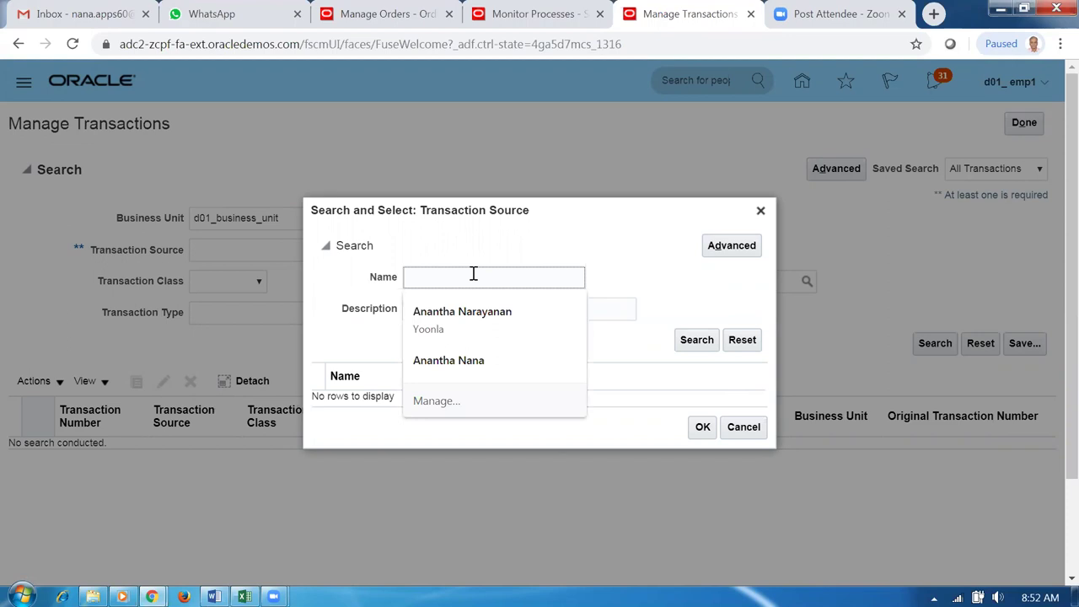
type("Dis")
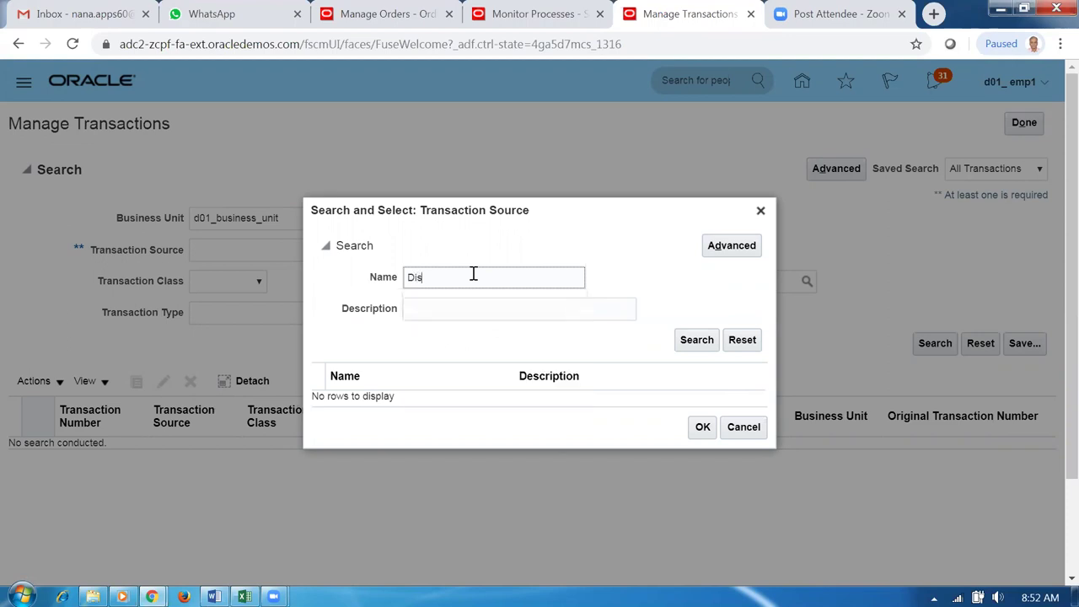
type("t")
left_click(704, 341)
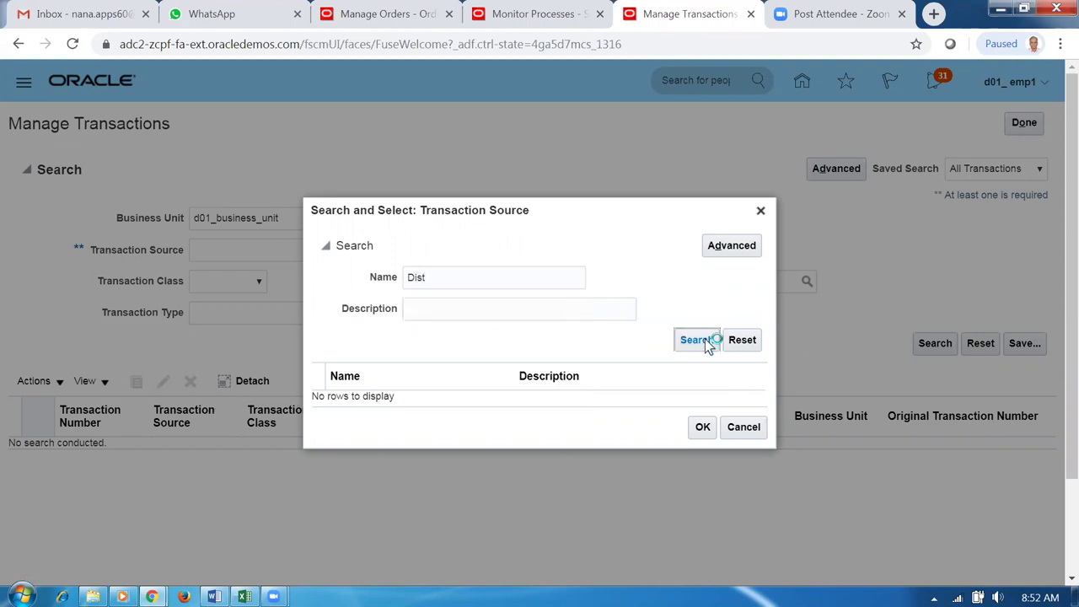
left_click(486, 403)
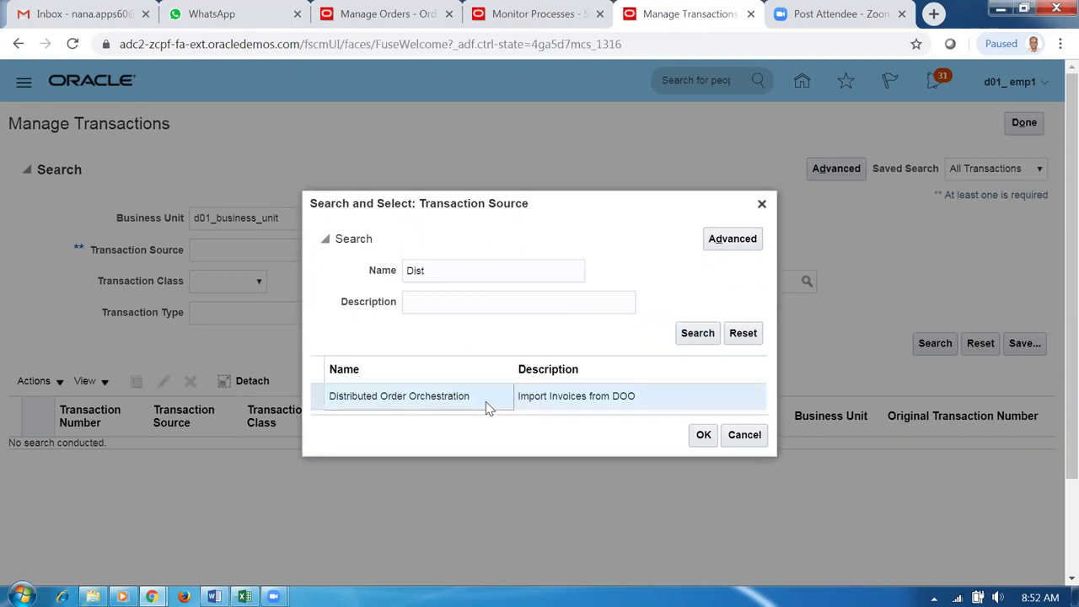
left_click(701, 437)
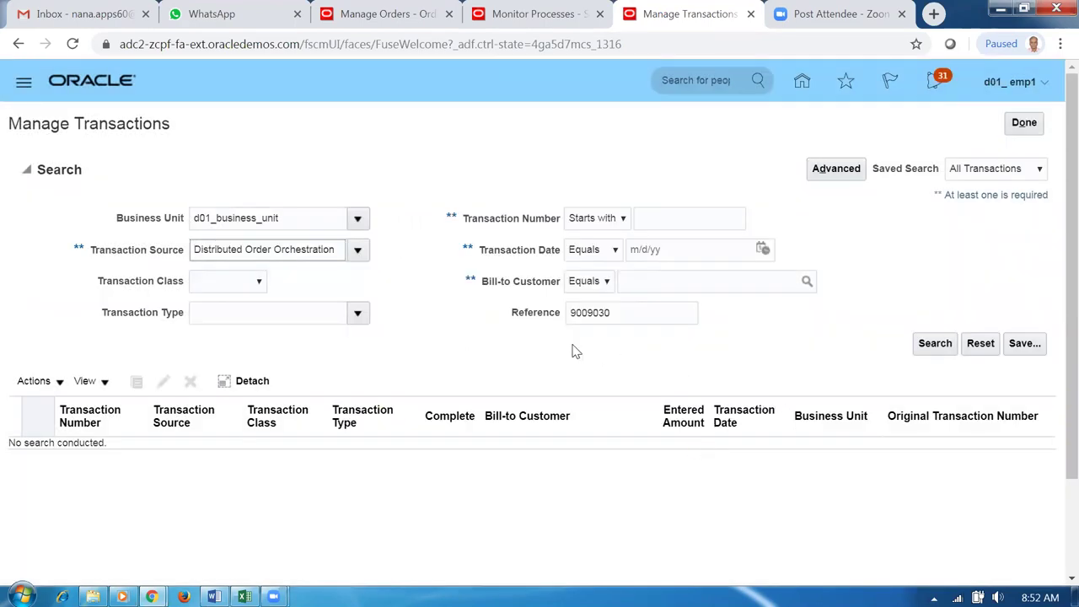
left_click(935, 344)
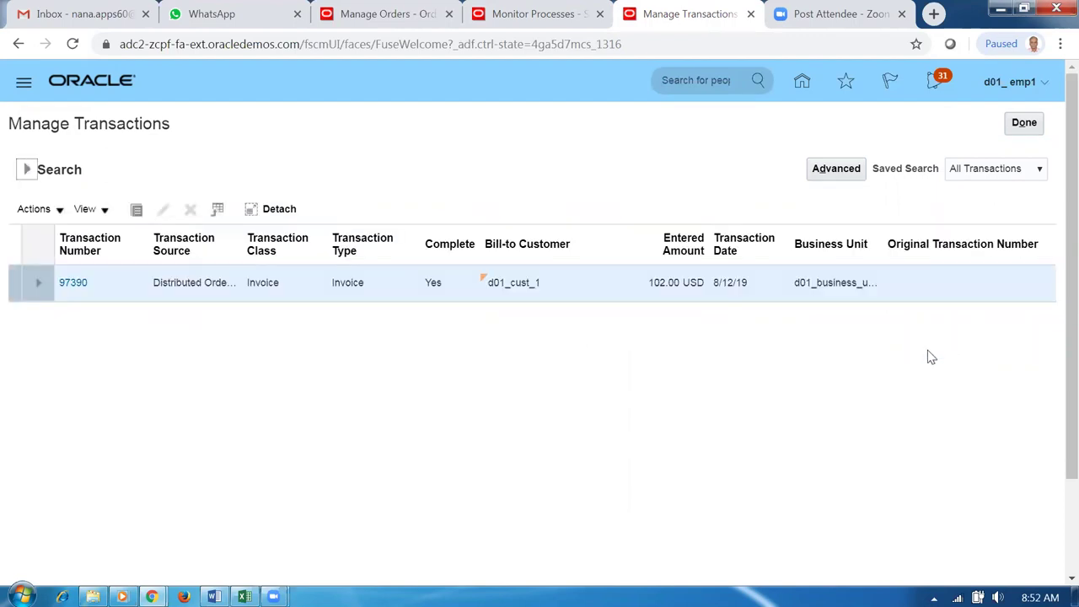
Open the found receivables invoice and review its general information, payment terms and invoice lines
left_click(61, 286)
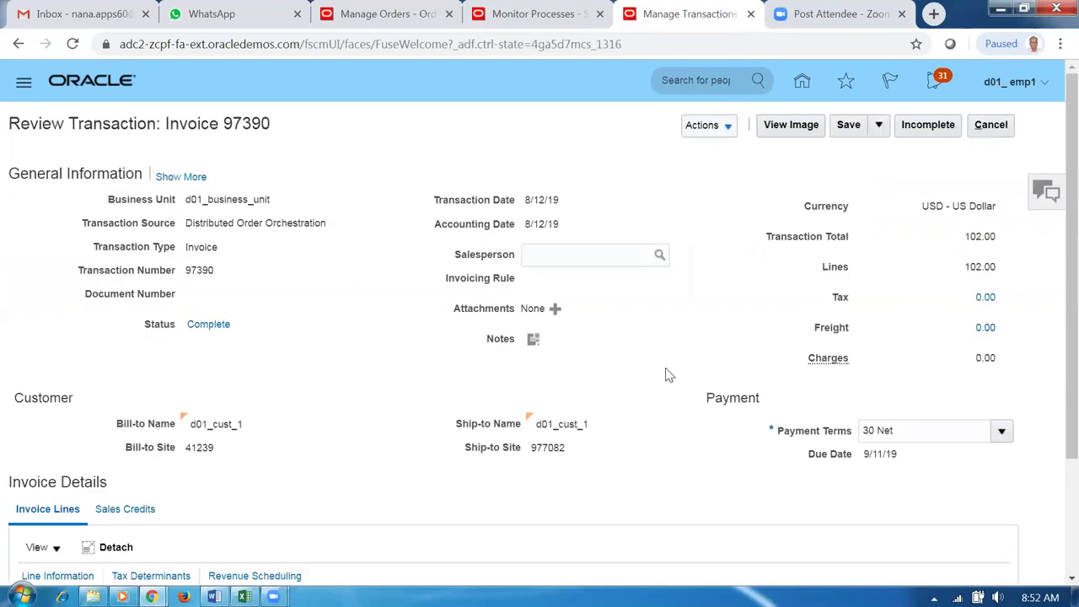
scroll(665, 371, "down", 3)
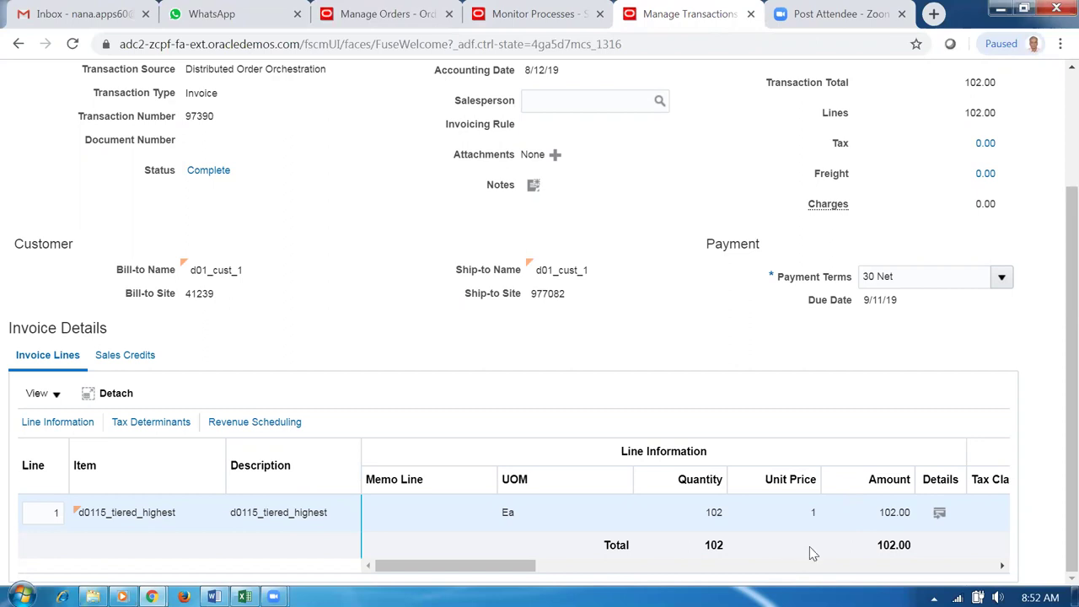
scroll(746, 177, "up", 1)
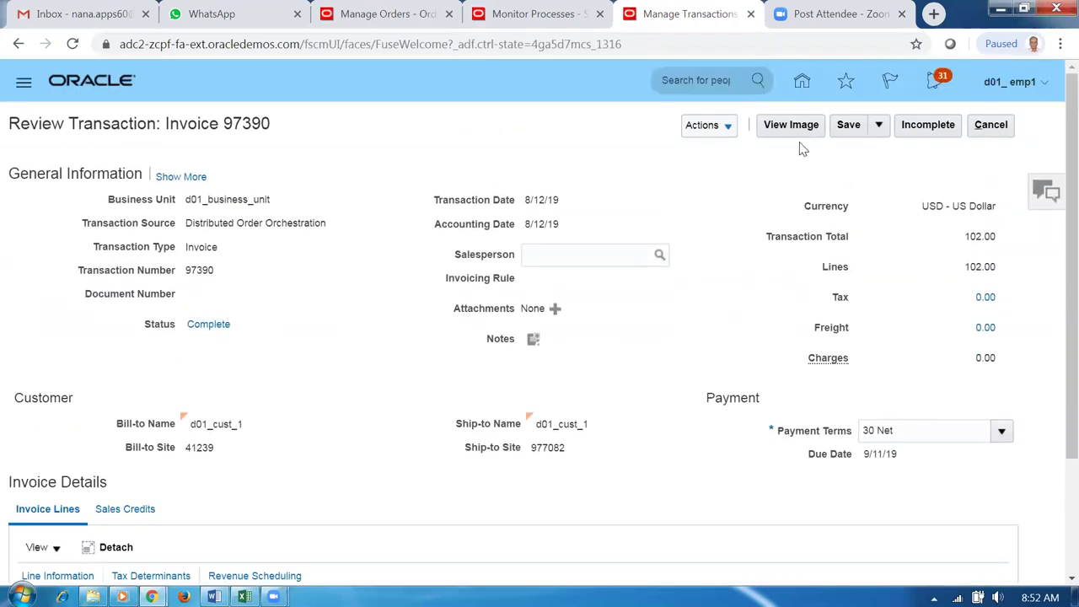
View the printable image of the invoice, read it from header to payment details, and close it
left_click(790, 123)
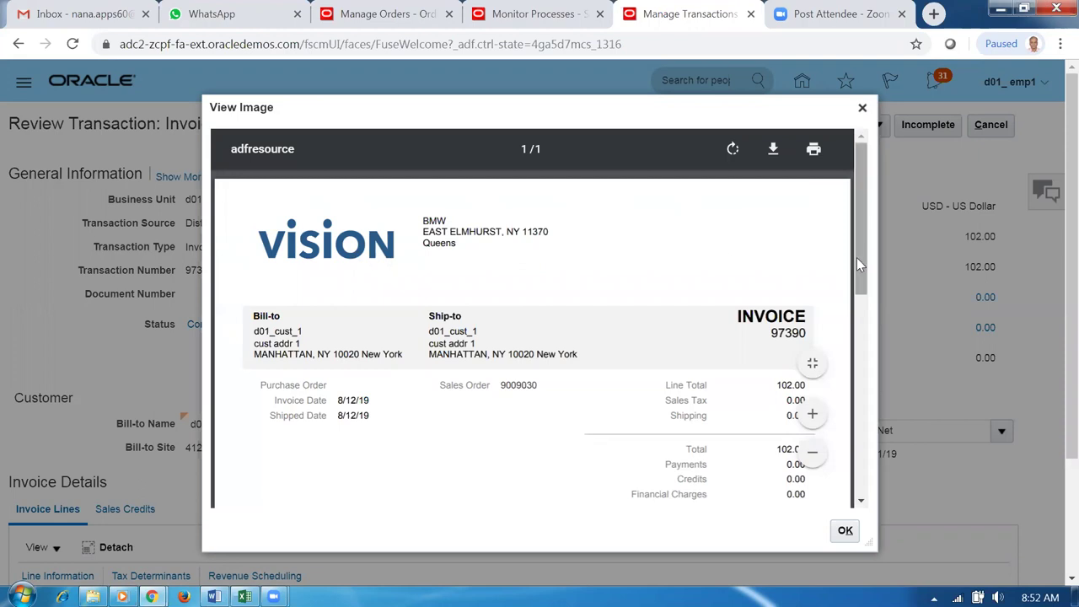
scroll(857, 257, "down", 1)
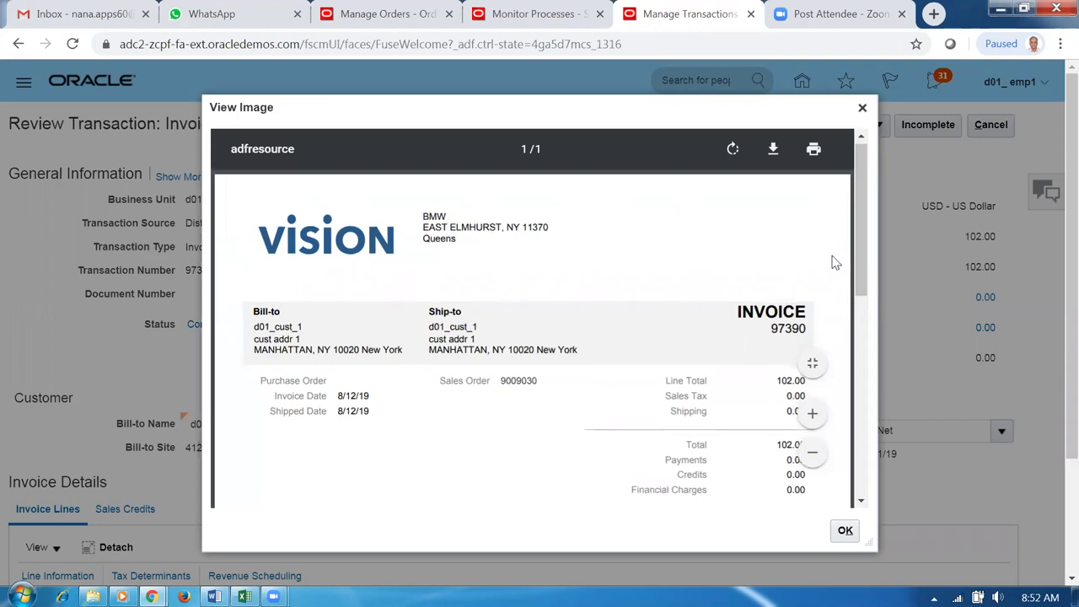
scroll(860, 256, "down", 1)
left_click_drag(857, 261, 868, 347)
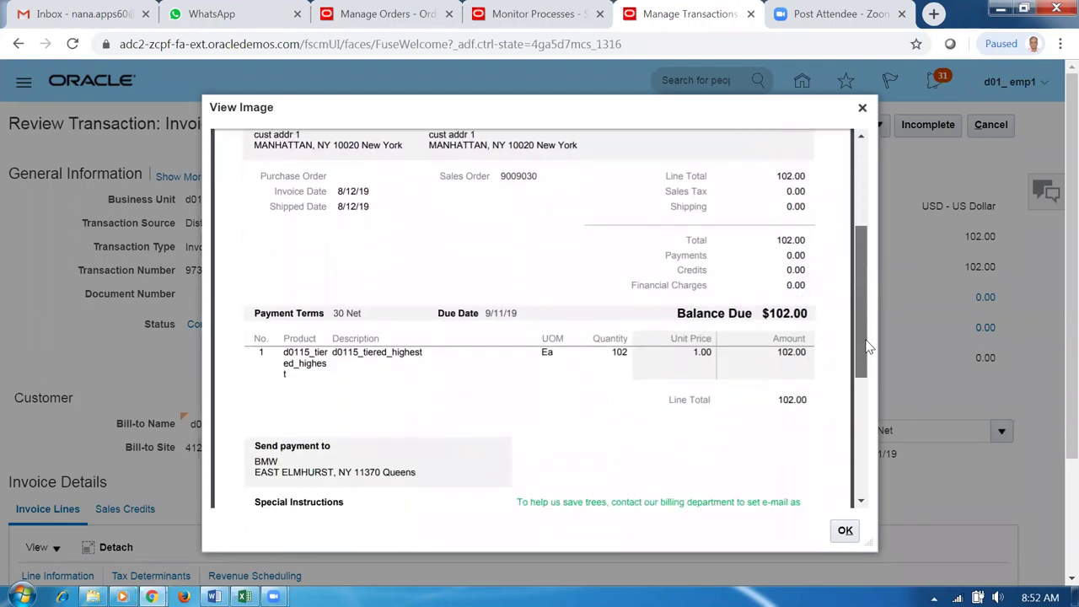
mouse_move(840, 402)
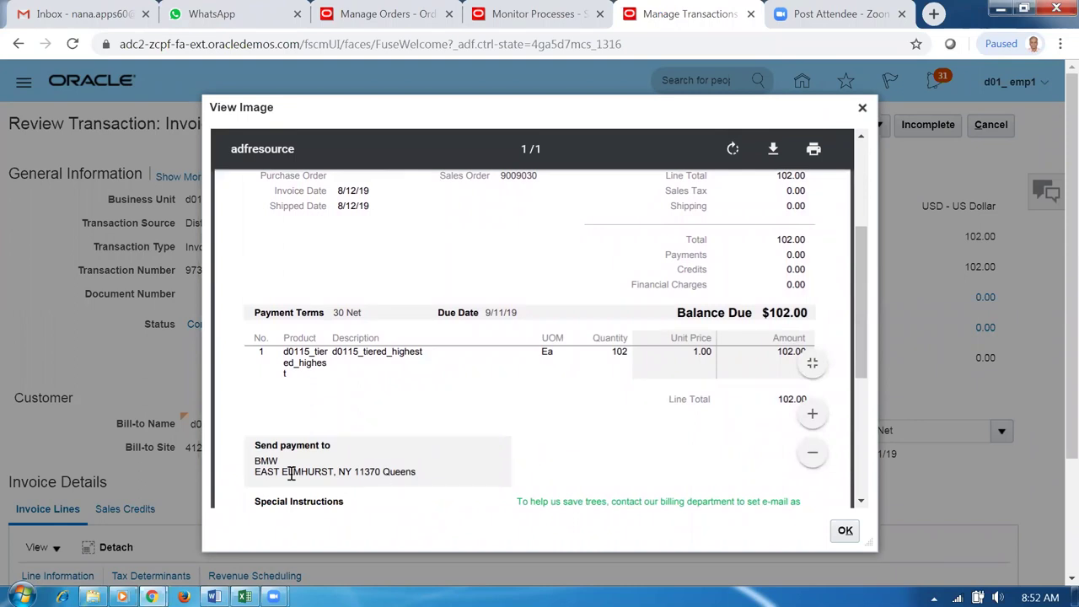
left_click_drag(856, 338, 878, 477)
left_click_drag(868, 419, 874, 274)
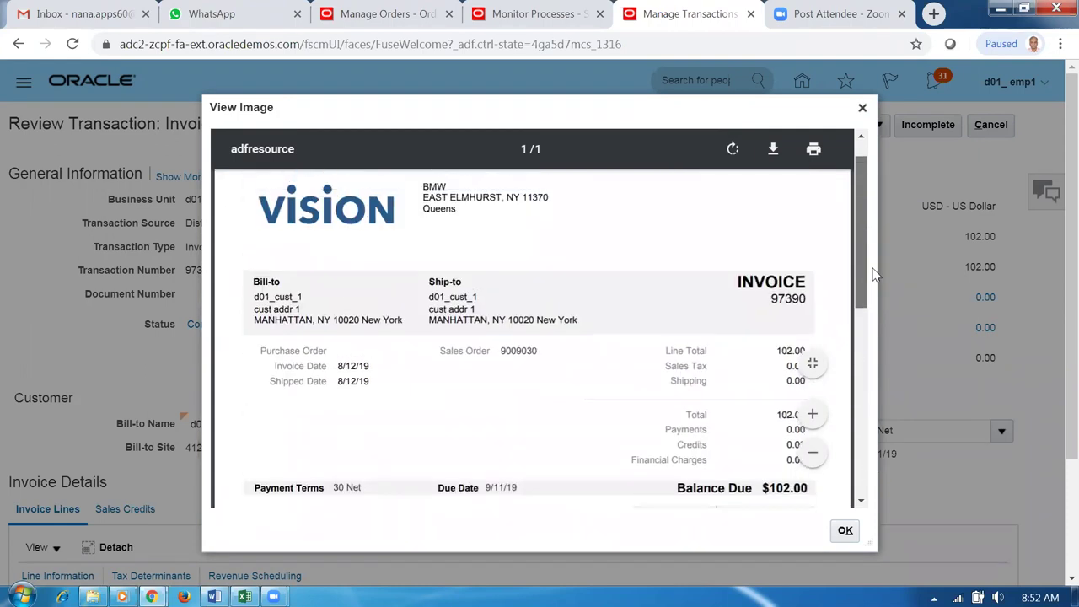
left_click(862, 107)
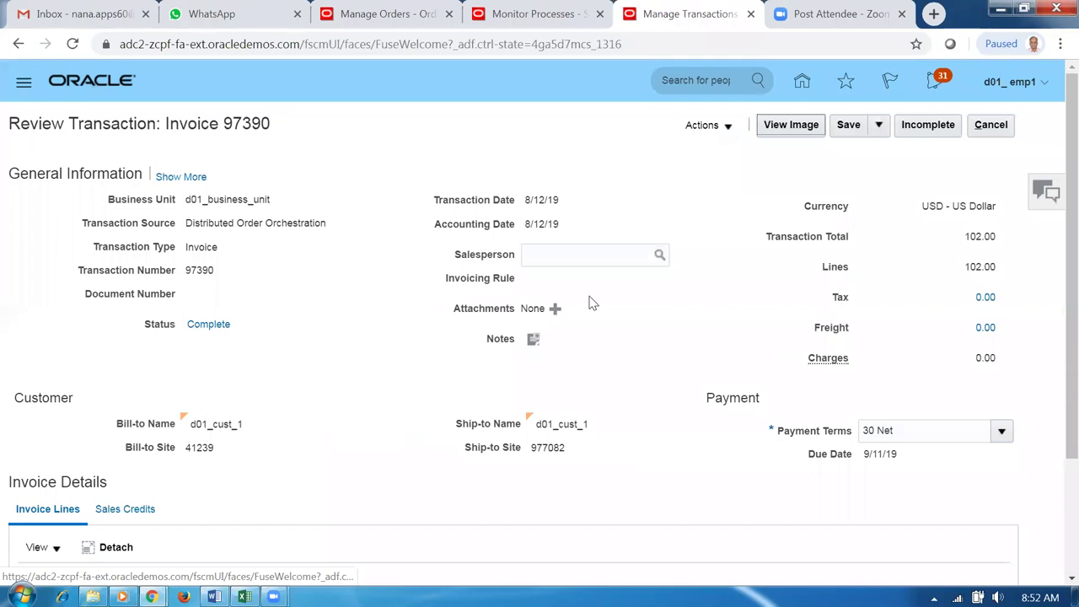
Switch to the Manage Orders browser tab, refresh the orchestration process to check its status, and return to the order
left_click(375, 14)
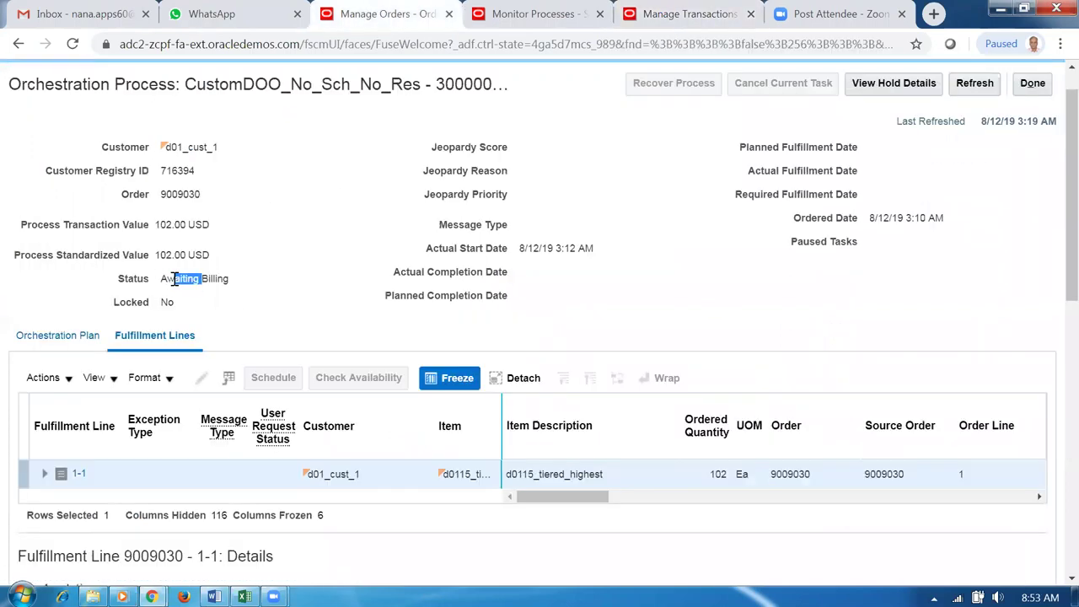
left_click(975, 84)
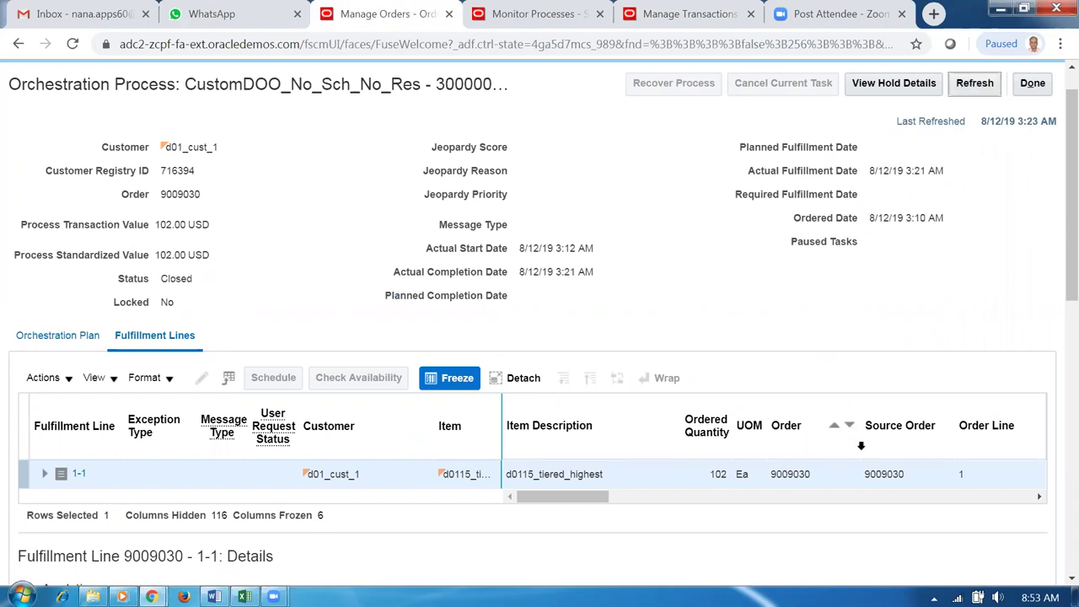
left_click(1032, 83)
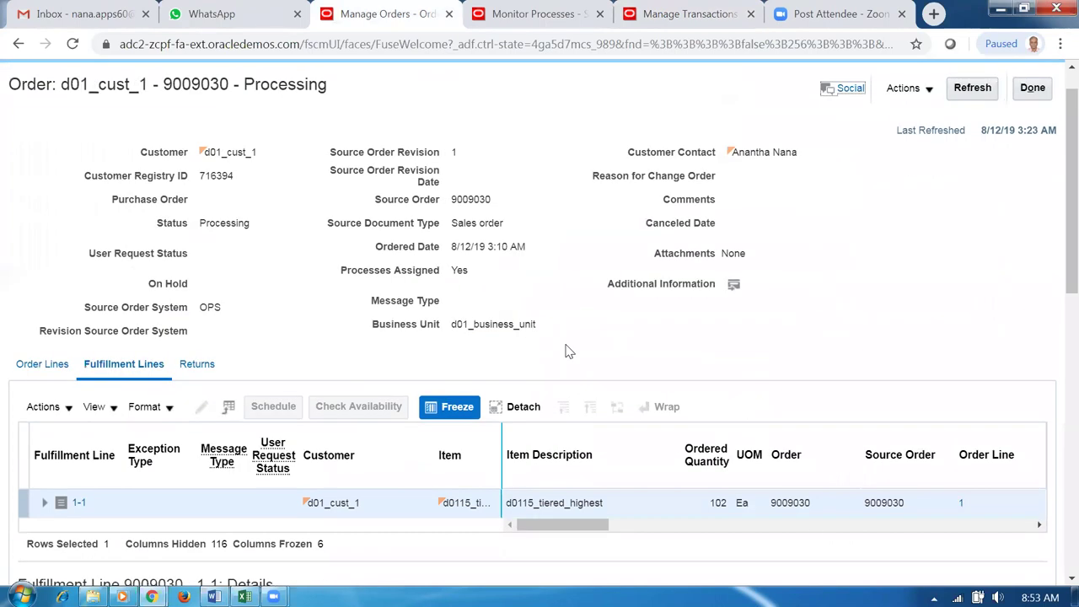
Look over the order's fulfillment line, leave the fulfillment view, and check the order line's status
scroll(565, 421, "down", 1)
left_click_drag(565, 449, 660, 437)
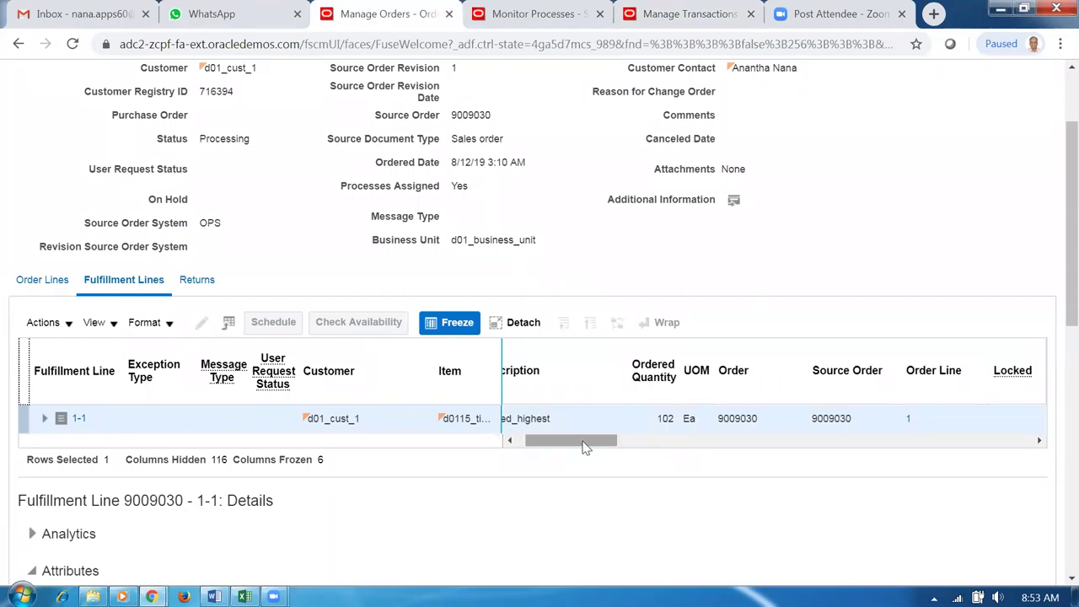
left_click_drag(585, 447, 578, 446)
scroll(977, 235, "up", 2)
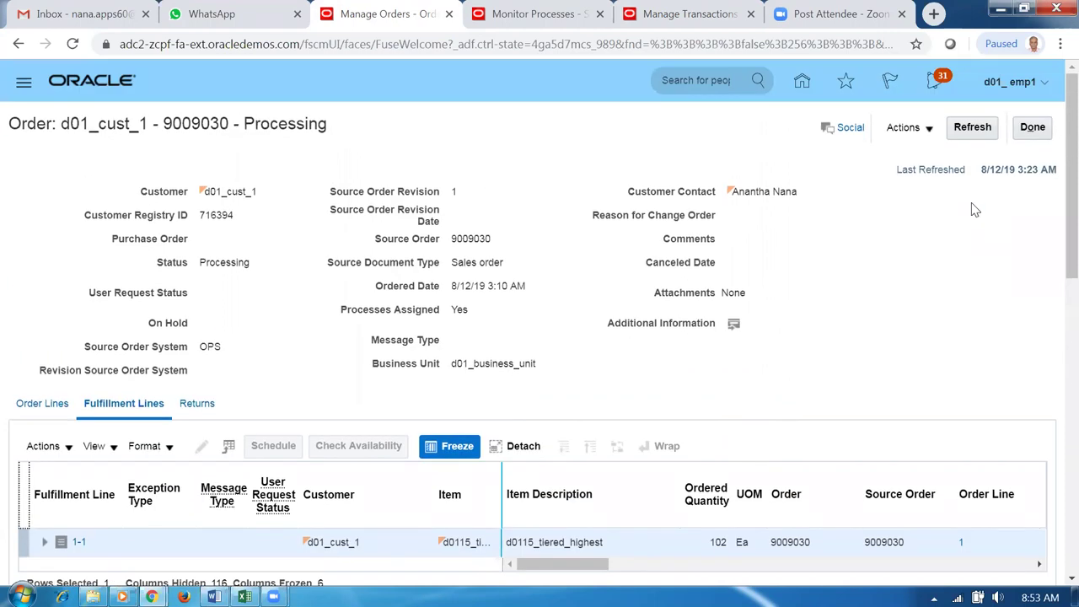
left_click(1031, 128)
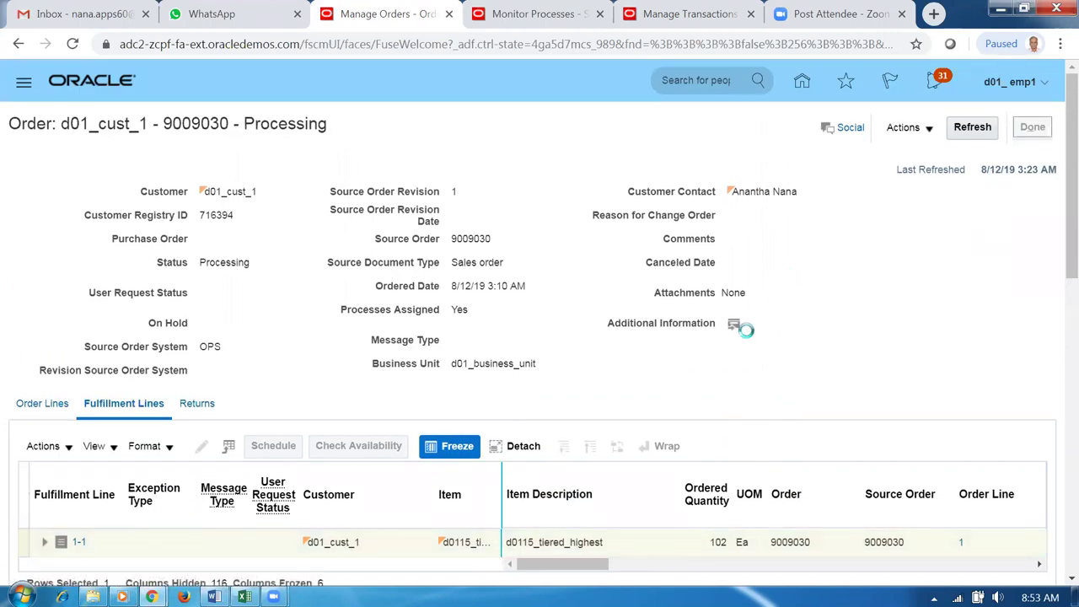
scroll(619, 410, "down", 2)
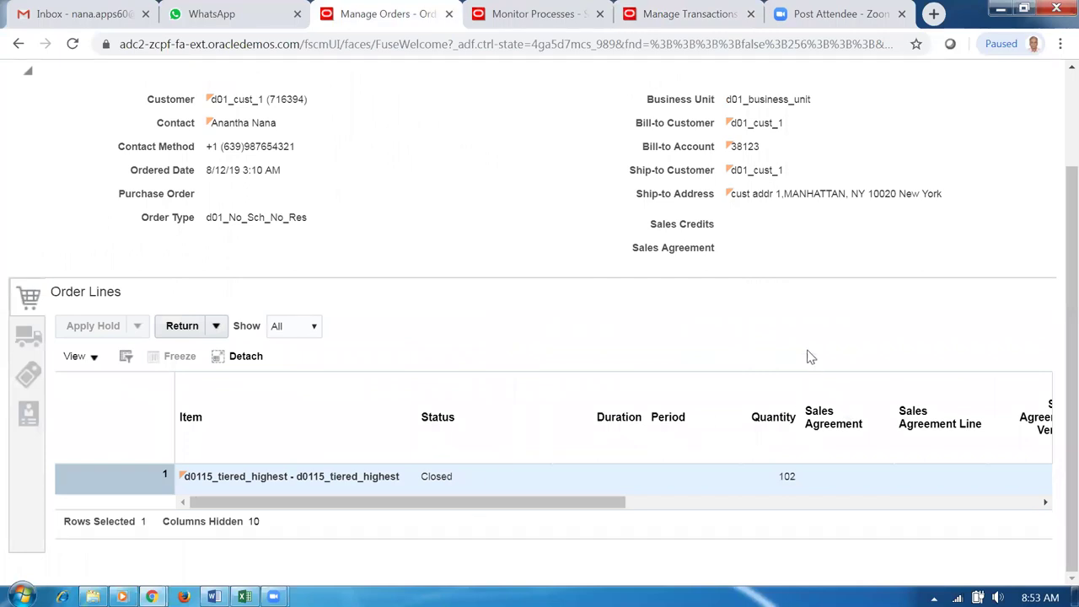
scroll(1052, 245, "up", 2)
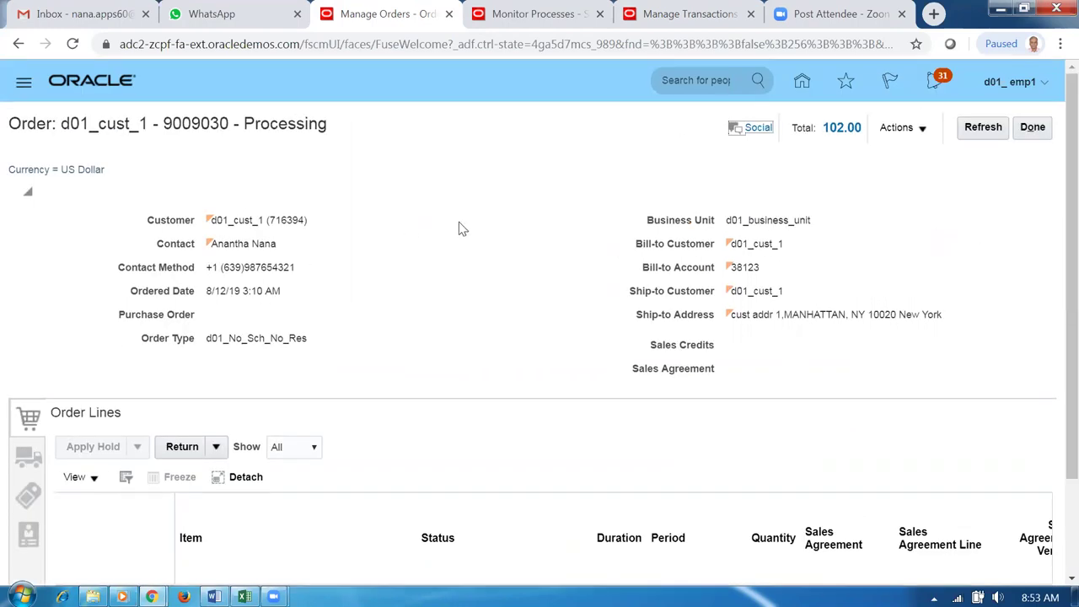
Switch to the Monitor Processes tab and start a new Send Pay on Receipt process with ASBN as transaction source
left_click(537, 17)
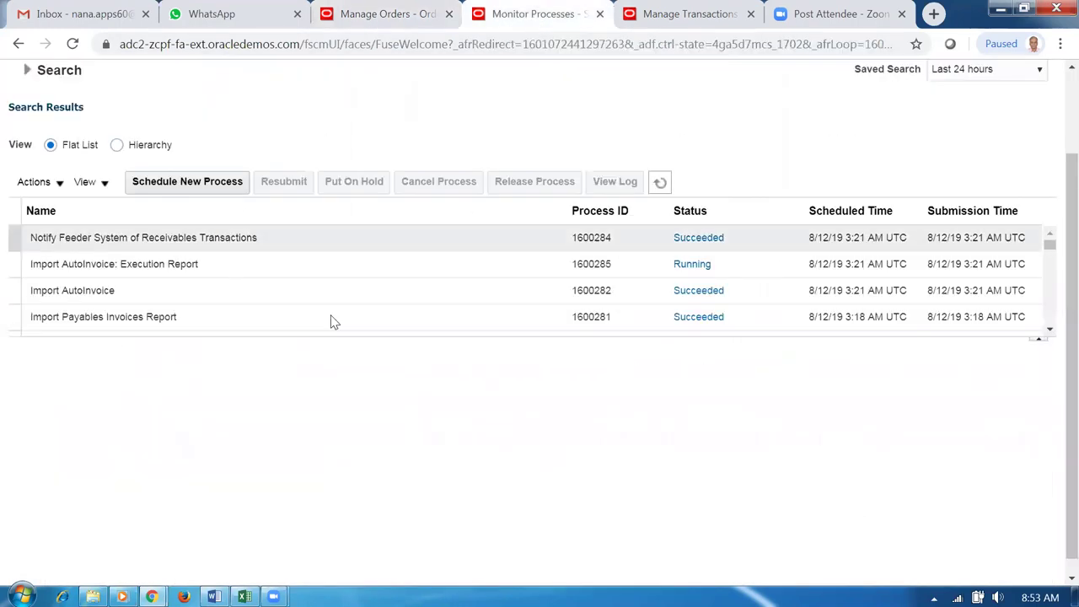
left_click(192, 182)
left_click_drag(381, 292, 172, 236)
type("send pay ")
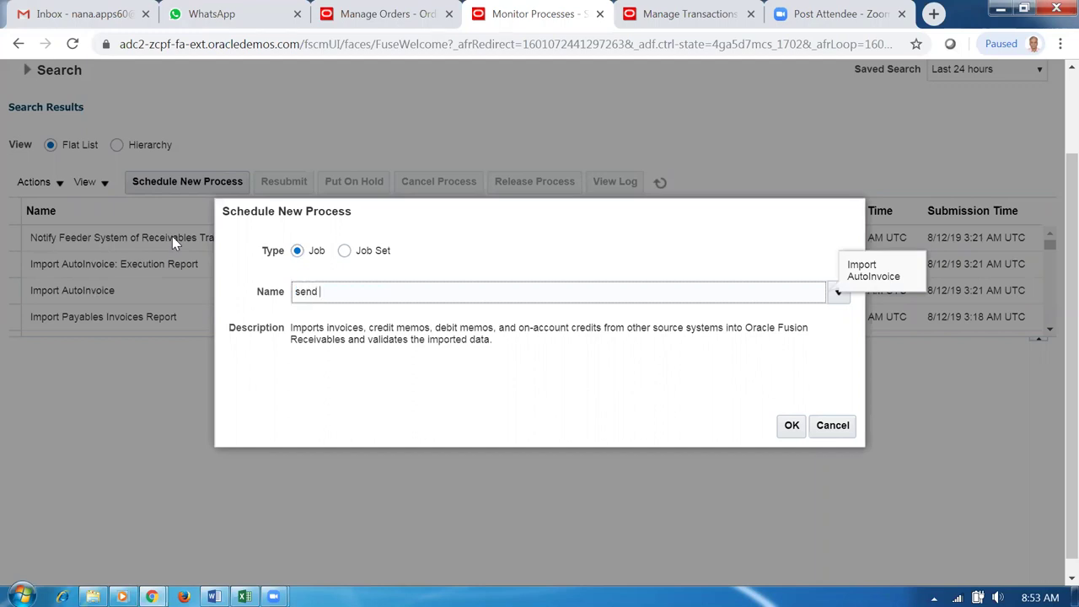
type("on")
left_click(377, 383)
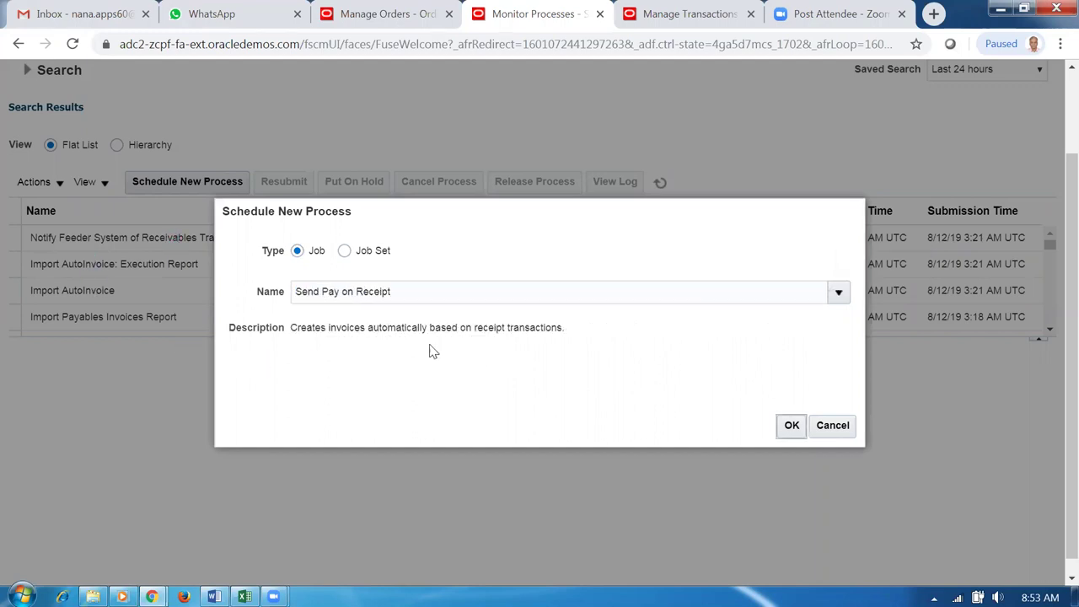
left_click(795, 428)
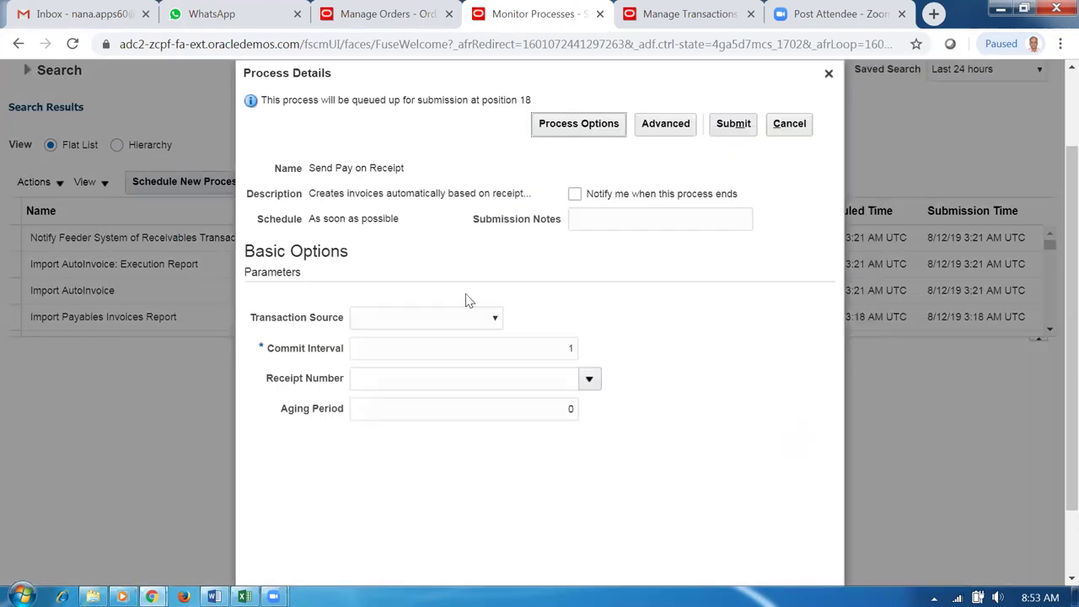
left_click(439, 317)
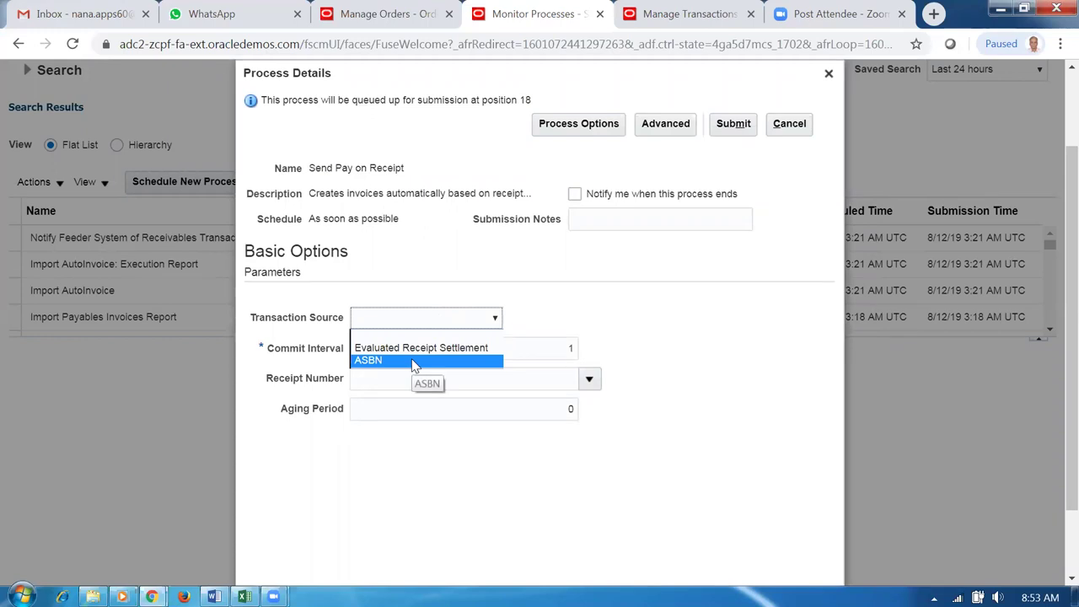
left_click(414, 363)
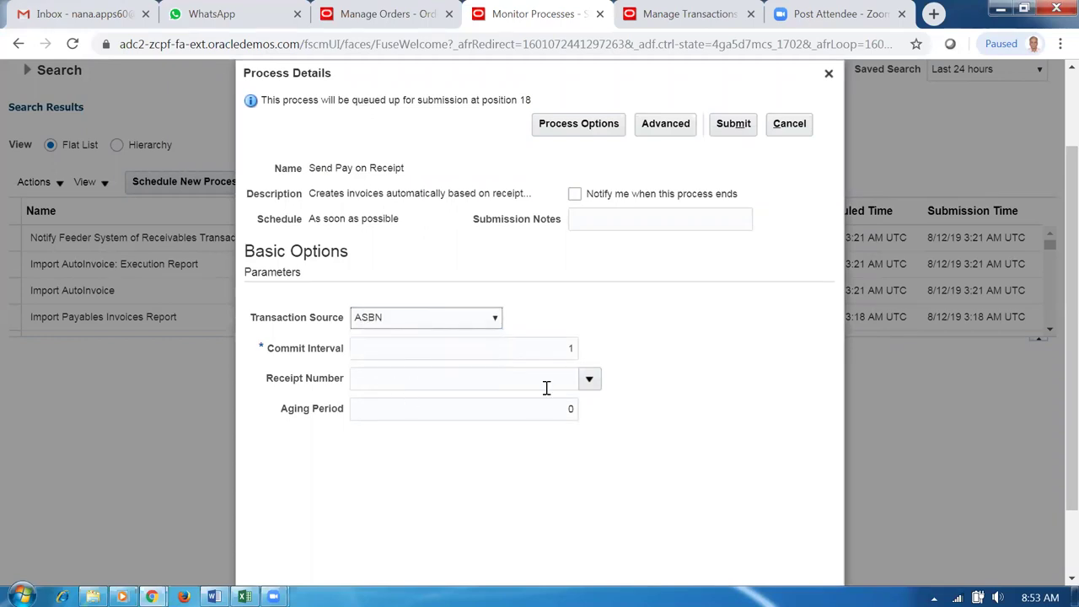
Open the receipt number search for the process and search for receipt 124
left_click(589, 378)
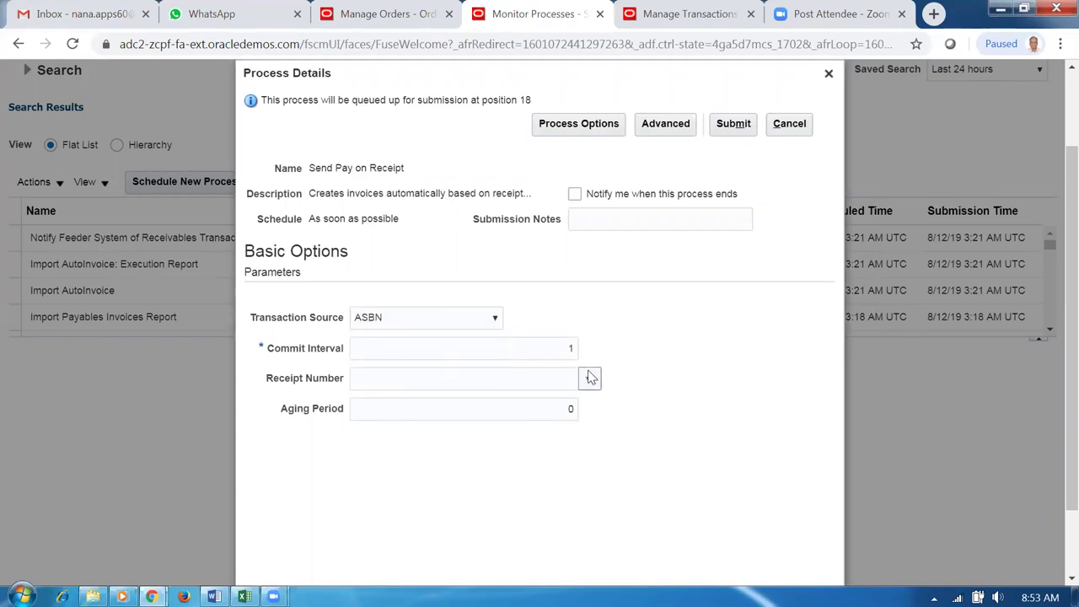
left_click(367, 432)
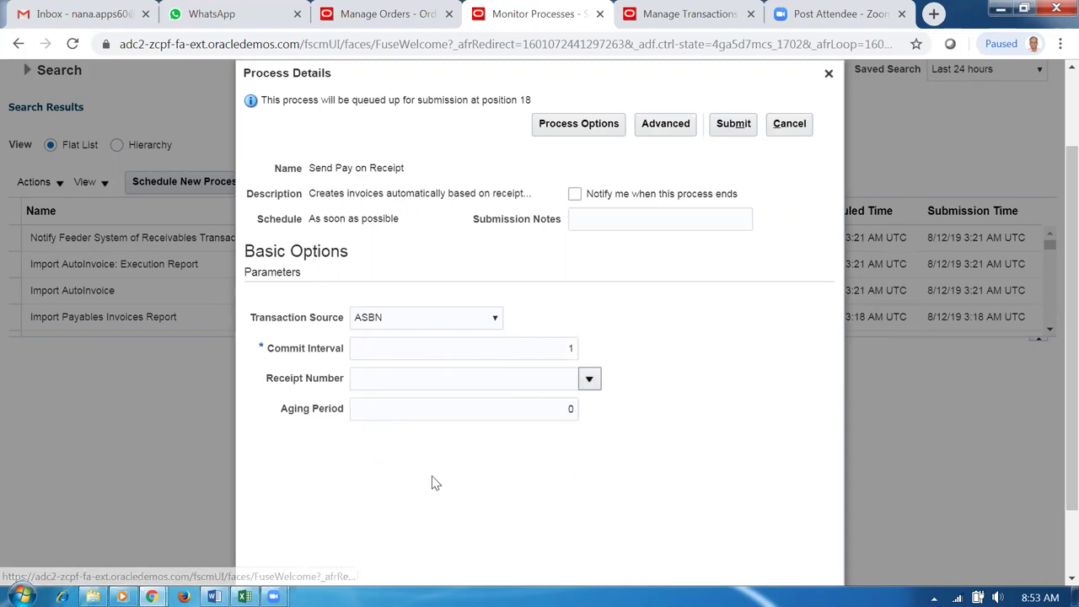
type("24")
left_click(655, 340)
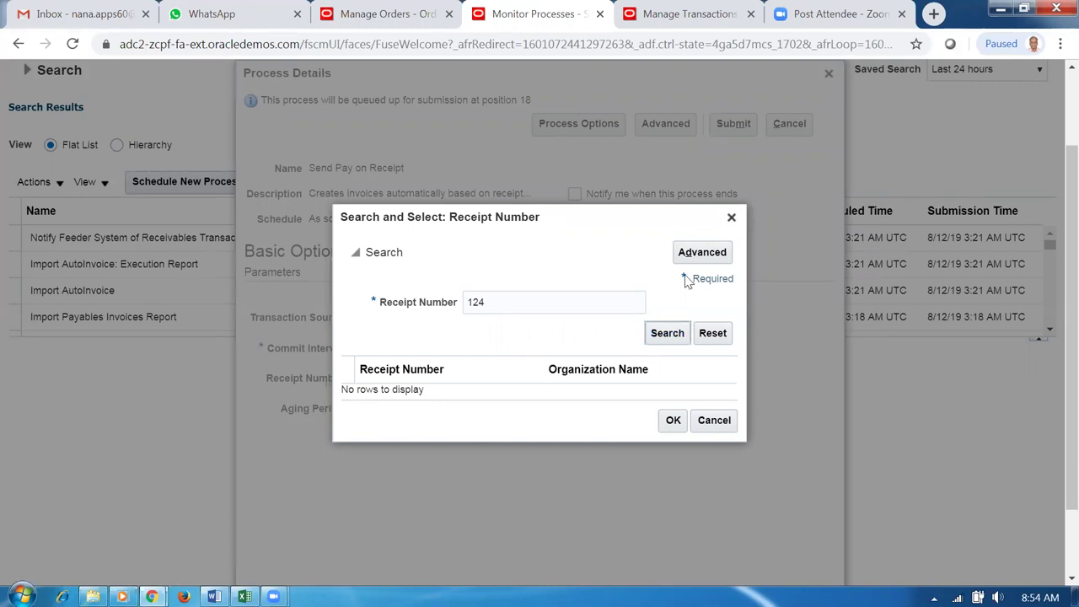
Search the receipt numbers for ASBN, and again for ASBN 124
double_click(556, 297)
type("ASBN")
left_click(679, 334)
left_click(549, 302)
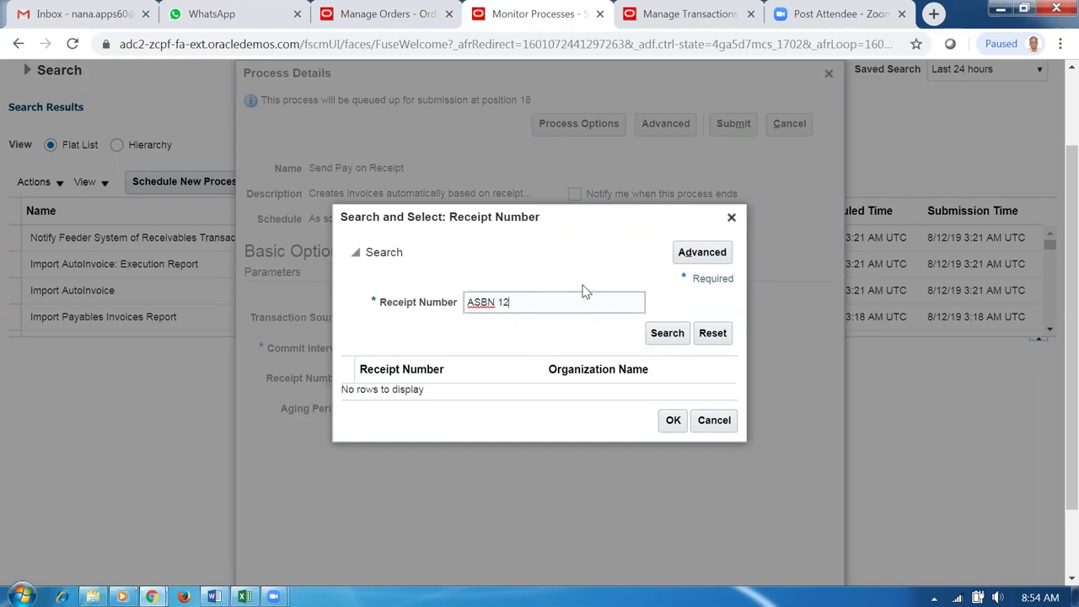
left_click(666, 336)
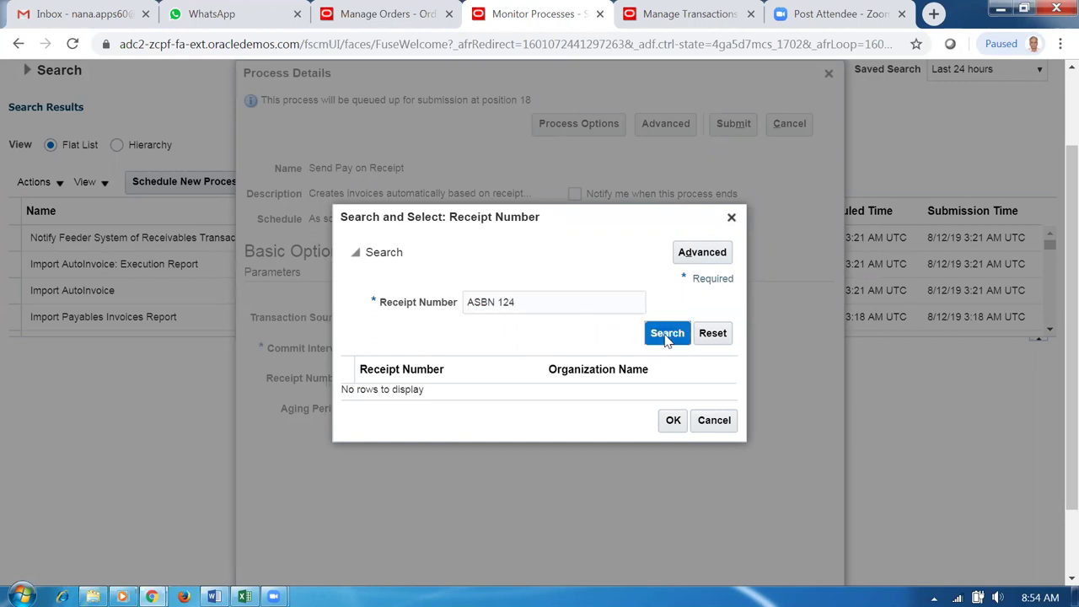
Use the advanced receipt search with the Receipt Number condition set to Is not blank, and browse the listed receipts
left_click(712, 260)
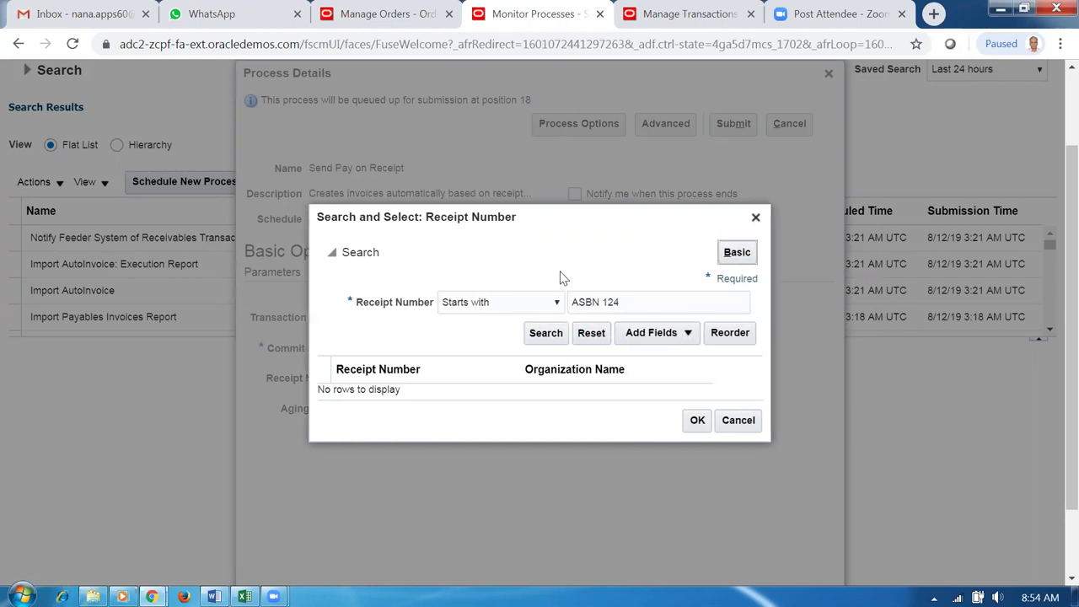
left_click(480, 301)
key("Down")
key("Down")
key("Down")
key("Down")
key("Down")
key("Down")
key("Down")
key("Down")
key("Down")
key("Down")
key("Down")
key("Down")
key("Down")
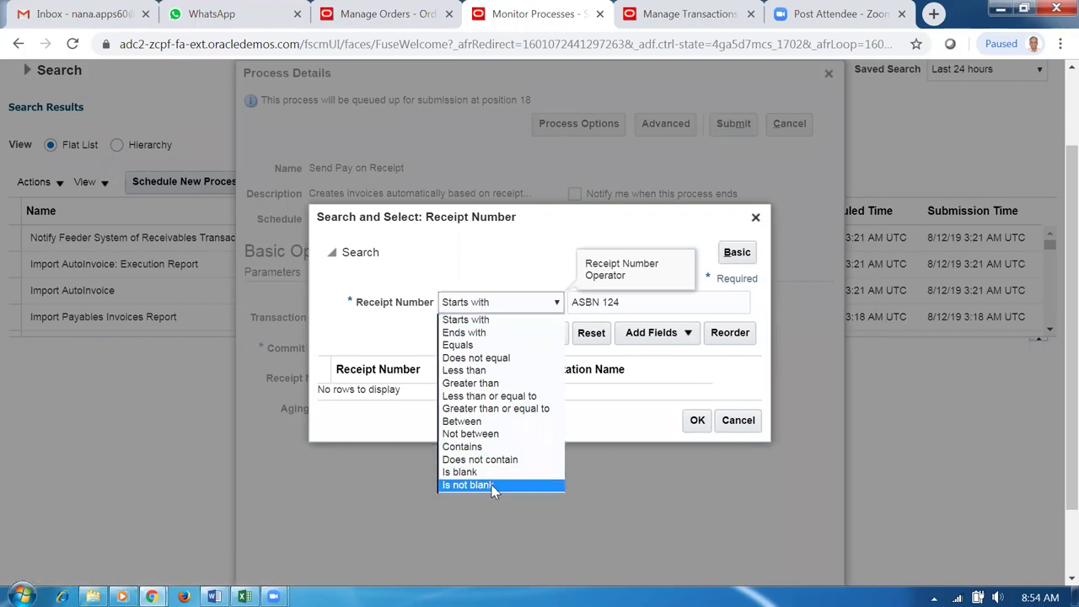
key("Return")
left_click(518, 334)
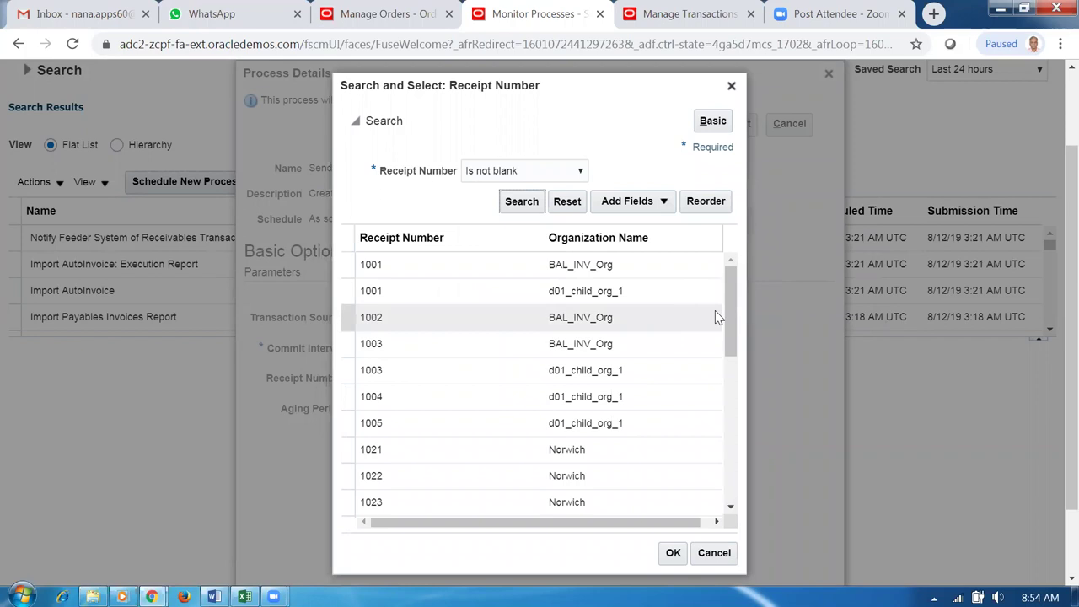
left_click_drag(725, 312, 730, 493)
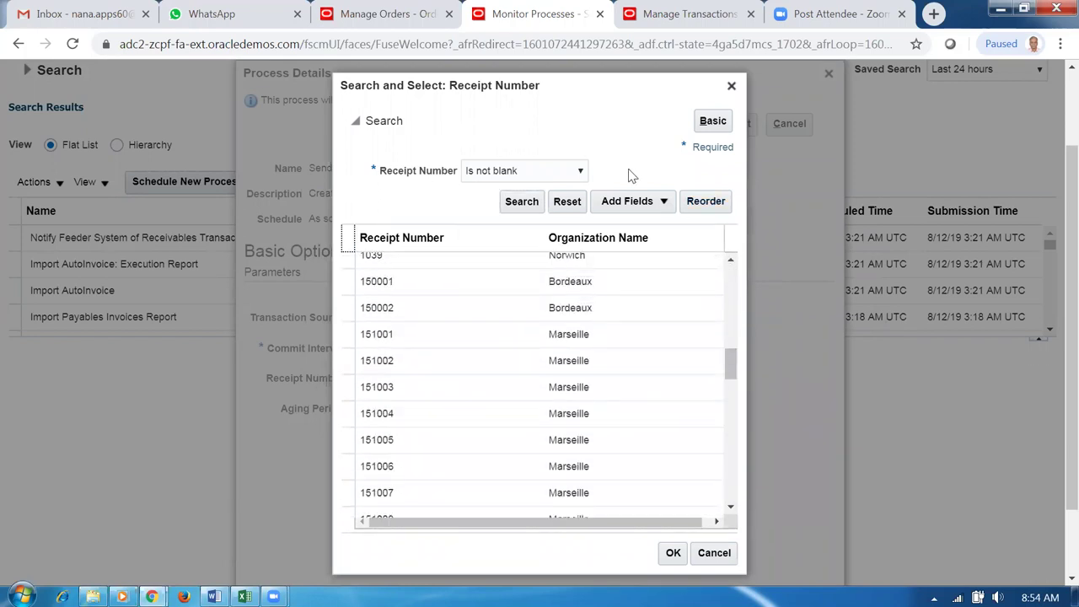
Add Organization Name as a condition to the advanced receipt search and enter d01 as its Starts with value
left_click(640, 204)
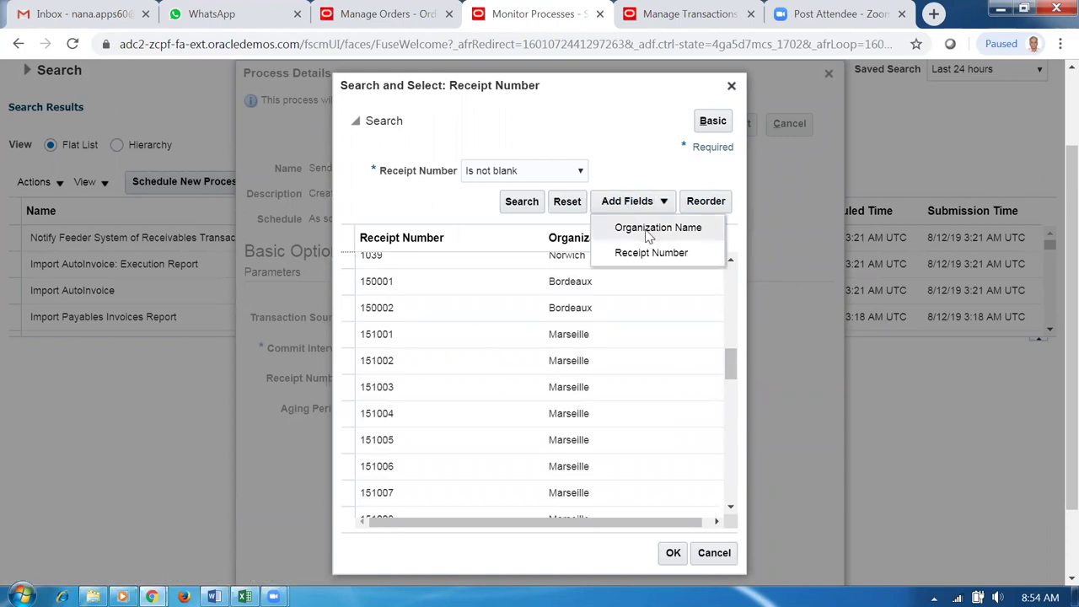
left_click(649, 235)
left_click(478, 216)
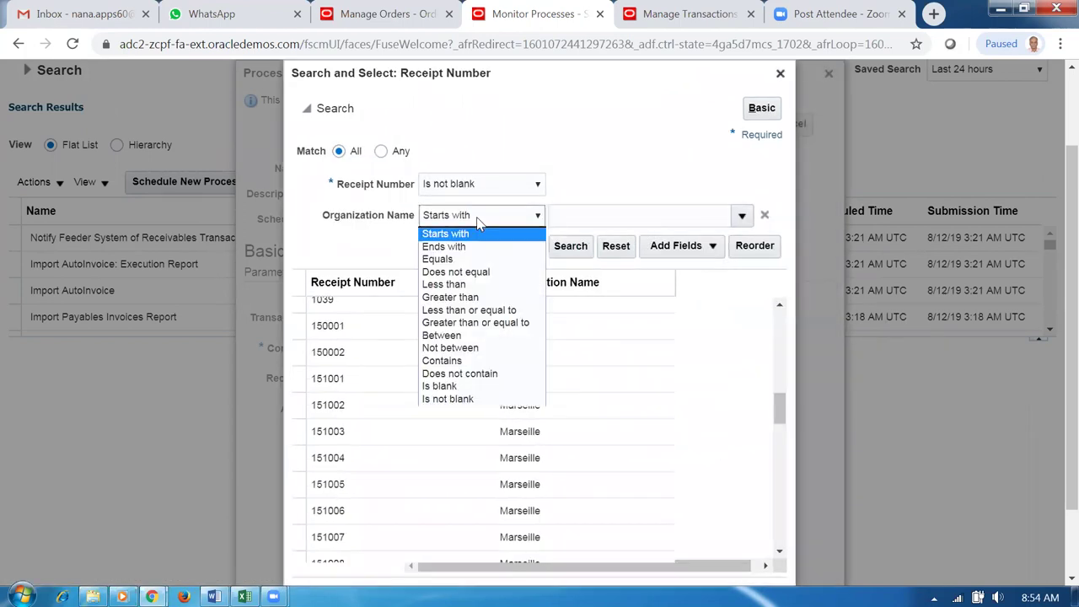
left_click(478, 221)
left_click(592, 216)
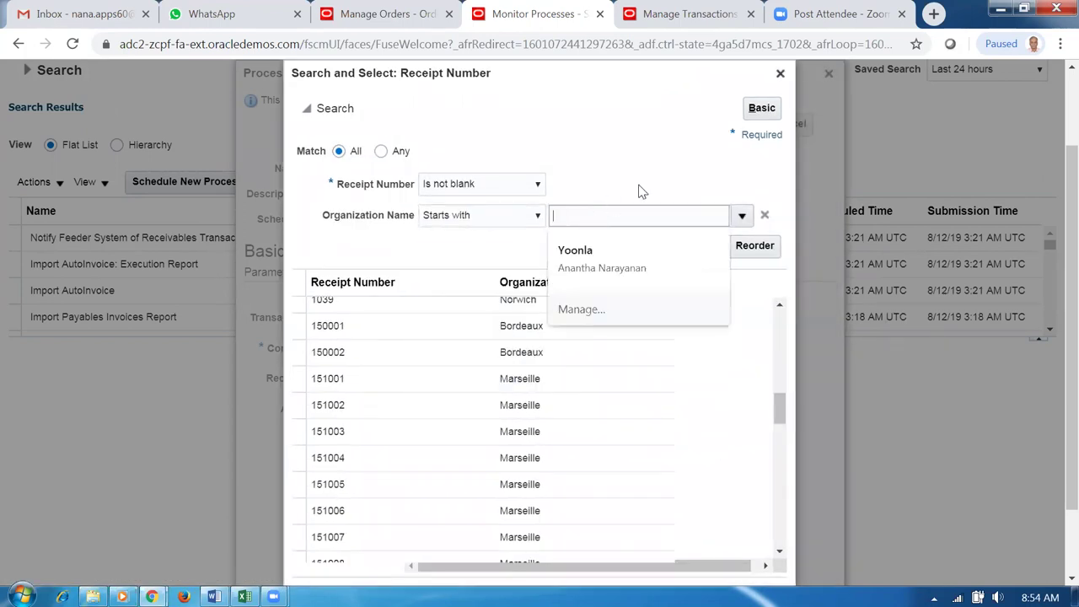
type("d01")
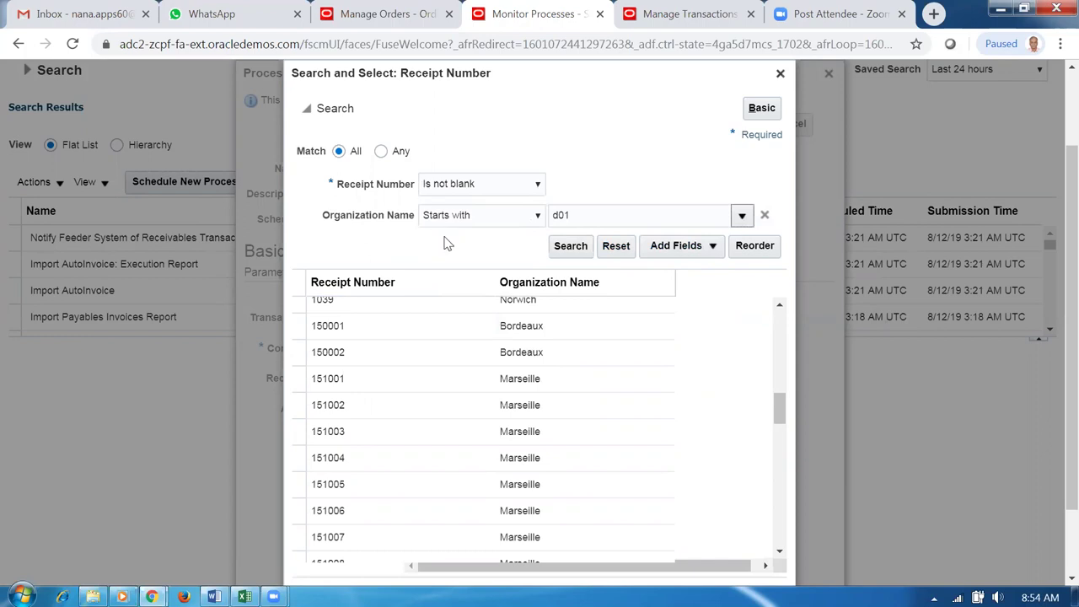
Clear the Organization Name value from the receipt search conditions
left_click(742, 216)
left_click(611, 221)
key("ctrl+a")
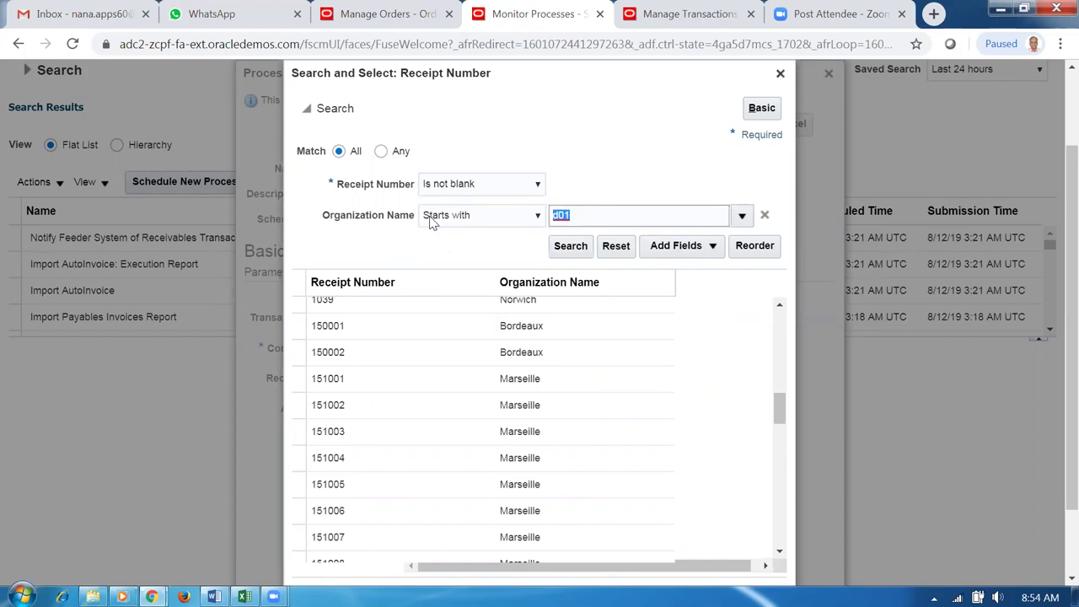
key("BackSpace")
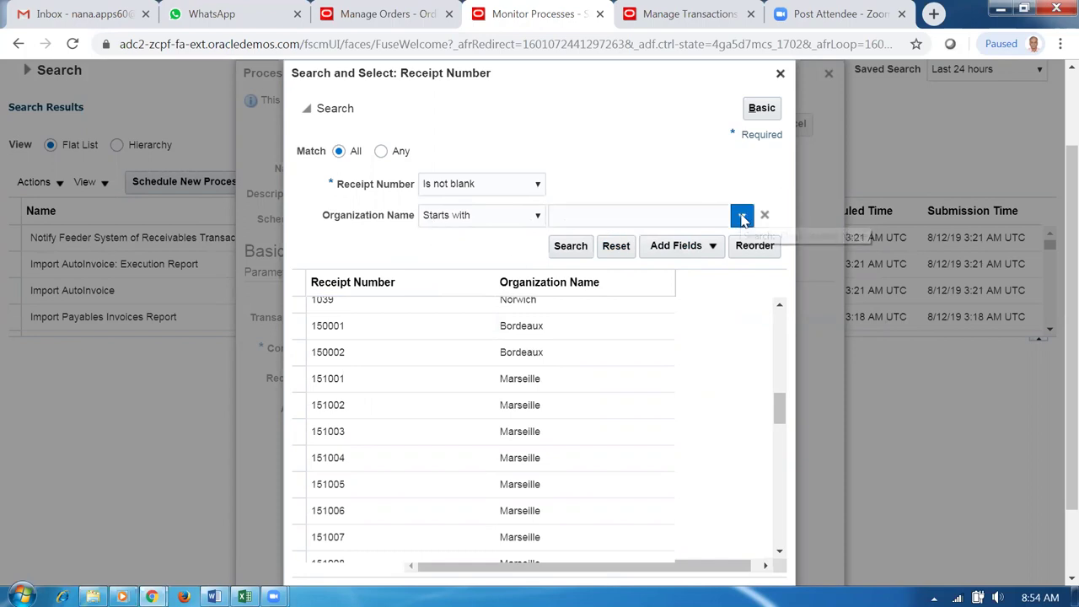
left_click(564, 218)
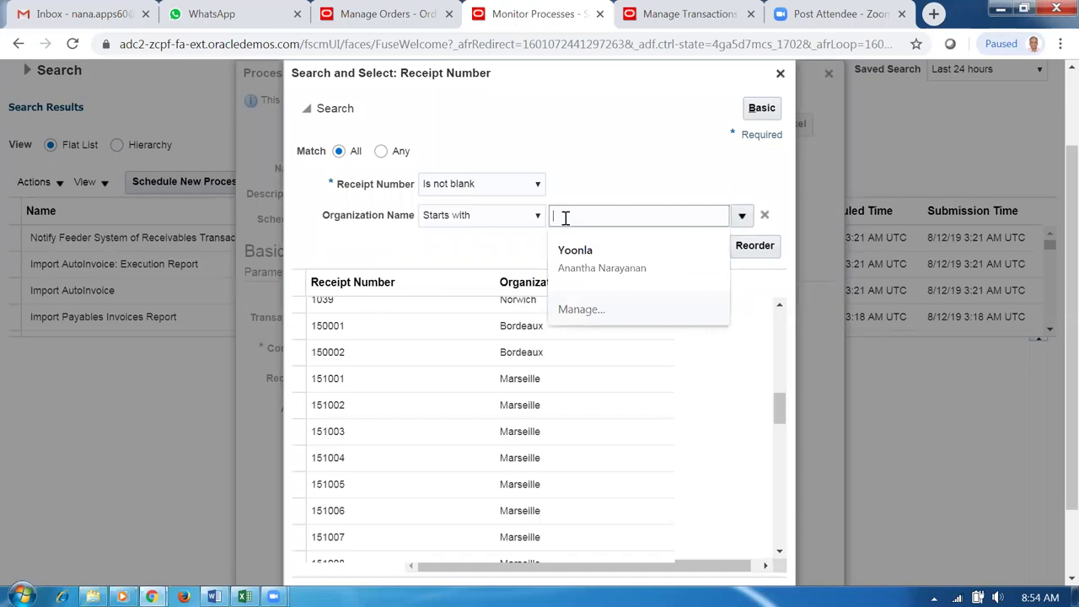
left_click(469, 247)
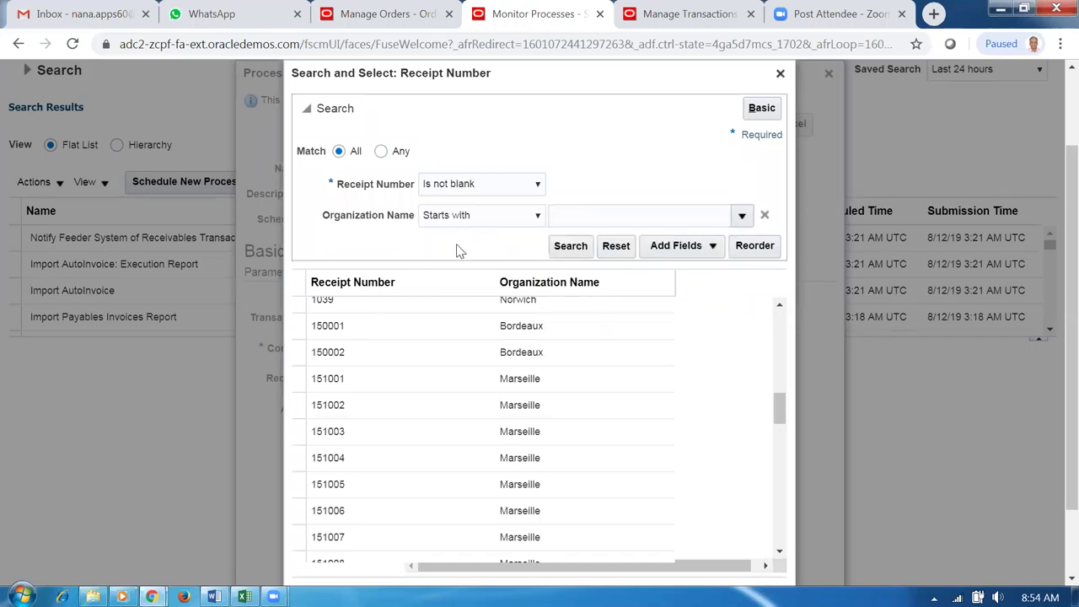
left_click(660, 213)
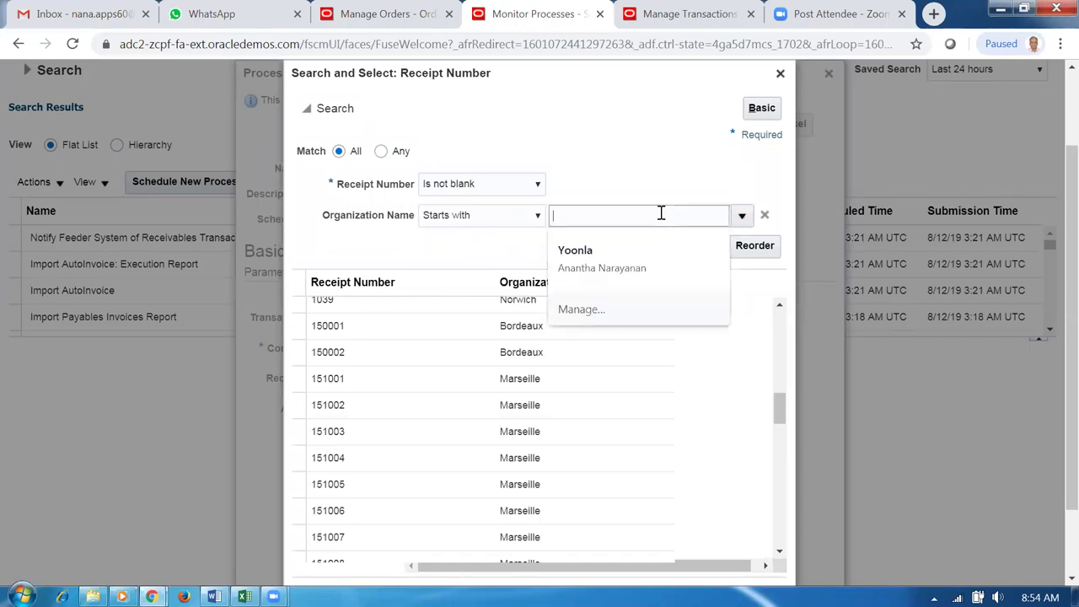
Search for receipts whose Organization Name contains d01, and close the receipt search without selecting one
left_click(487, 218)
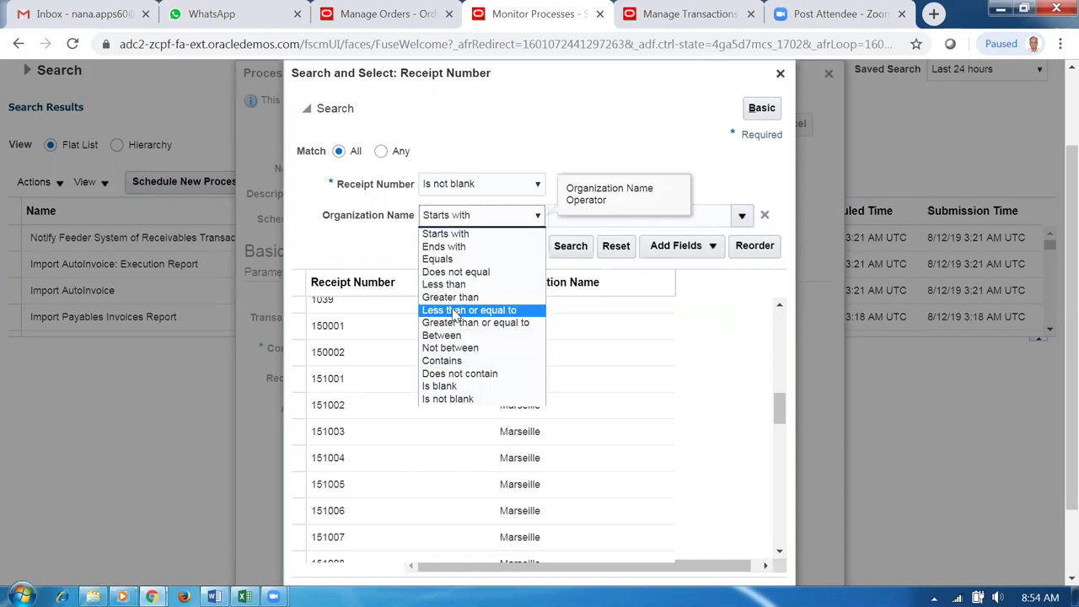
left_click(467, 363)
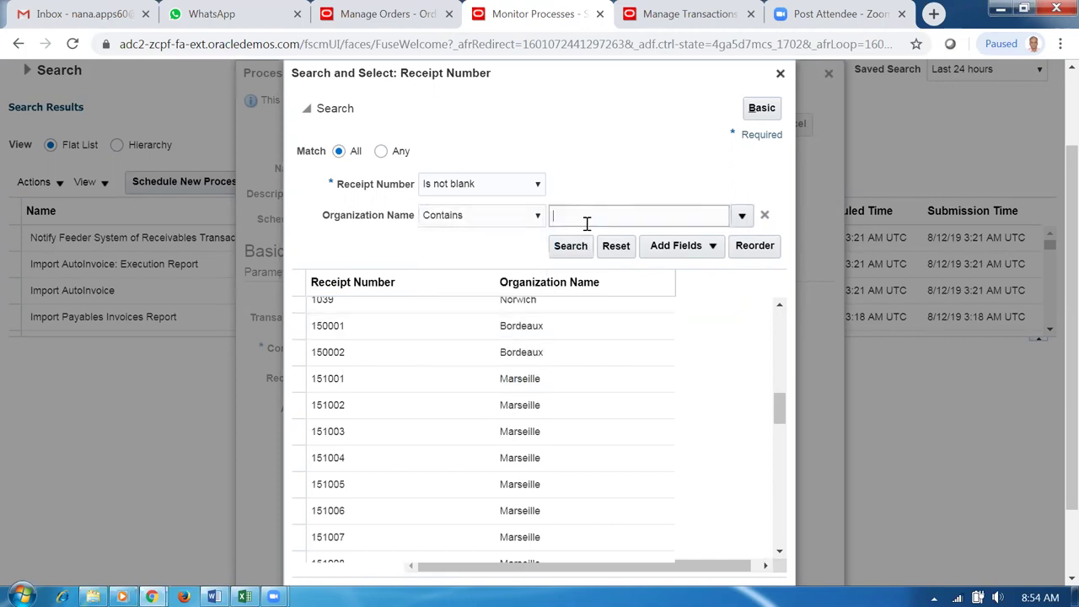
type("d01")
left_click(570, 245)
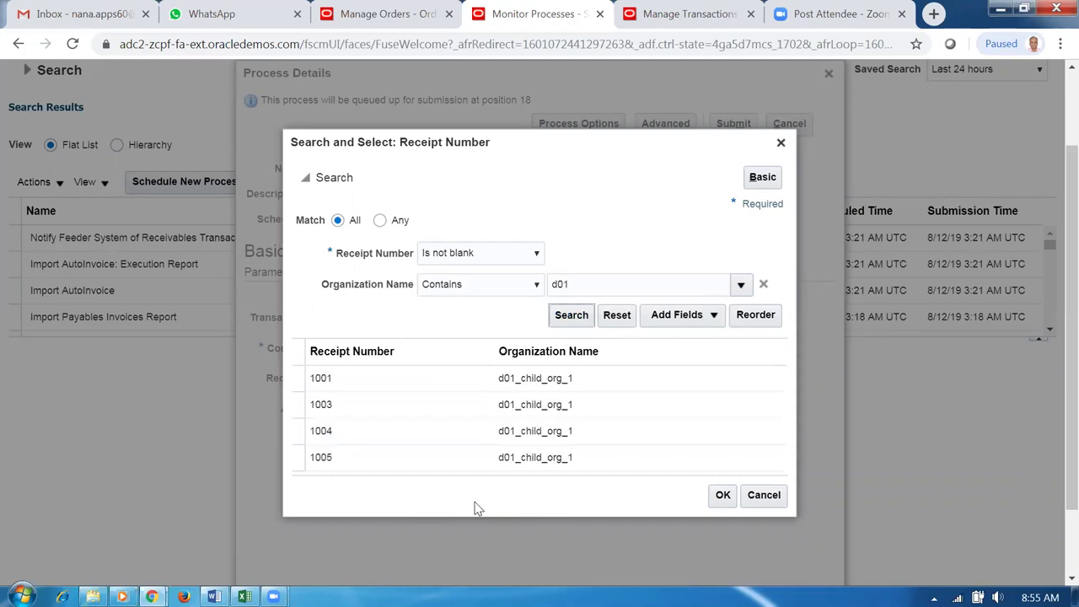
left_click(755, 500)
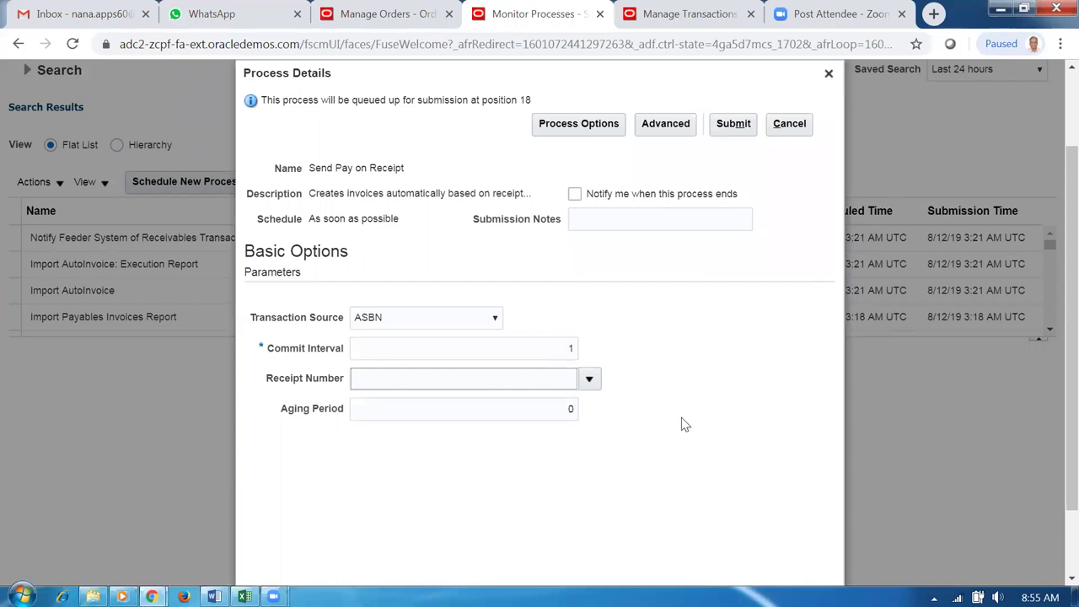
Submit the Send Pay on Receipt process without a receipt number and refresh the process list to check its status
left_click(744, 128)
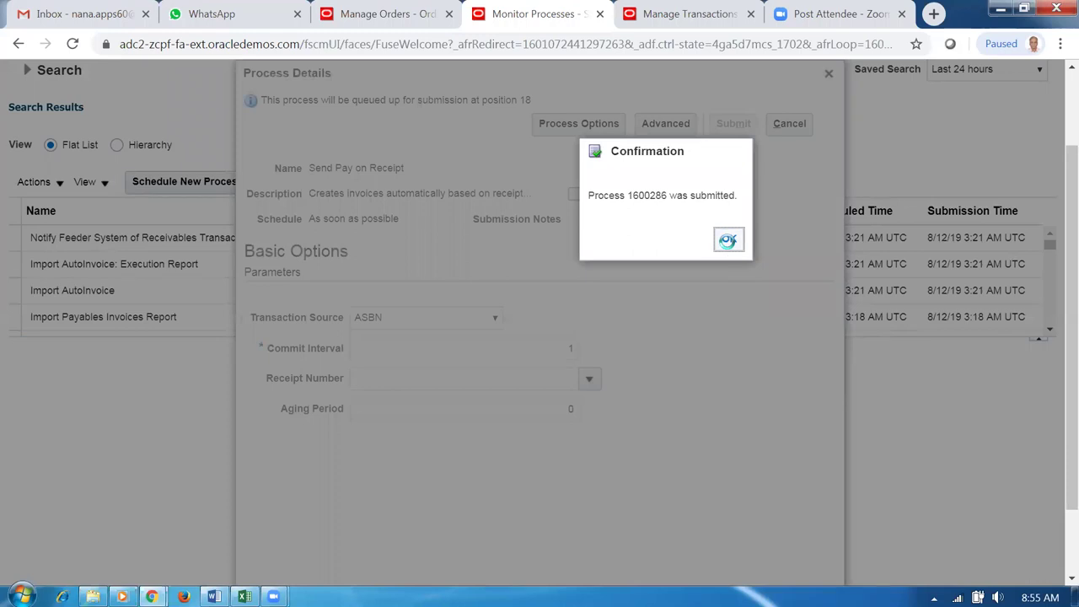
left_click(727, 240)
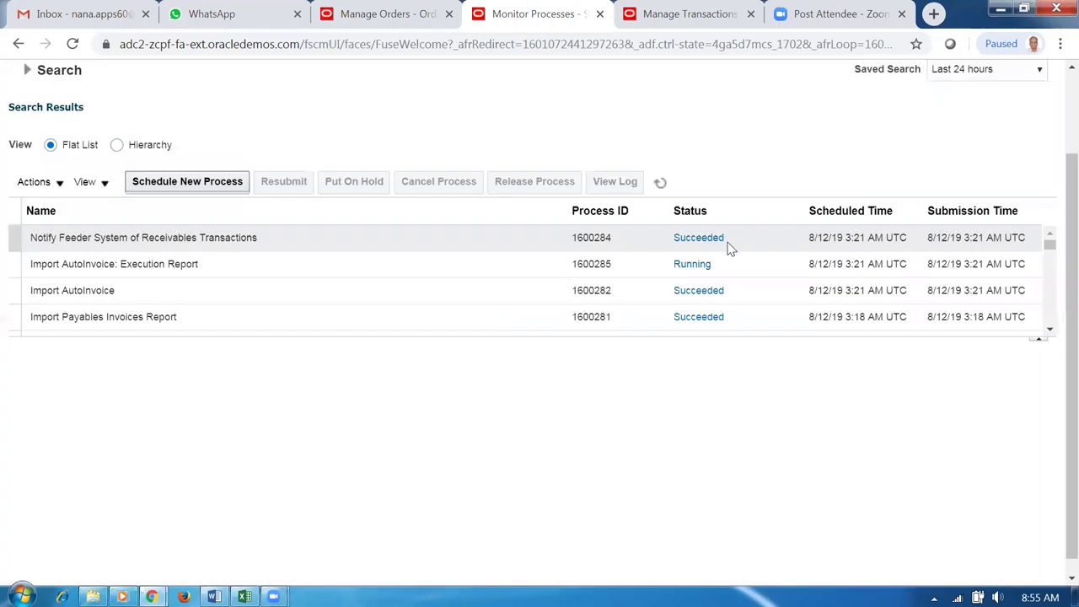
left_click(660, 183)
left_click(660, 184)
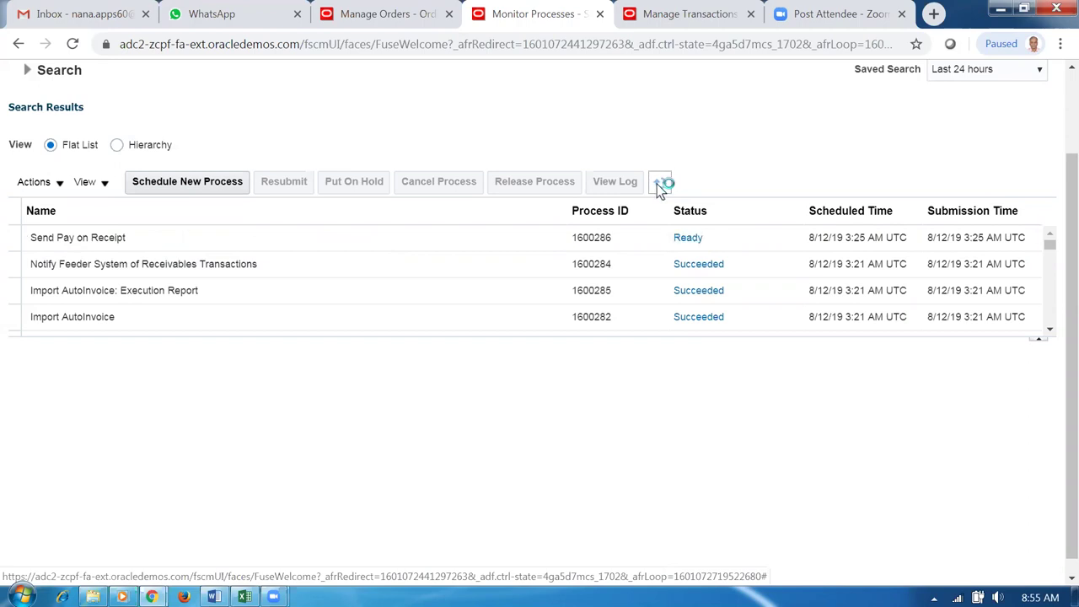
left_click(660, 184)
left_click(660, 184)
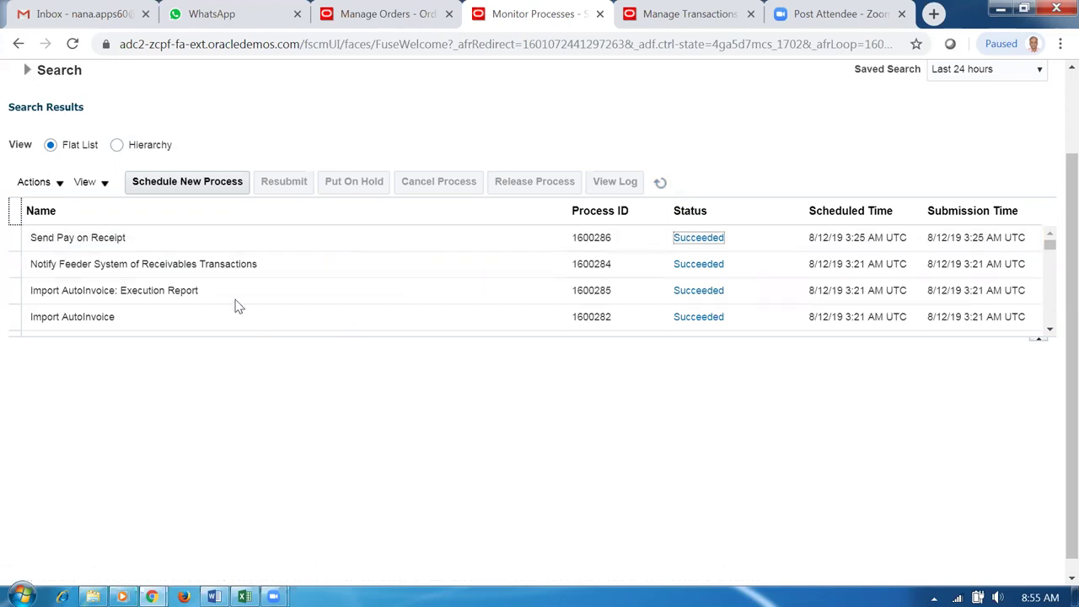
Save the Send Pay on Receipt process's output attachment as text file 1600286 and open it from the downloads list
left_click(222, 236)
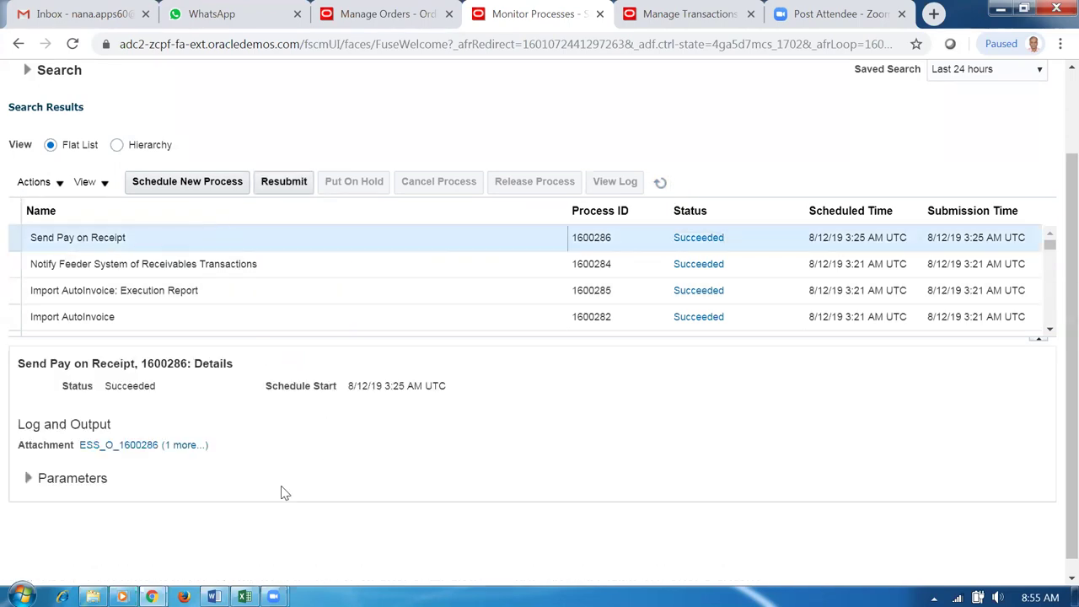
left_click(122, 446)
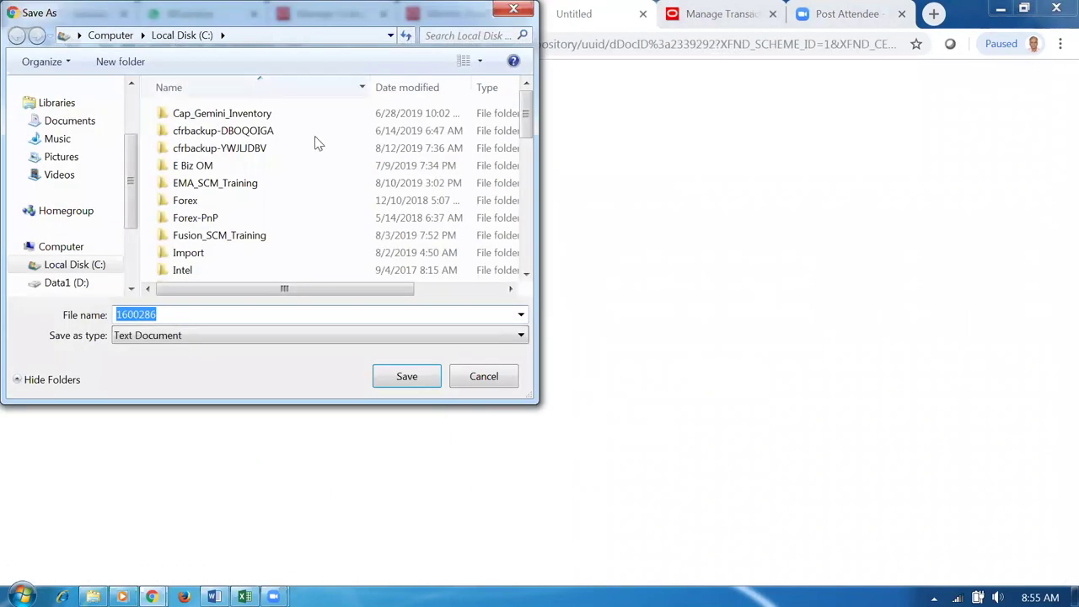
left_click(405, 377)
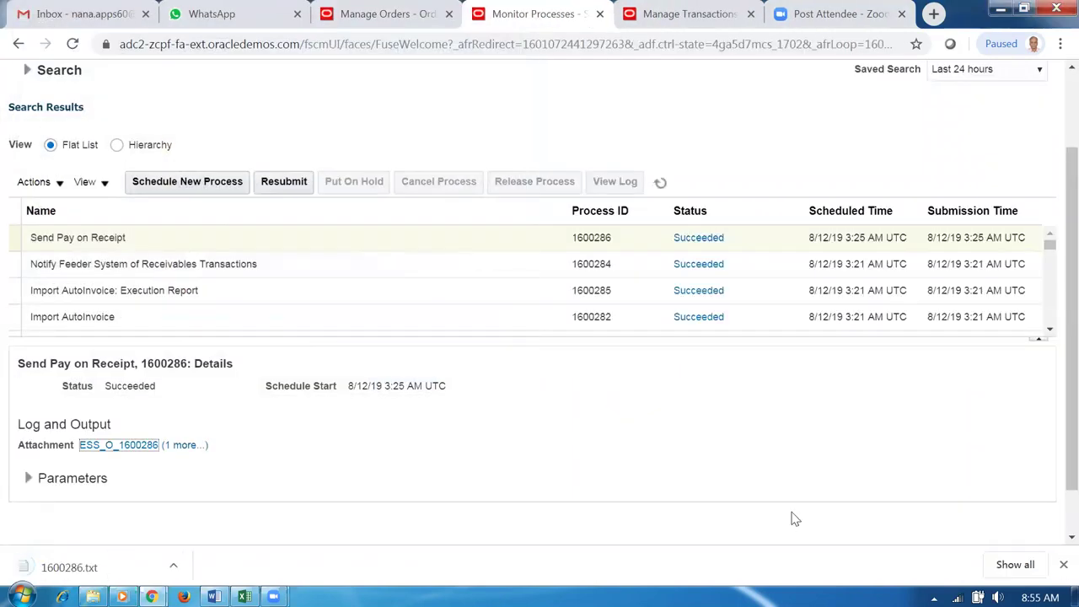
left_click(1014, 566)
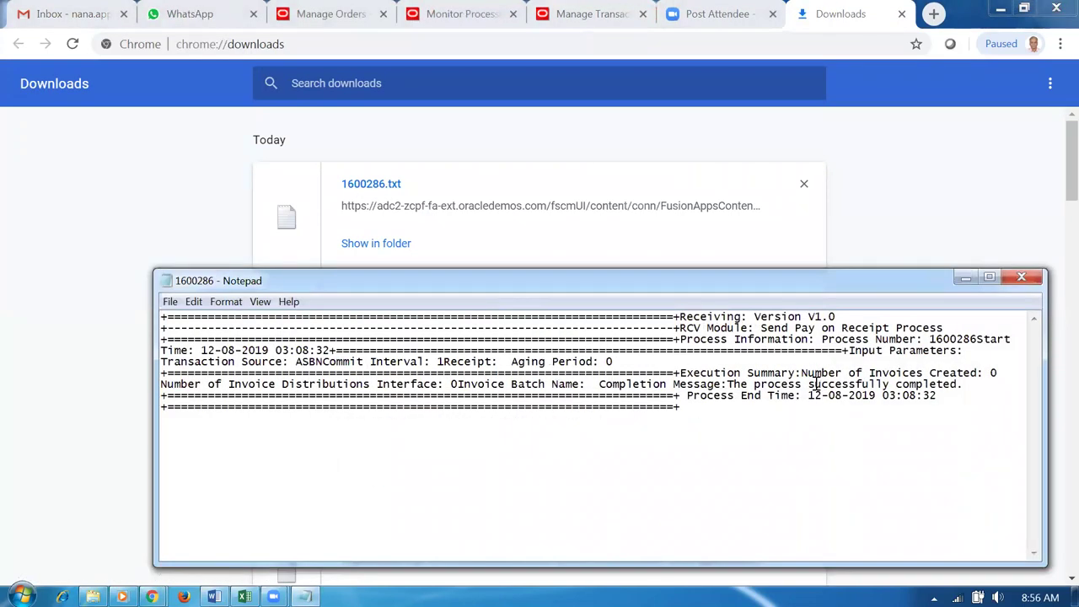
Examine the invoices created and invoice distributions interfaced in the output file, and close the file and the downloads list
left_click_drag(802, 372, 1003, 371)
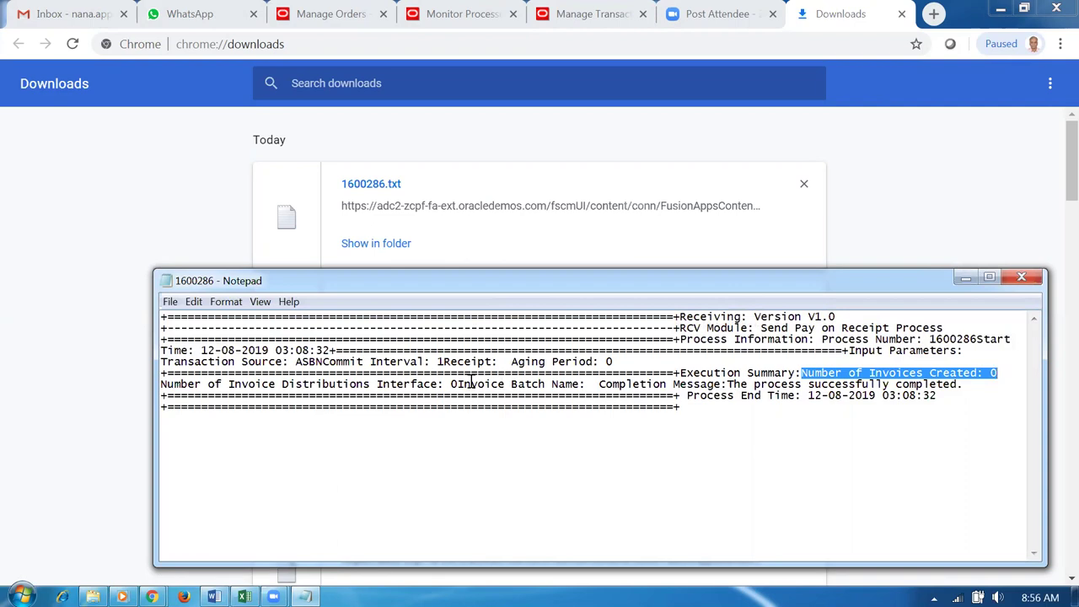
left_click_drag(381, 386, 457, 385)
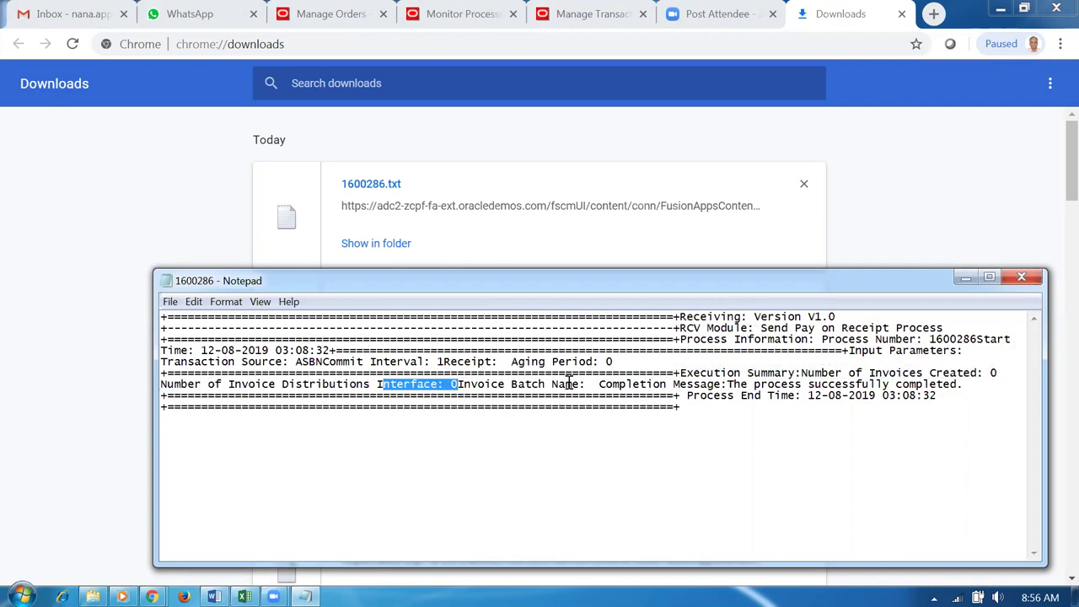
left_click(1015, 283)
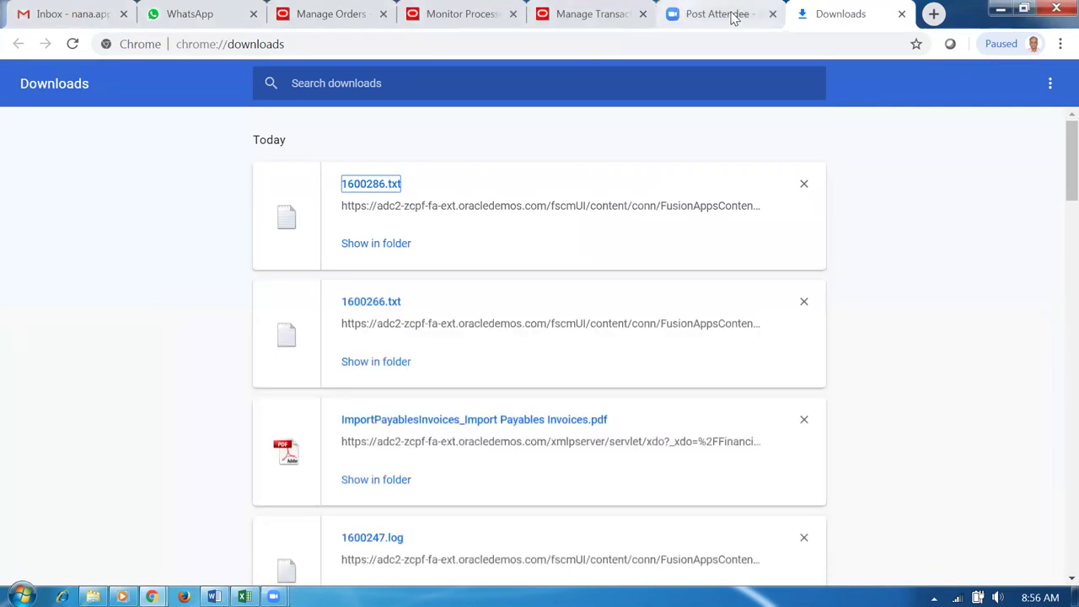
left_click(901, 15)
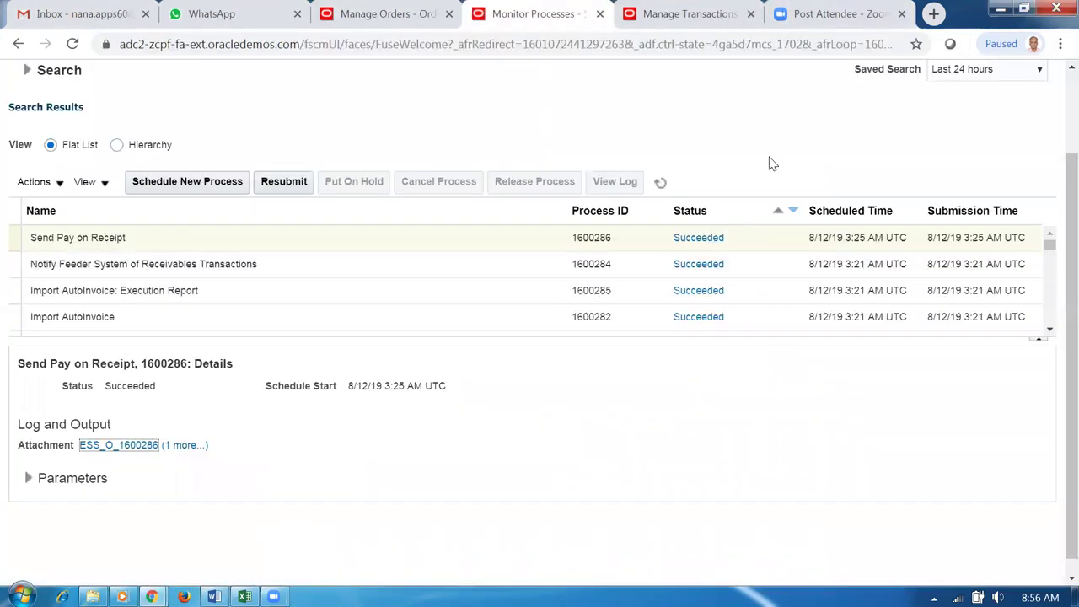
Leave the receivables invoice in the Manage Transactions tab without saving and open the Payables invoices work area
left_click(704, 14)
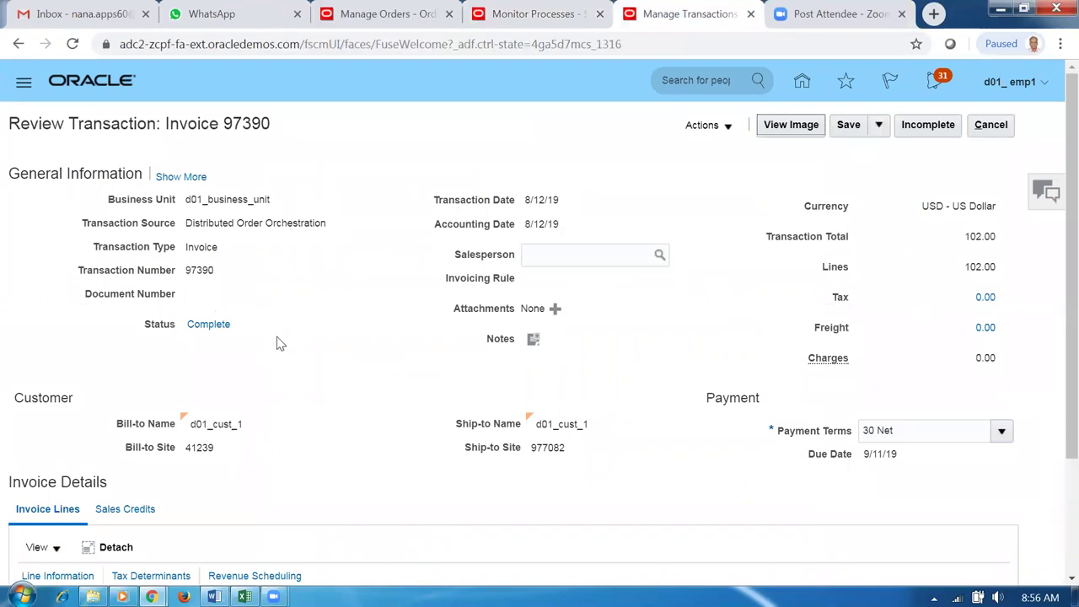
left_click(991, 125)
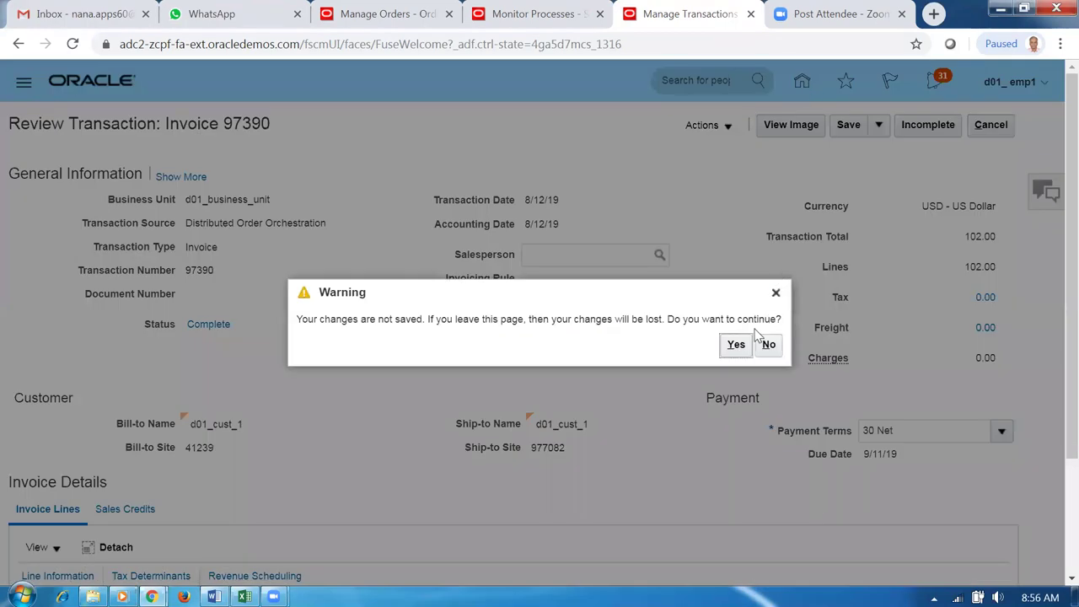
left_click(737, 344)
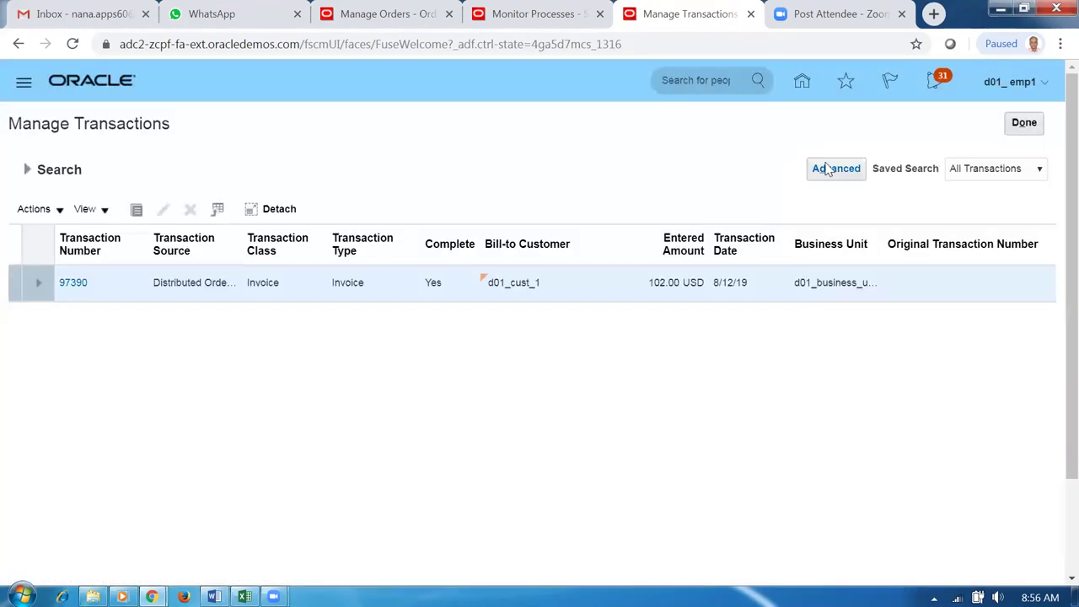
left_click(801, 81)
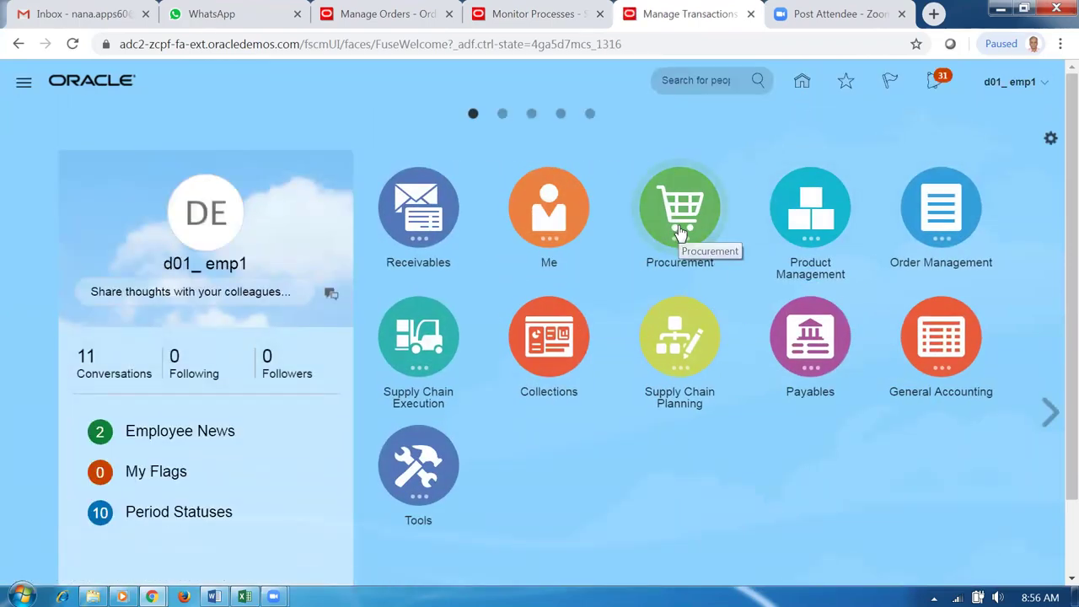
left_click(809, 352)
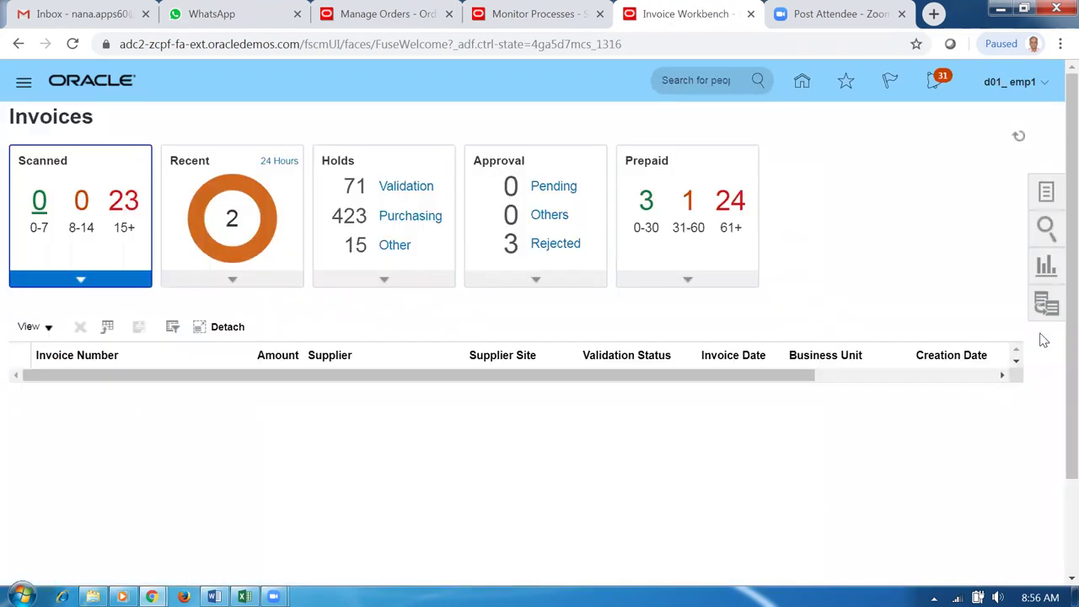
Open invoice 1010 from the recent payables invoices and review its header amount and its item and freight lines
left_click(210, 193)
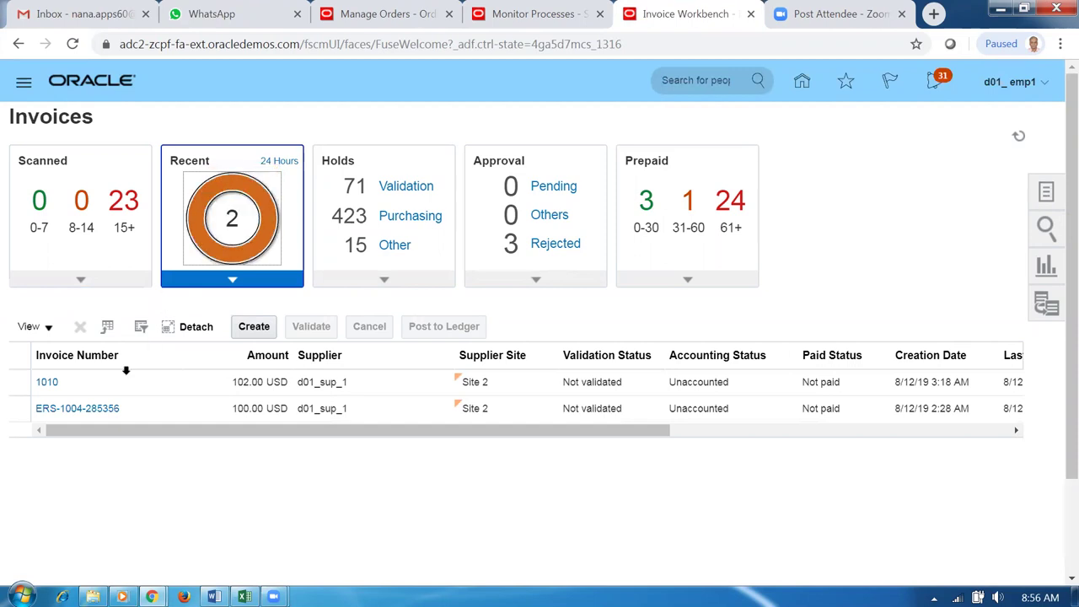
left_click(46, 383)
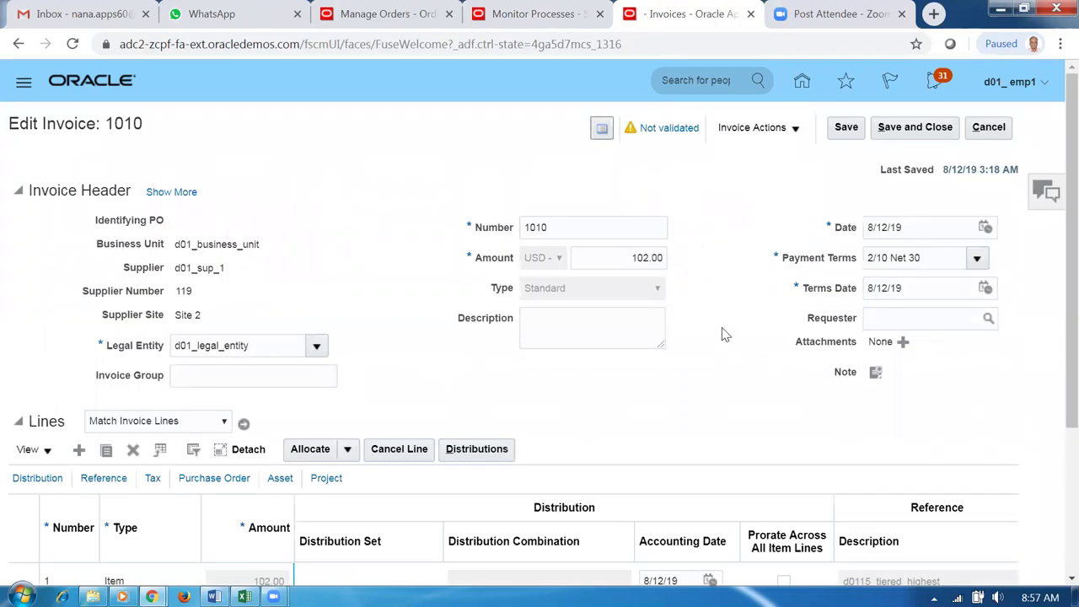
double_click(626, 258)
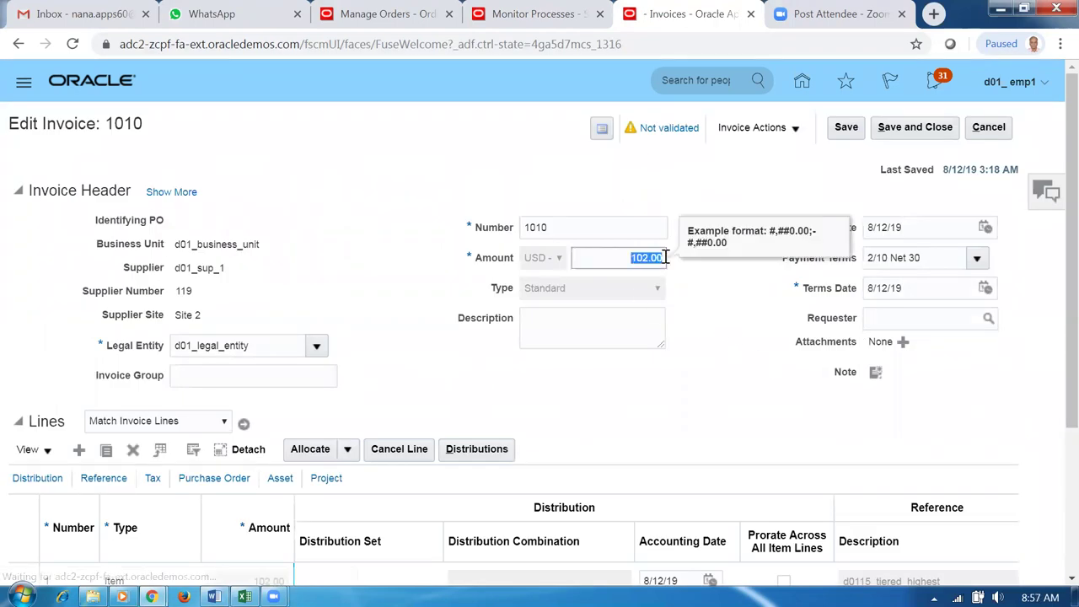
left_click(714, 358)
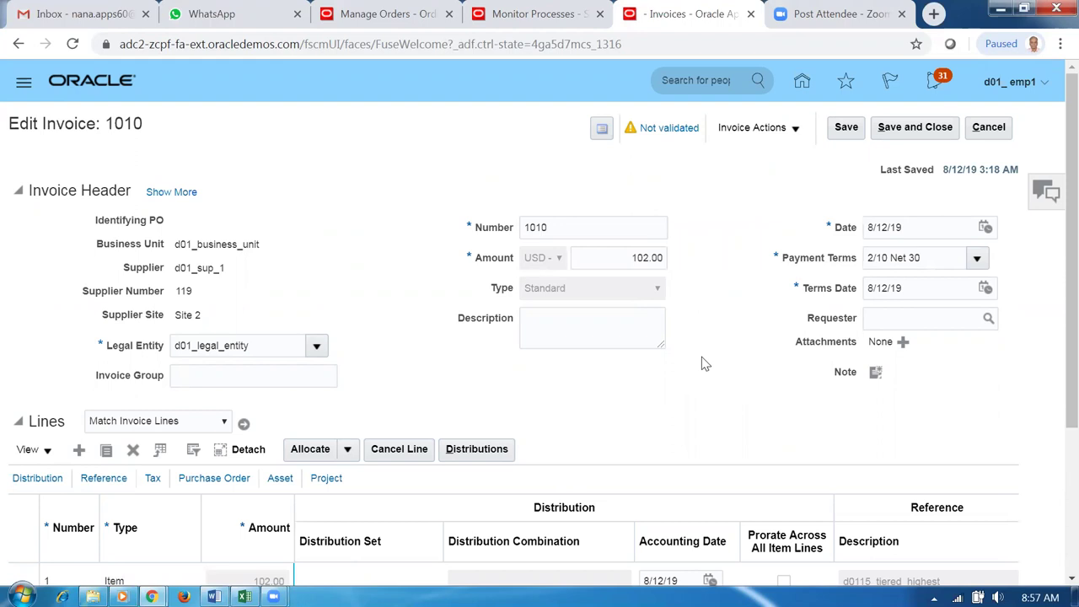
scroll(701, 357, "down", 2)
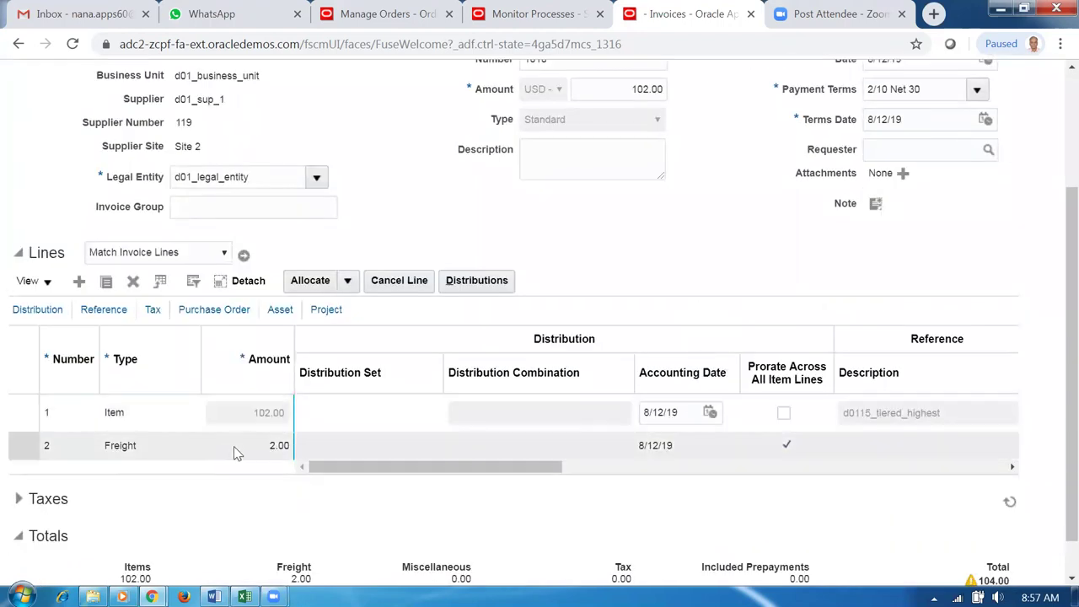
Examine the item and freight lines of invoice 1010 and compare the invoice totals with the header amount, including the warning beside the total
left_click(179, 421)
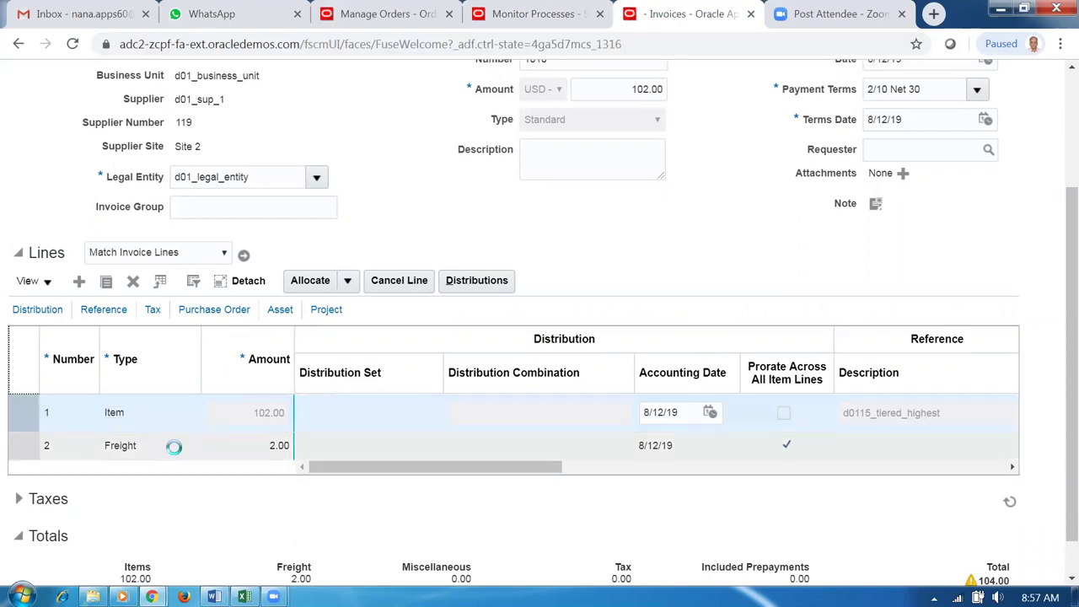
left_click(174, 447)
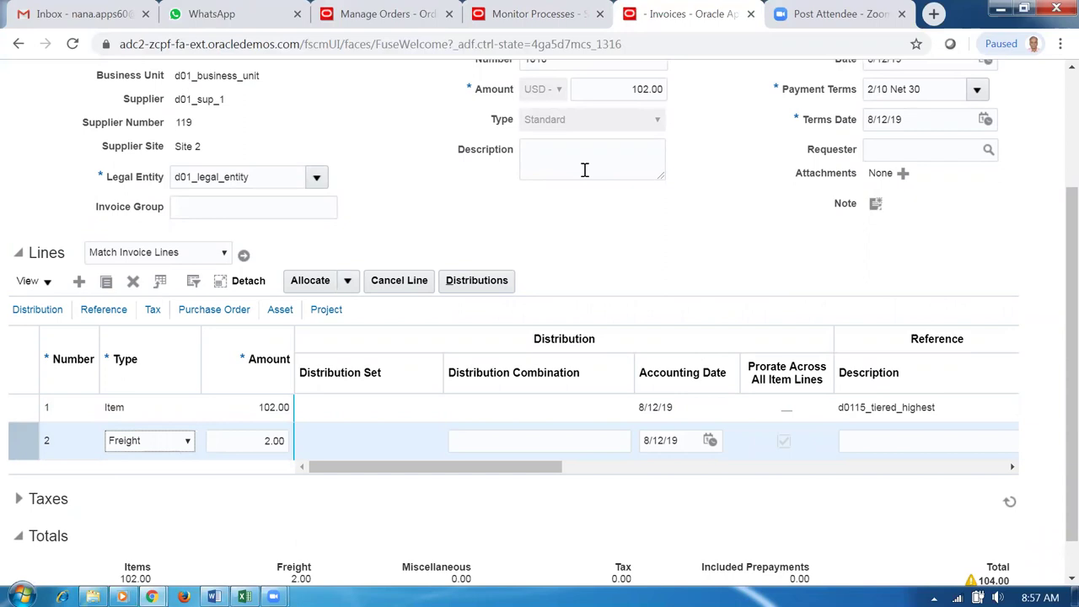
left_click(454, 468)
left_click_drag(505, 473, 426, 506)
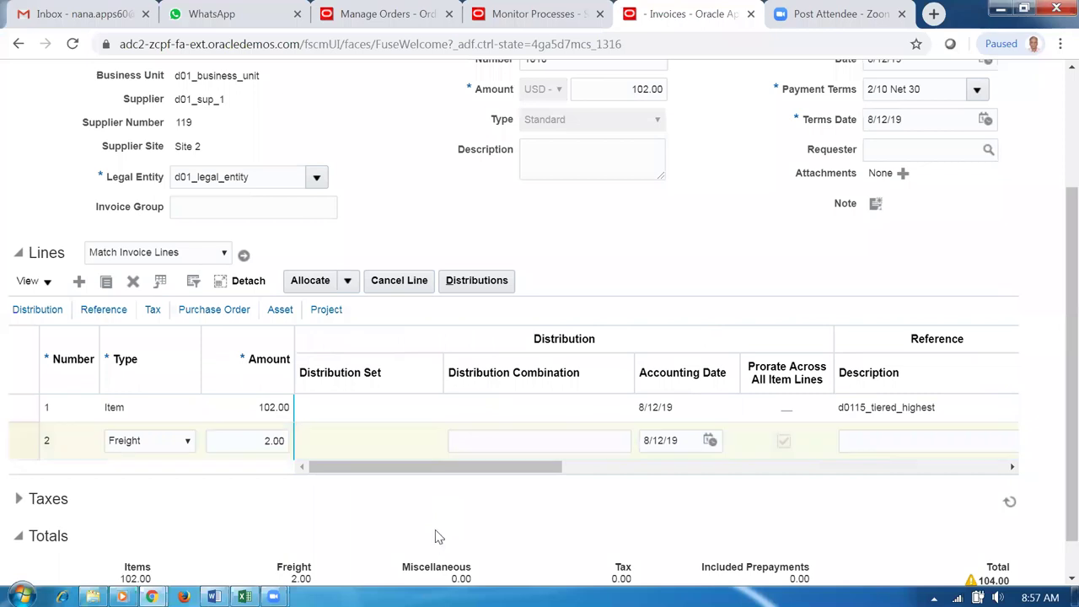
scroll(1055, 301, "down", 2)
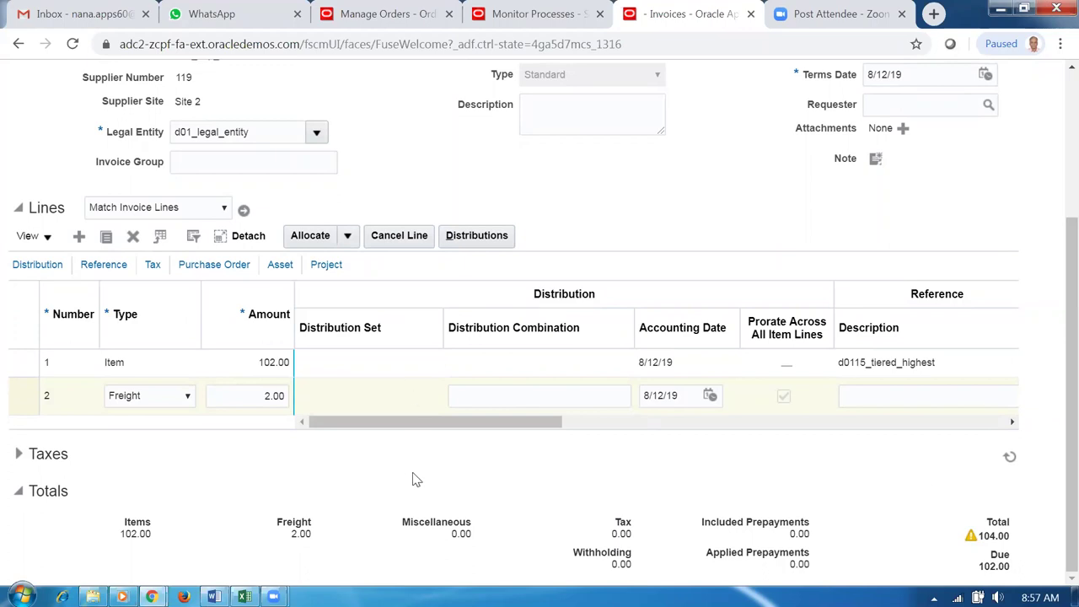
mouse_move(970, 536)
Try to validate invoice 1010, read the error about the Liability Distribution attribute, and dismiss it
scroll(699, 244, "up", 2)
scroll(698, 246, "up", 1)
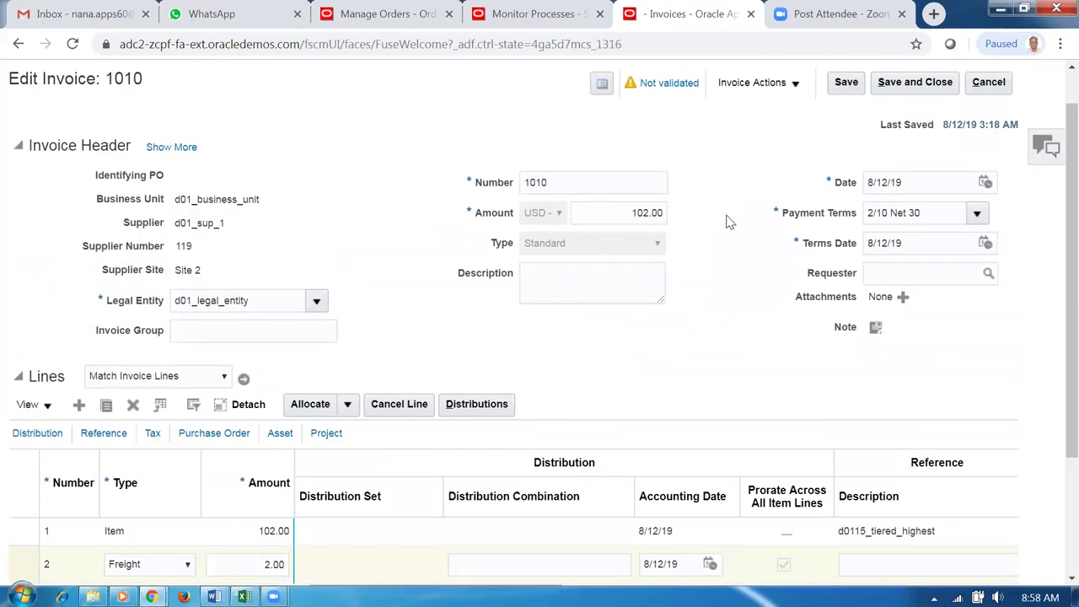
left_click(759, 84)
left_click(754, 159)
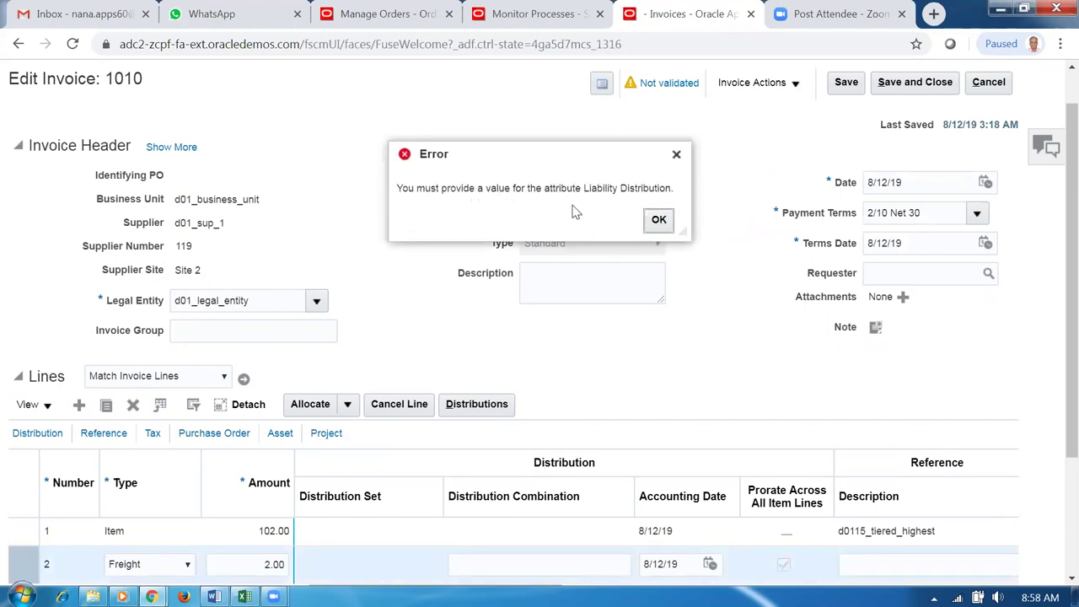
left_click_drag(567, 188, 646, 190)
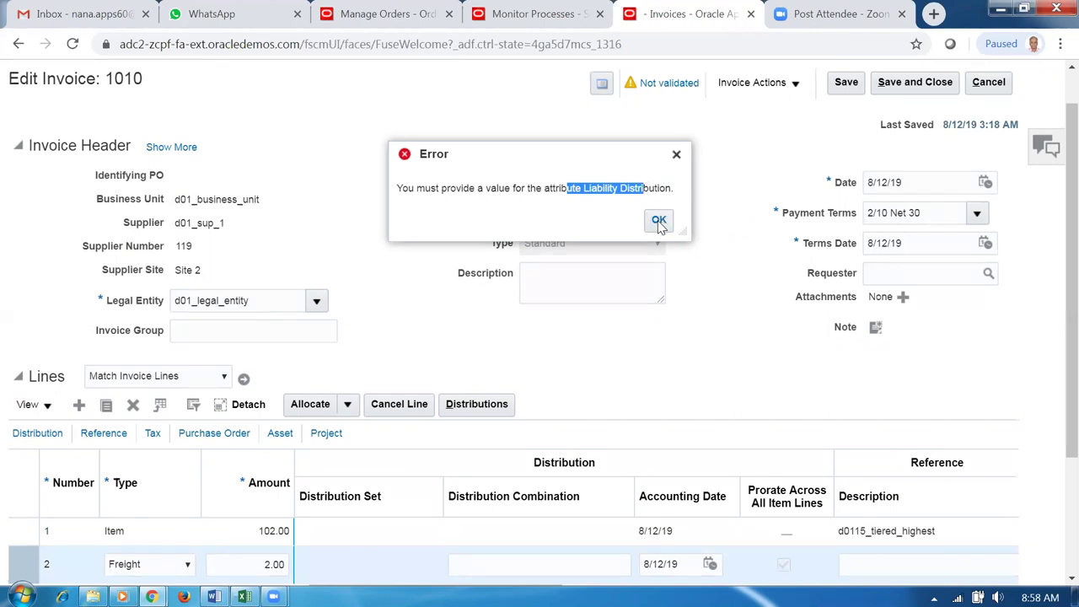
left_click(658, 221)
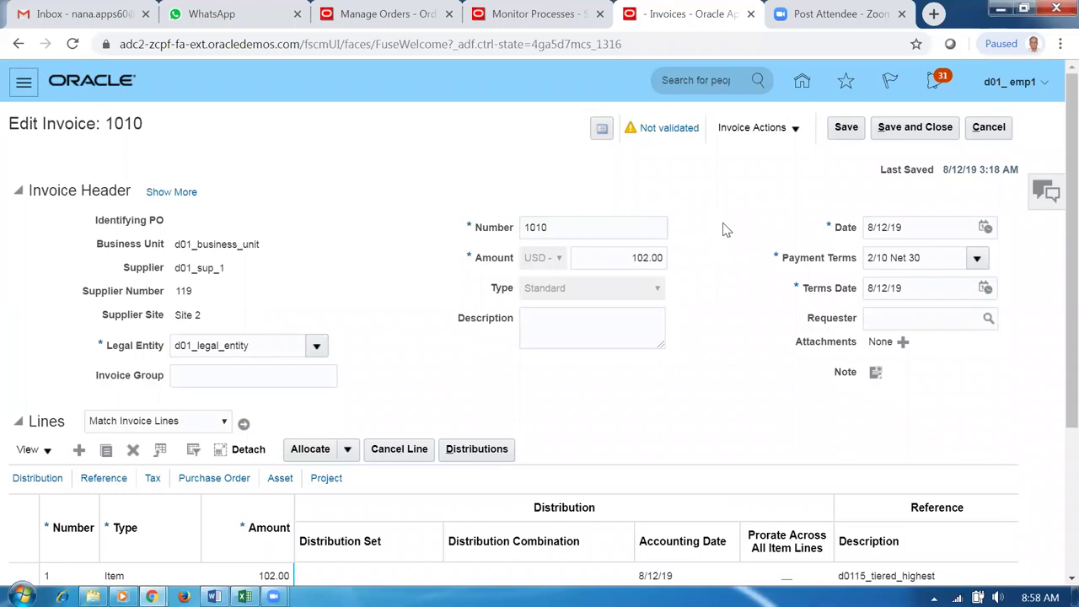